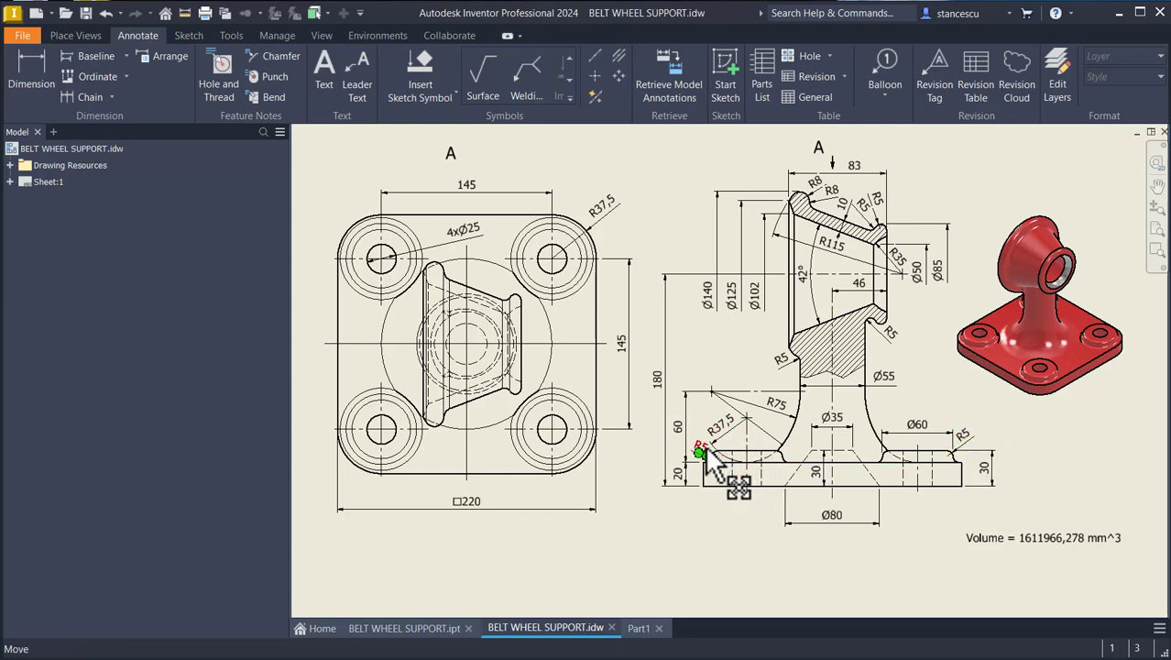
- Create a new part from the metric Standard (mm).ipt template and start a sketch on the XY plane
left_click(76, 35)
left_click(36, 13)
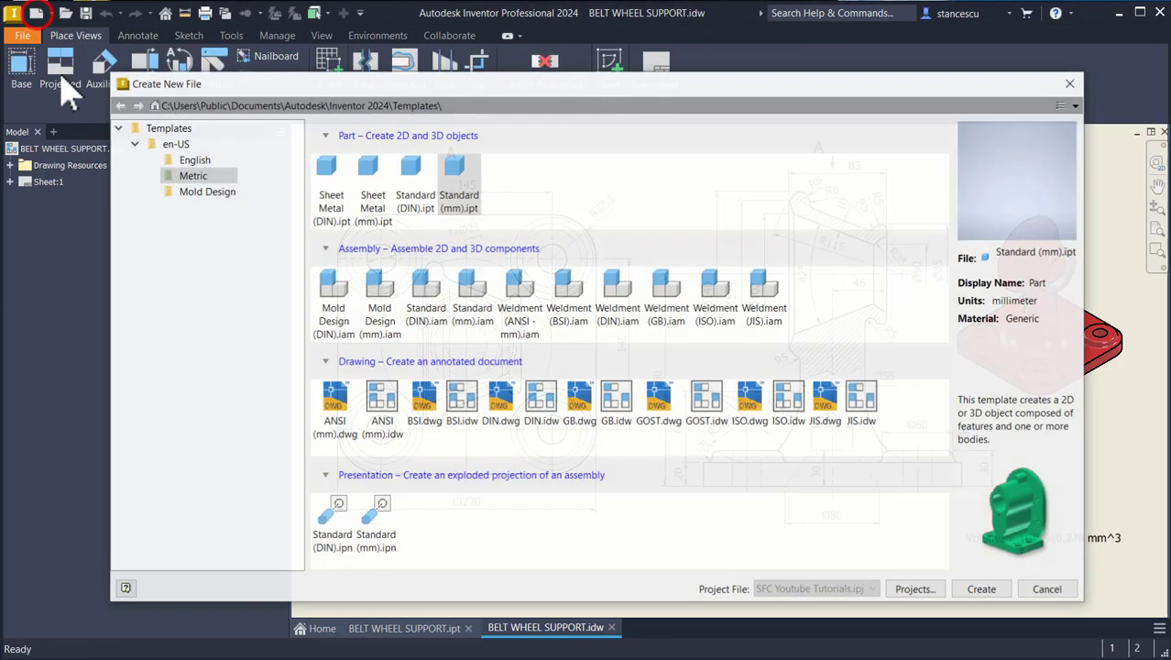
double_click(451, 168)
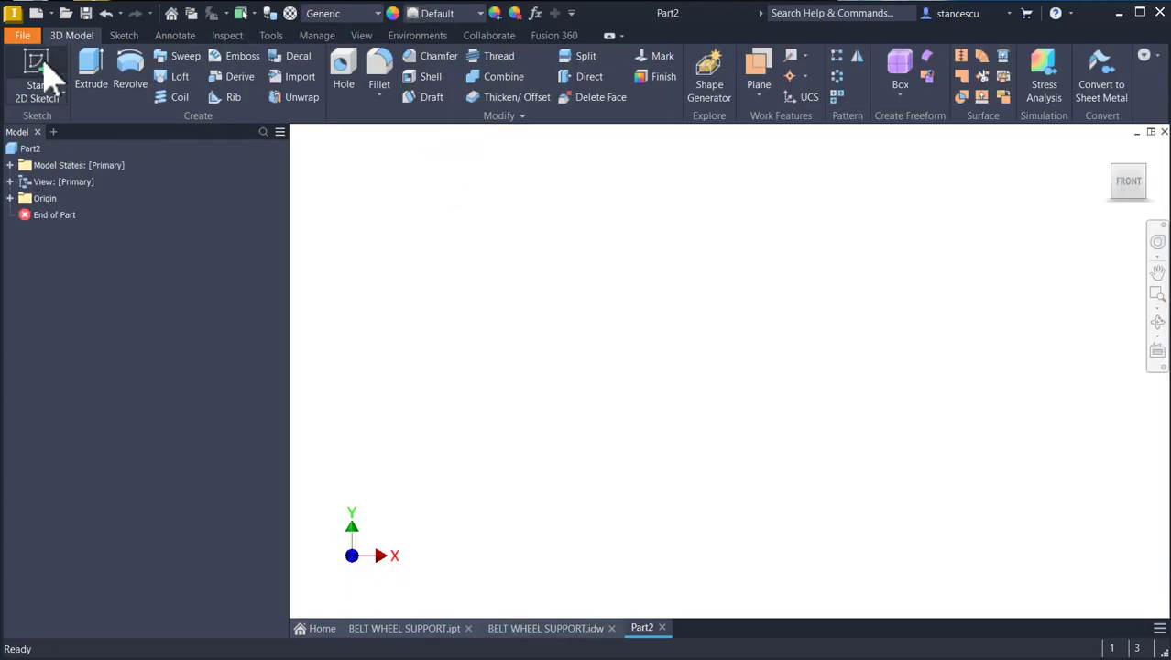
left_click(41, 72)
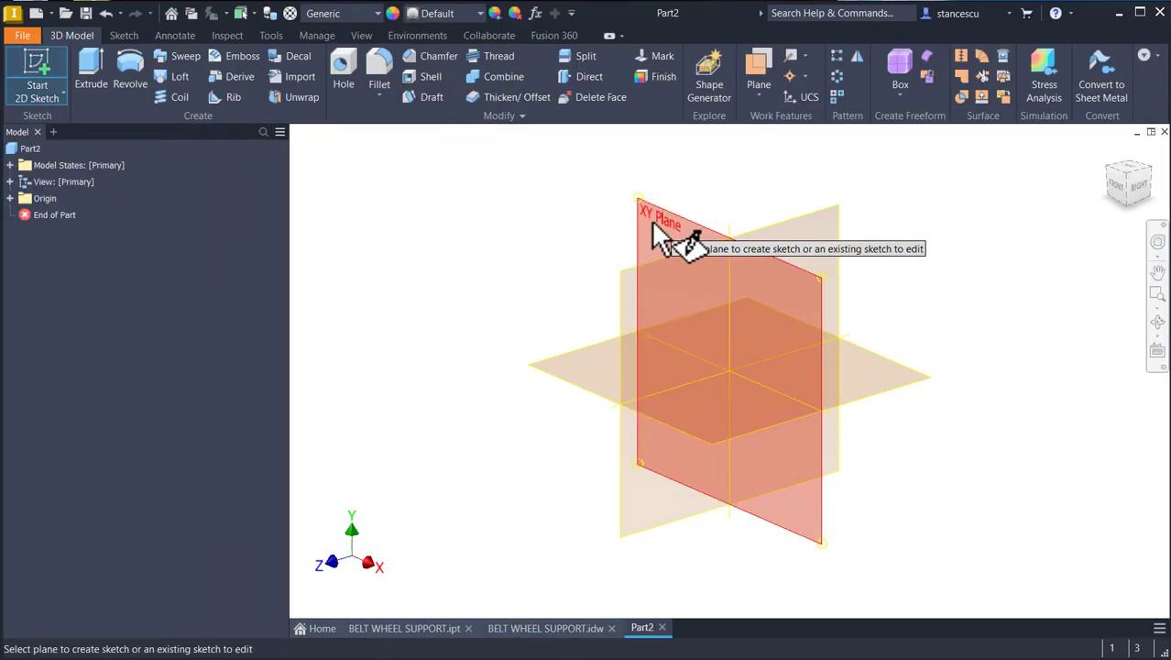
left_click(650, 225)
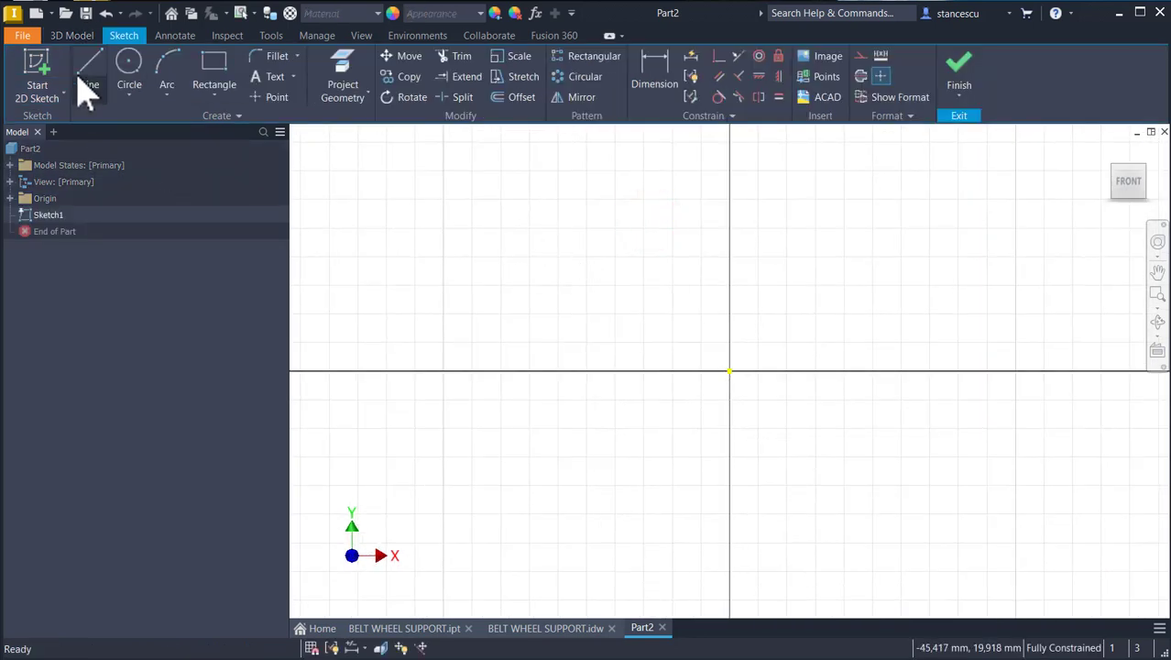
- Sketch a two-point rectangle 220 mm wide and 20 mm high near the origin
left_click(211, 72)
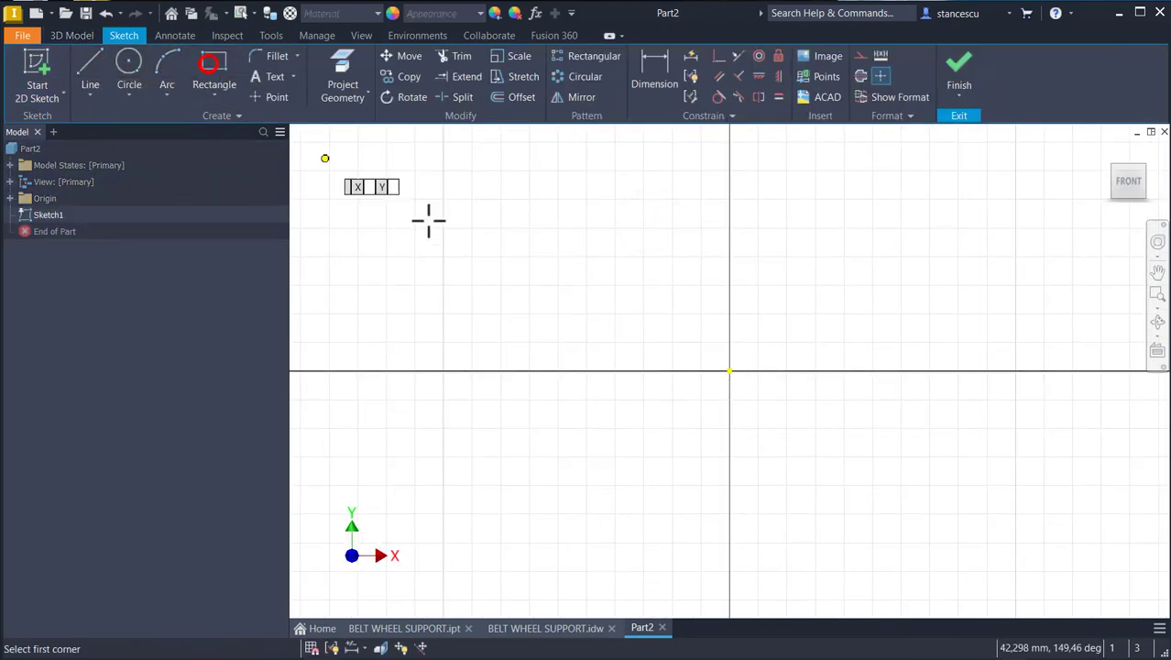
left_click(492, 238)
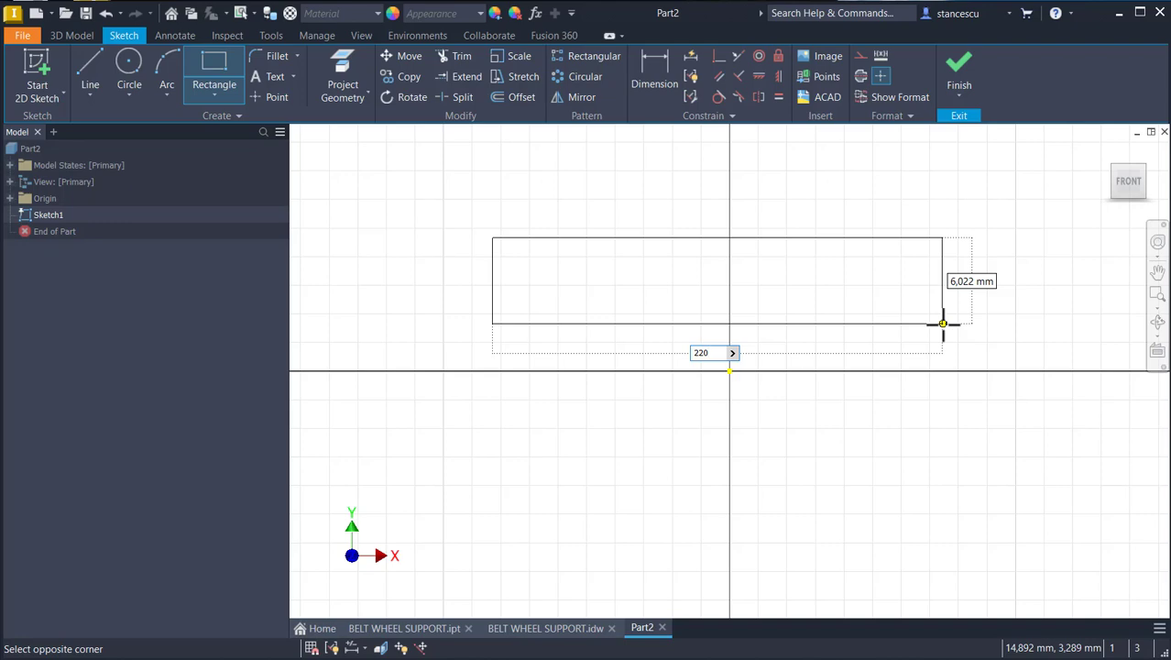
key("Tab")
type("20")
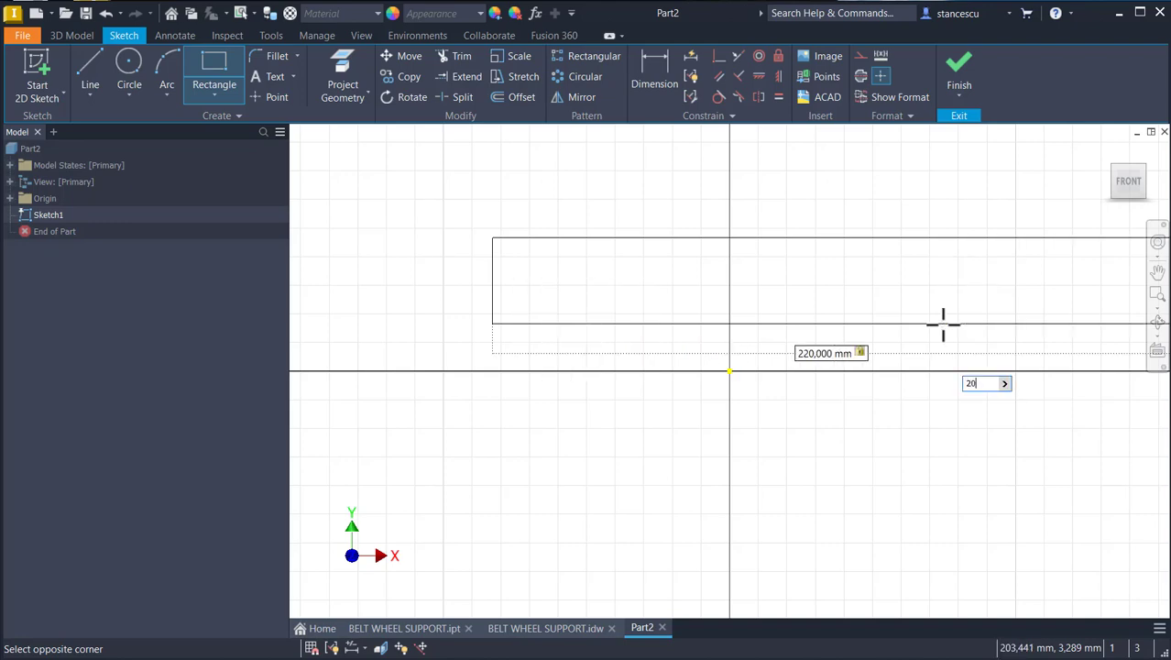
key("Return")
- Constrain the midpoint of the rectangle's lower edge coincident with the origin and finish the sketch
key("Home")
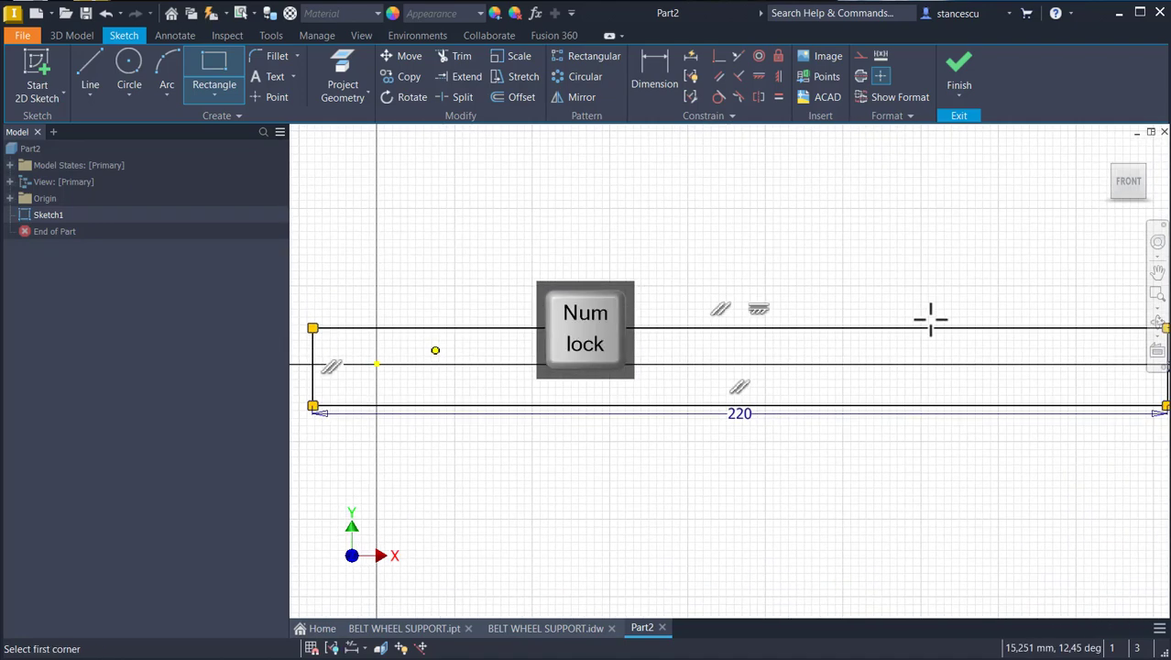
left_click(719, 57)
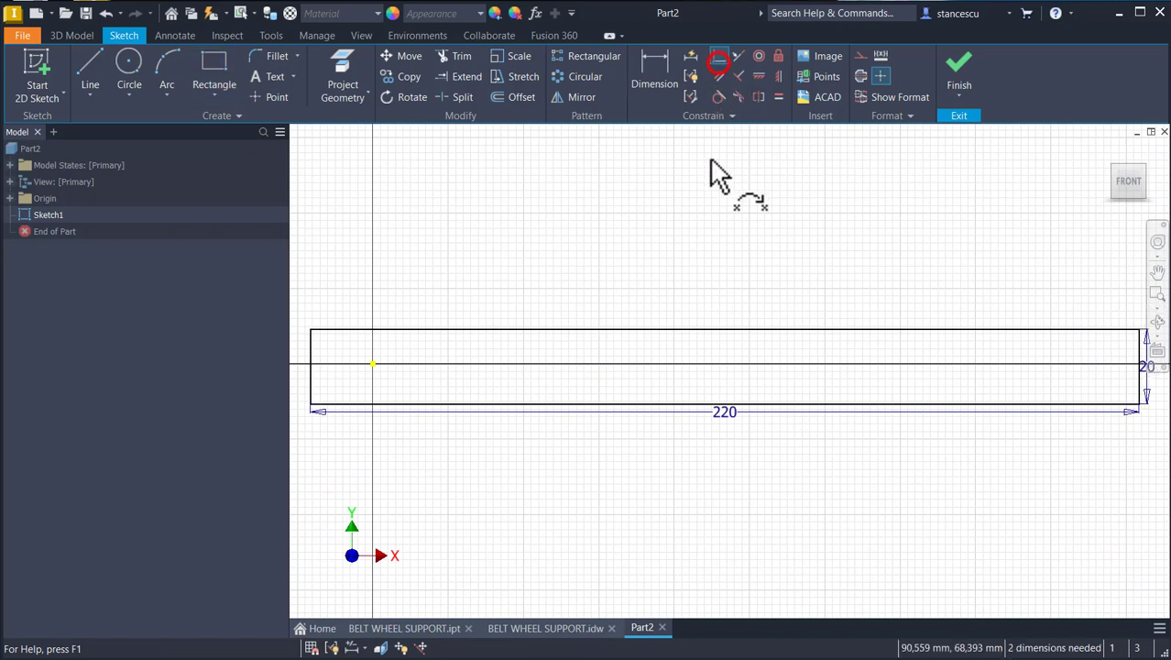
left_click(730, 403)
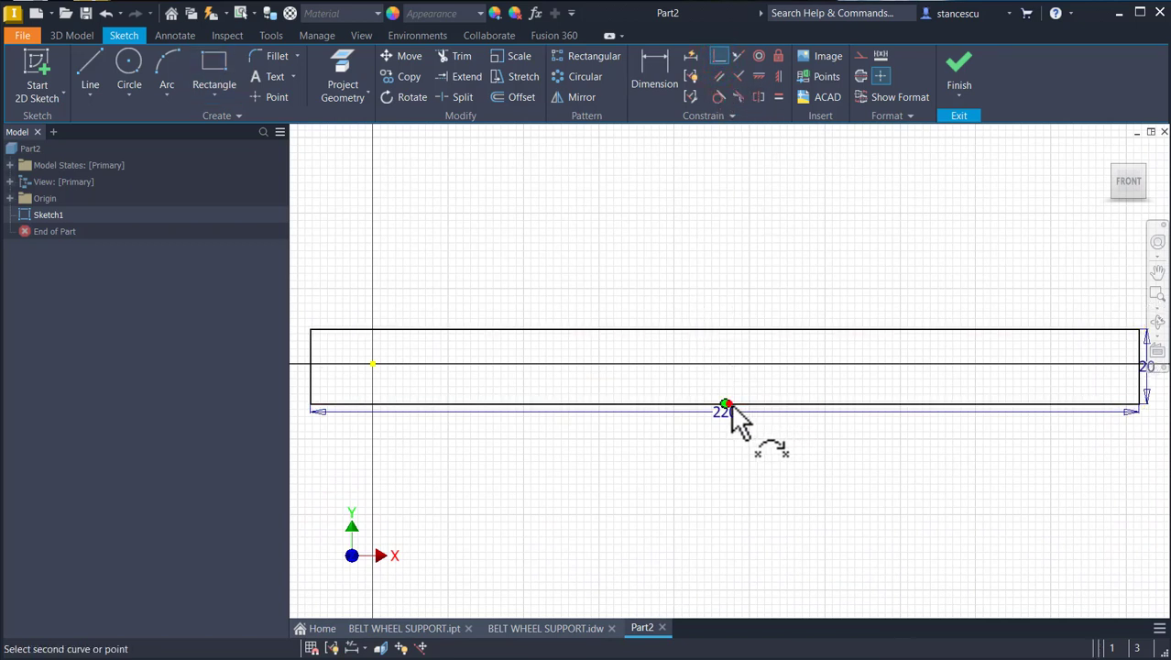
left_click(372, 364)
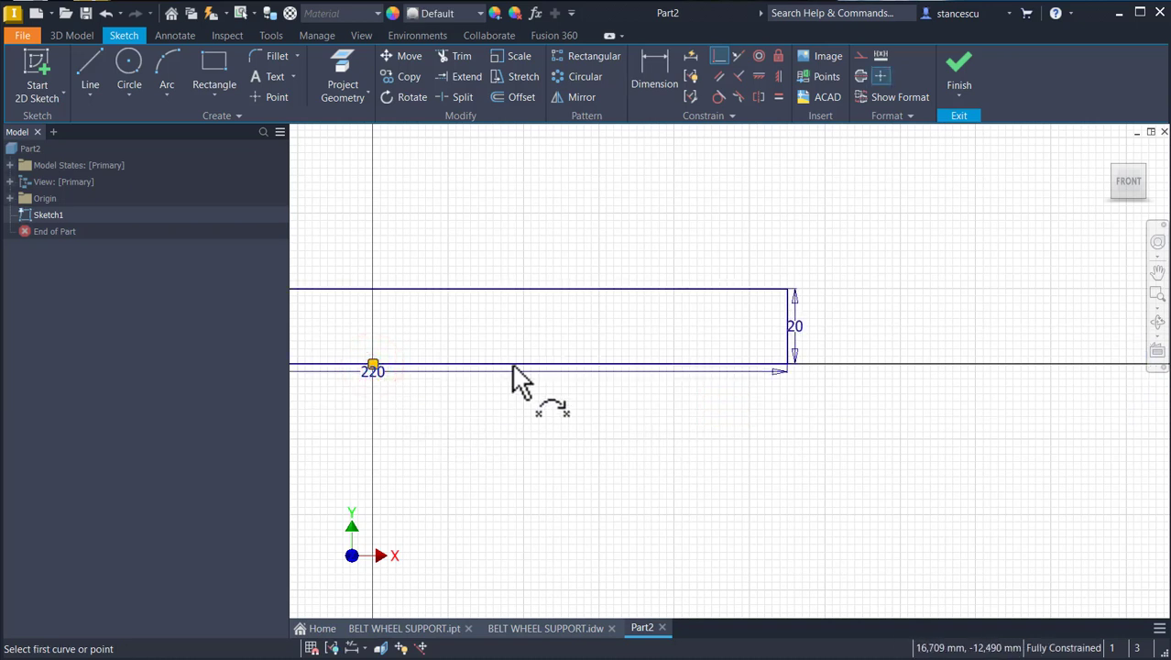
left_click(959, 80)
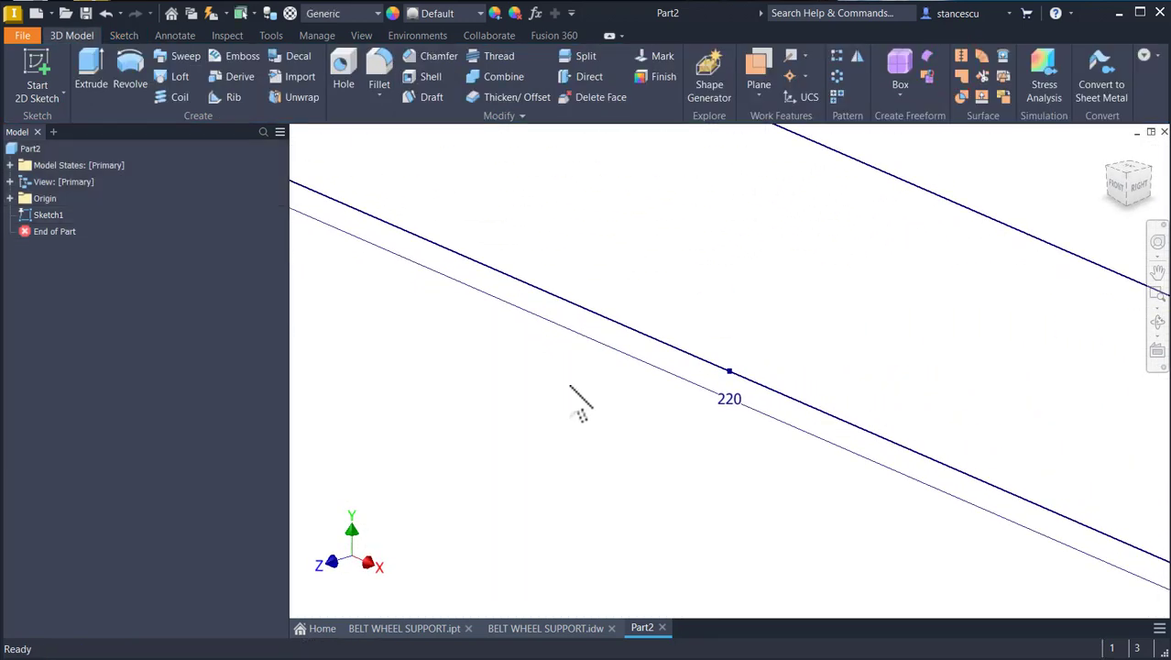
- Extrude the rectangle symmetrically about the sketch plane by a total of 220 mm to form the base plate
key("F6")
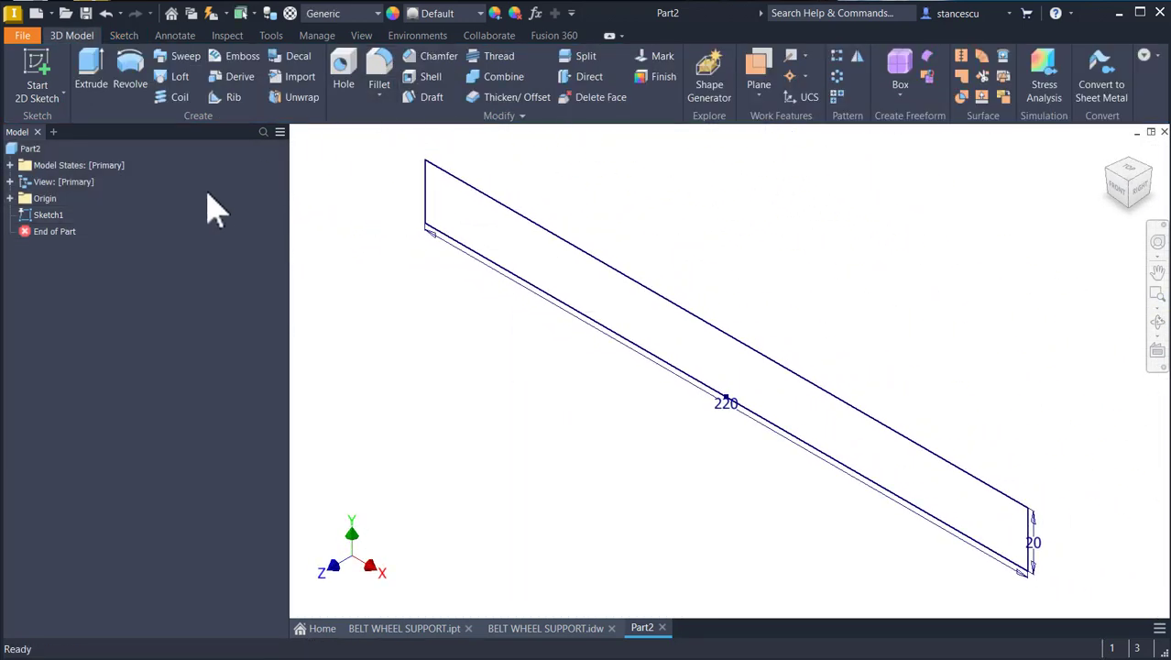
left_click(93, 75)
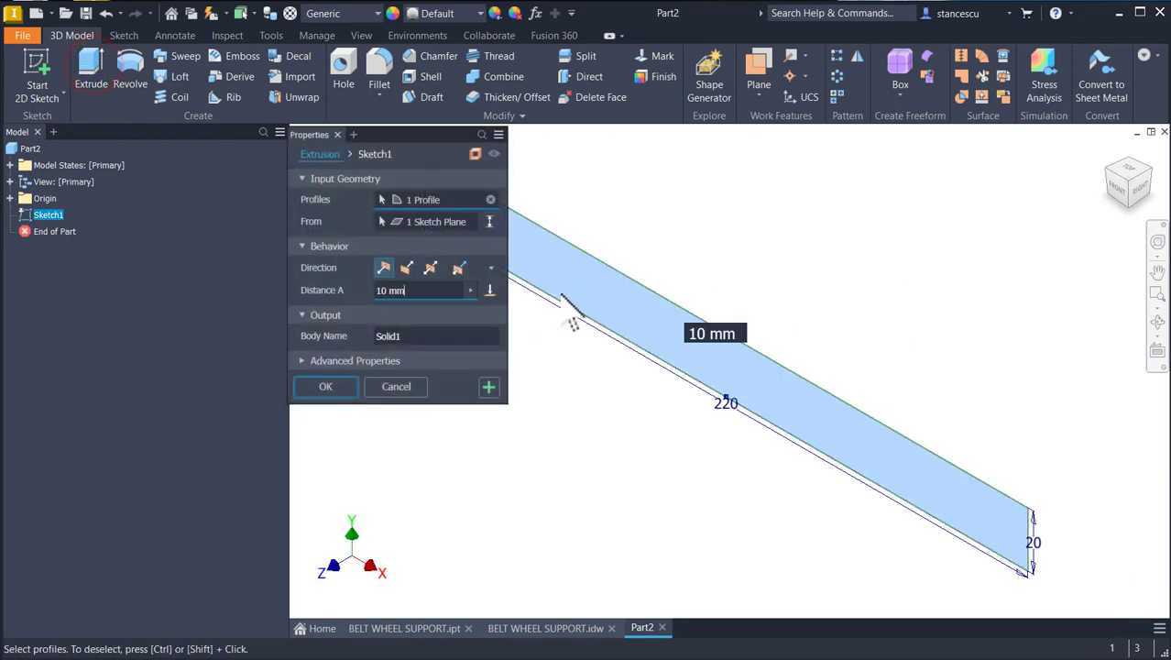
left_click(430, 266)
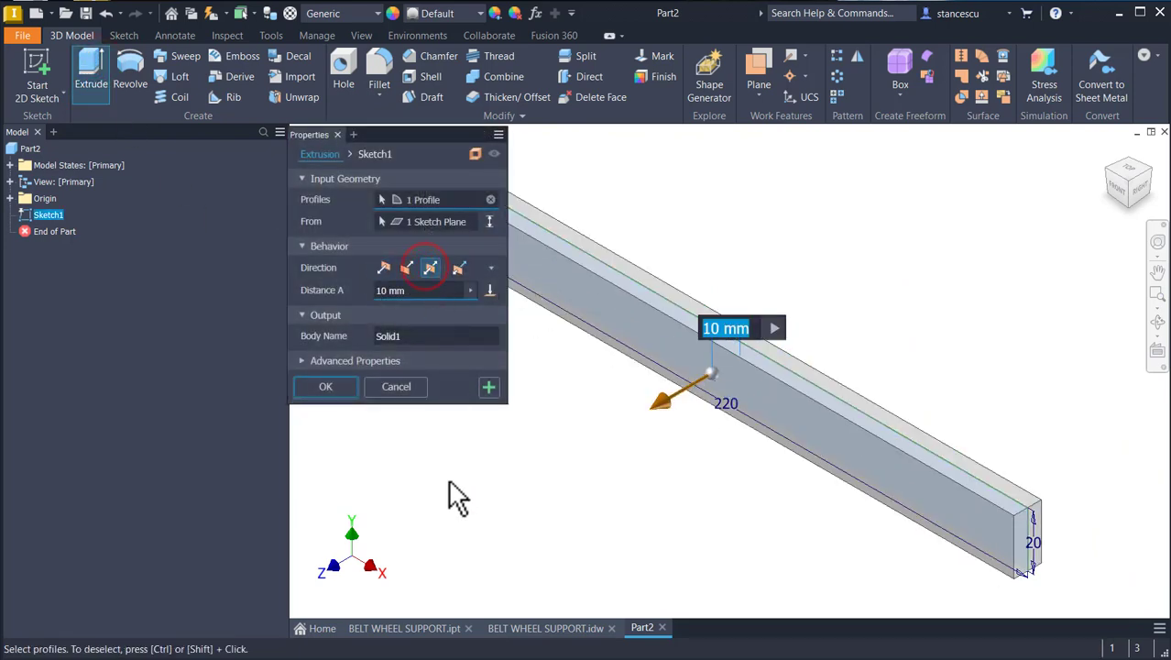
type("220")
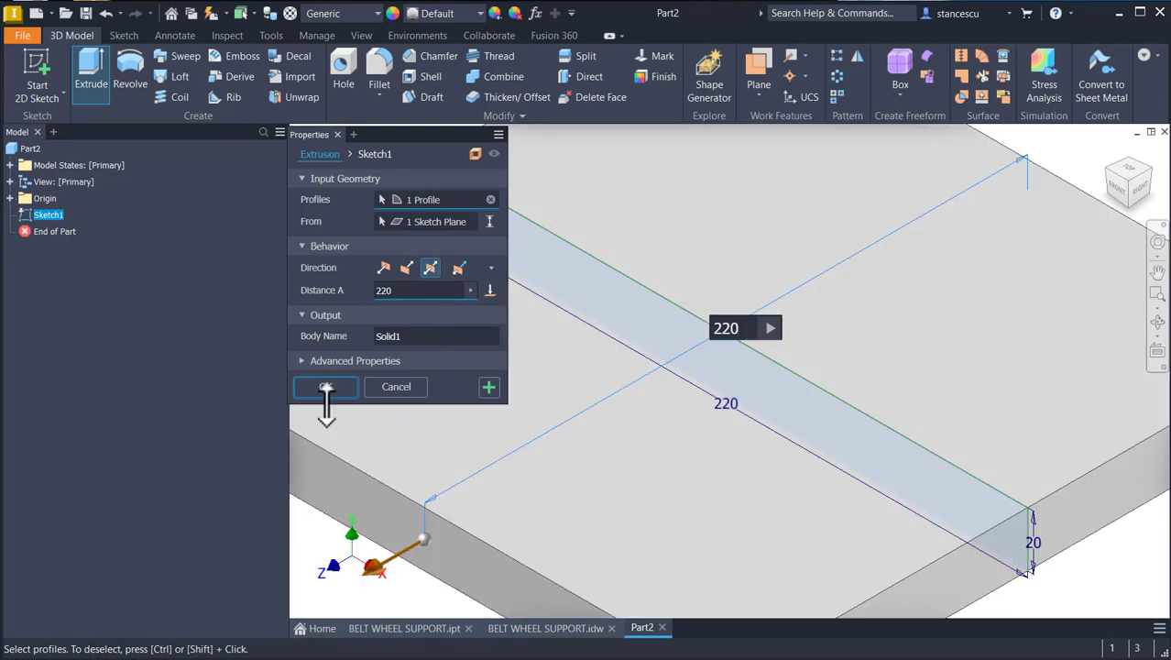
left_click(328, 386)
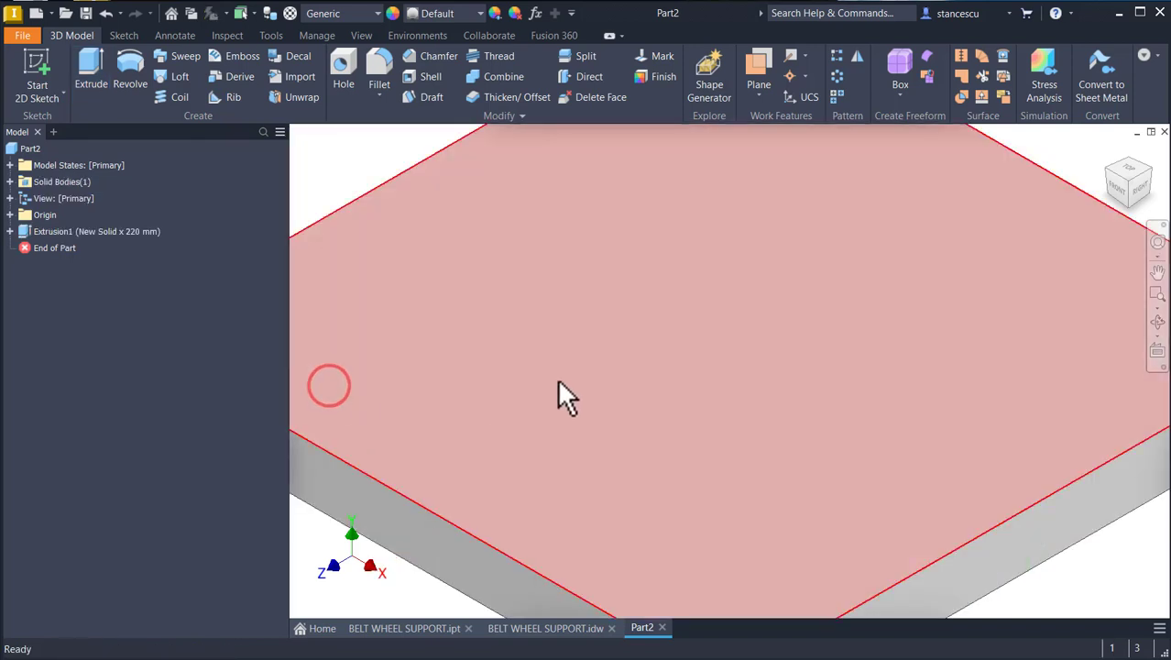
- Start a sketch on the plate's upper face and draw a 60 mm diameter circle near its back-left corner
key("Num_Lock")
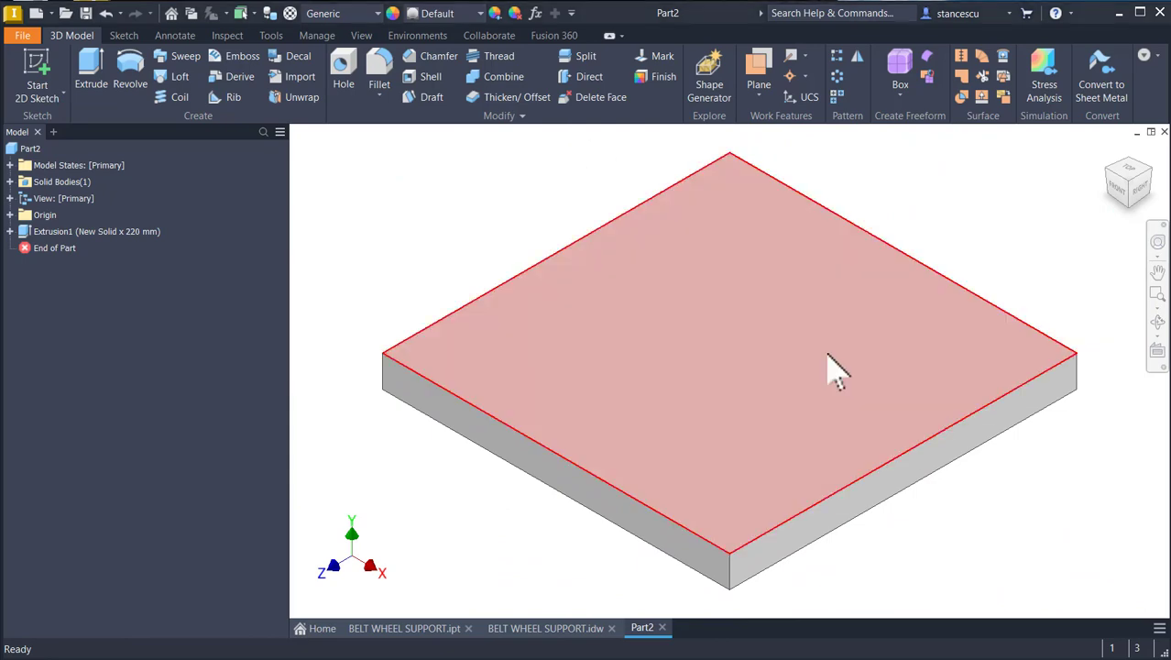
left_click(835, 345)
left_click(936, 341)
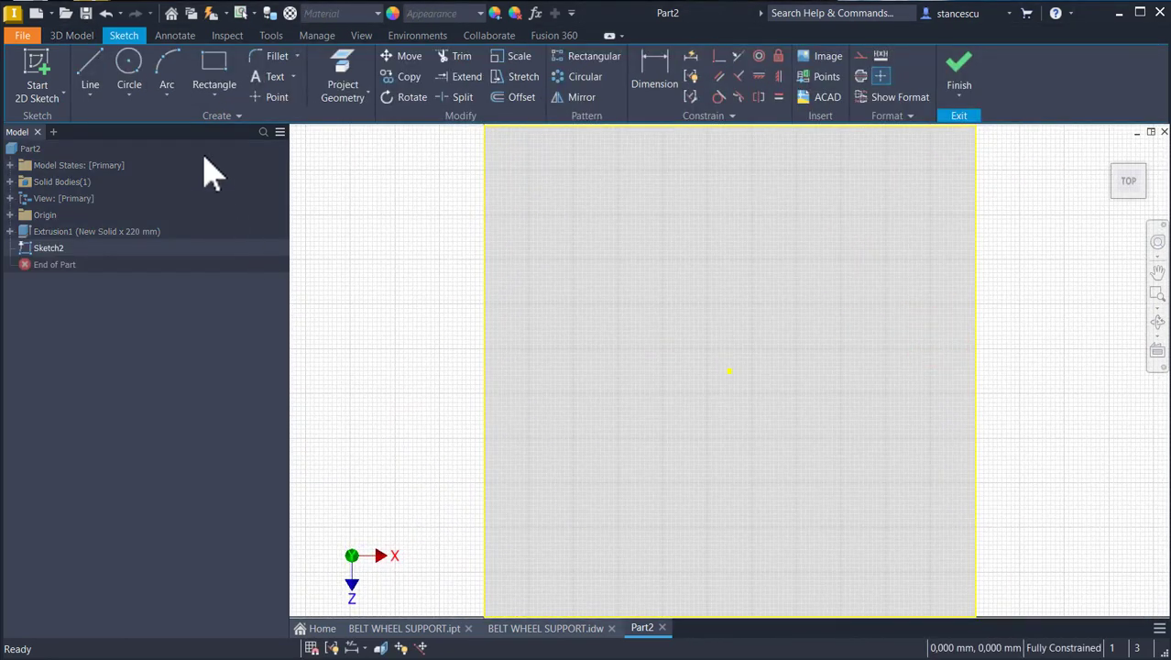
left_click(127, 74)
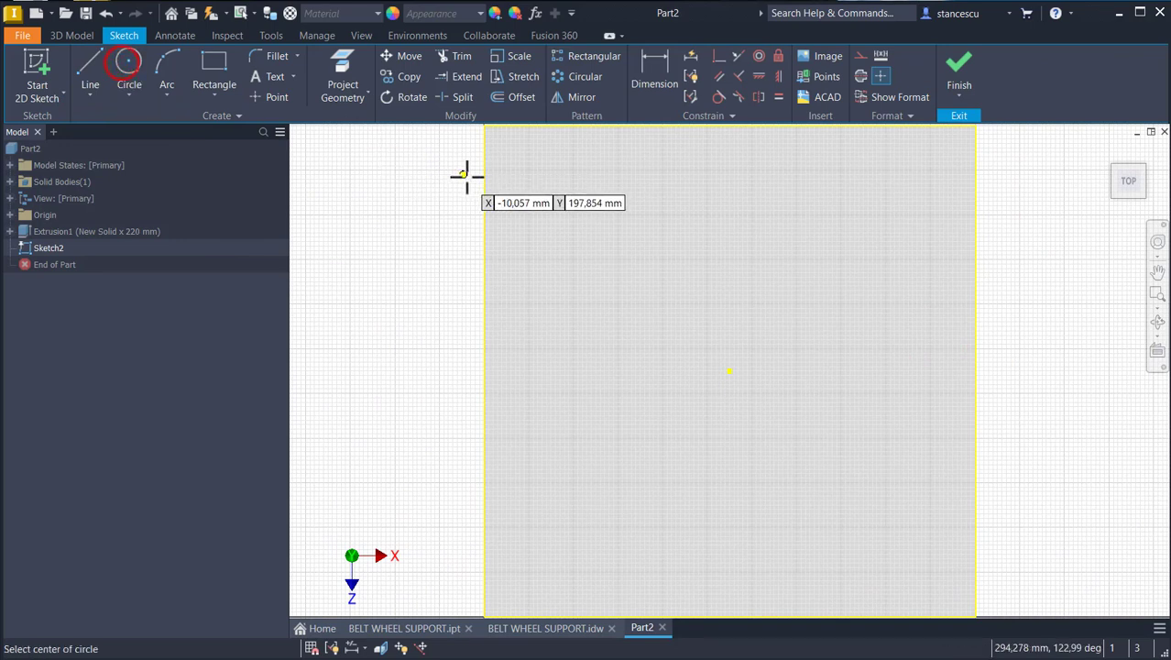
left_click(570, 195)
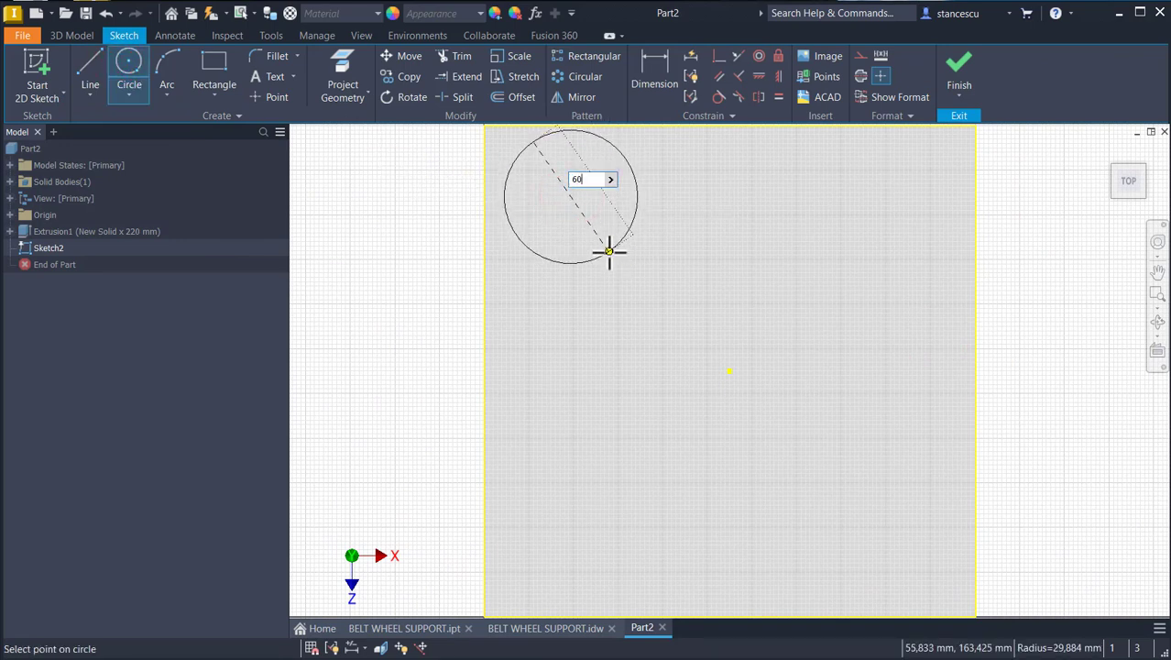
key("Return")
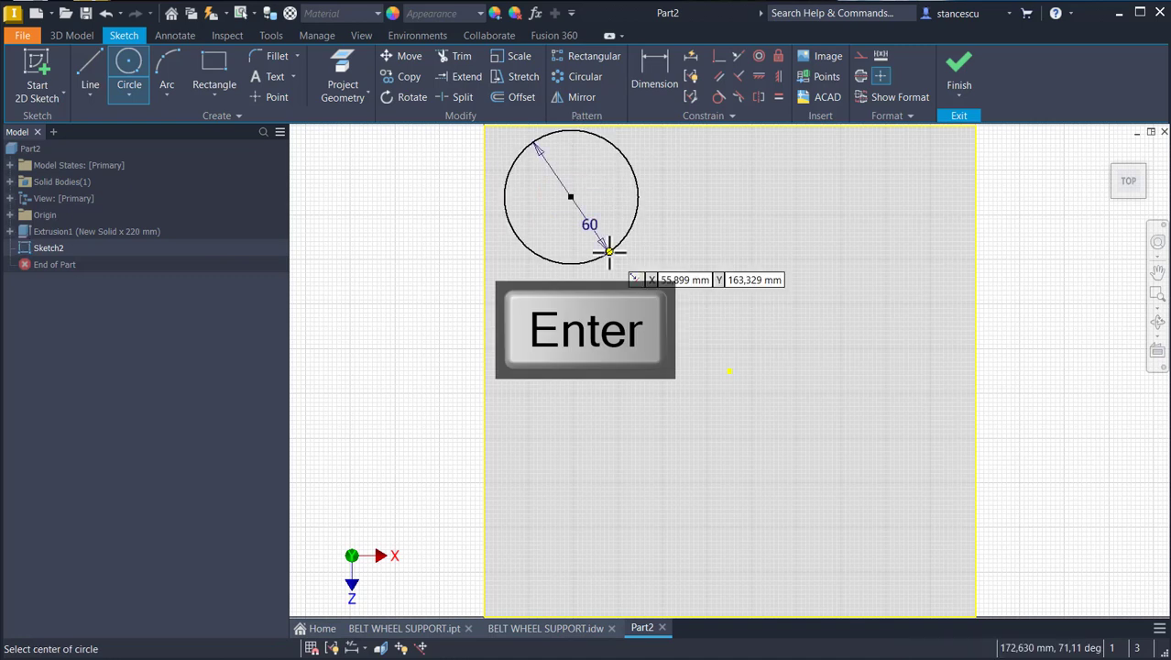
- Dimension the horizontal distance between the circle's centre and the origin as 145/2 mm
left_click(657, 73)
left_click(570, 196)
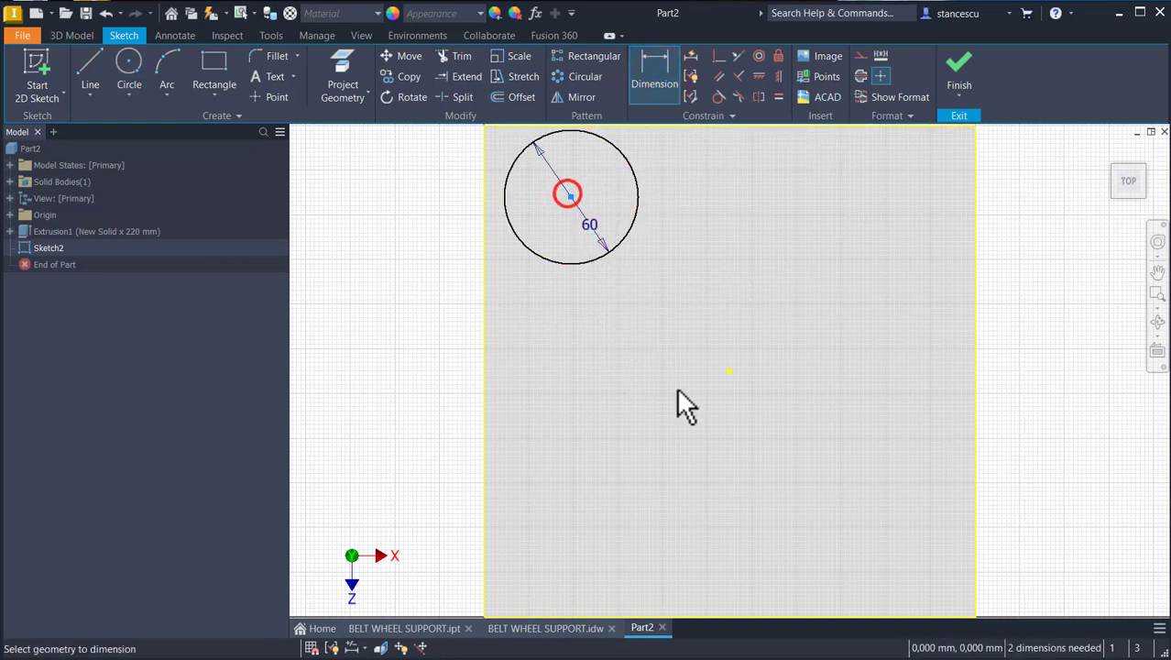
left_click(724, 372)
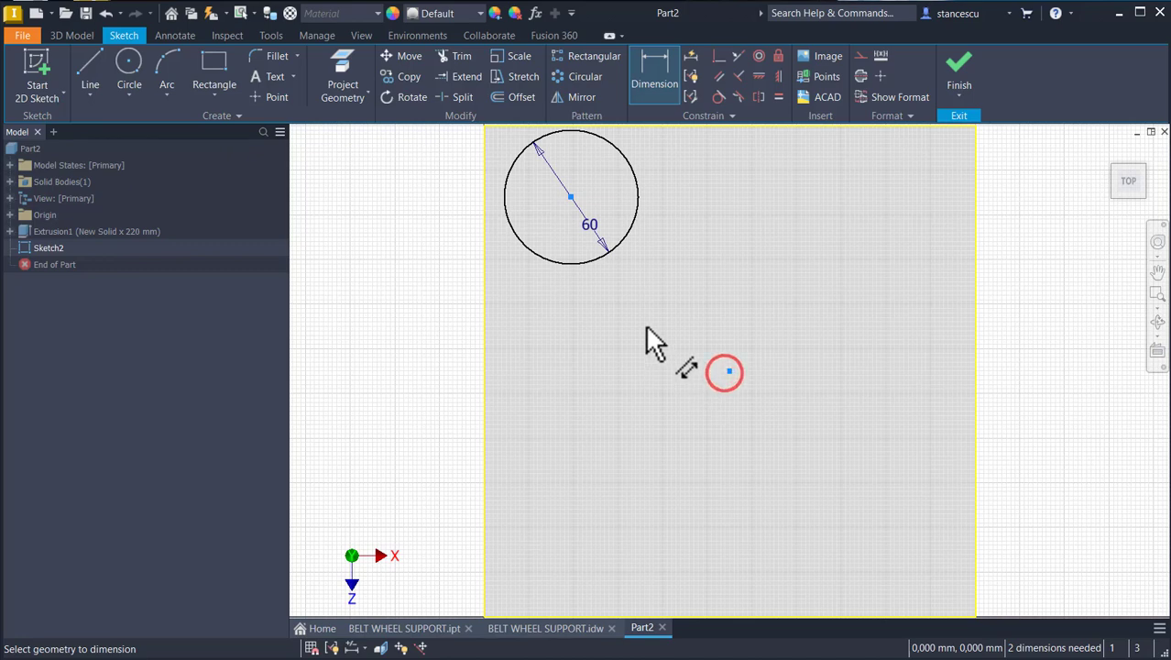
middle_click_drag(647, 335, 632, 426)
left_click(624, 184)
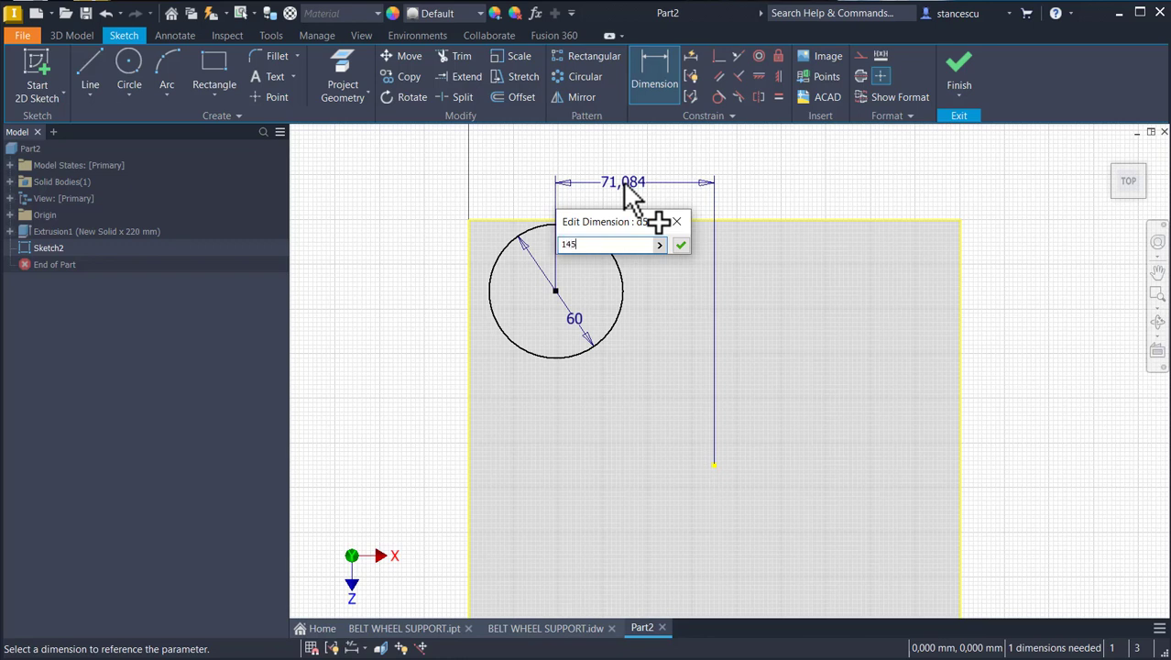
type("145/2")
key("Return")
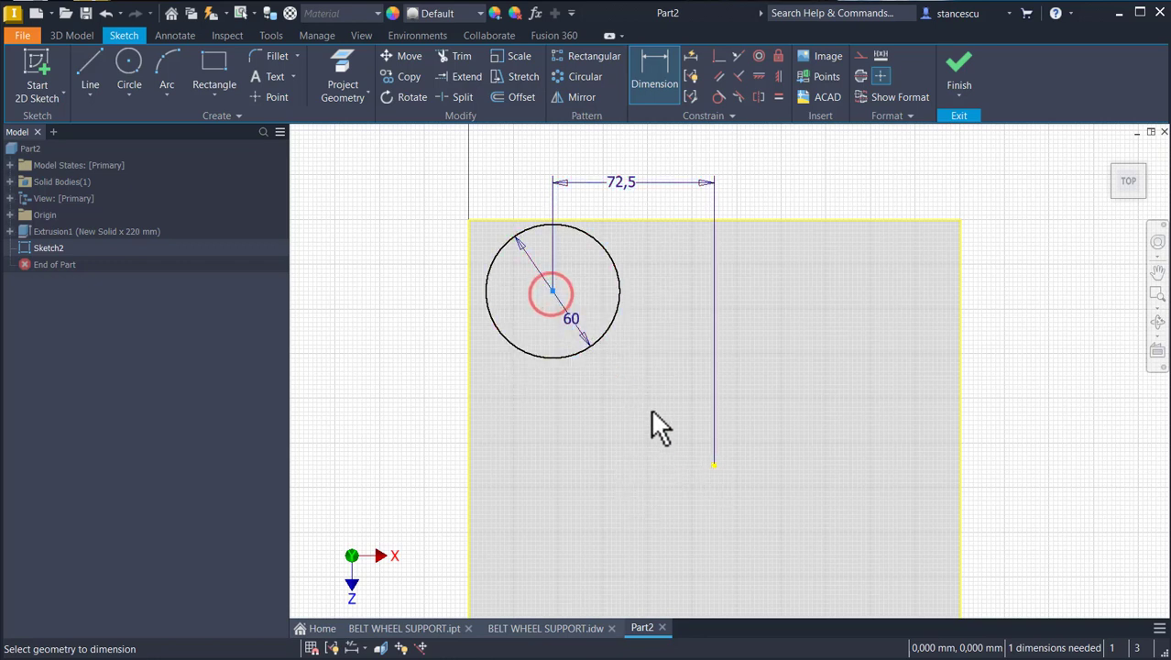
- Dimension the vertical distance from the circle's centre to the origin, link it to the horizontal dimension d5, and finish the sketch
left_click(714, 465)
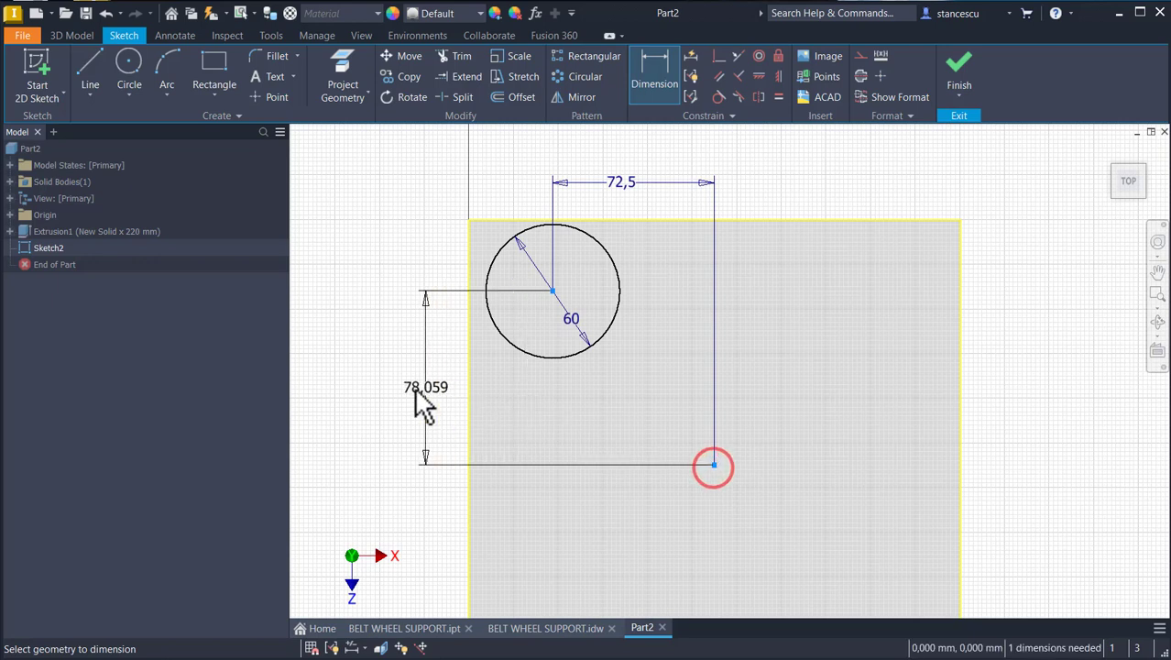
left_click(409, 385)
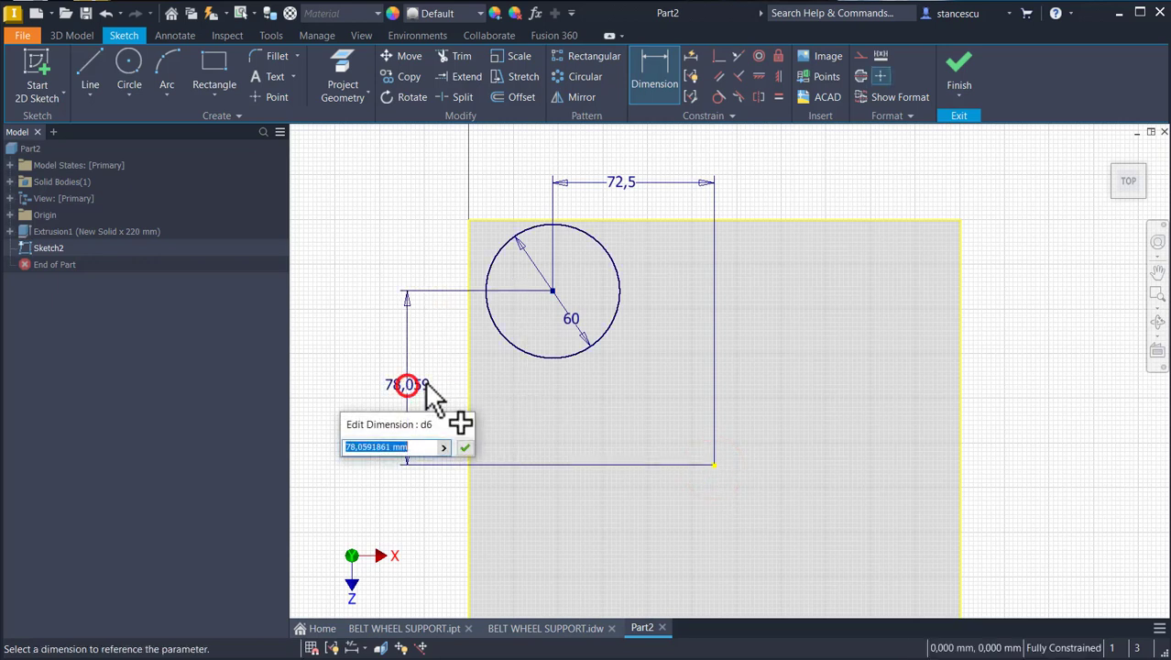
left_click(616, 181)
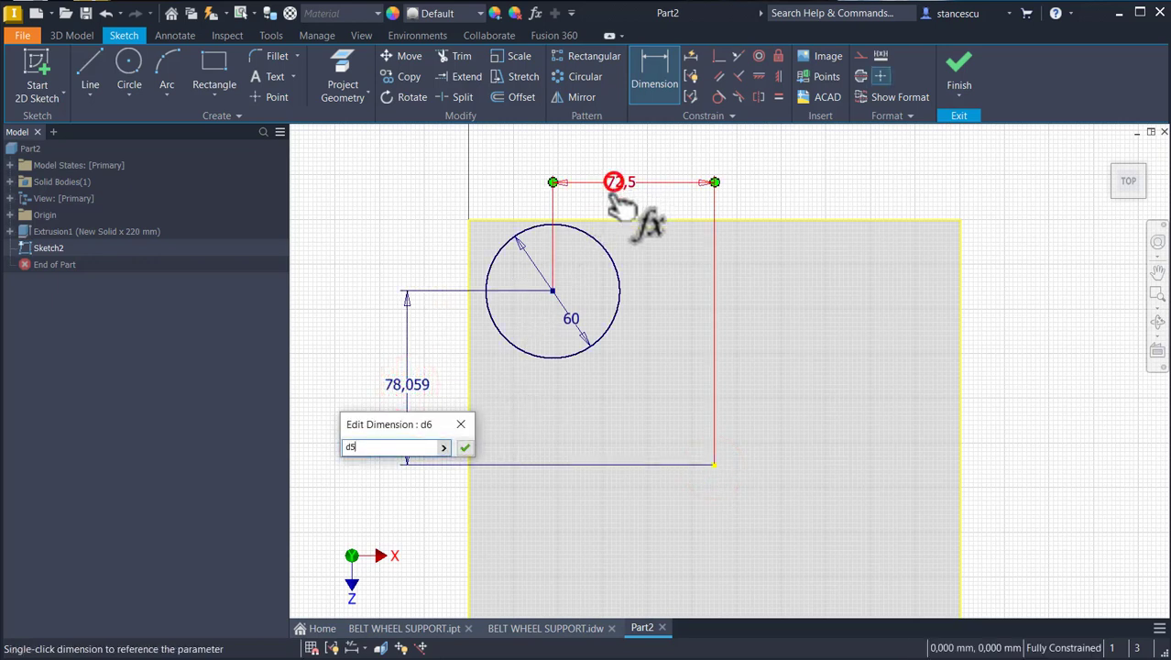
left_click(466, 447)
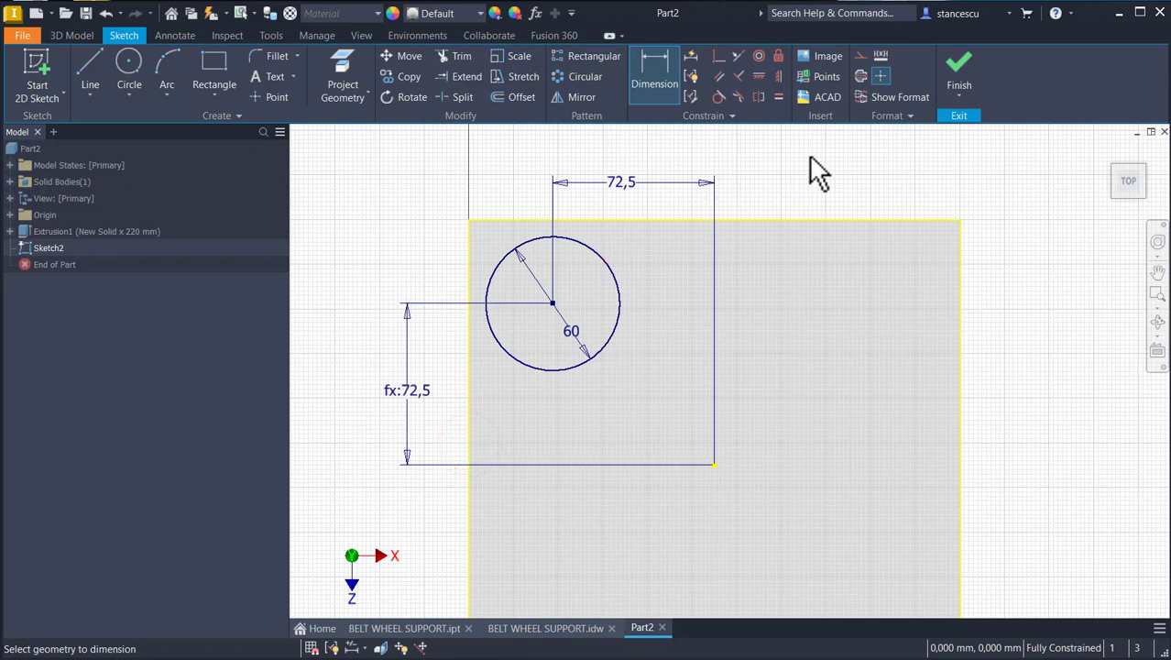
left_click(958, 65)
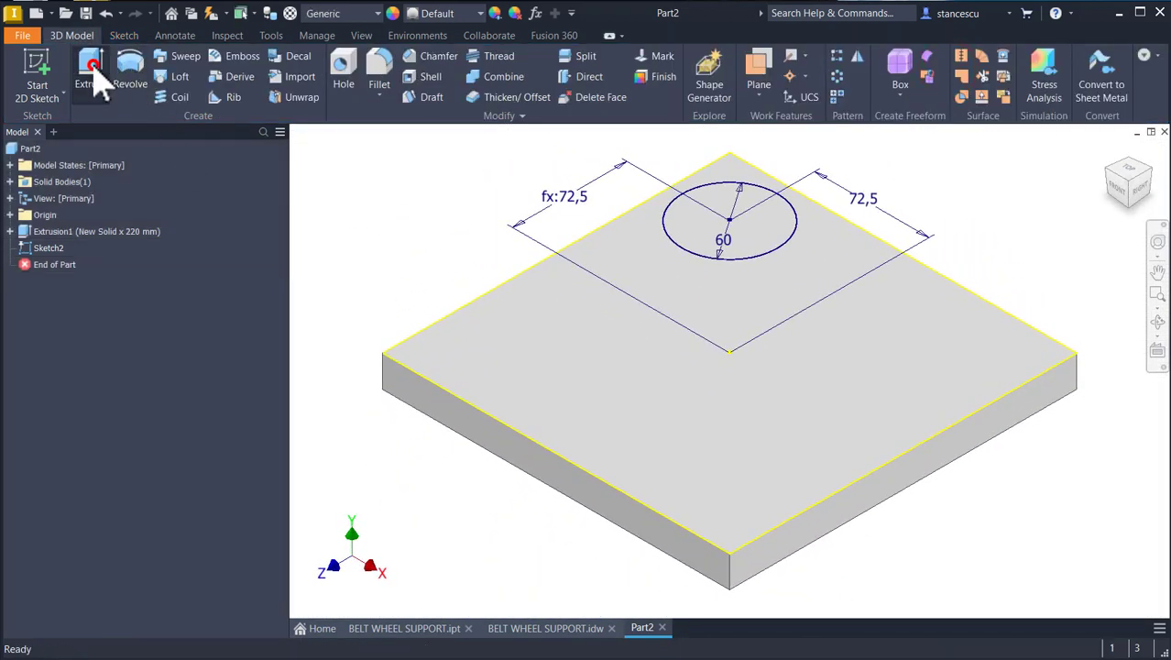
- Extrude the 60 mm circle 10 mm upward as a boss joined to the plate
left_click(92, 76)
left_click(682, 212)
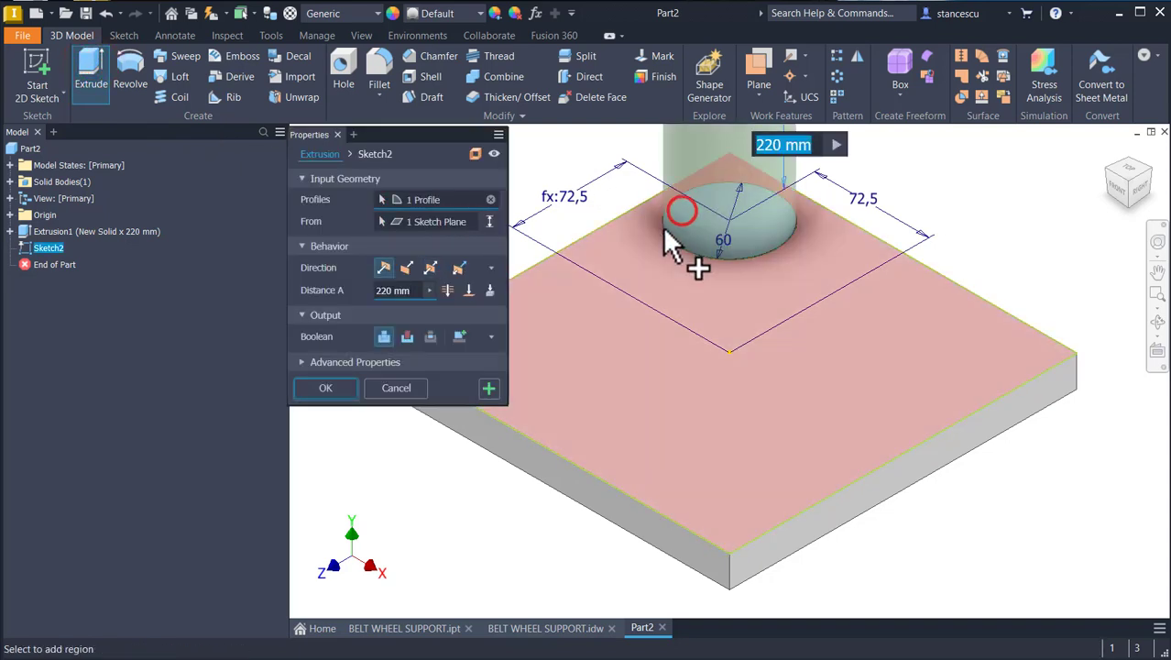
type("1")
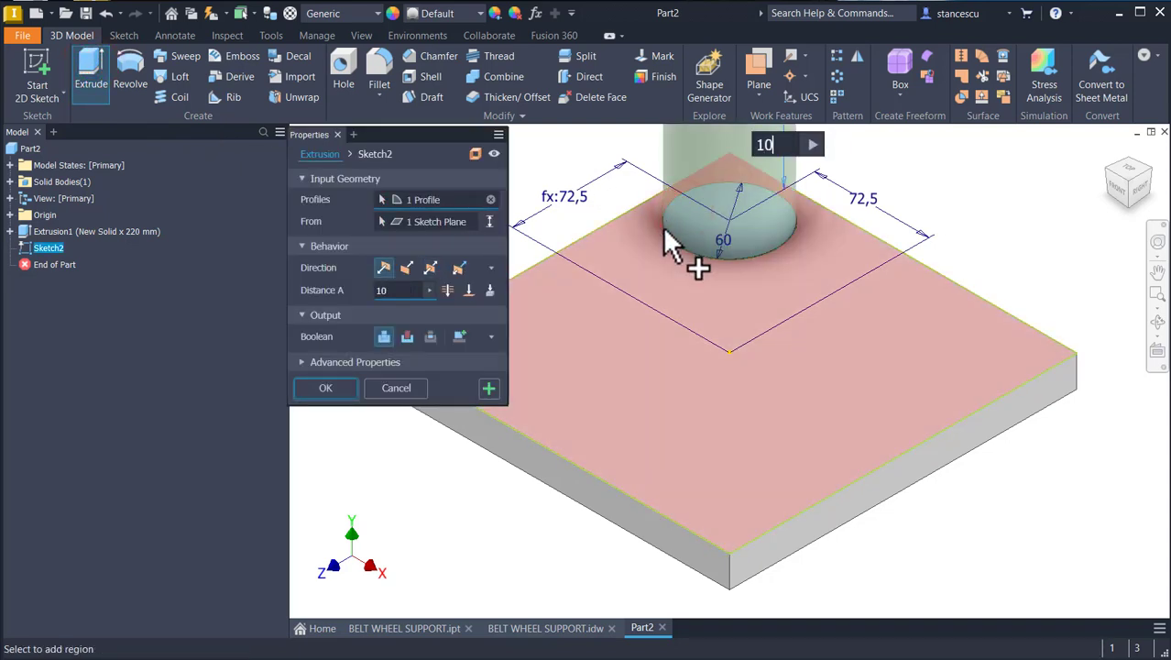
type("0")
key("Return")
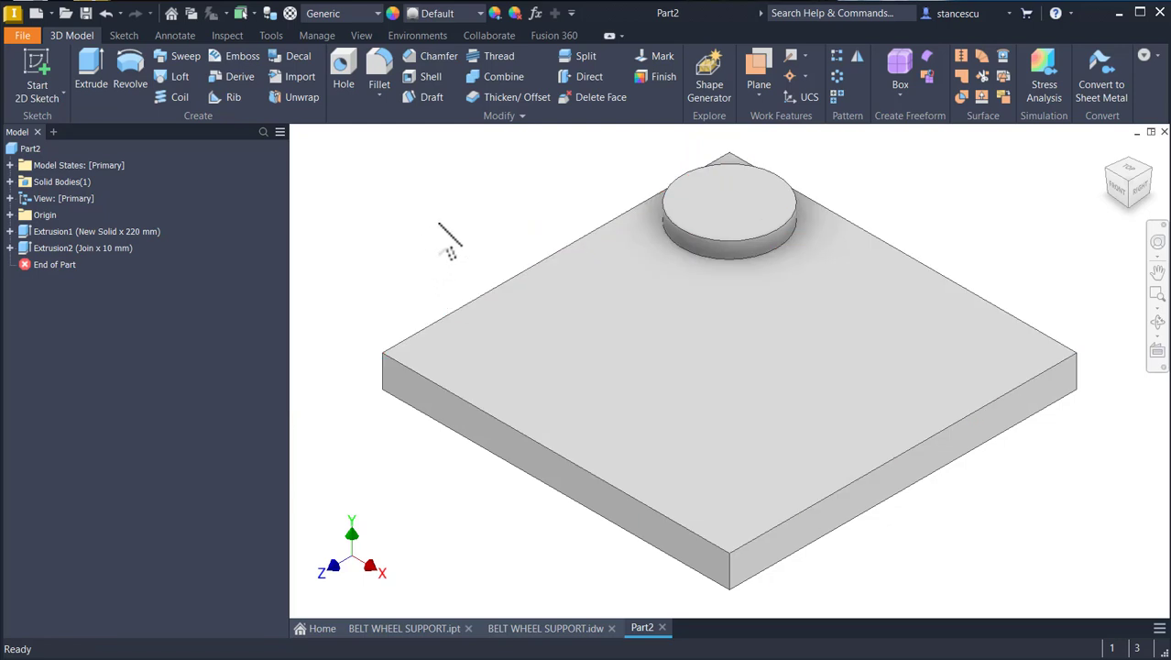
- Fillet the corner boss's base edge and upper circular edge with a 5 mm radius
left_click(690, 252)
left_click(704, 244)
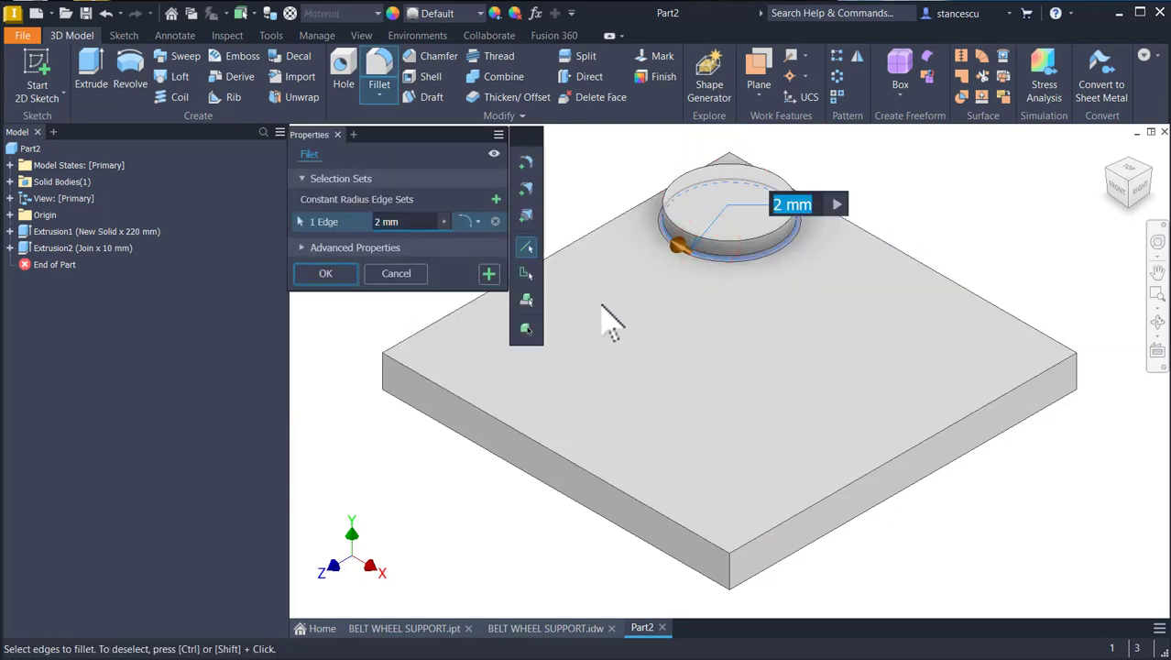
type("5")
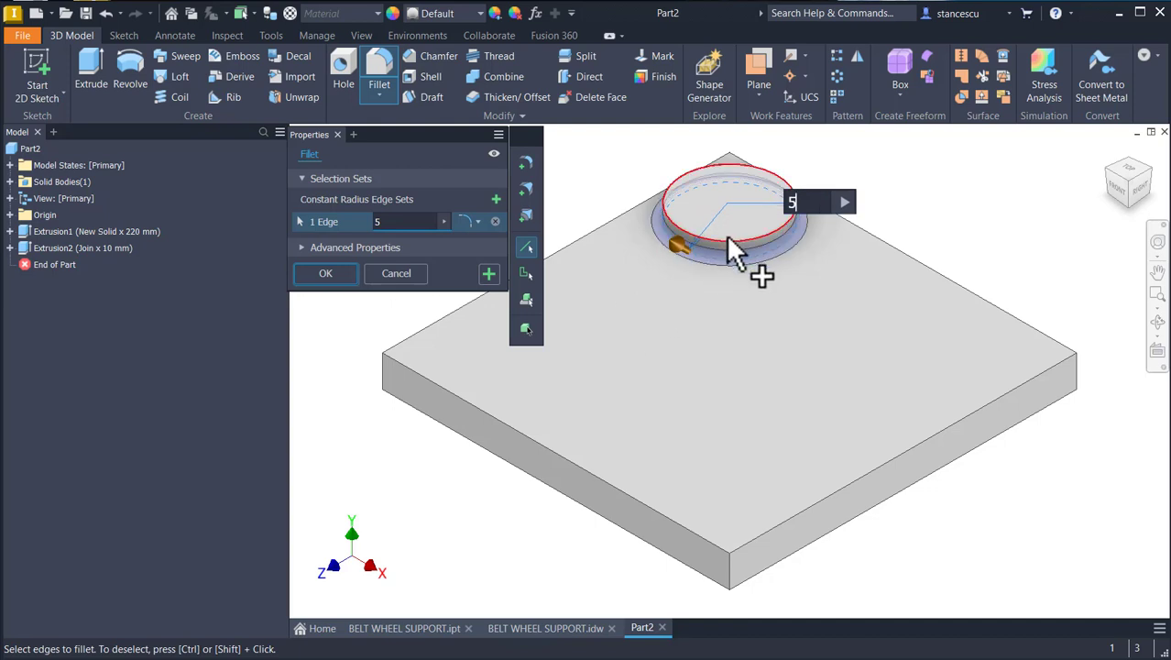
left_click(727, 238)
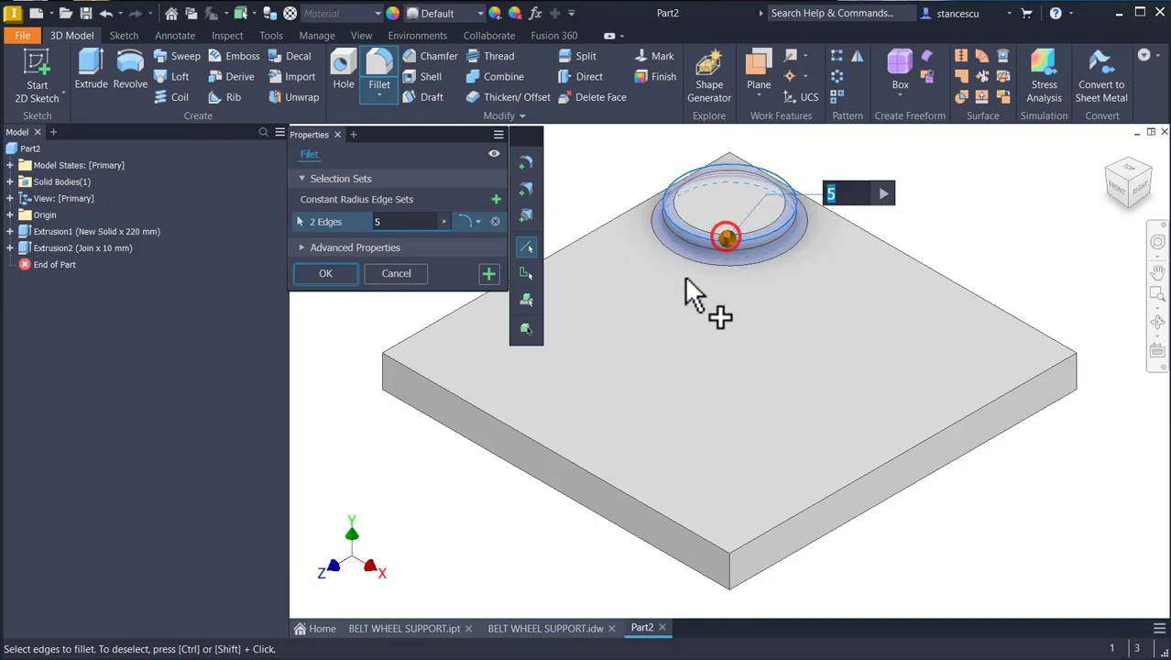
left_click(339, 272)
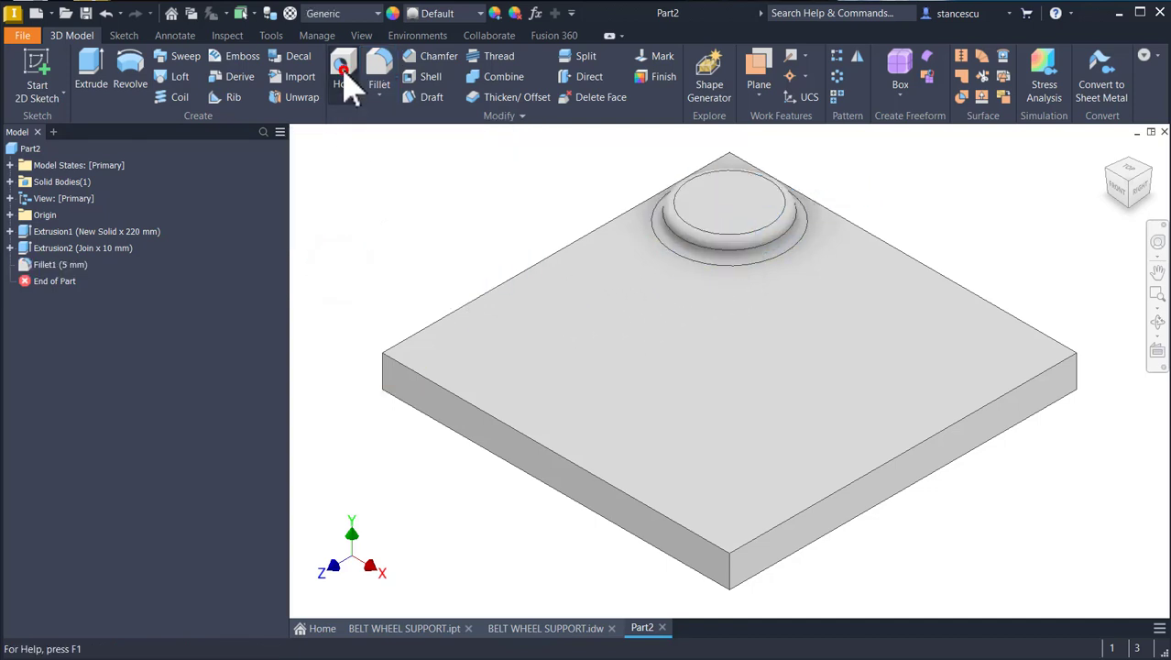
- Cut a simple 25 mm diameter through-all hole concentric with the corner boss
left_click(687, 199)
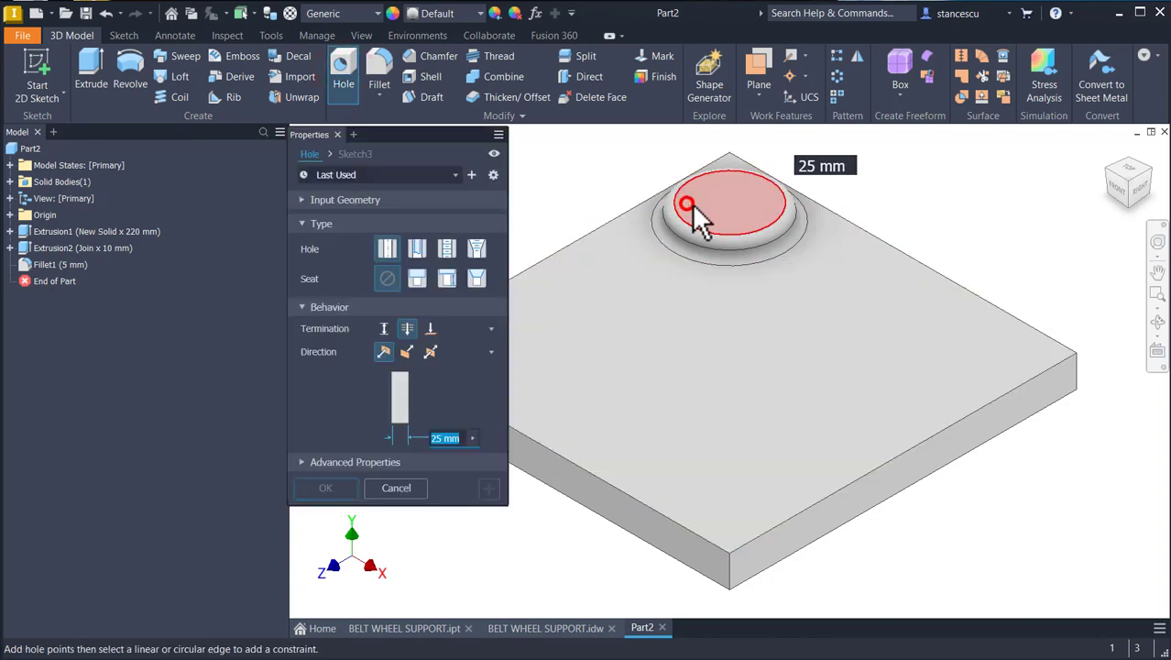
left_click(781, 194)
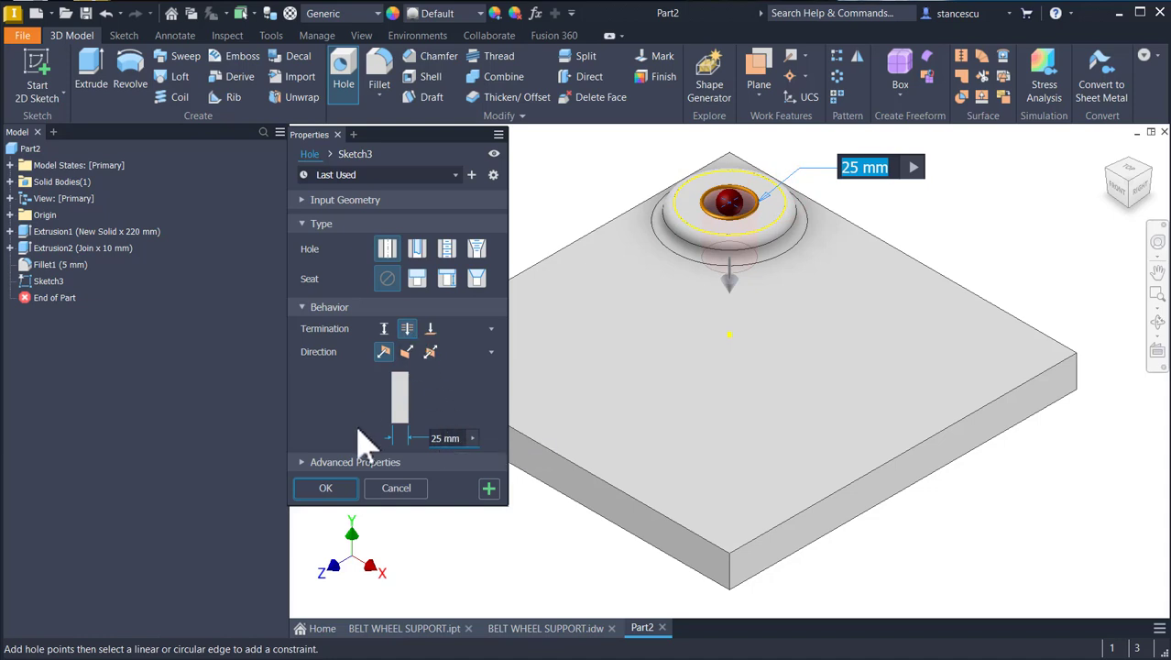
left_click(326, 487)
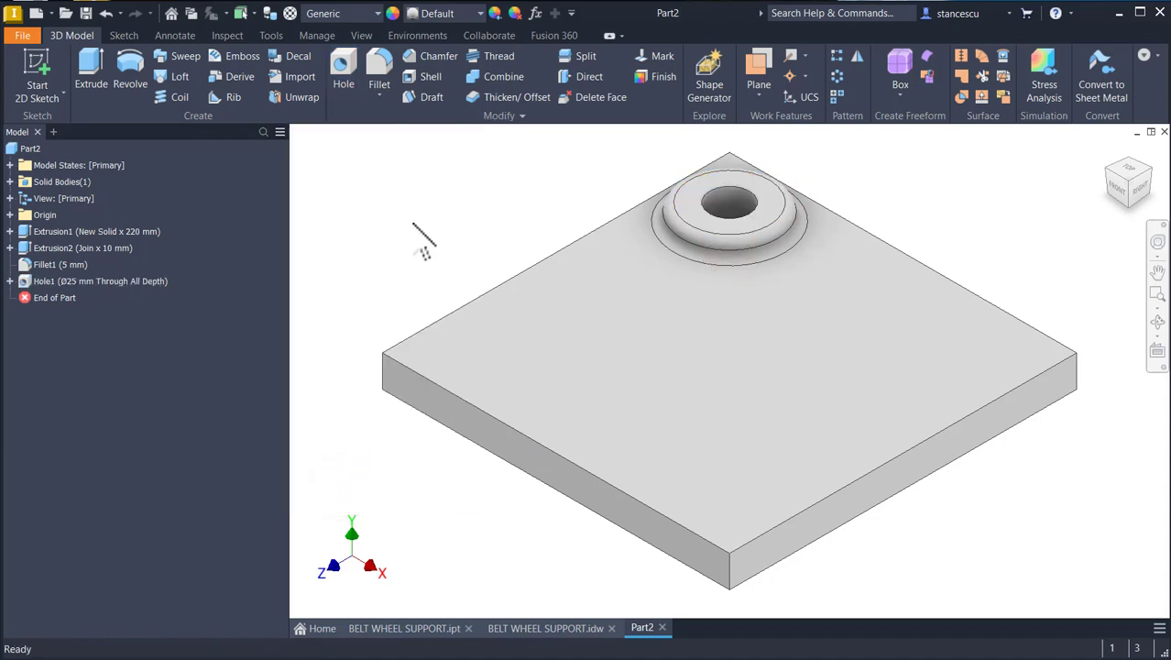
- Sketch a 75 mm diameter circle on the plate's upper face, centred on the hole and reaching the plate's edges, and finish the sketch
left_click(747, 375)
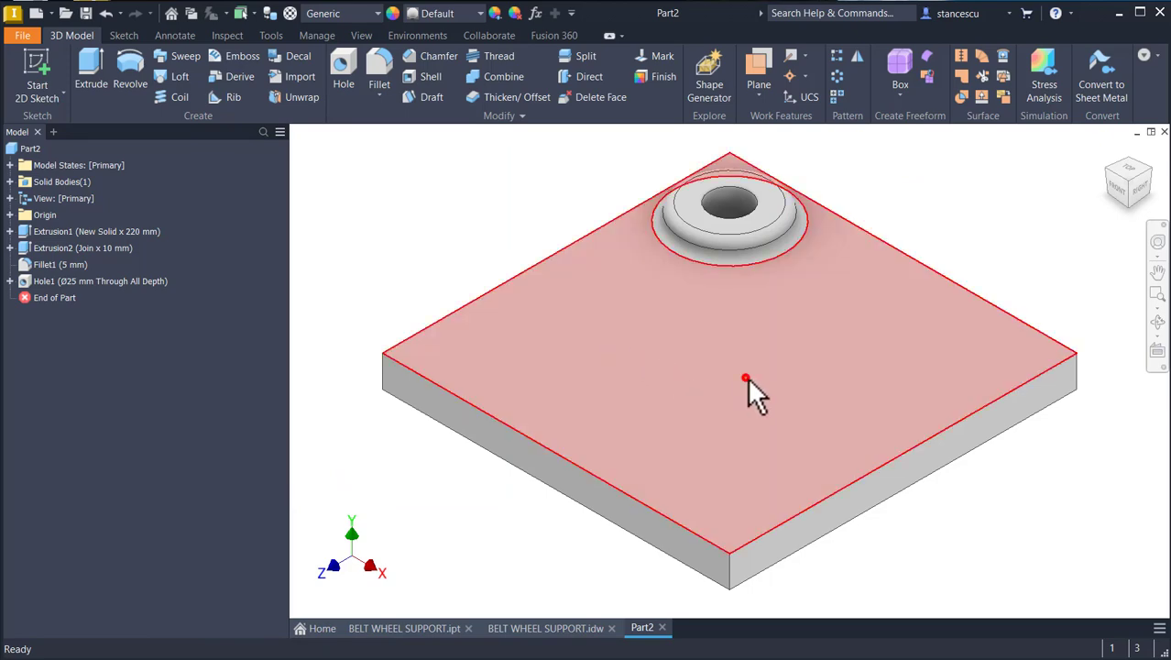
left_click(844, 370)
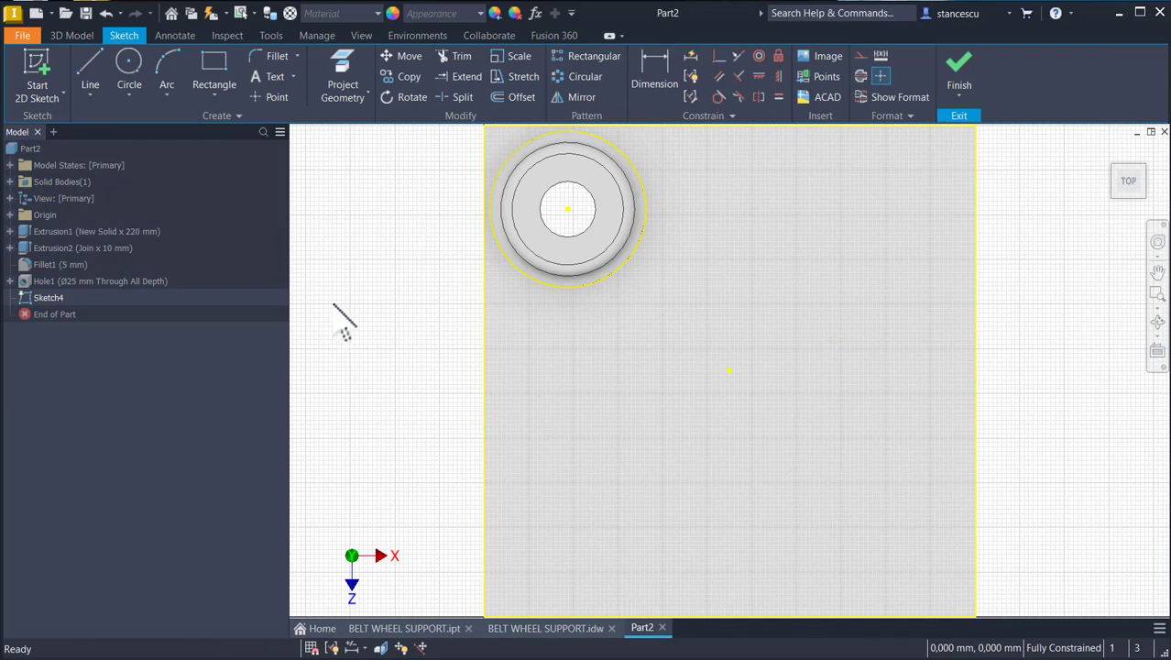
key("F7")
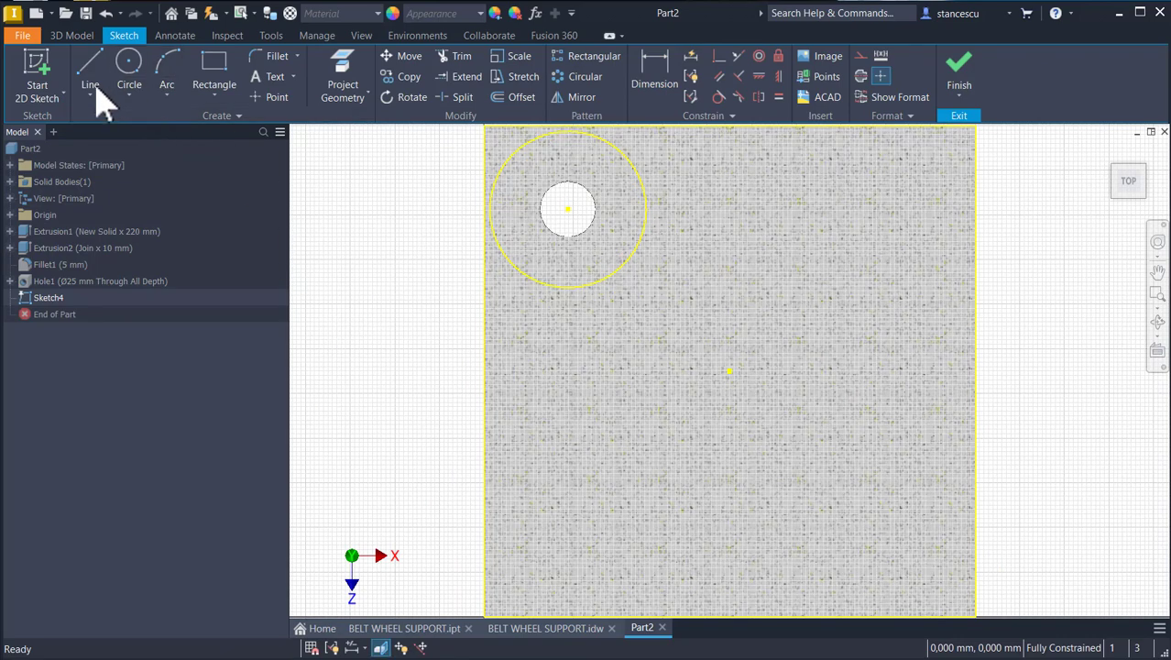
left_click(130, 75)
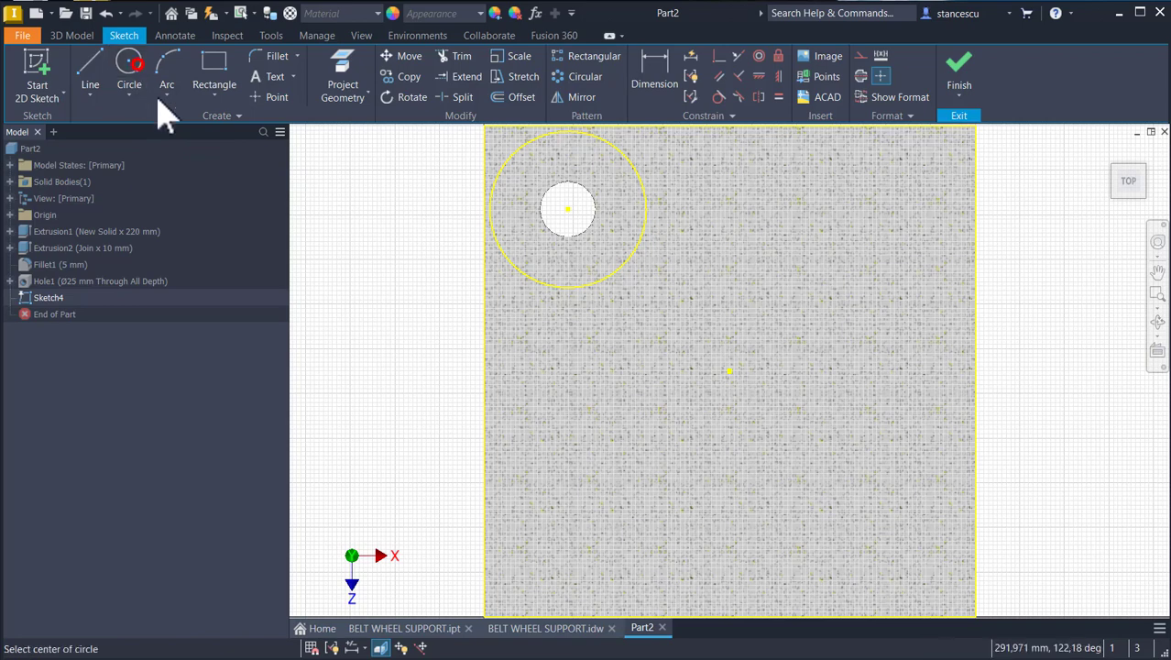
left_click(567, 209)
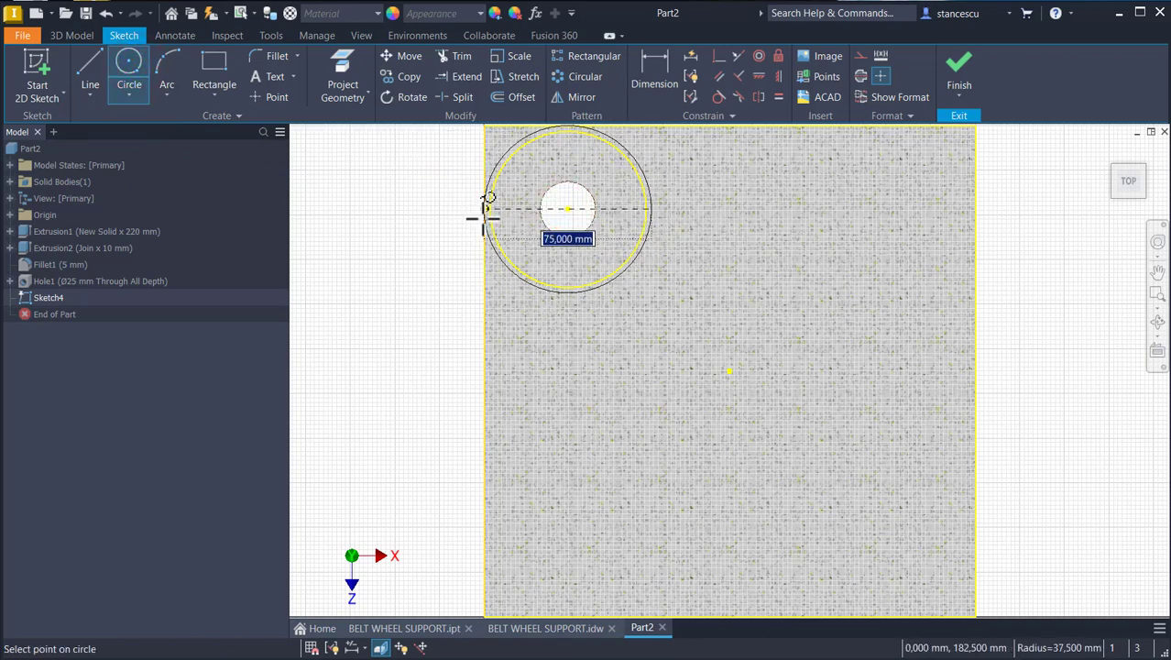
left_click(483, 217)
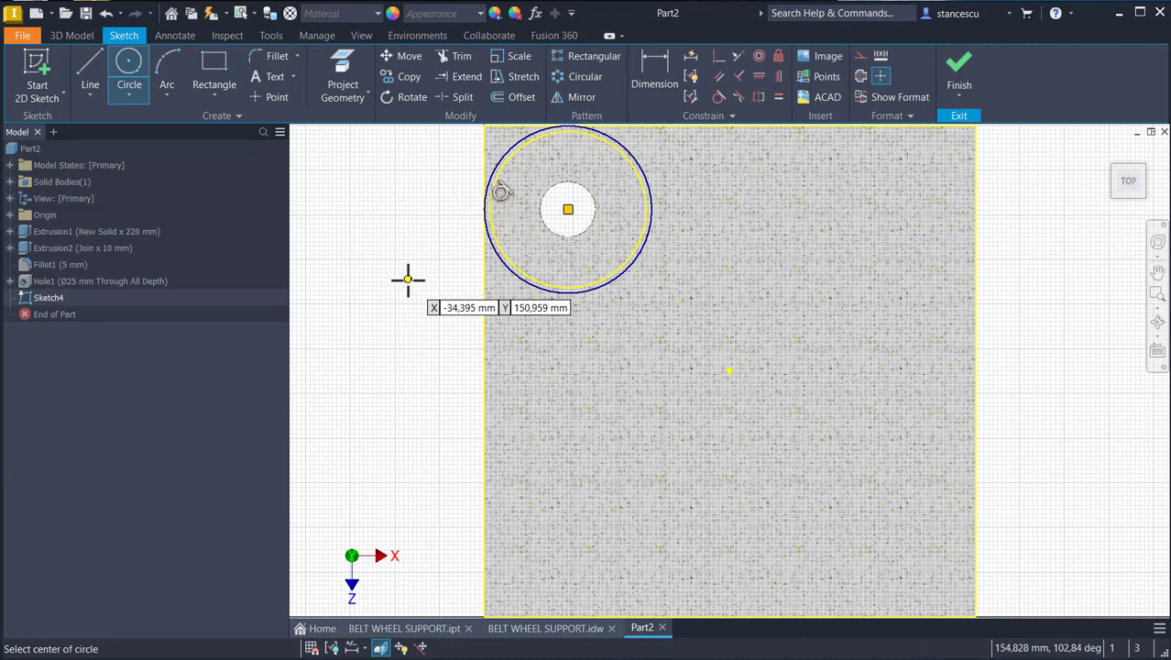
left_click(951, 66)
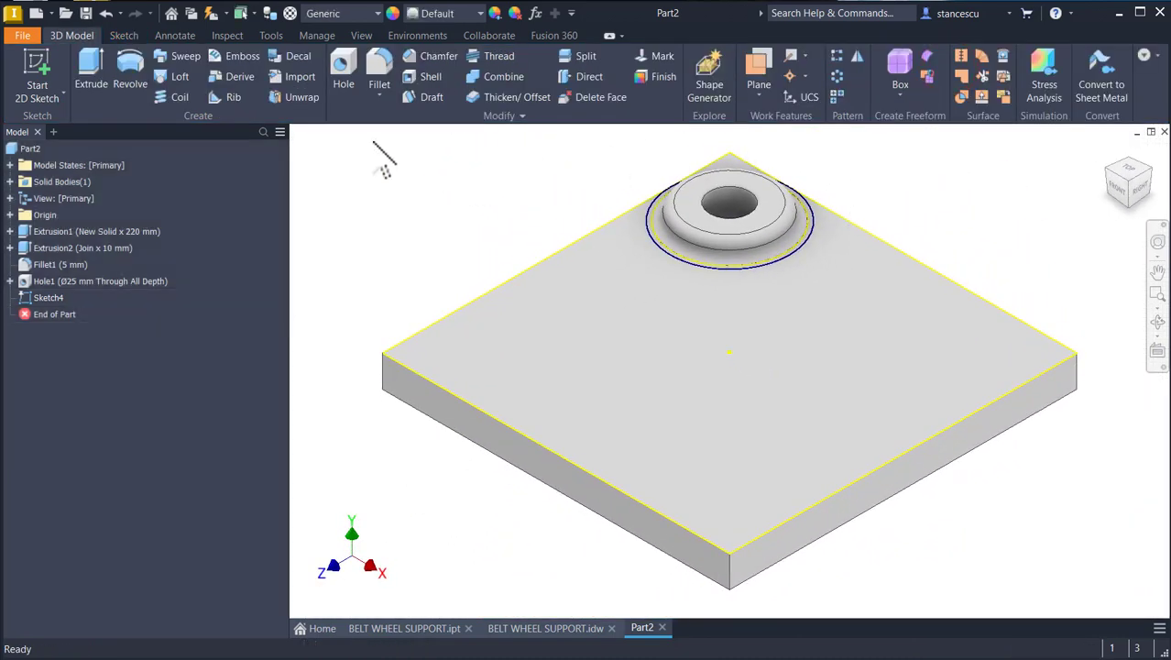
- Cut away the plate corner outside the 75 mm circle through all, rounding the corner beside the boss
left_click(92, 75)
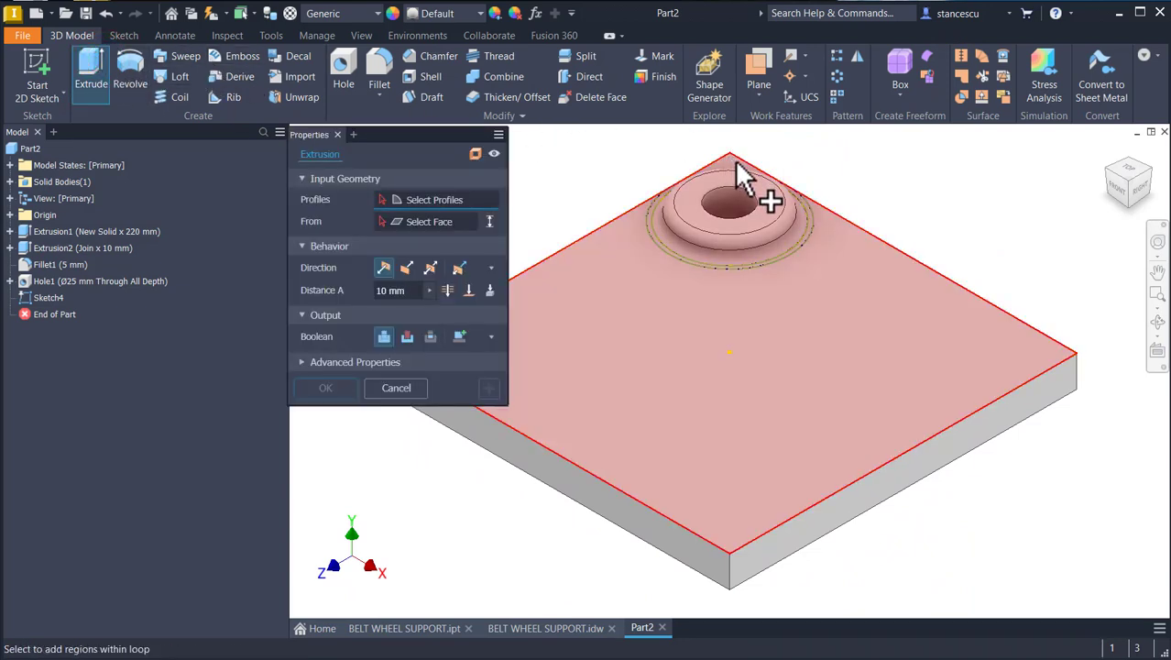
scroll(805, 163, "up", 3)
mouse_move(805, 163)
middle_mouse_down("shift")
mouse_move(1013, 234)
mouse_move(1053, 228)
middle_mouse_up("shift")
left_click(1054, 228)
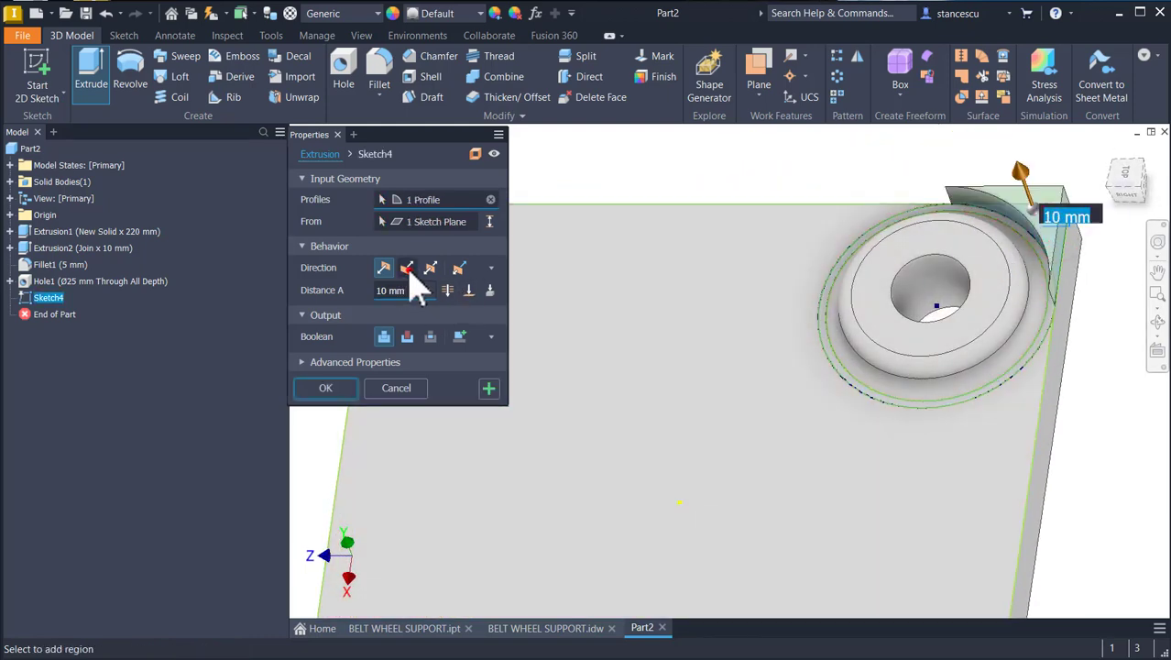
left_click(407, 267)
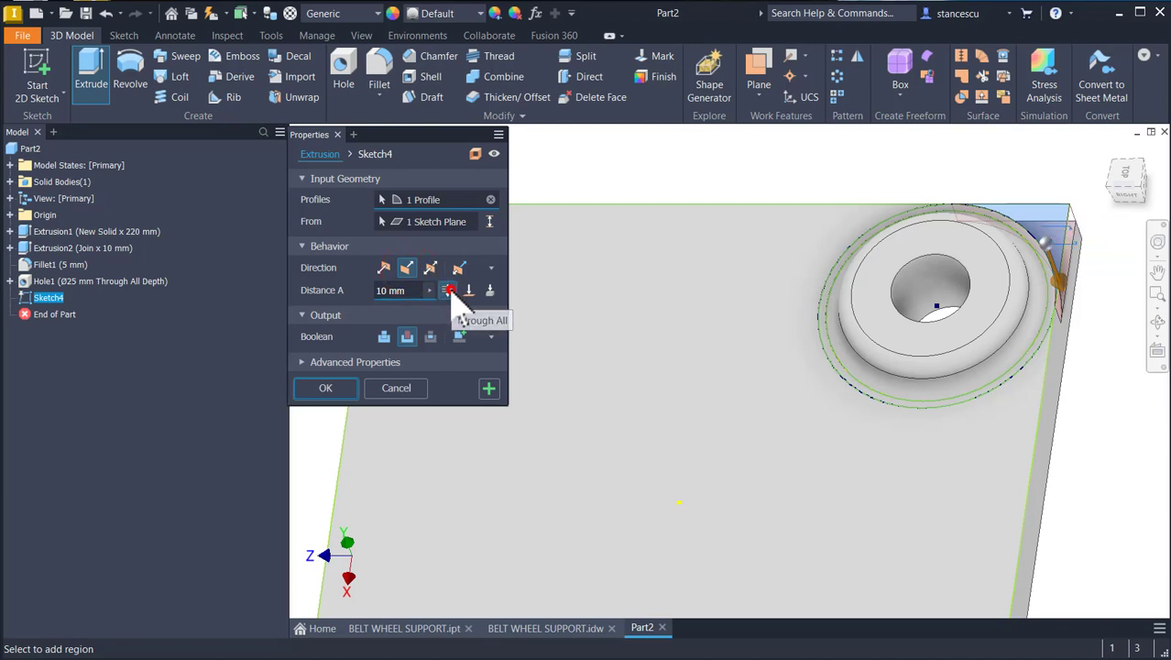
left_click(448, 289)
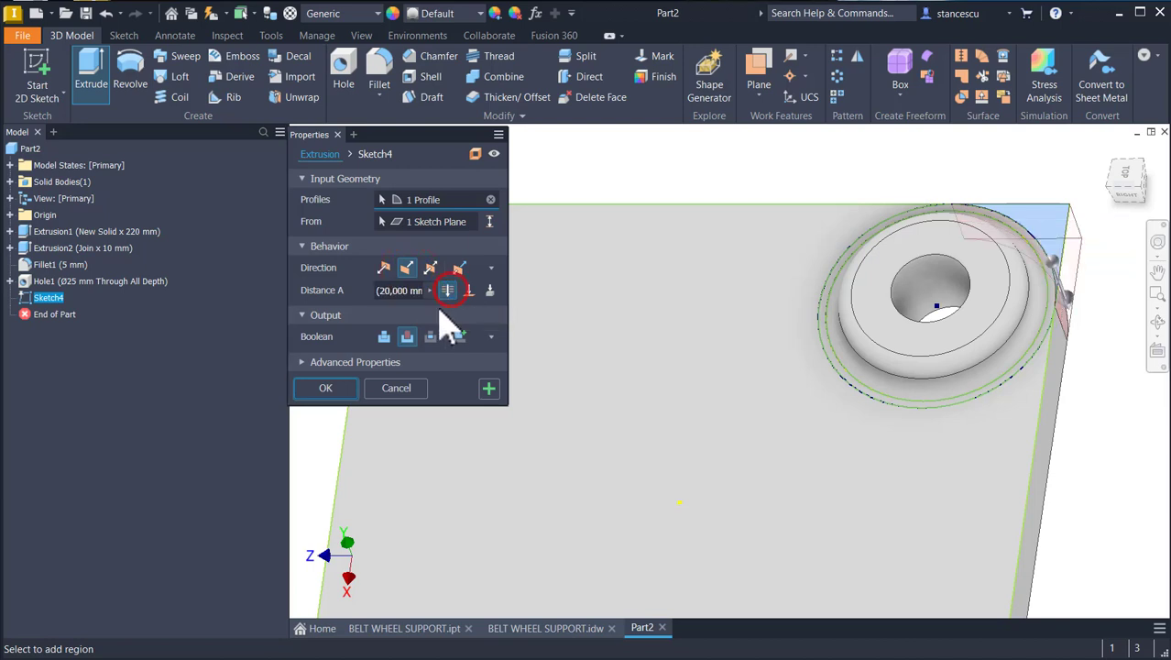
left_click(322, 388)
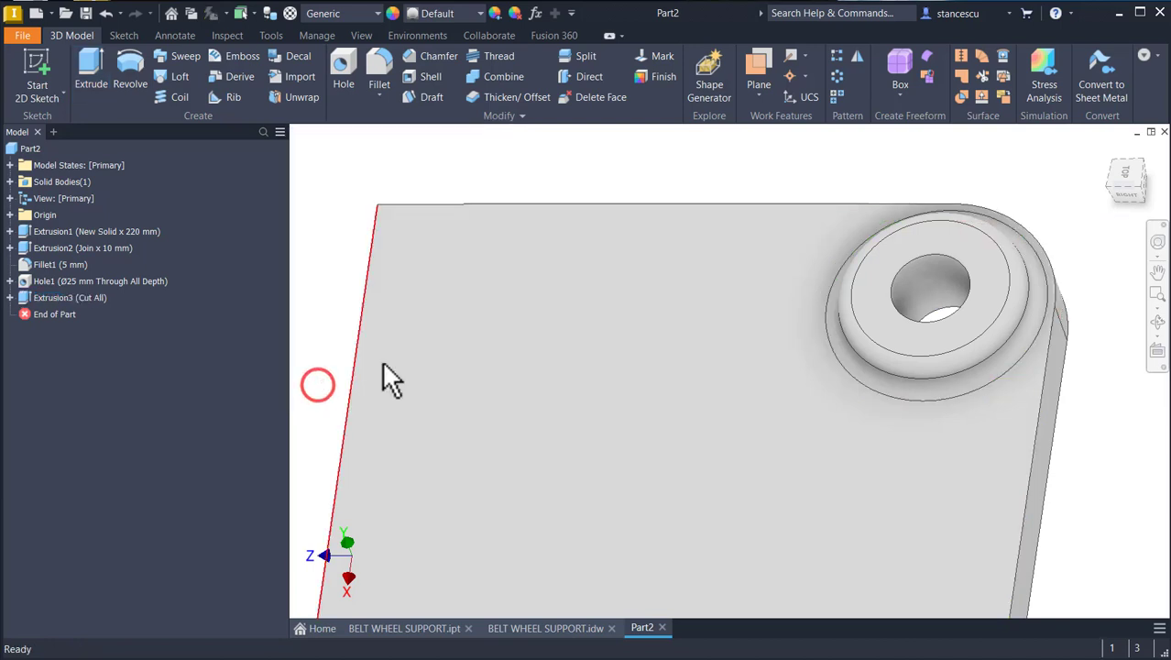
- Create a circular pattern of the boss, its fillets, the hole and the corner cut around the Y axis with 4 instances over 360 degrees
key("F6")
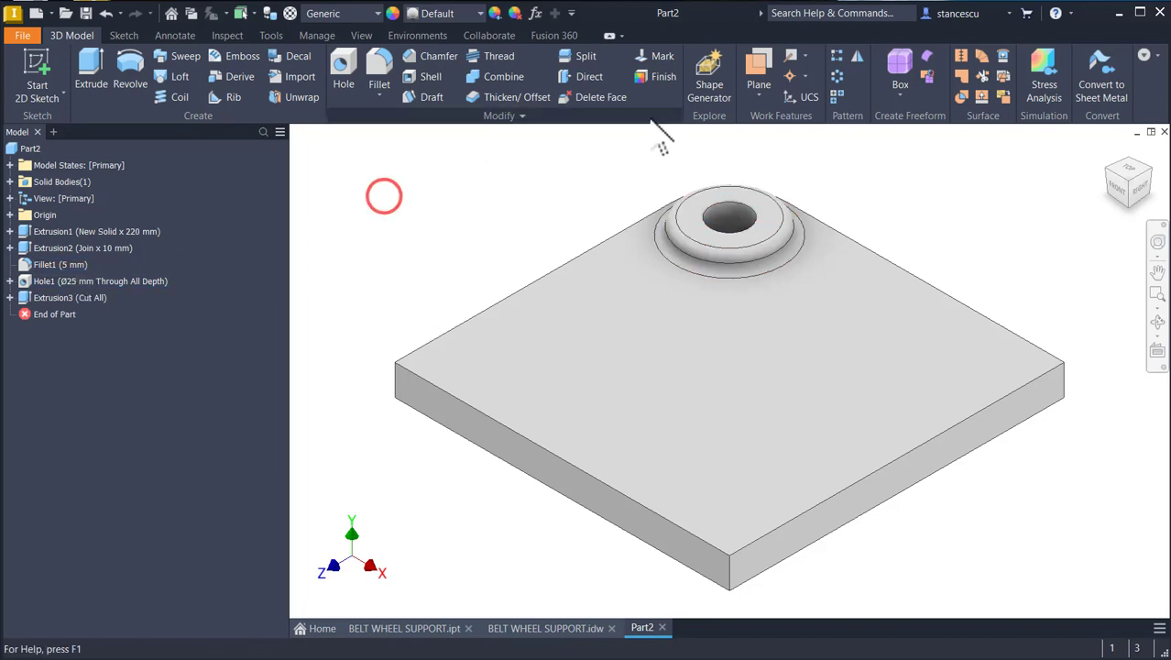
left_click(837, 77)
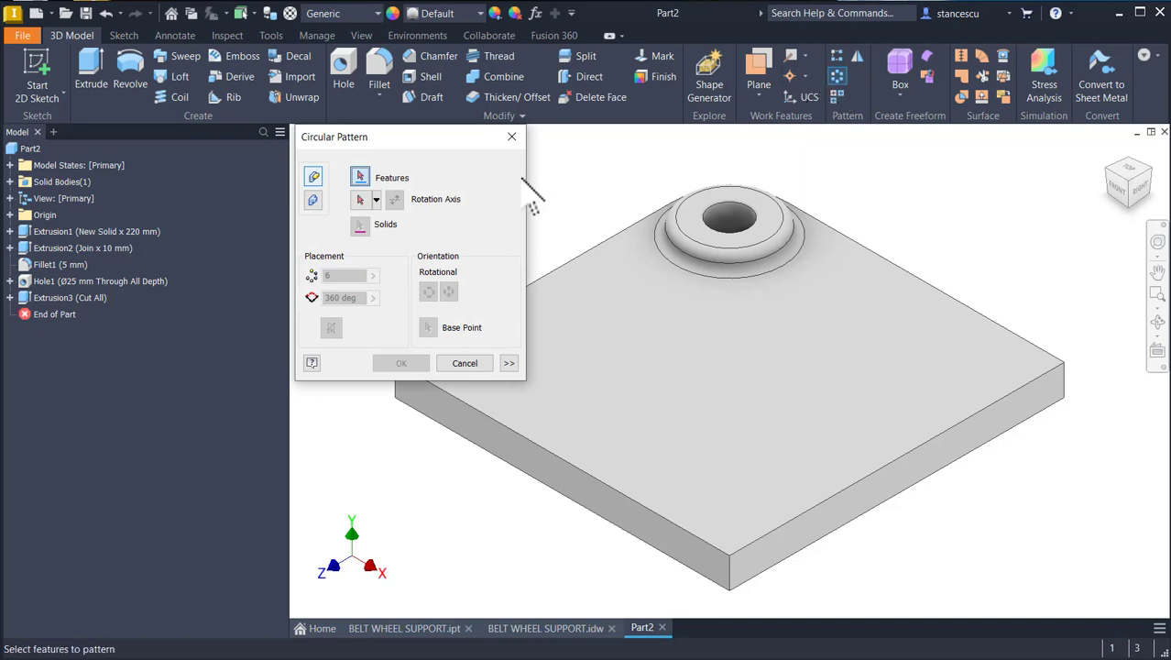
left_click(55, 297)
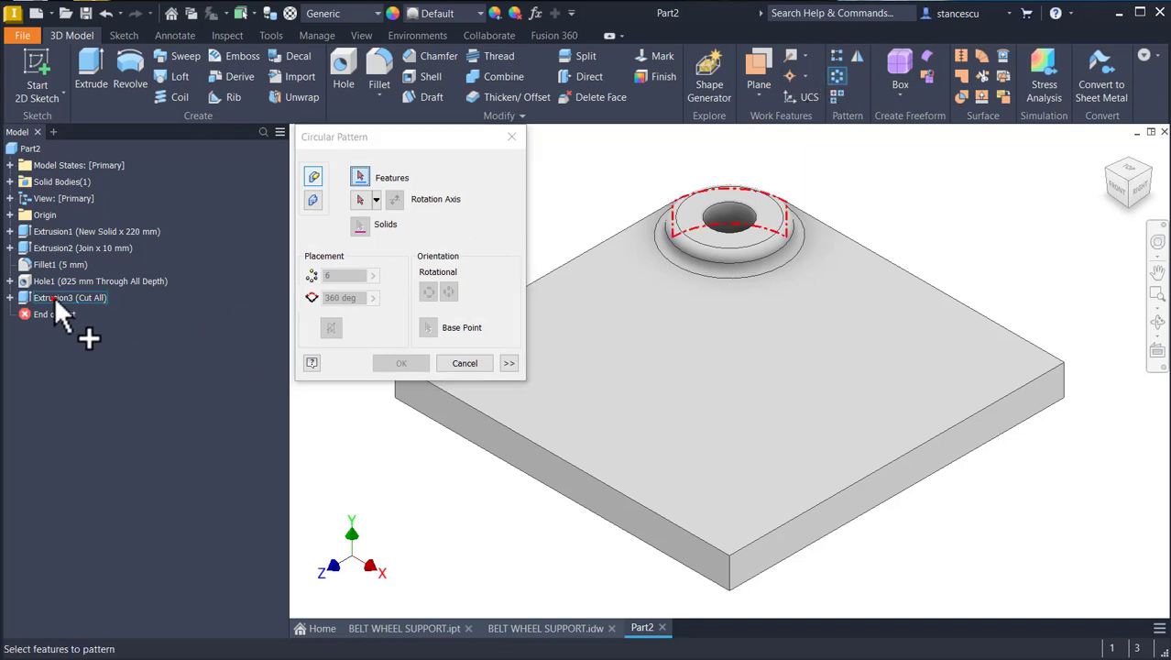
left_click(64, 281)
left_click(61, 263)
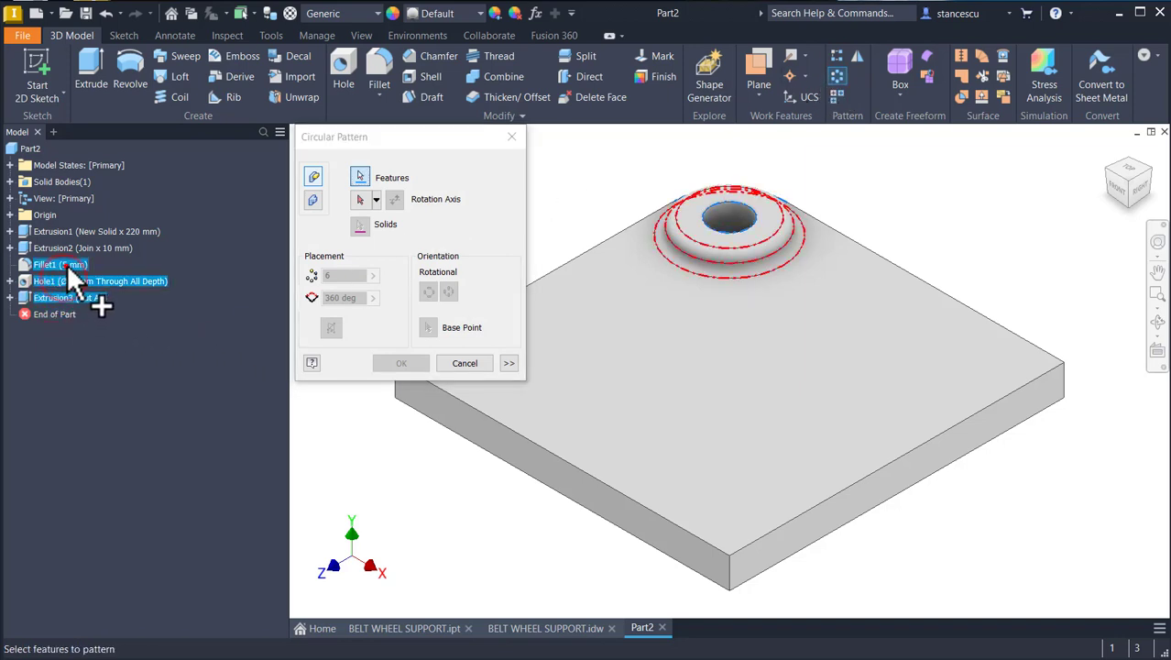
left_click(61, 246)
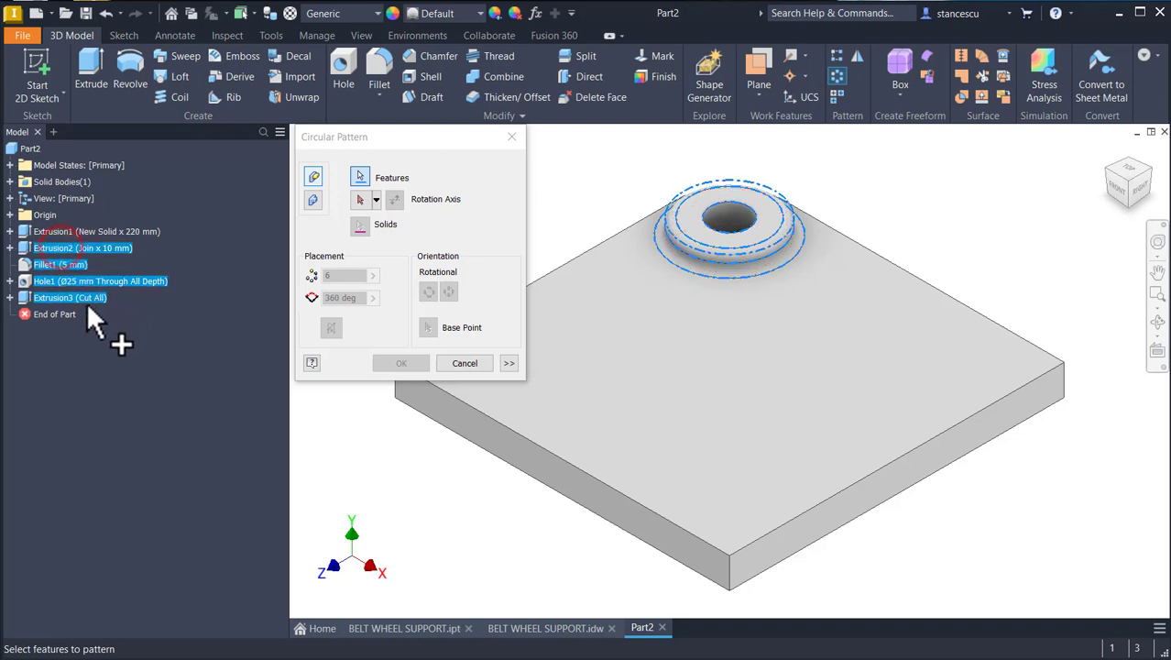
left_click(360, 200)
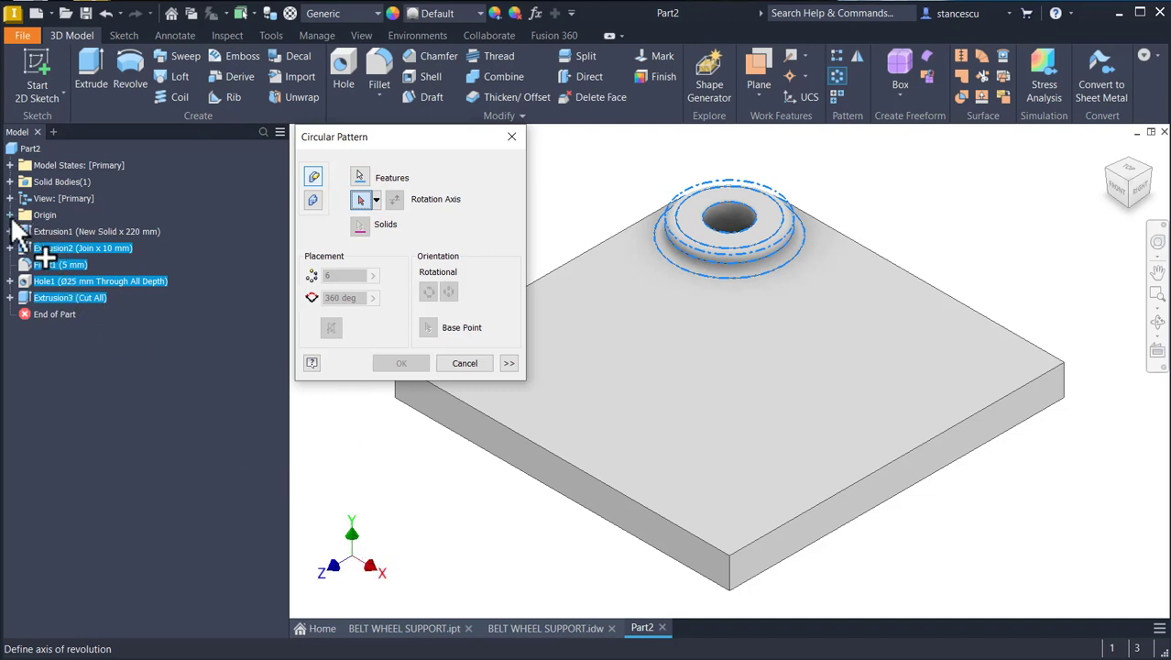
left_click(10, 214)
left_click(51, 299)
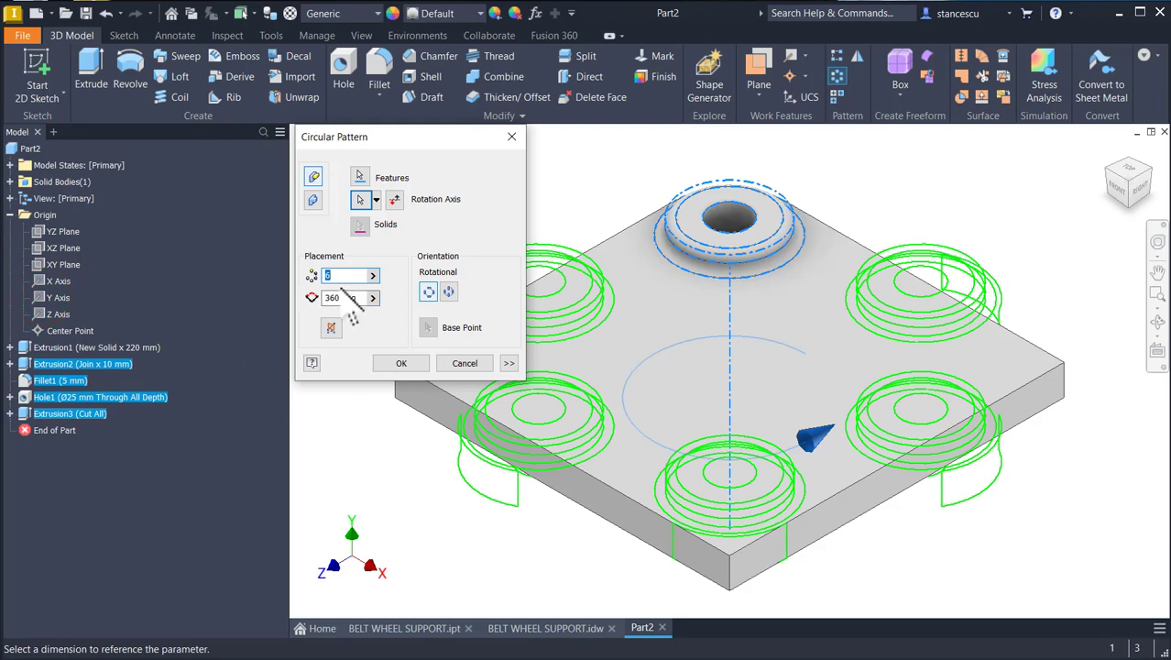
type("4")
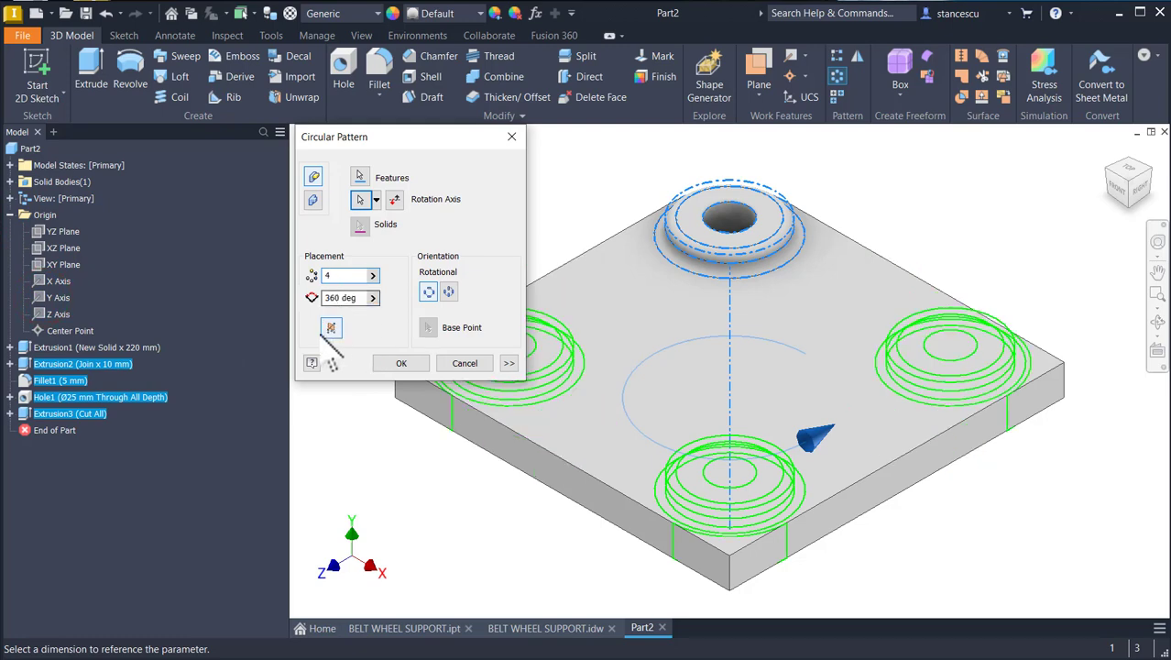
left_click(398, 362)
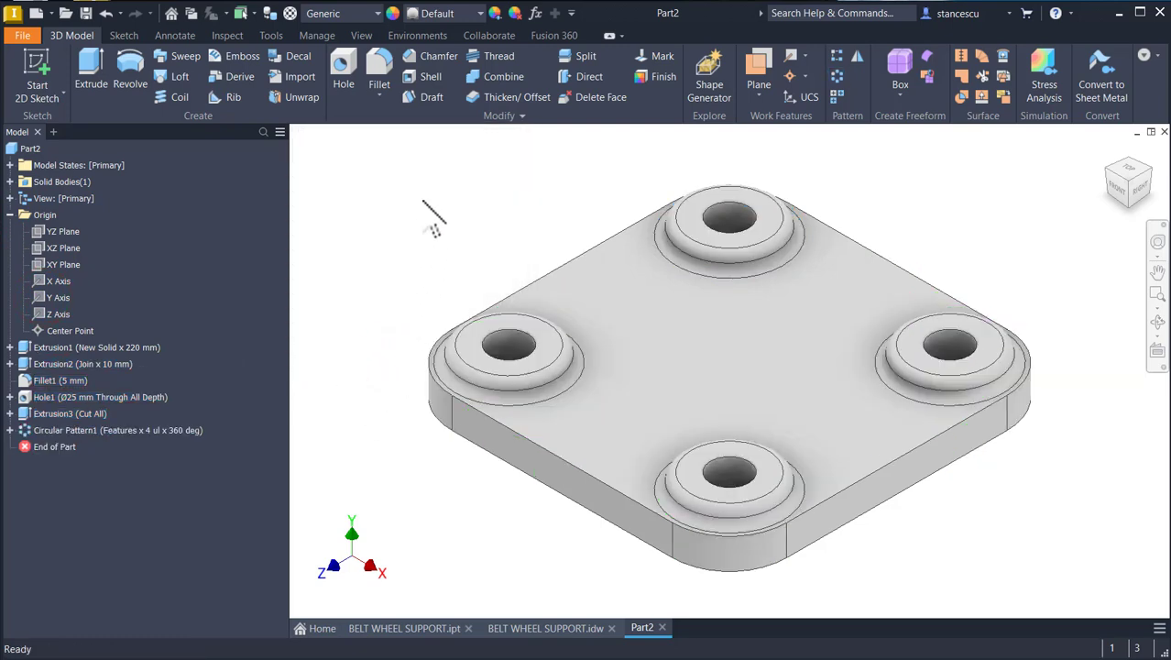
- Review the finished BELT WHEEL SUPPORT.ipt model and examine the column's arcs, diameters and heights in the section view of BELT WHEEL SUPPORT.idw
key("F6")
left_click(478, 193)
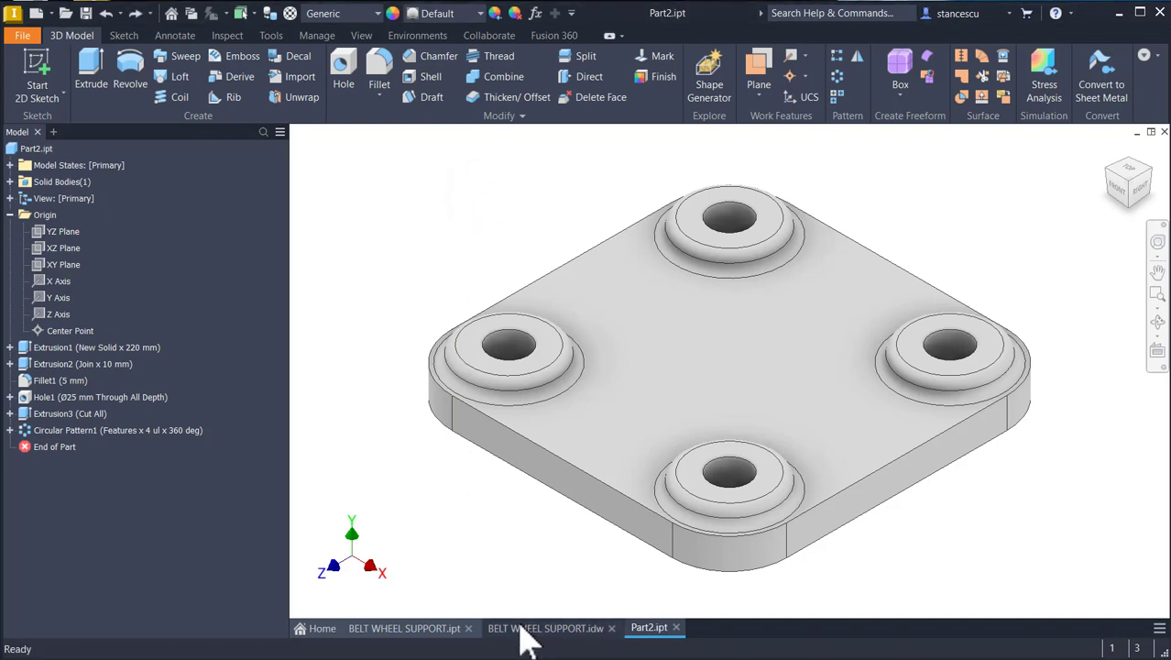
left_click(423, 628)
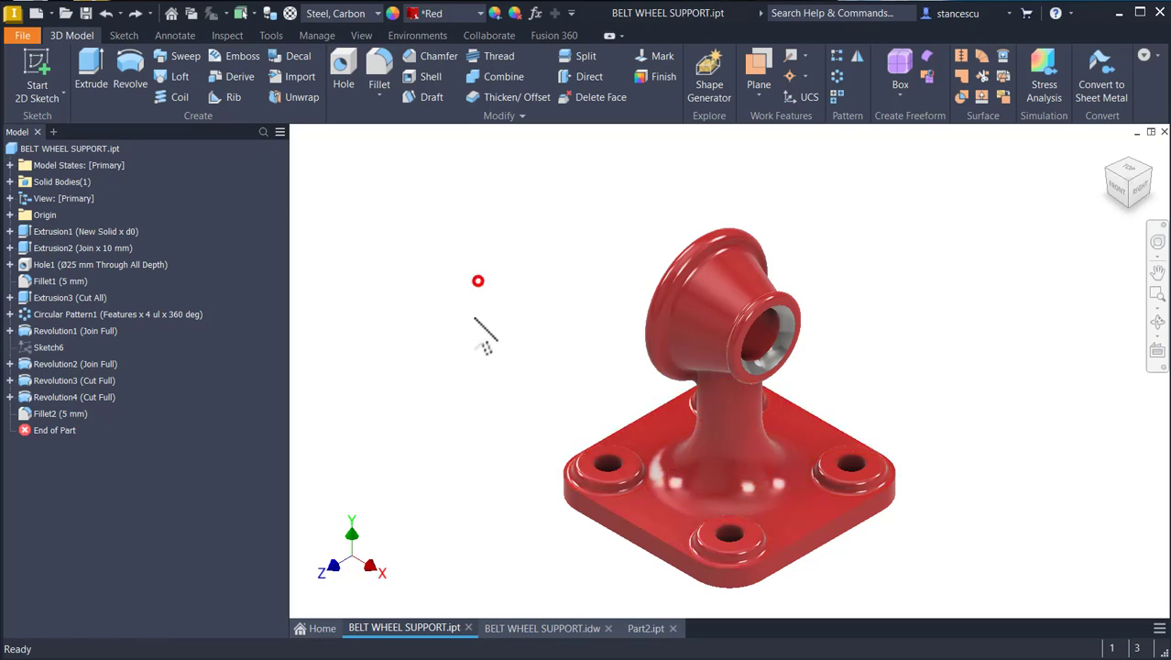
left_click(522, 629)
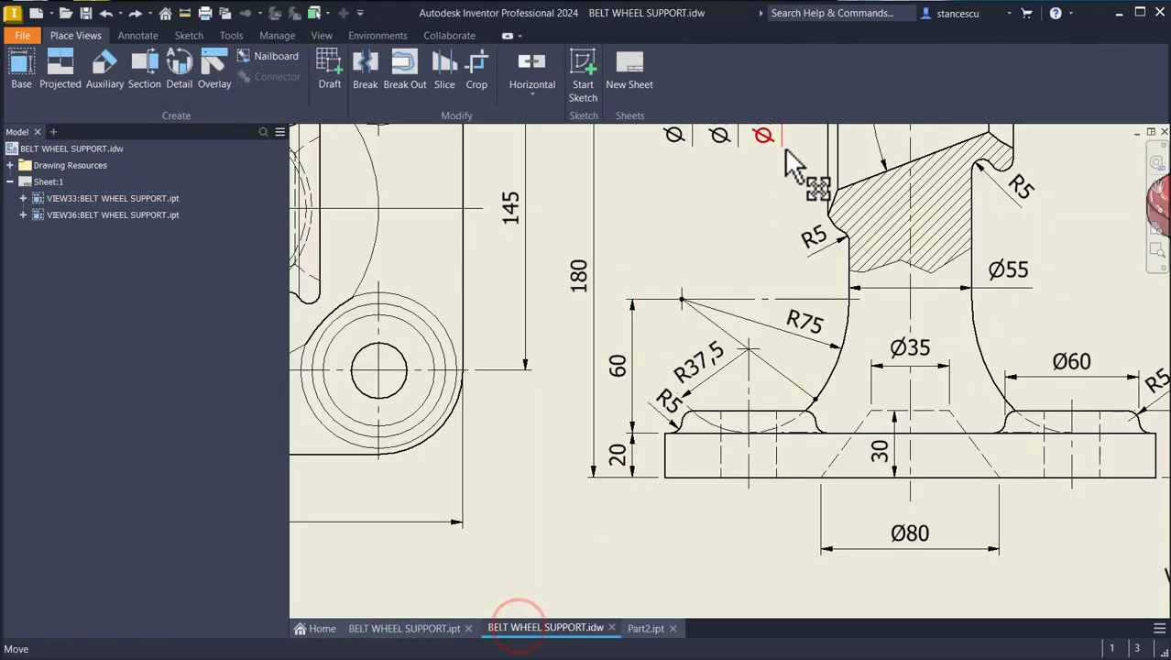
key("Home")
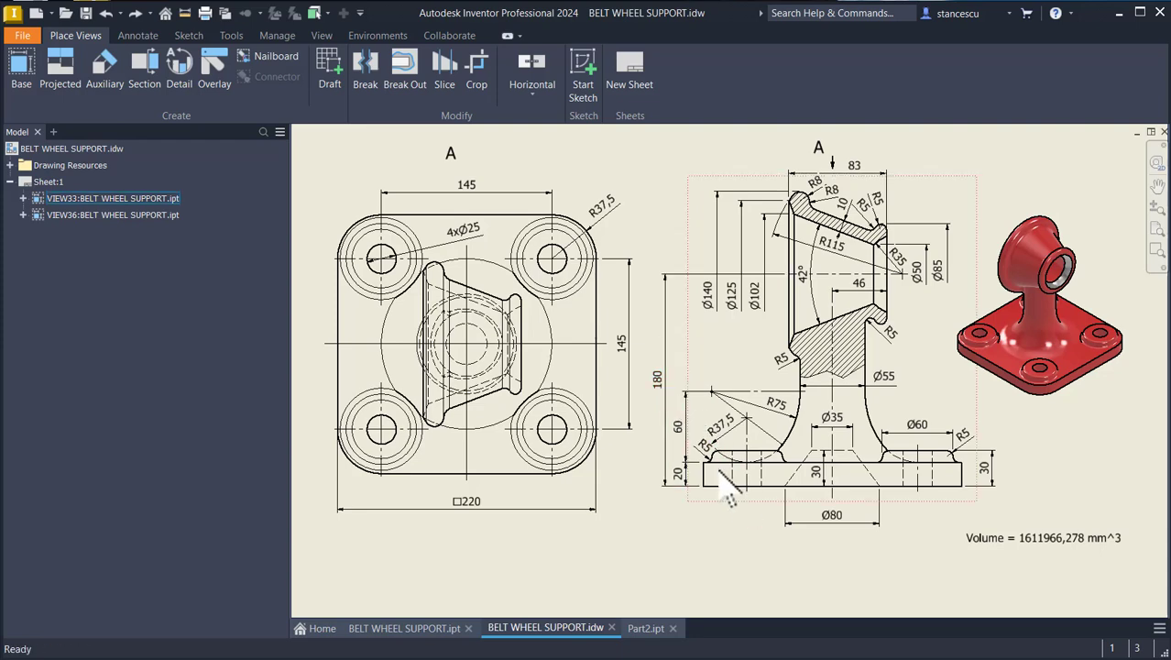
scroll(719, 474, "up", 3)
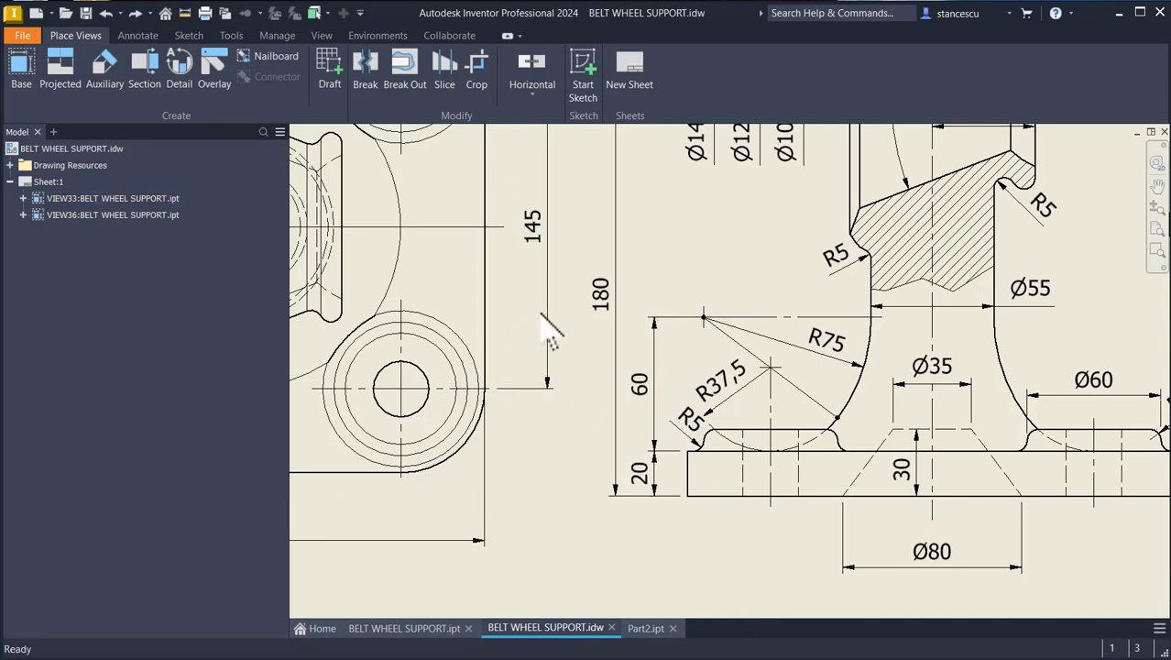
mouse_move(774, 549)
middle_mouse_down()
mouse_move(711, 536)
mouse_move(708, 552)
middle_mouse_up()
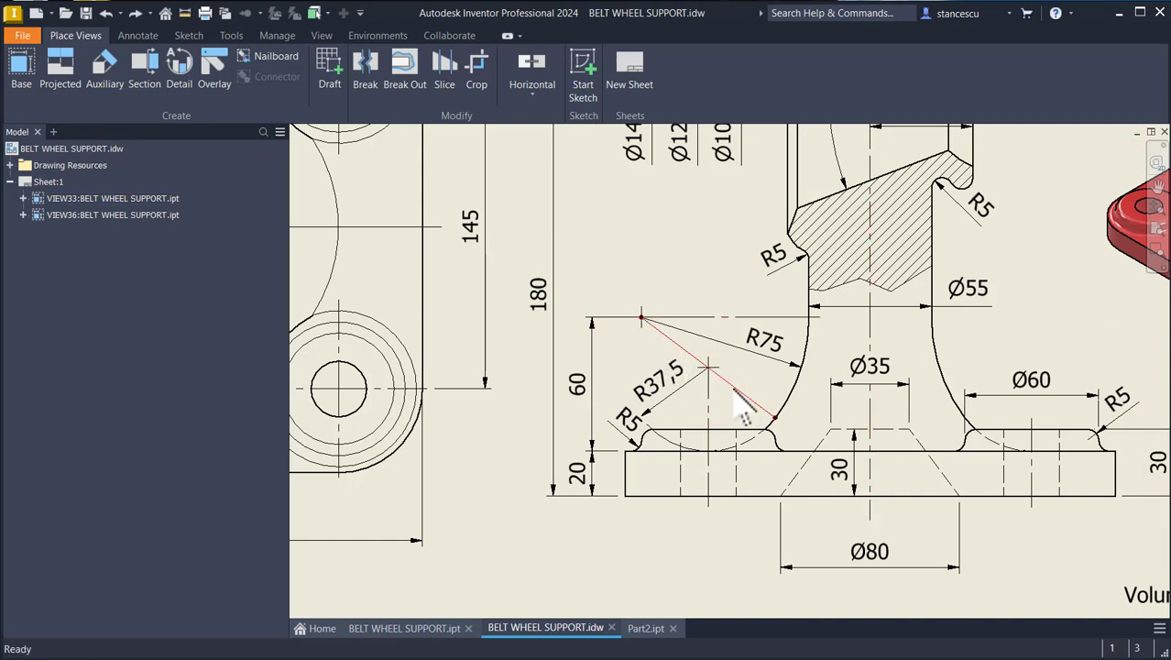
left_click(707, 239)
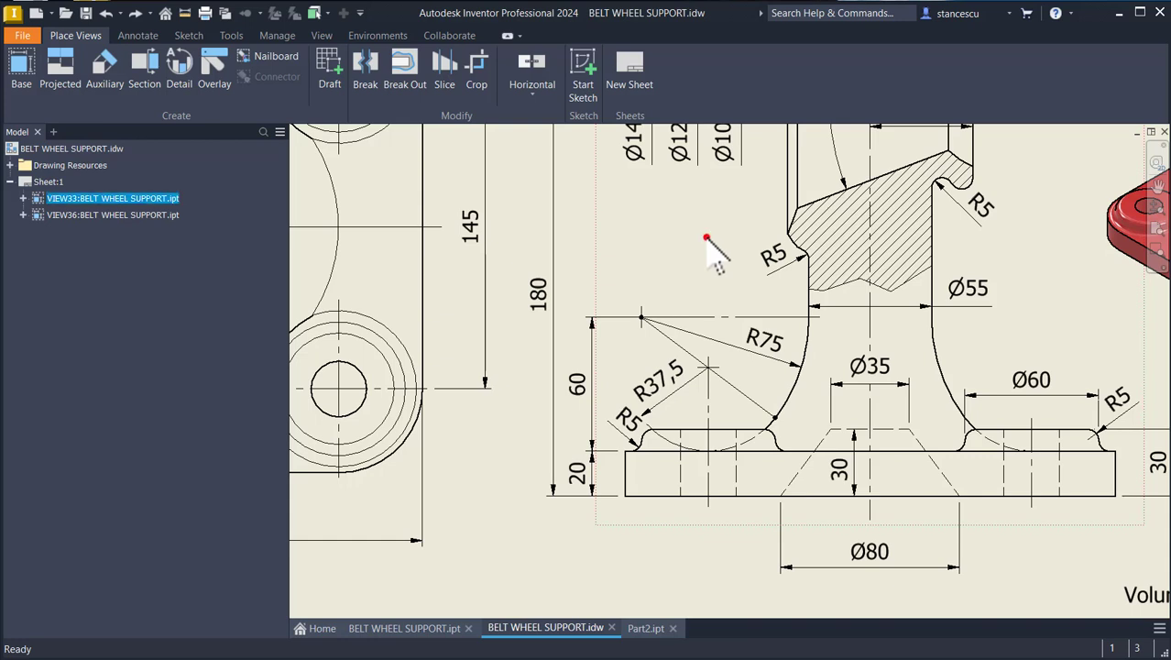
- In Part2.ipt, start a sketch on the XY plane, slice the graphics there and project the plate's upper edge
left_click(654, 629)
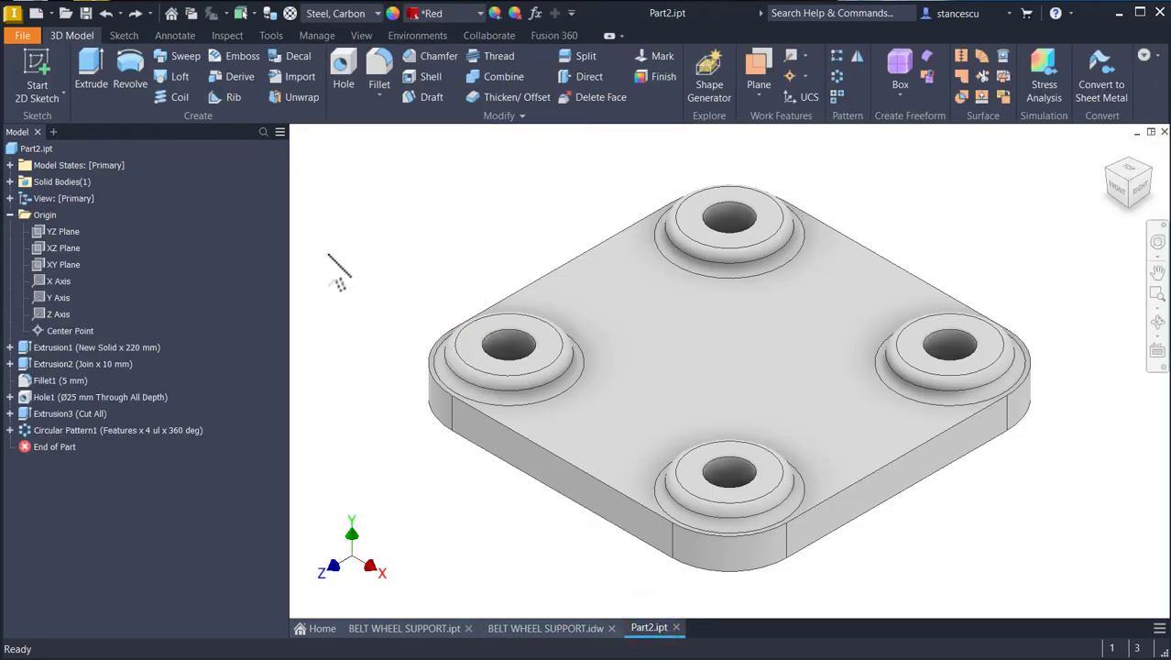
left_click(57, 265)
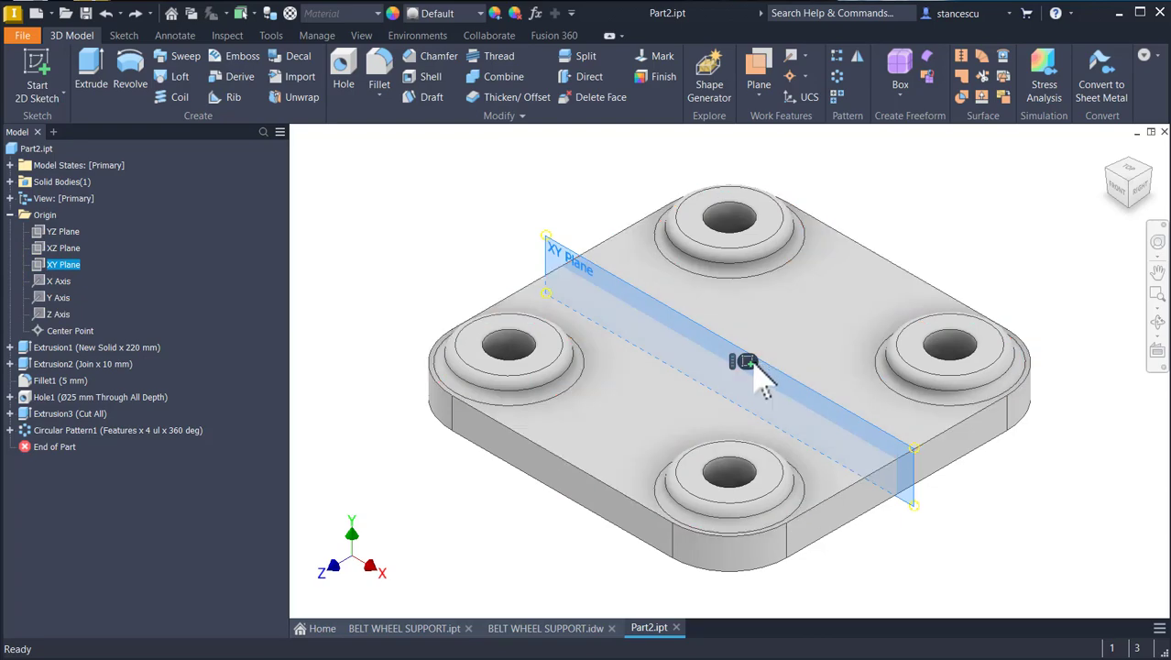
left_click(747, 362)
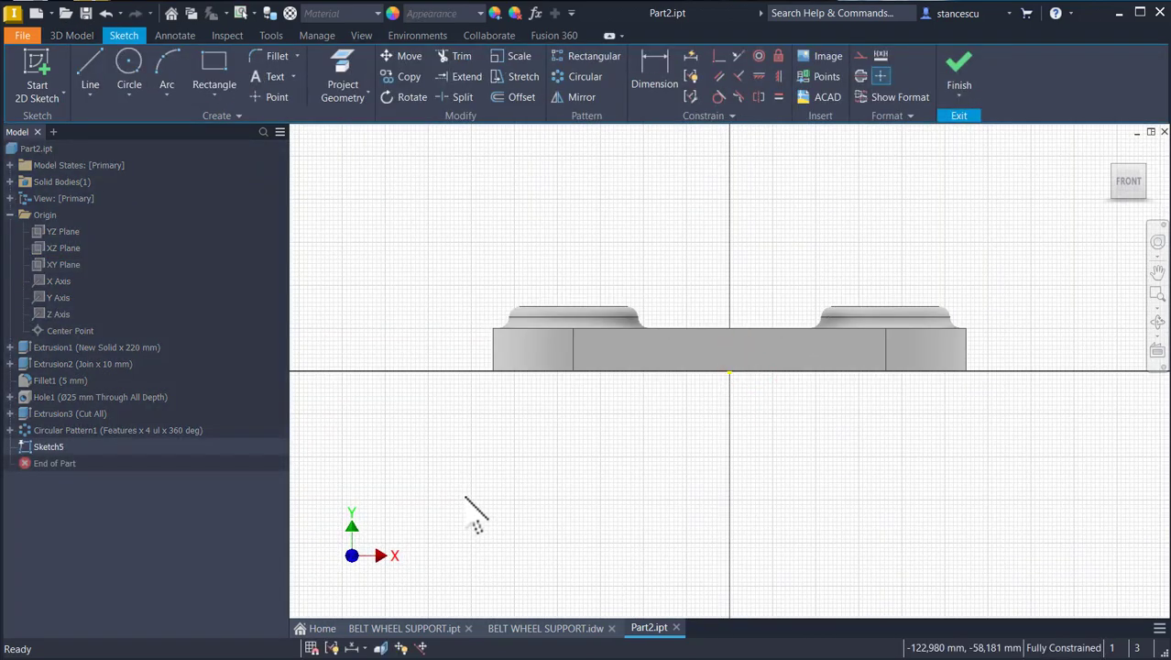
key("F7")
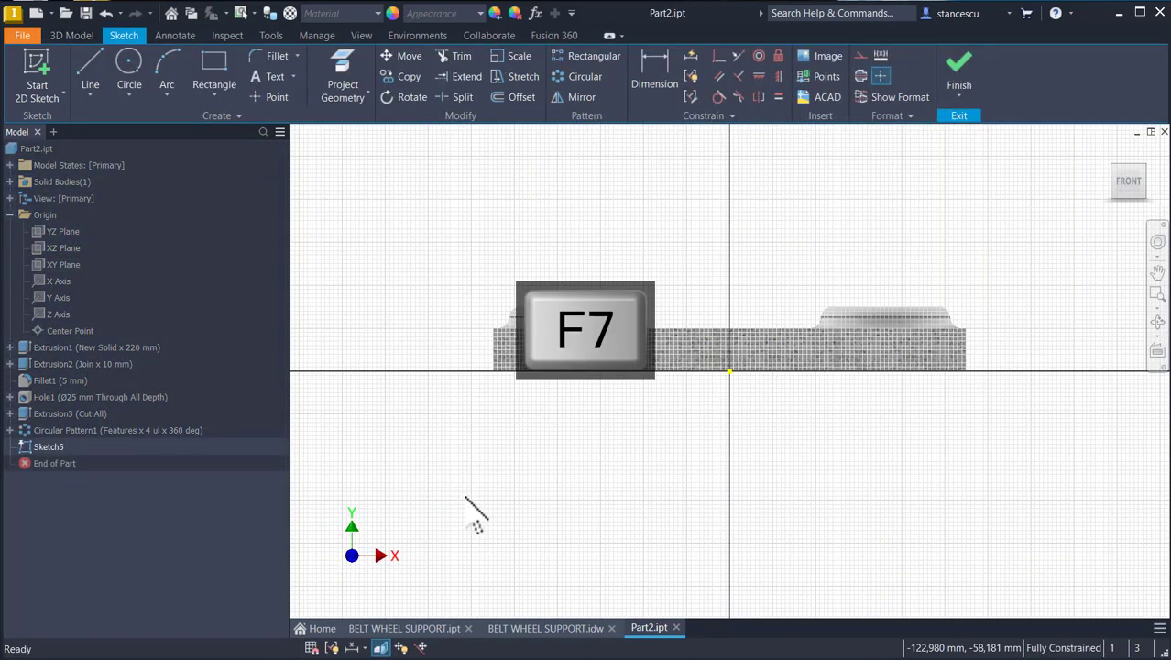
left_click(341, 61)
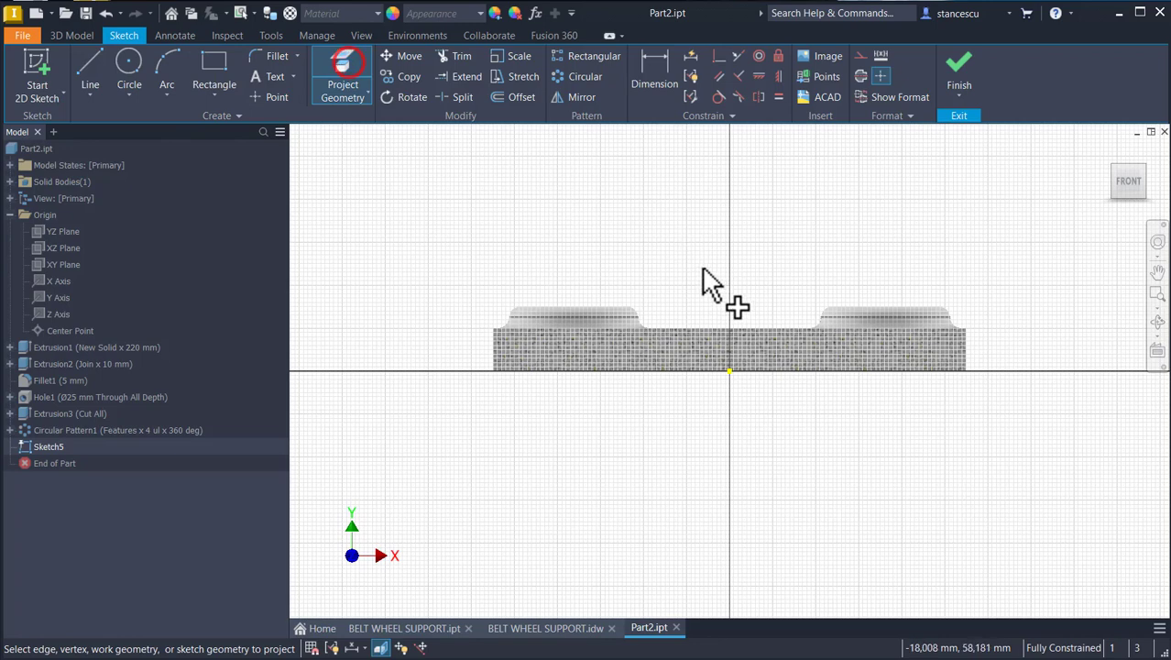
left_click(696, 329)
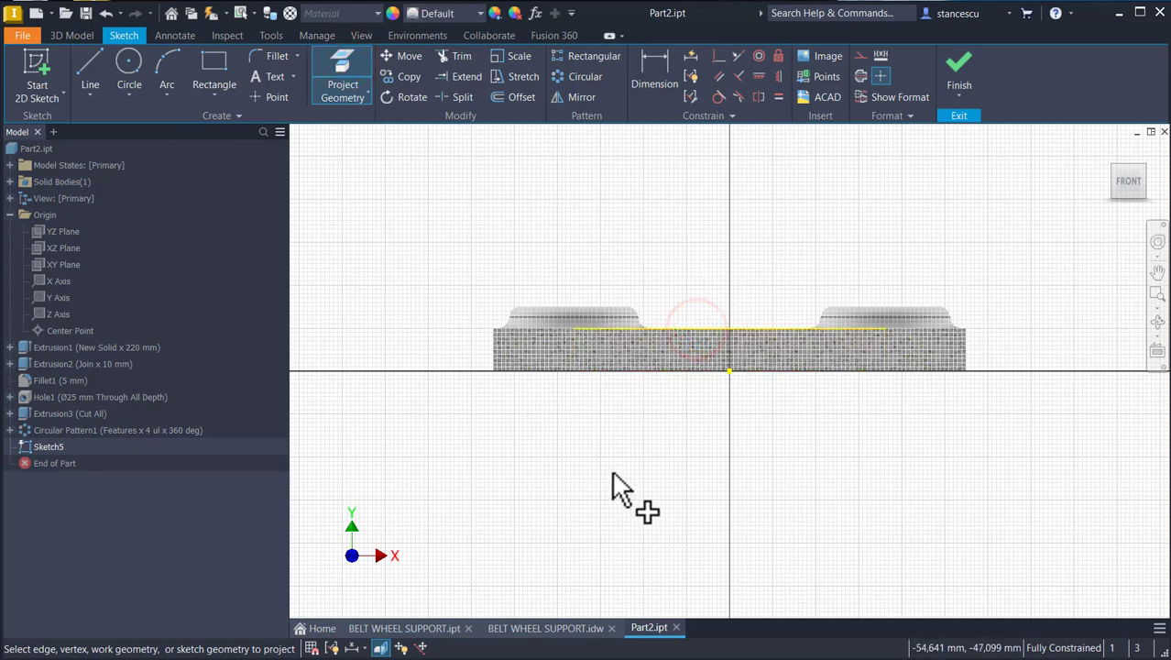
- Add a driven dimension for the length of the projected plate edge
left_click(653, 66)
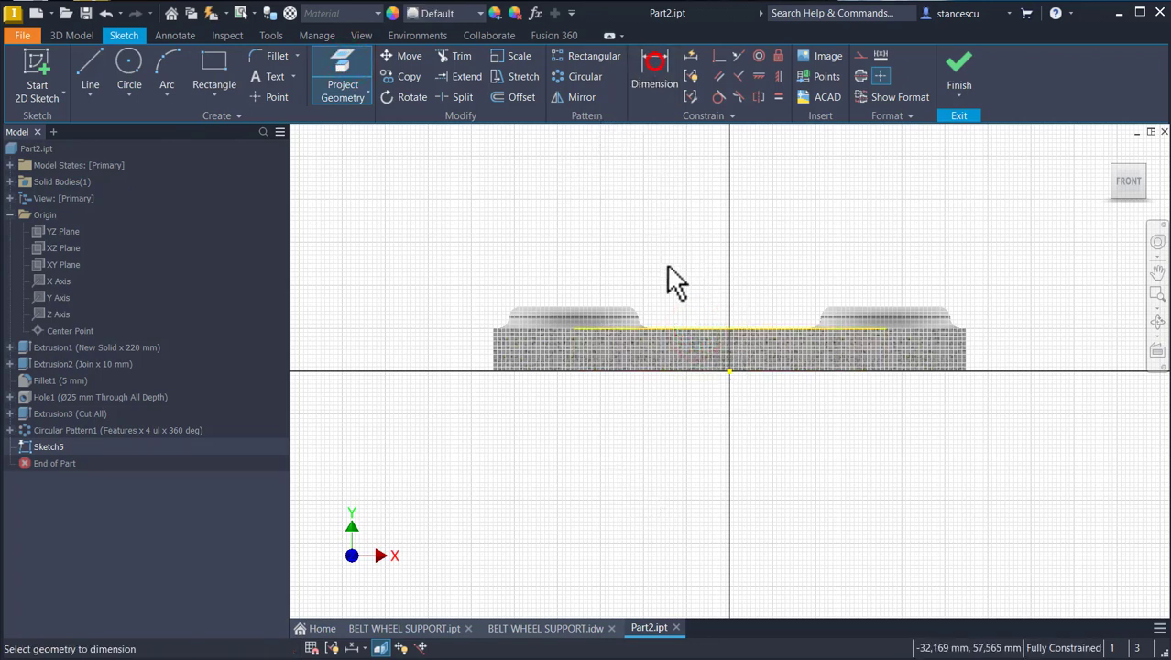
left_click(677, 329)
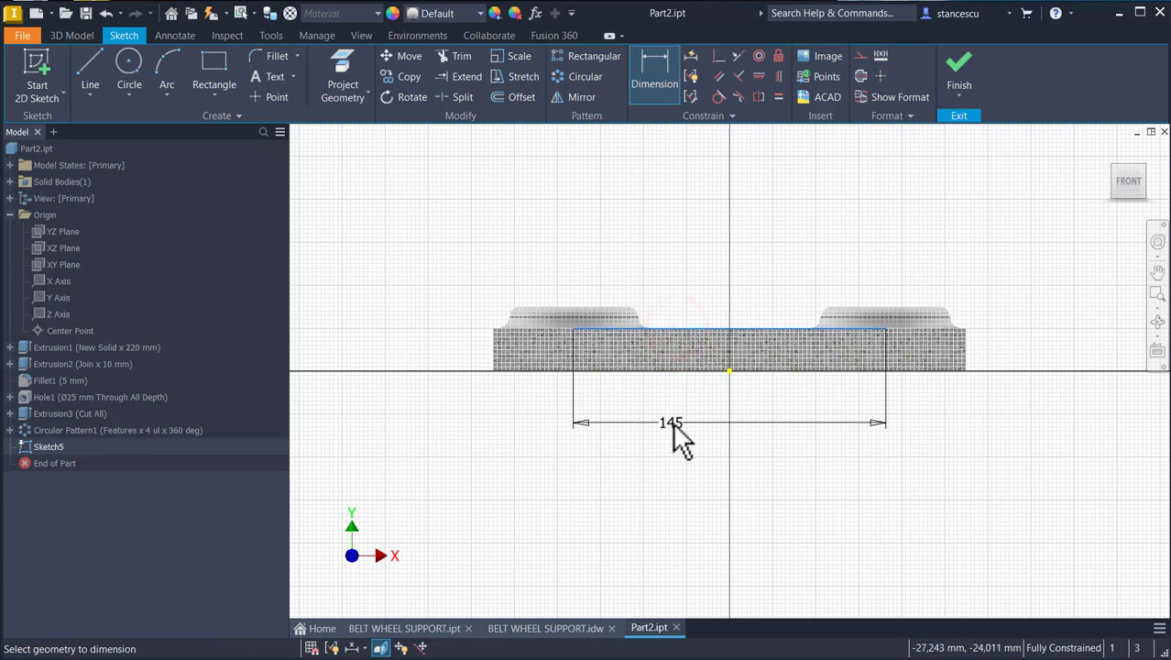
left_click(673, 425)
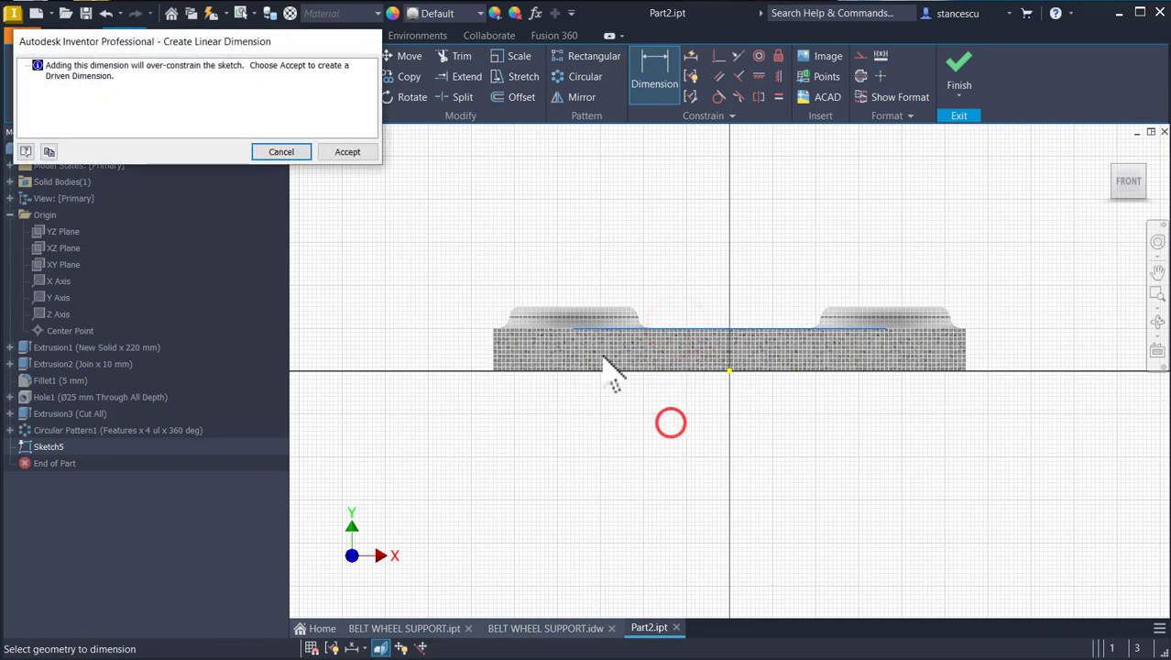
left_click(347, 152)
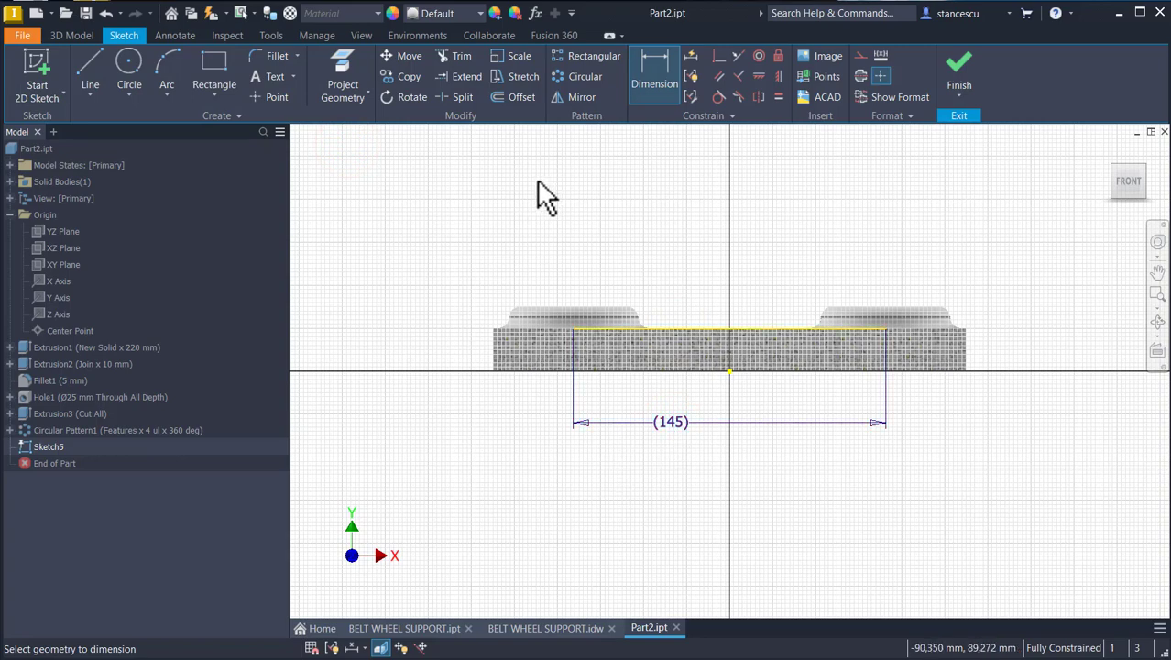
- Draw a line 180 mm up from the origin, 55/2 mm toward negative X, and vertically down to a free end above the plate
mouse_move(547, 200)
middle_mouse_down()
mouse_move(517, 471)
mouse_move(543, 407)
middle_mouse_up()
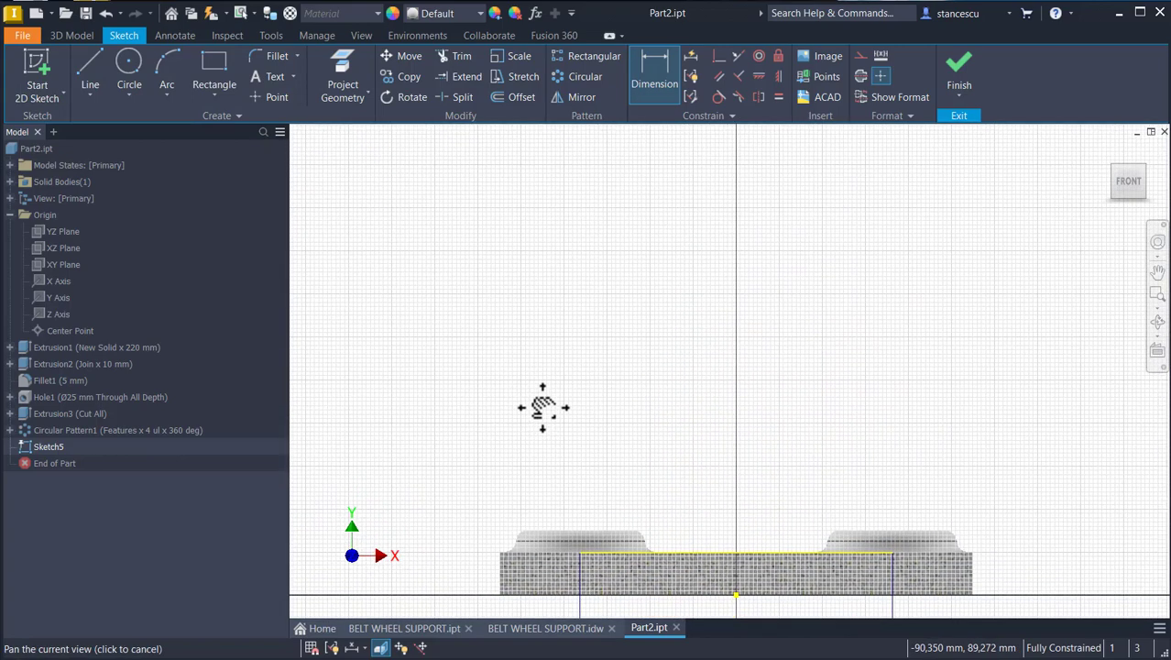
left_click(90, 68)
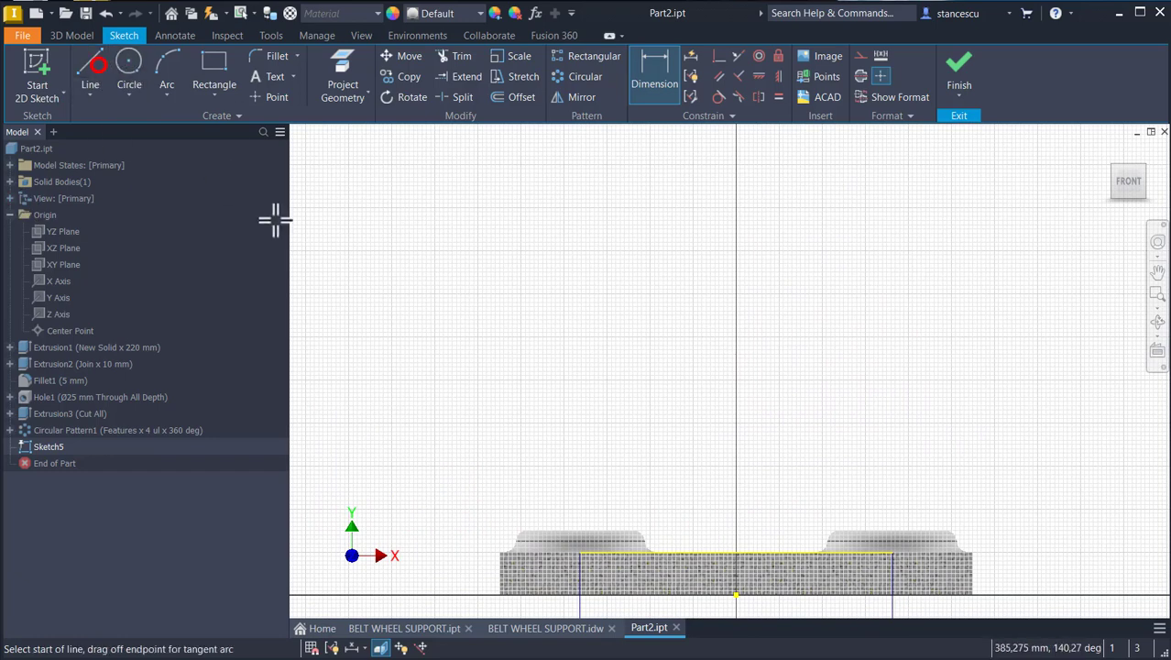
left_click(736, 593)
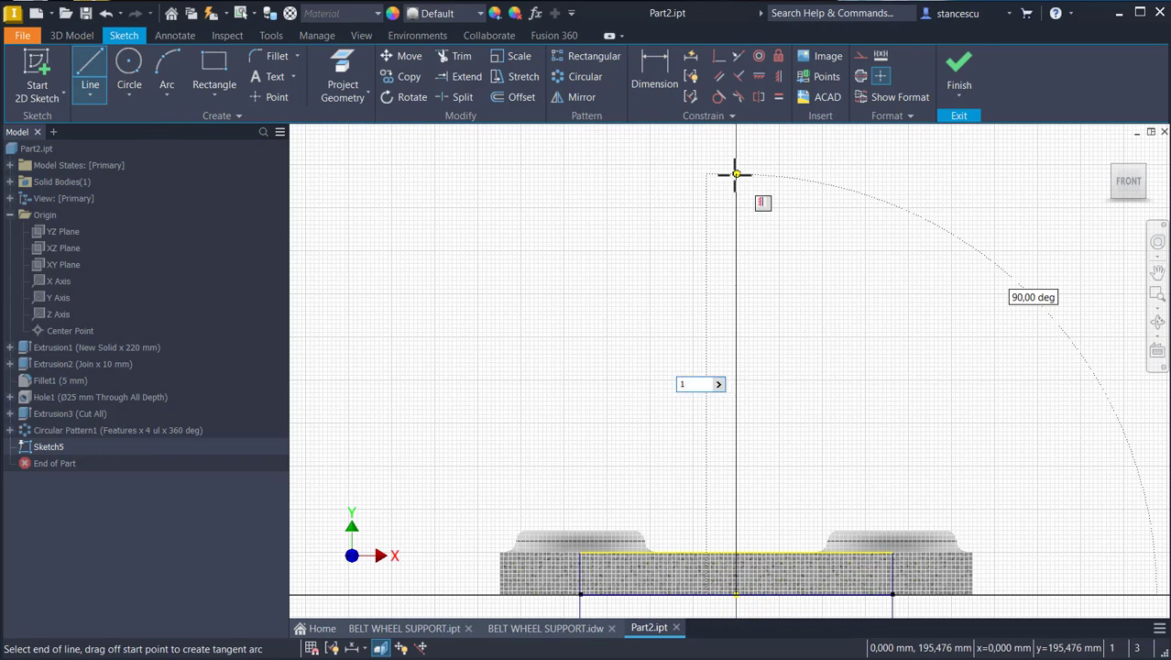
key("Return")
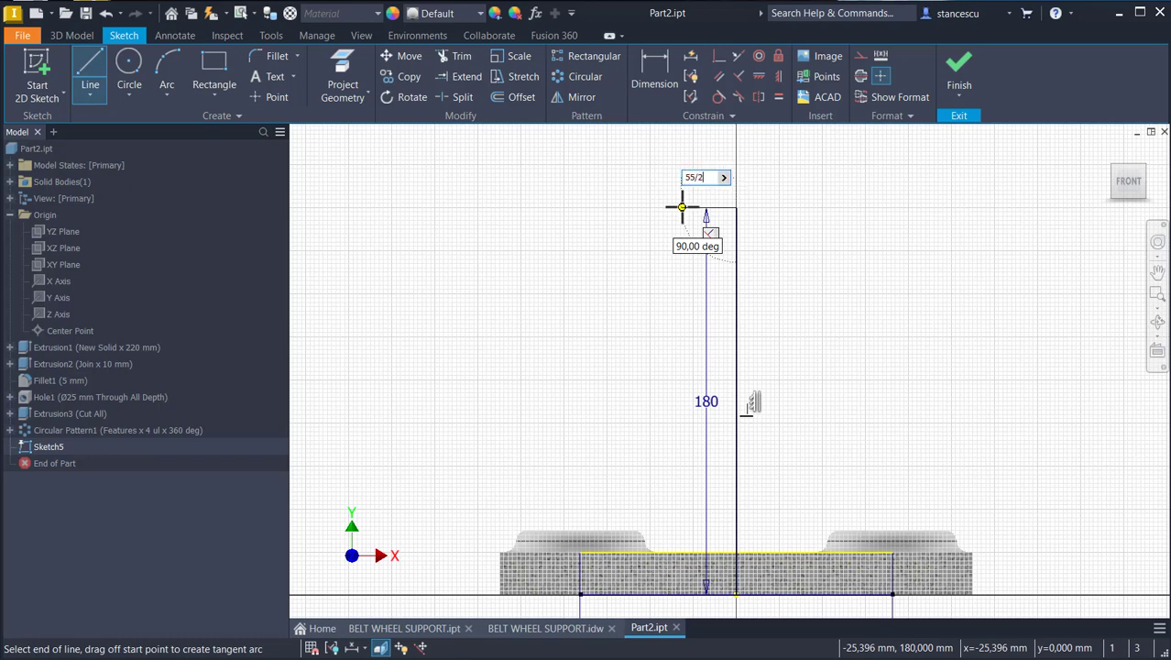
key("Return")
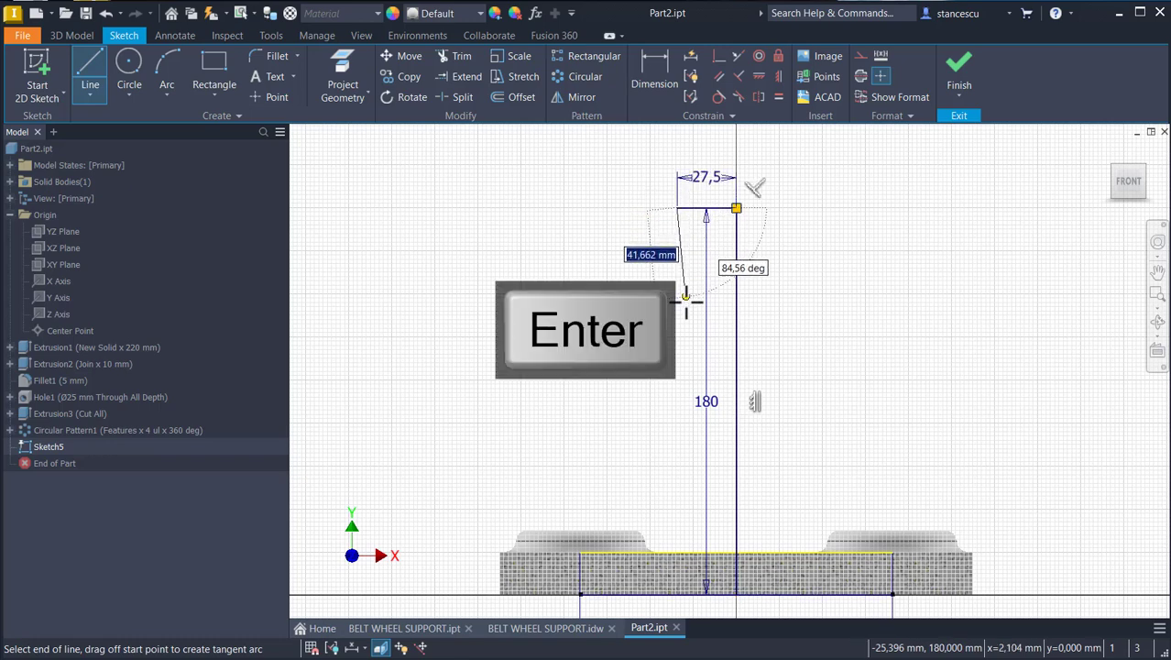
left_click(677, 446)
key("Escape")
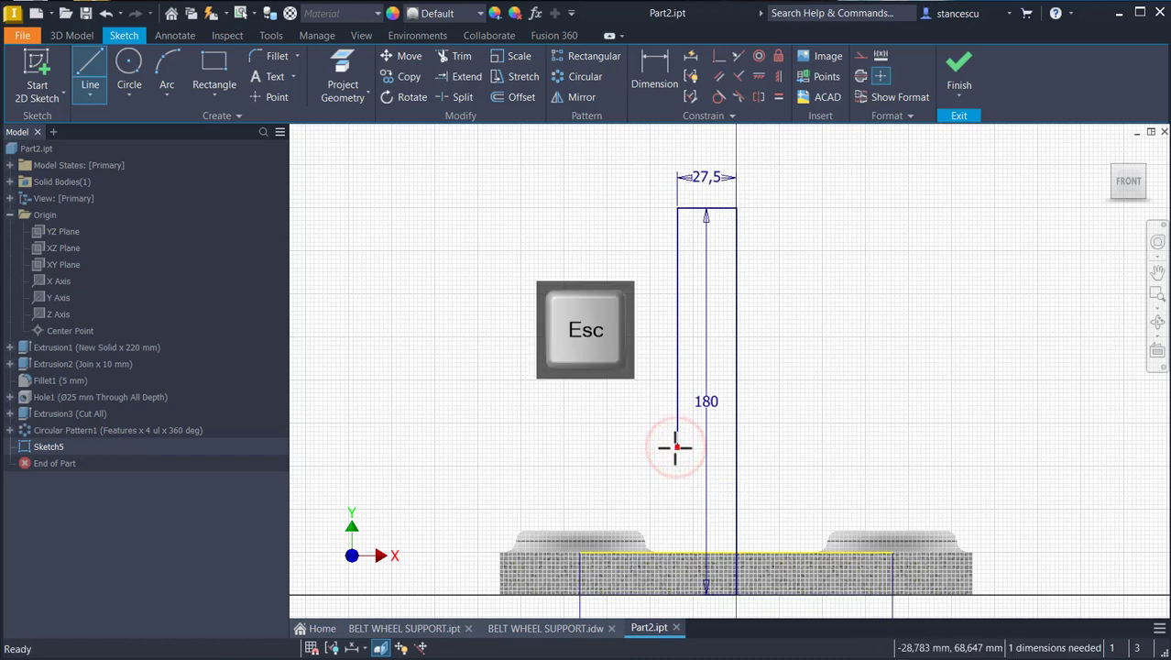
- Dimension the height of the outer column line's lower end above the projected plate edge to 60 mm
key("d")
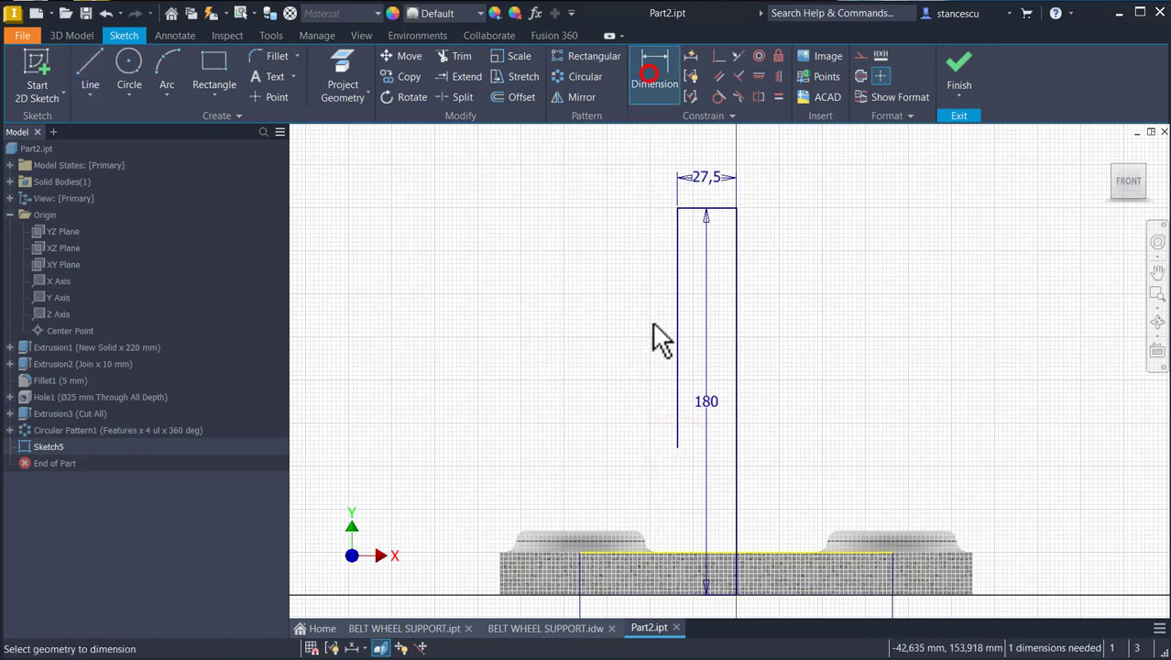
left_click(677, 447)
left_click(676, 546)
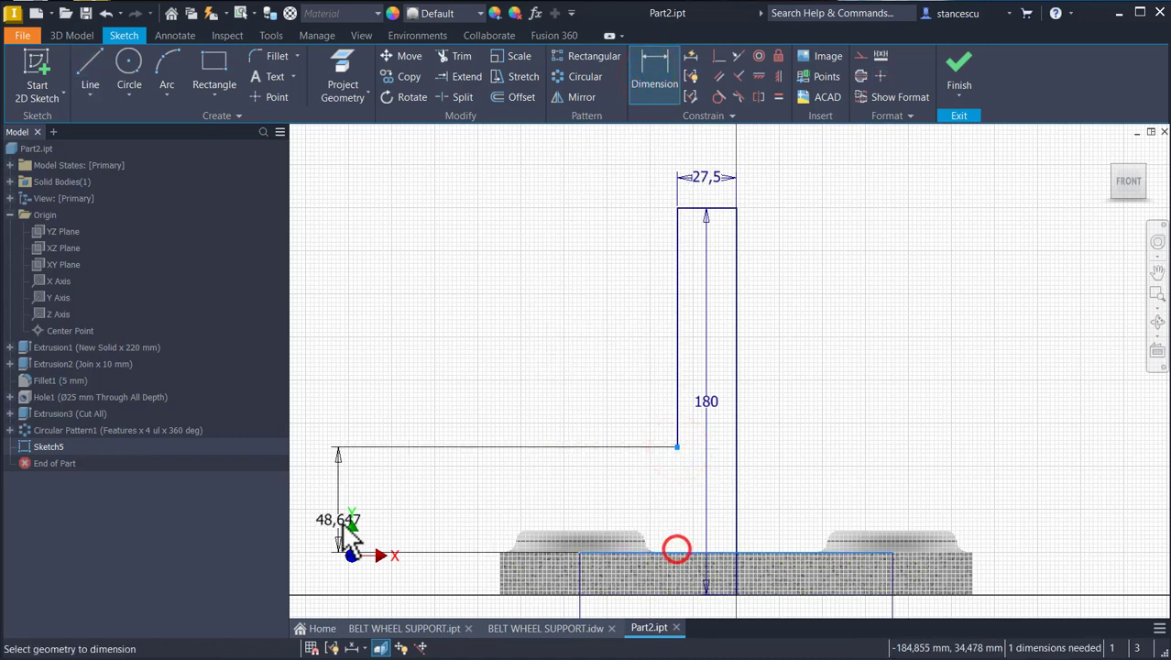
left_click(430, 518)
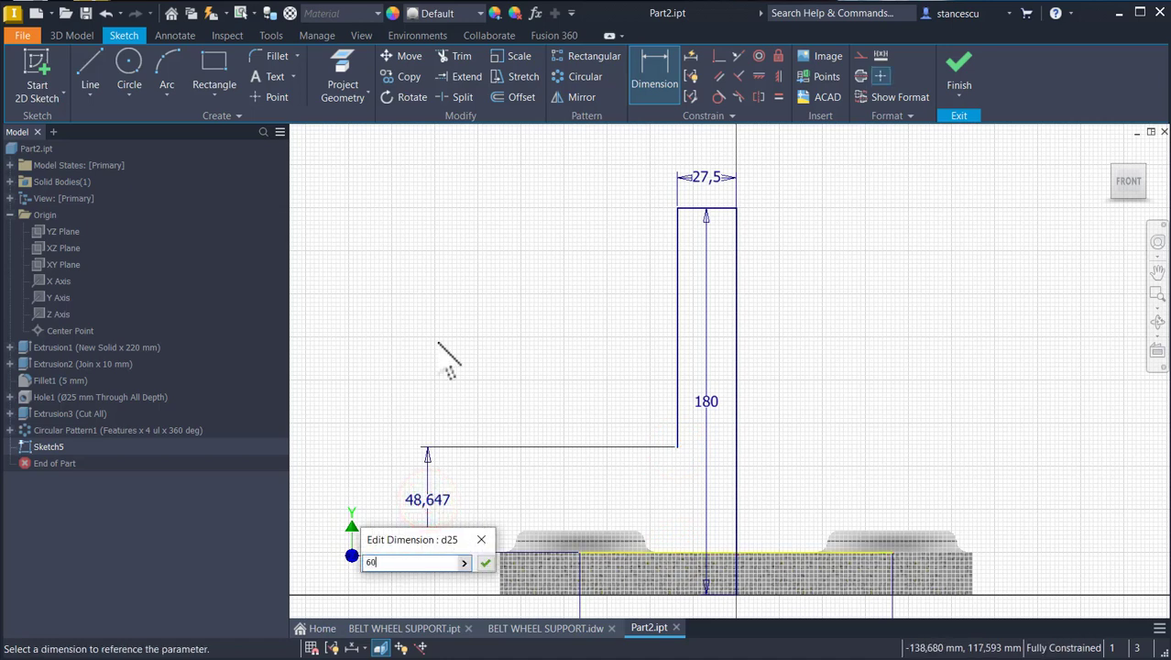
key("Return")
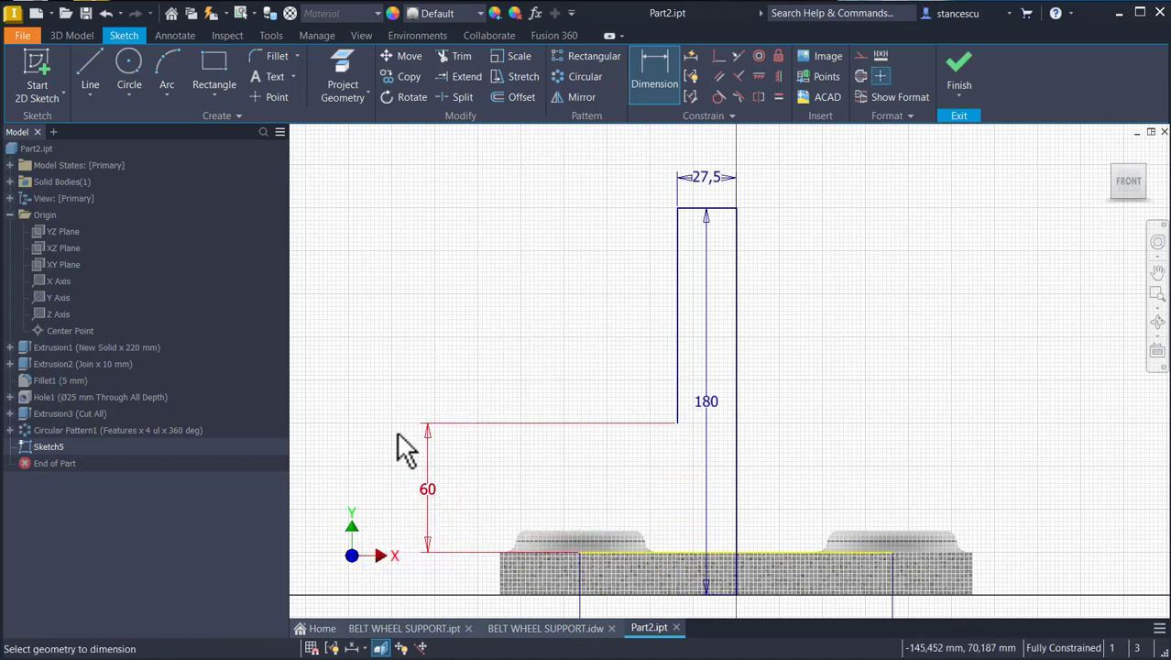
- Draw a three-point arc curving down and outward from the outer column line's lower end, tangent to that line
left_click(169, 72)
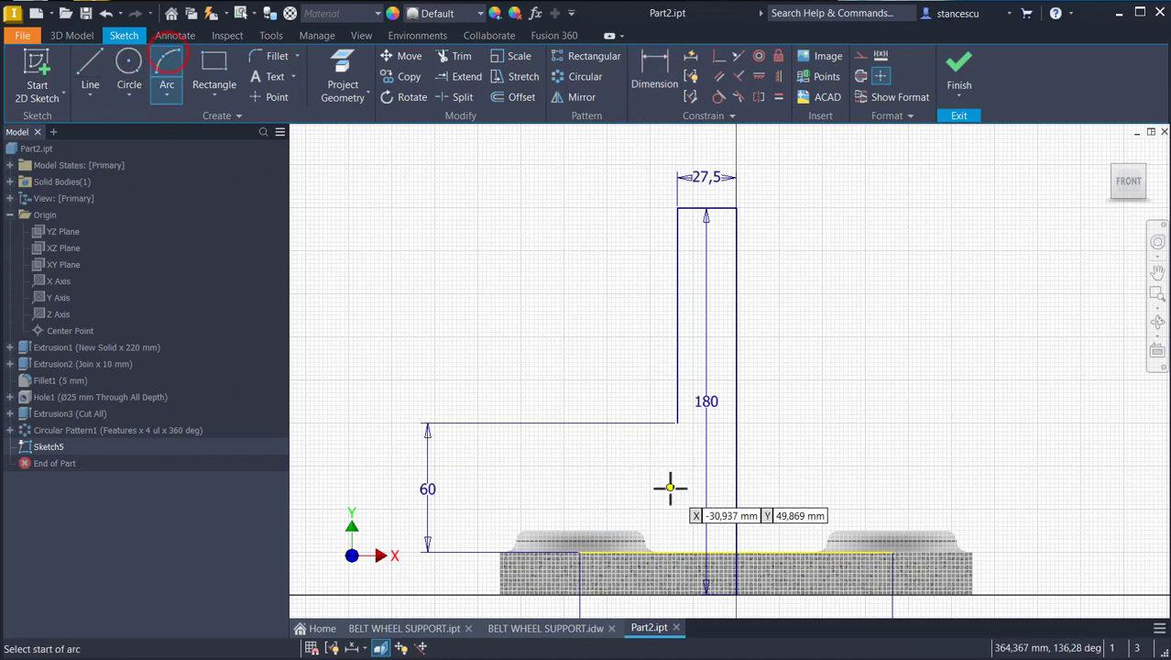
left_click(677, 423)
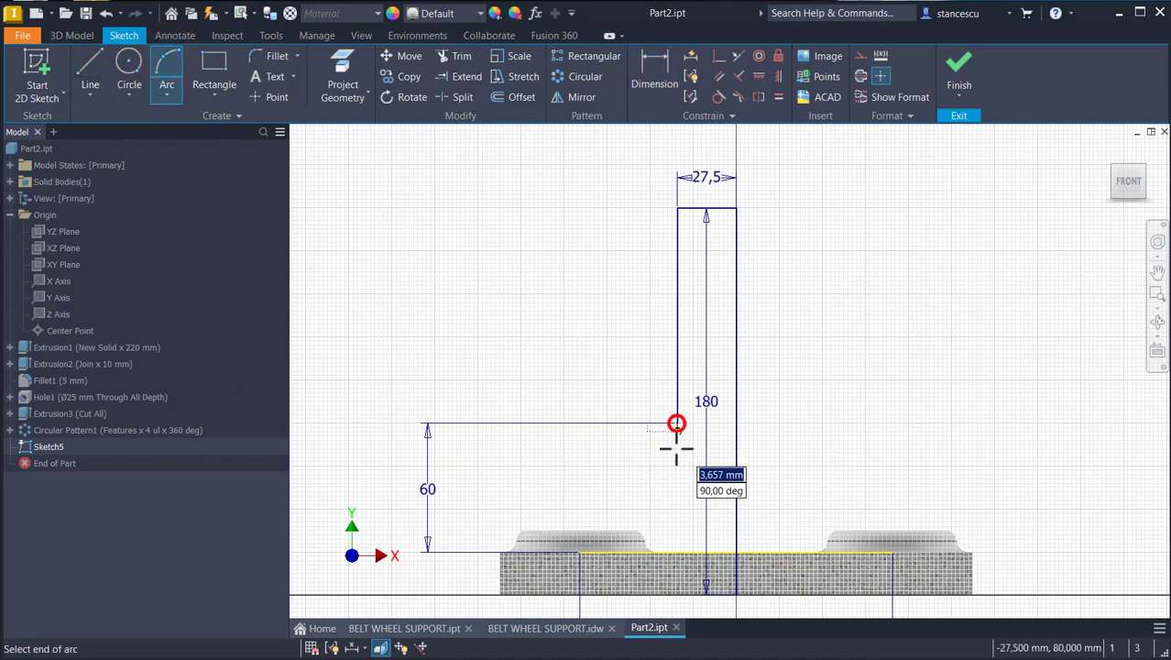
left_click(650, 500)
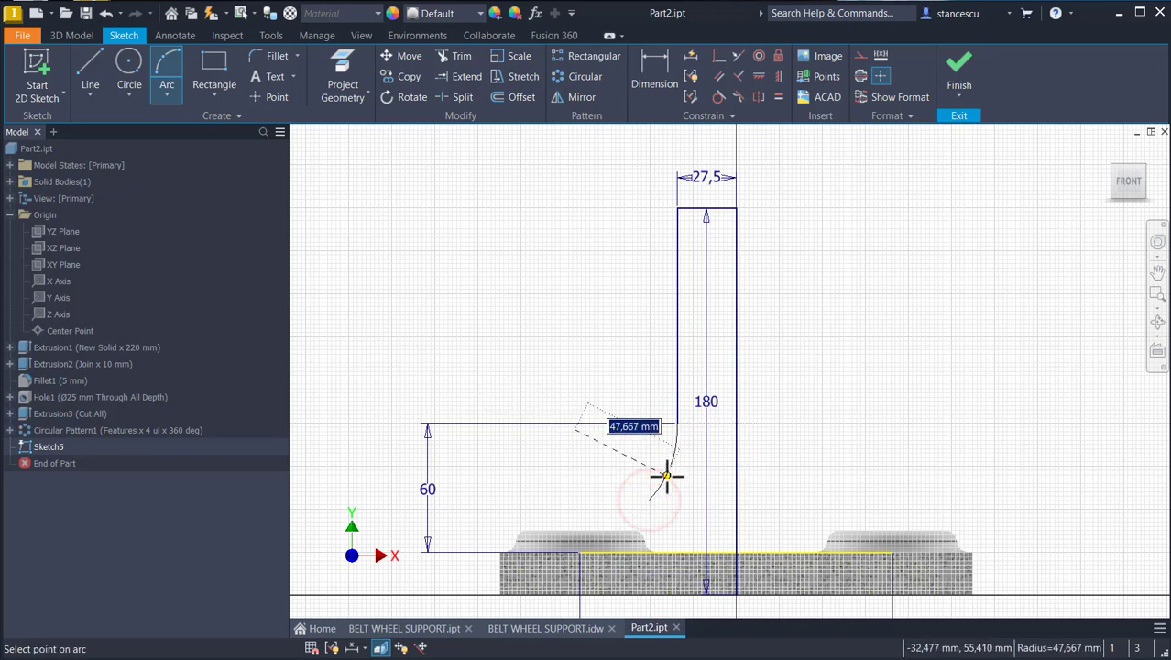
left_click(663, 477)
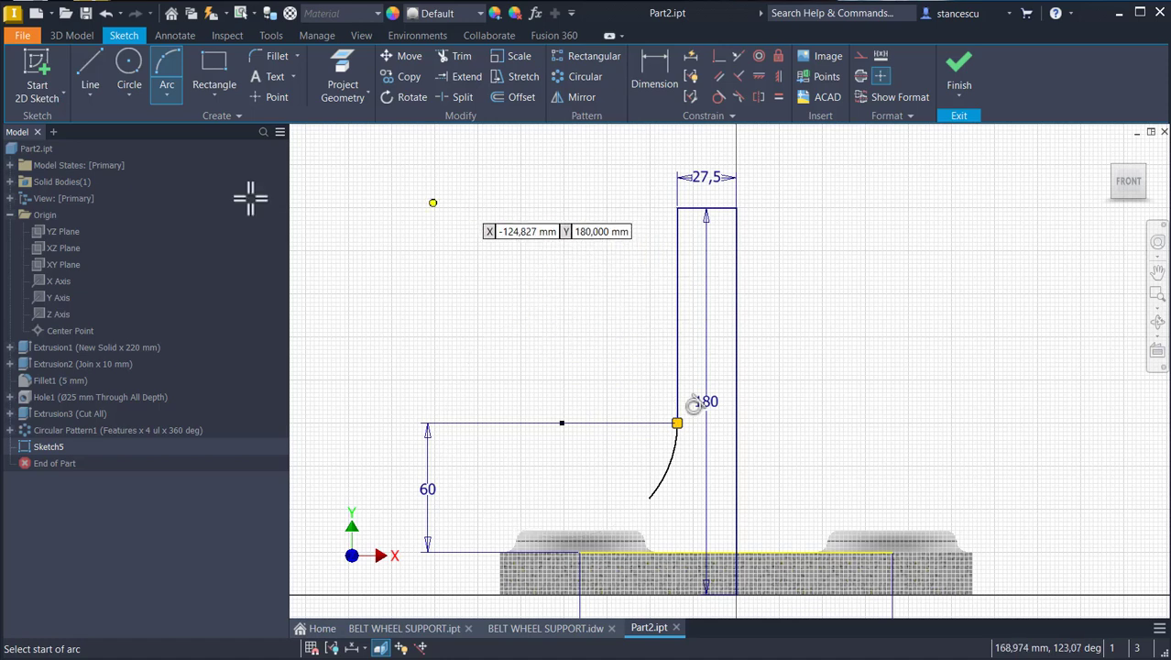
- Draw a line from the arc's centre to its lower endpoint and make it a construction line
left_click(90, 75)
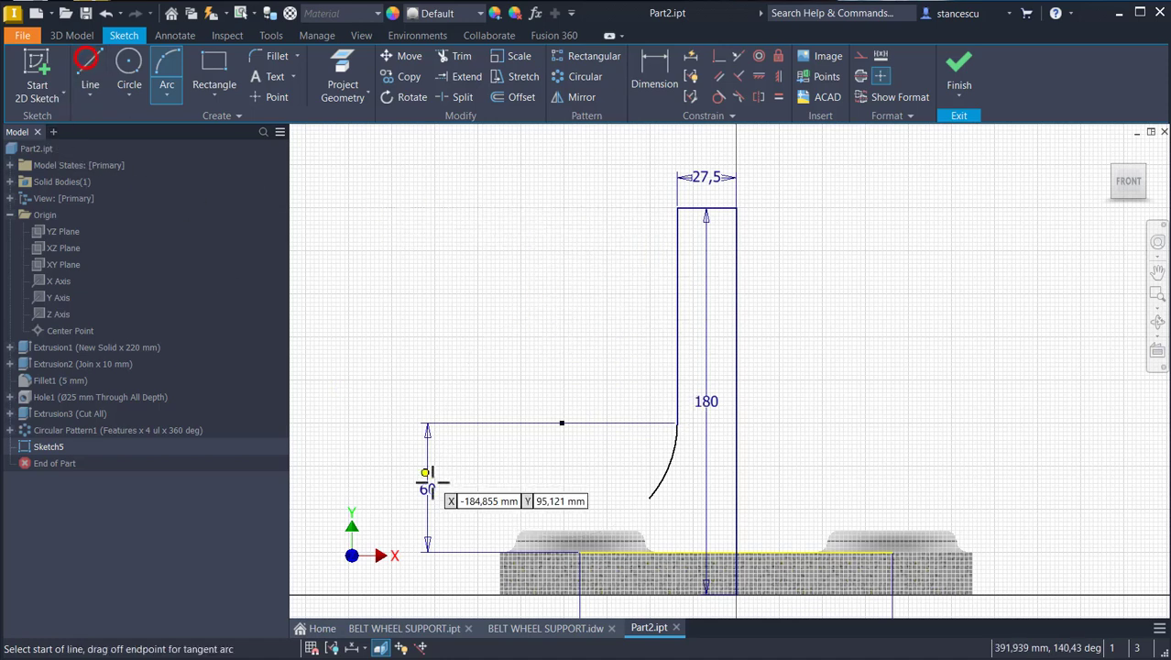
left_click(561, 423)
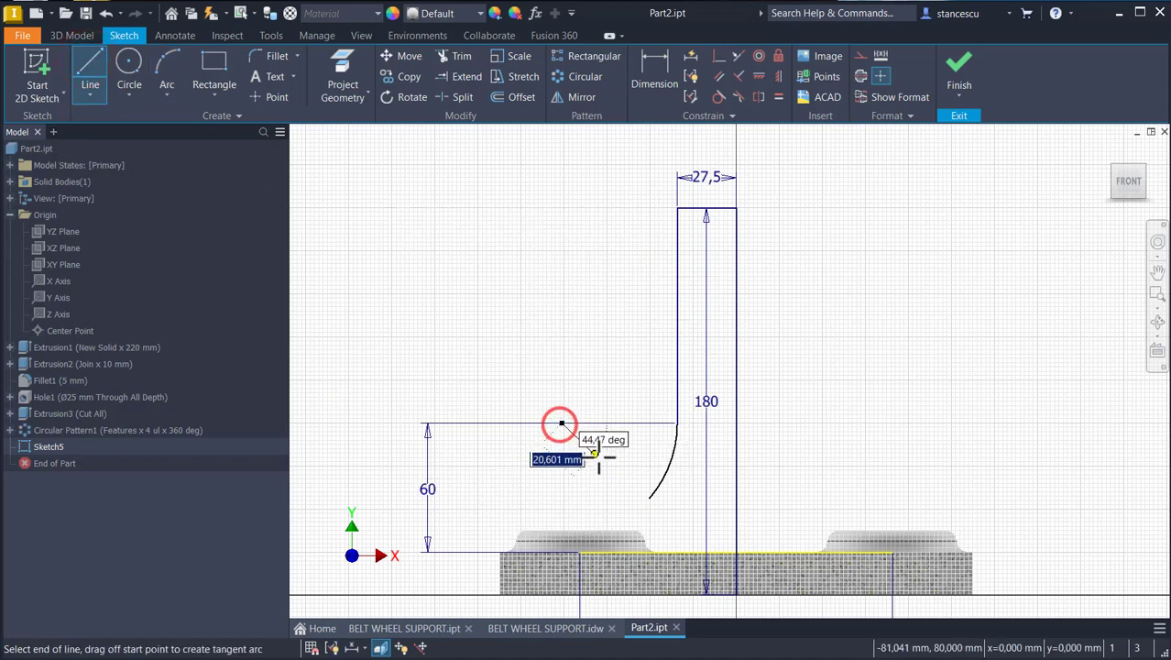
left_click(648, 496)
key("Escape")
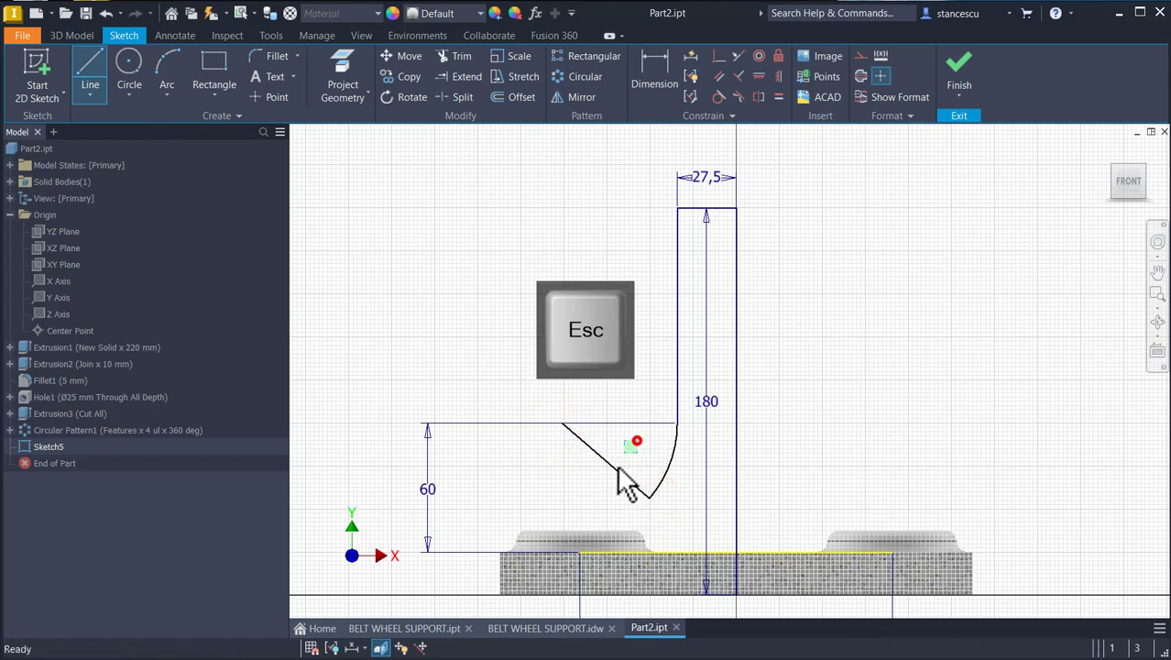
left_click_drag(619, 475, 608, 500)
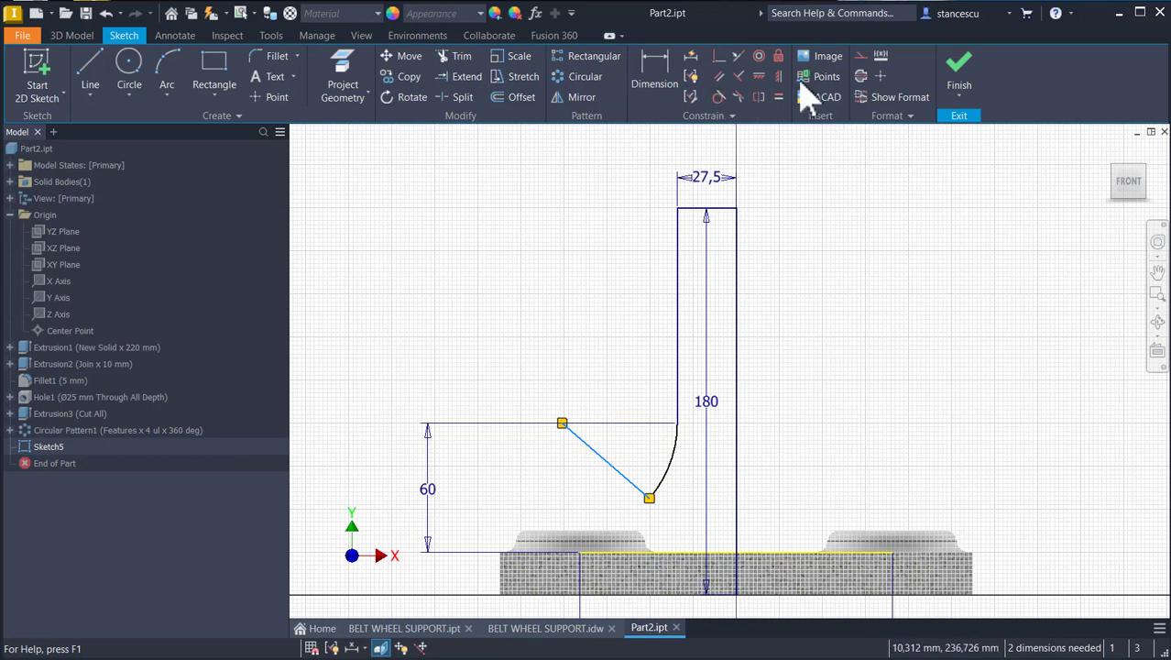
left_click(861, 57)
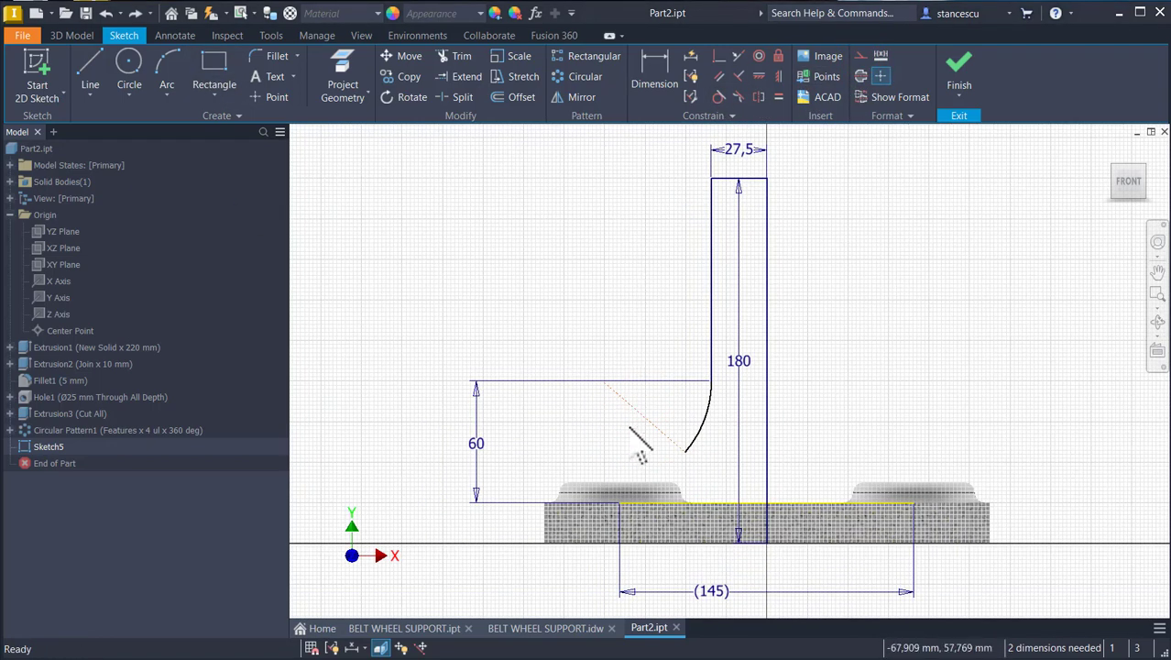
- Draw a second three-point arc from the first arc's lower end to the projected edge's endpoint below the boss on the negative X side
left_click(166, 81)
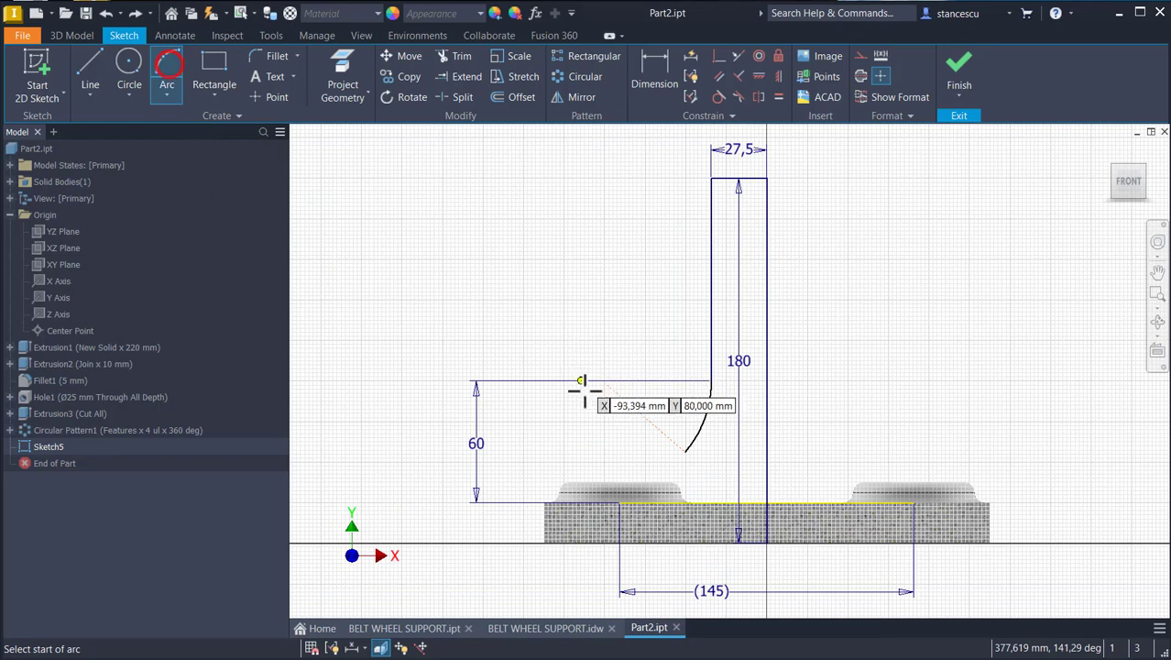
left_click(685, 450)
scroll(628, 483, "down", 3)
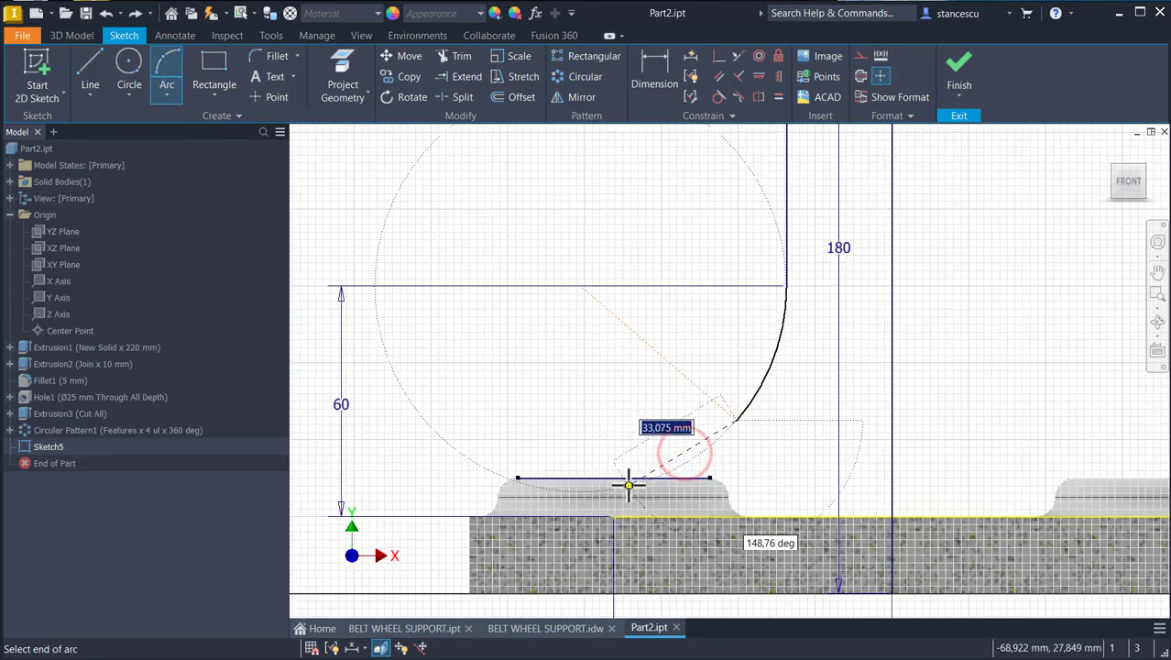
left_click(601, 542)
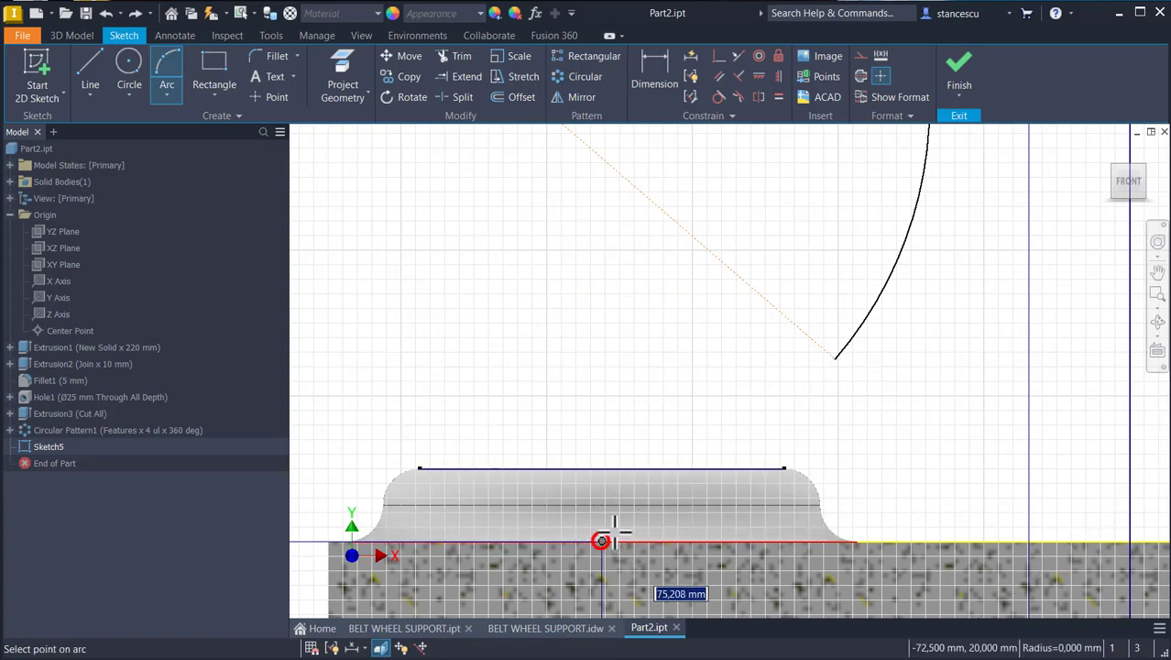
left_click(789, 409)
key("Num_Lock")
scroll(573, 255, "up", 5)
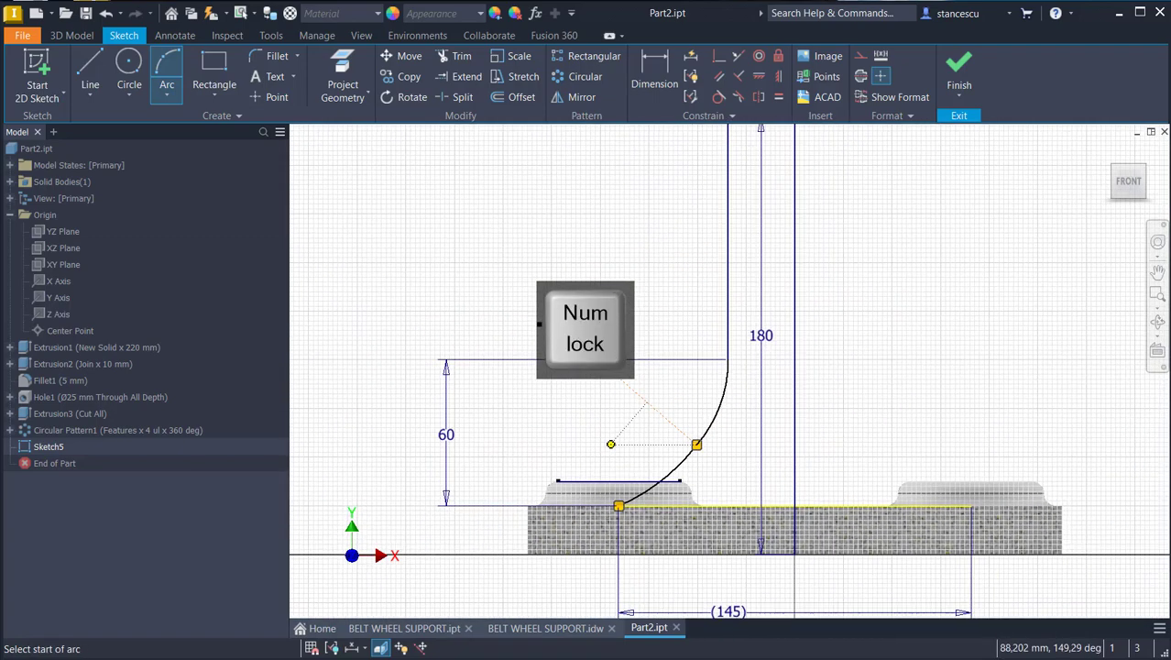
- Make the lower arc's centre coincident with the construction line drawn from the upper arc's centre
left_click(720, 57)
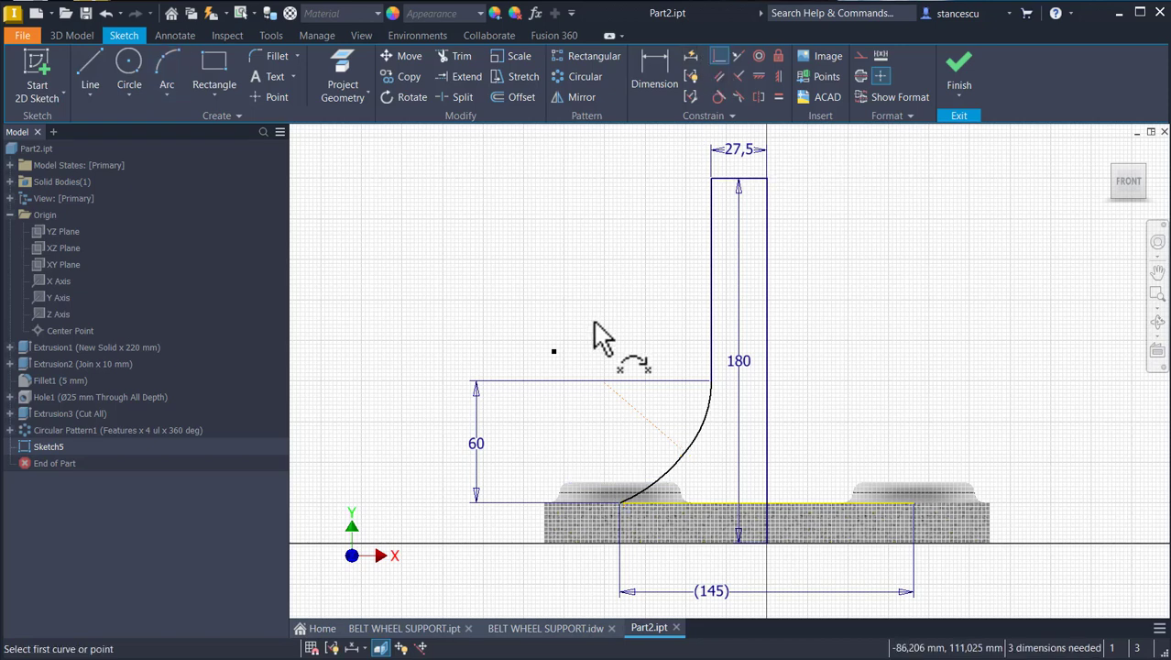
left_click(553, 352)
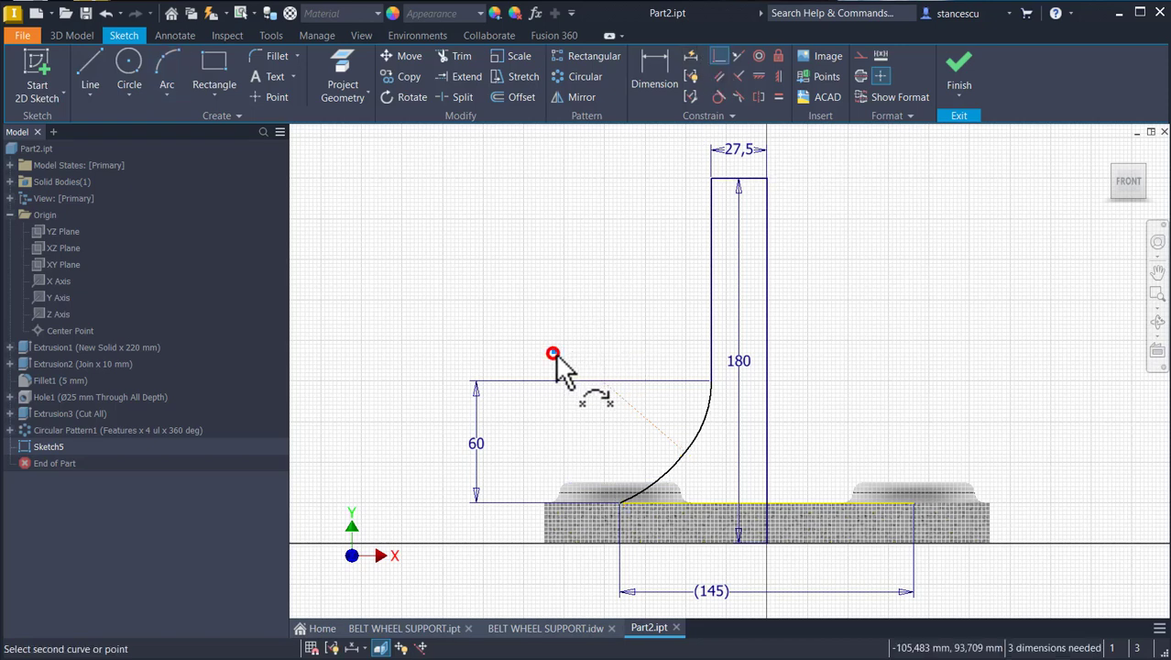
left_click(622, 399)
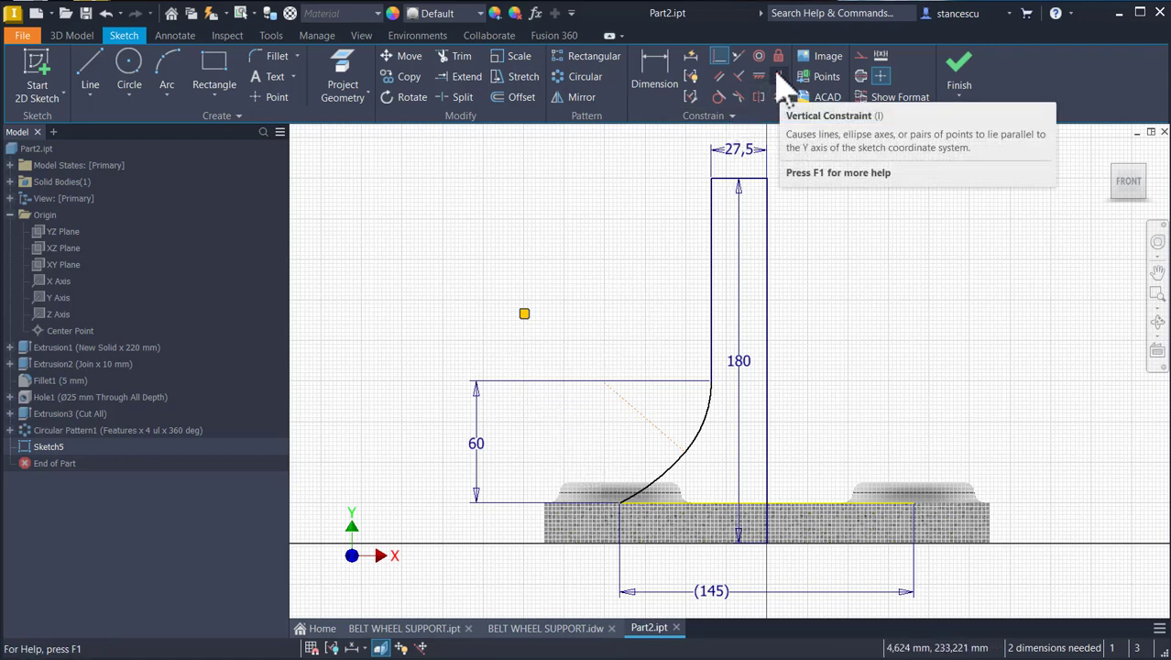
- Align the lower arc's centre vertically with its endpoint on the plate and make it coincident with the construction line's midpoint
left_click(778, 76)
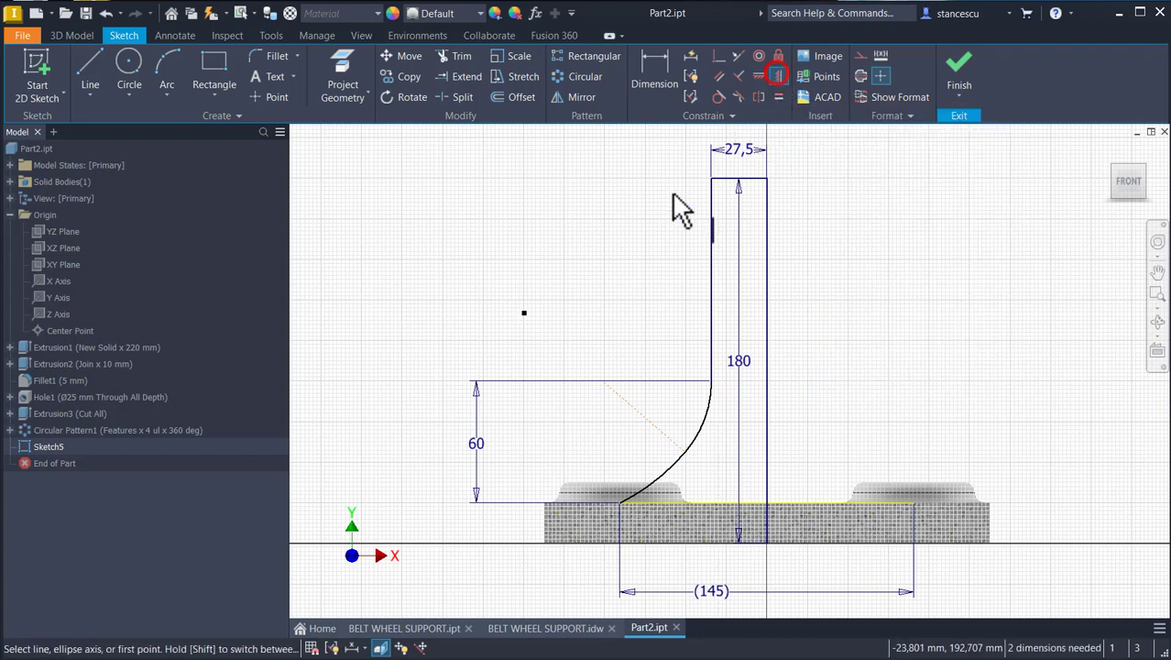
left_click(524, 312)
left_click(620, 502)
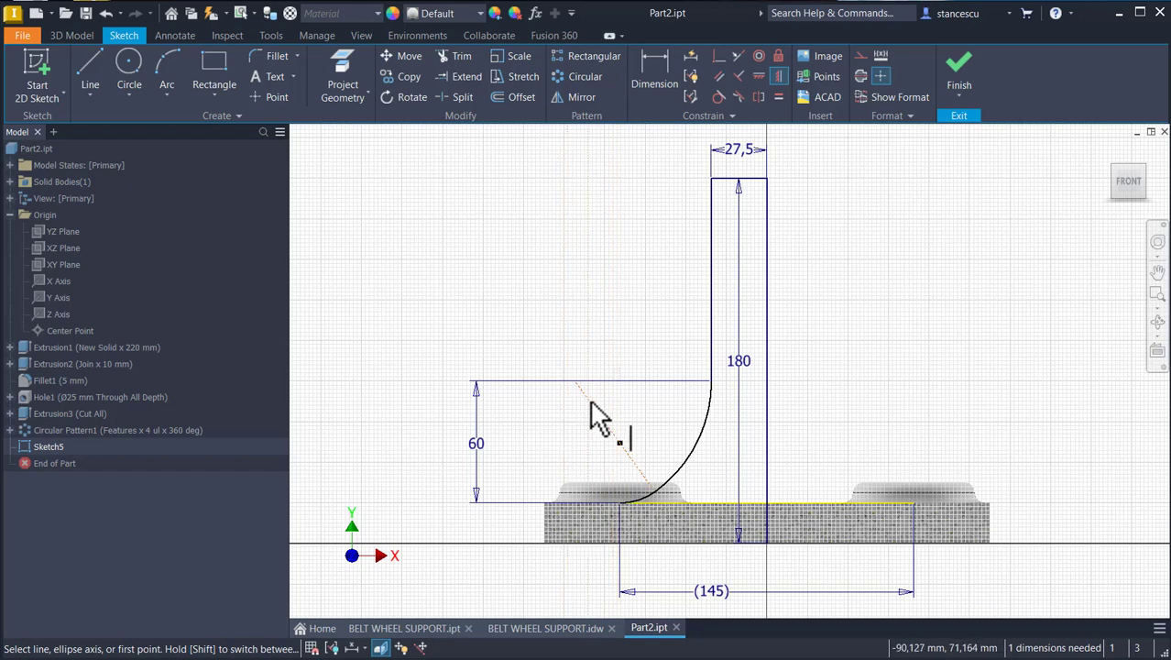
left_click(719, 58)
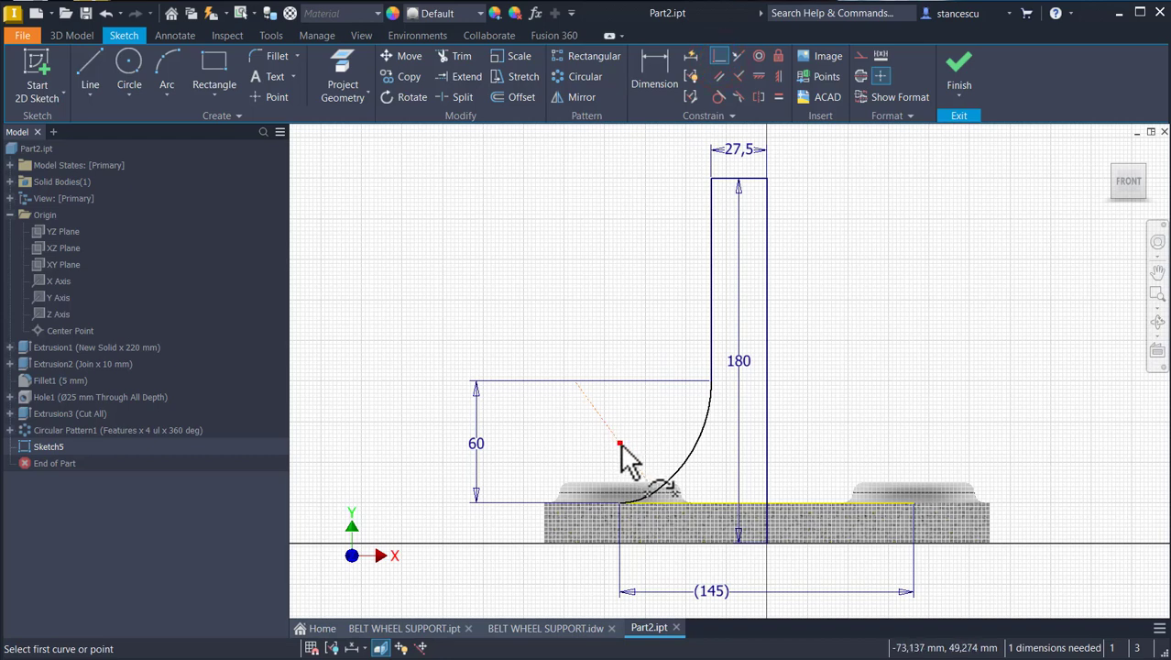
left_click(619, 430)
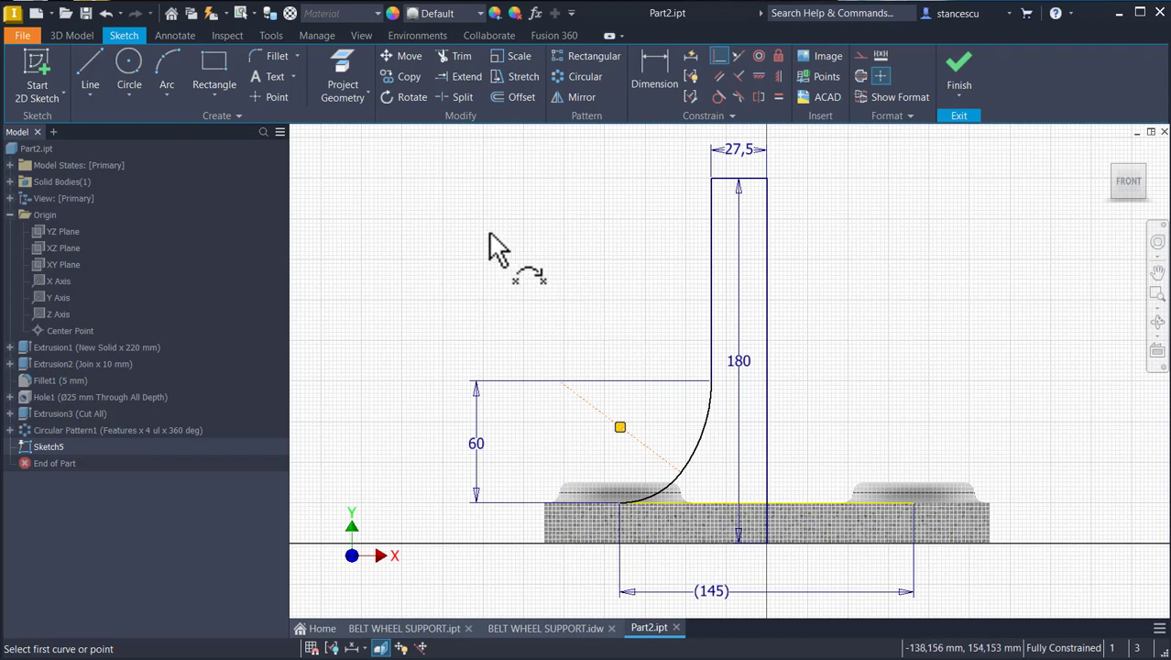
- Add radius dimensions to the upper and lower arcs, accepting both as driven dimensions
left_click(654, 73)
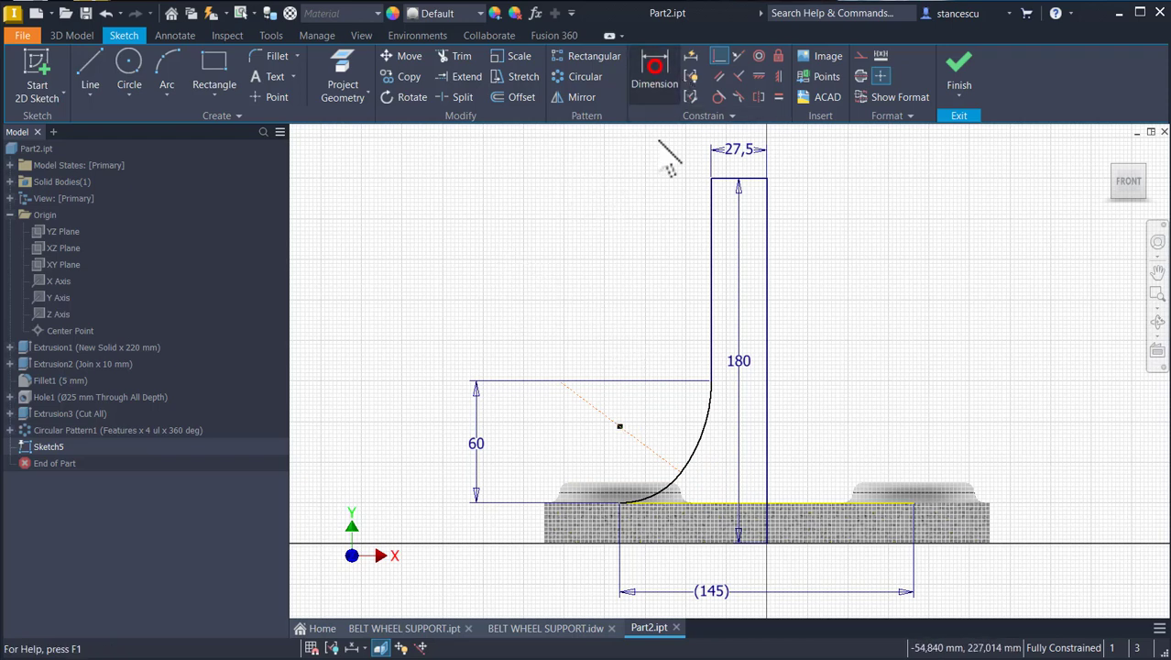
left_click(705, 418)
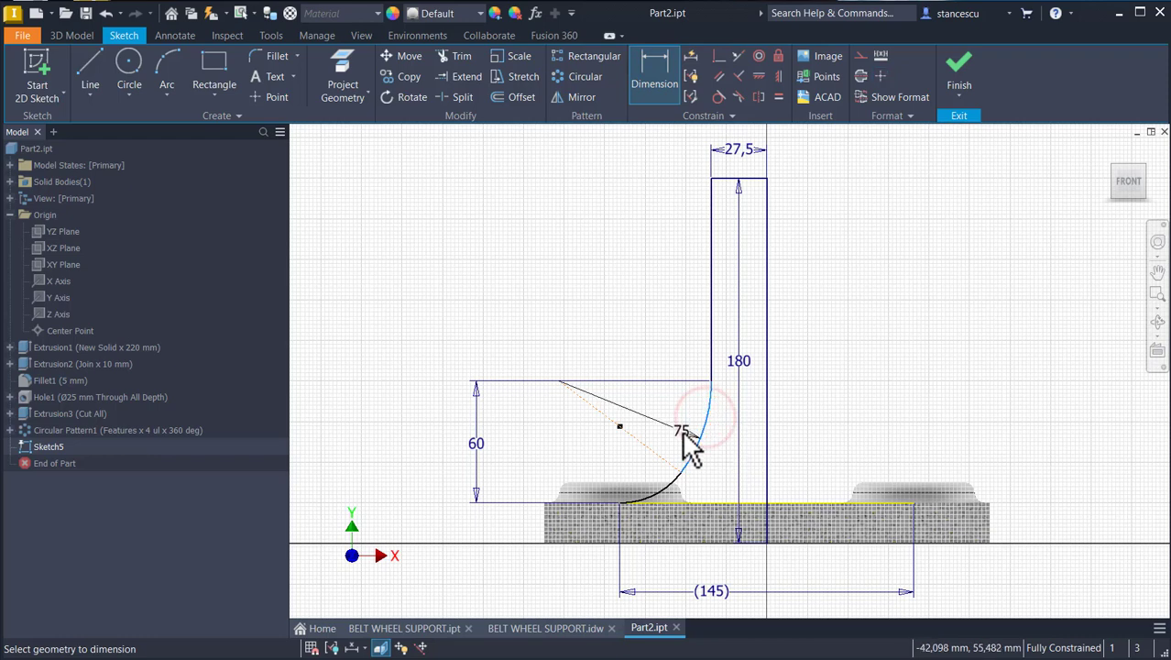
left_click(676, 420)
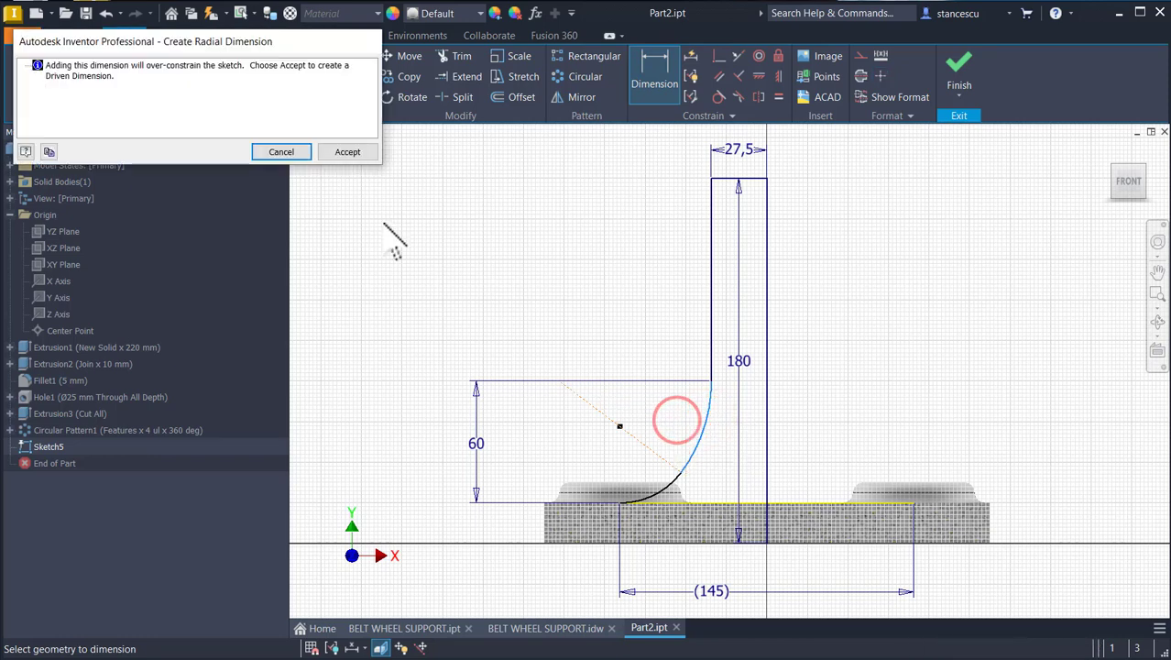
left_click(366, 153)
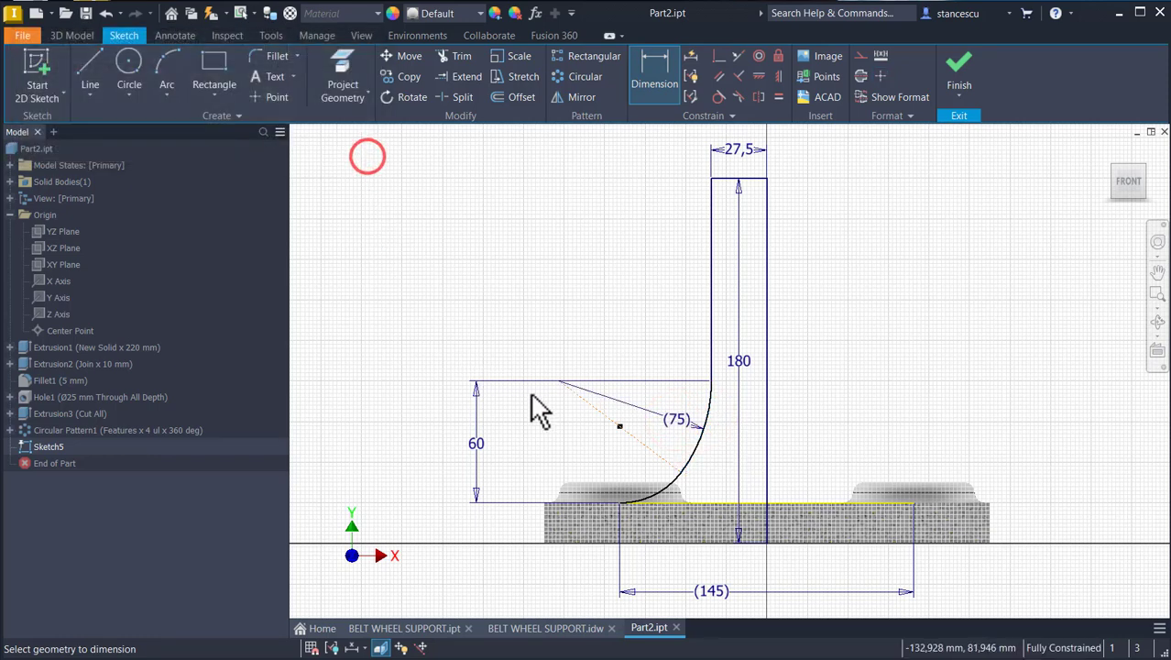
left_click(661, 487)
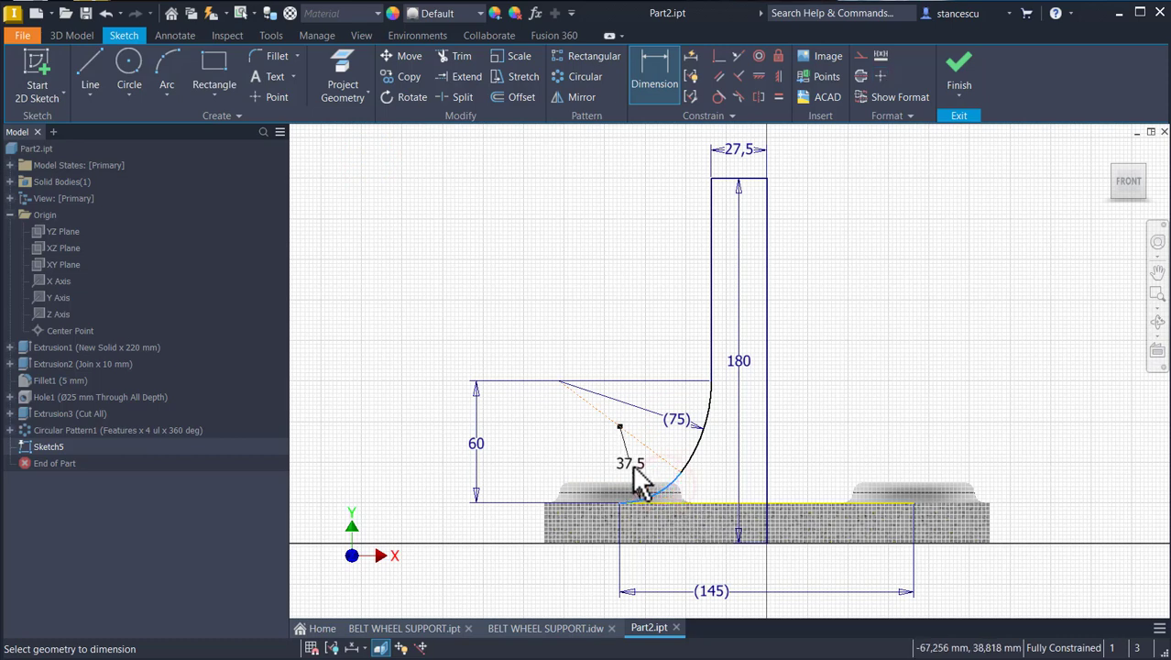
left_click(630, 467)
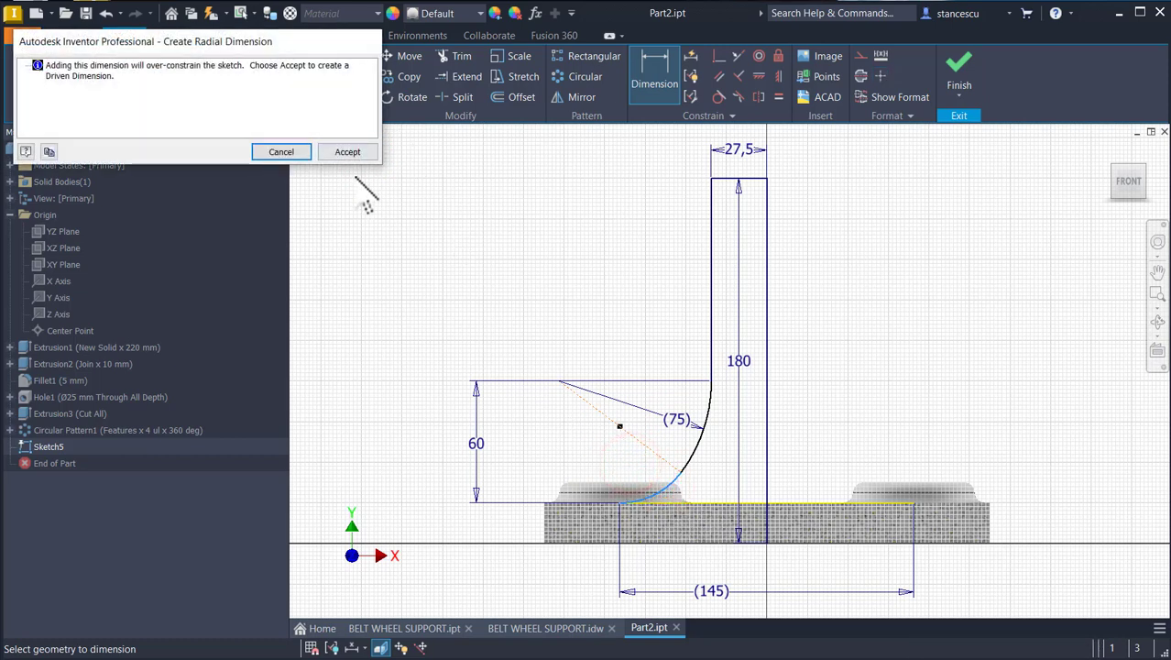
left_click(344, 151)
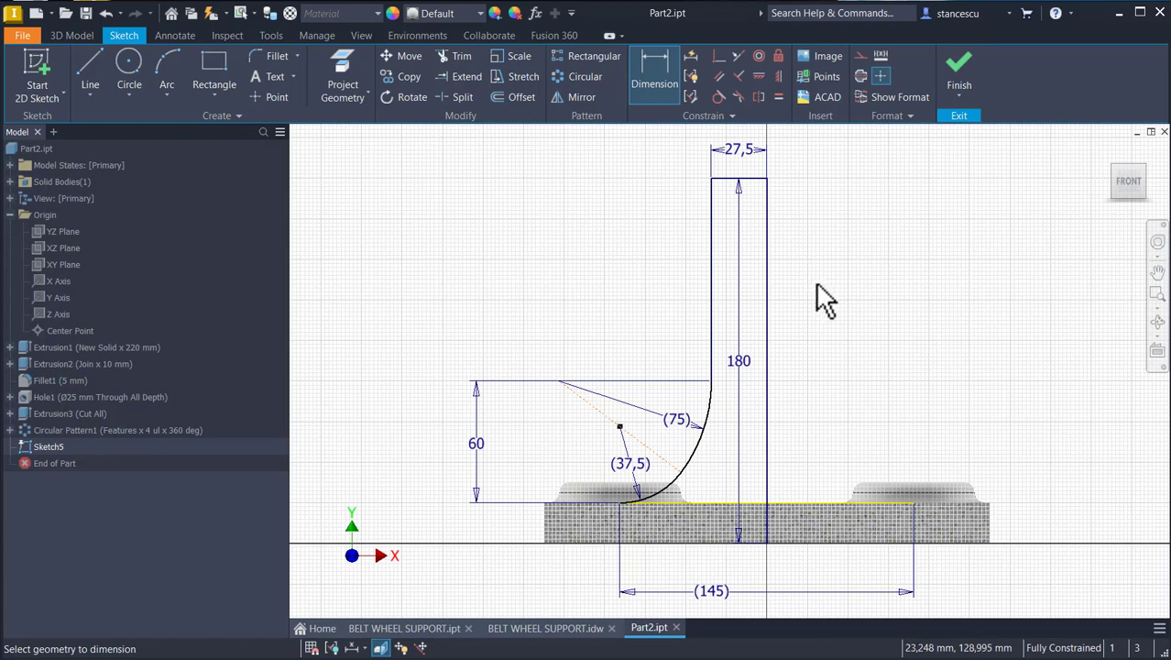
key("Escape")
- Convert the column profile's inner vertical line to a centerline and finish the sketch
left_click(766, 359)
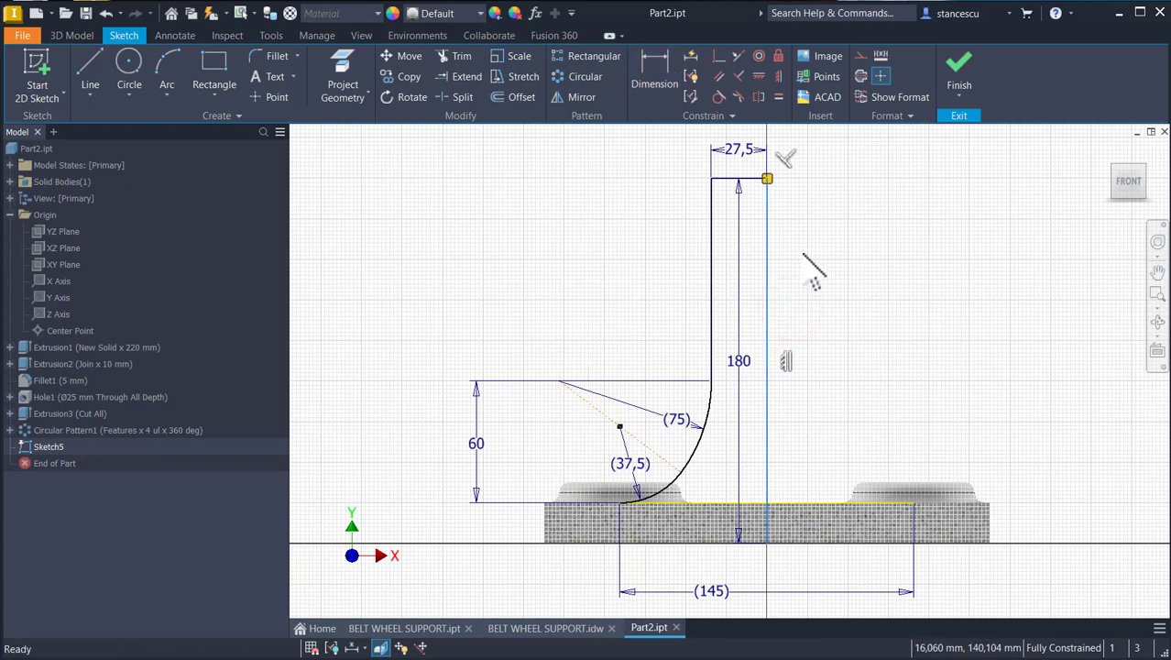
left_click(861, 76)
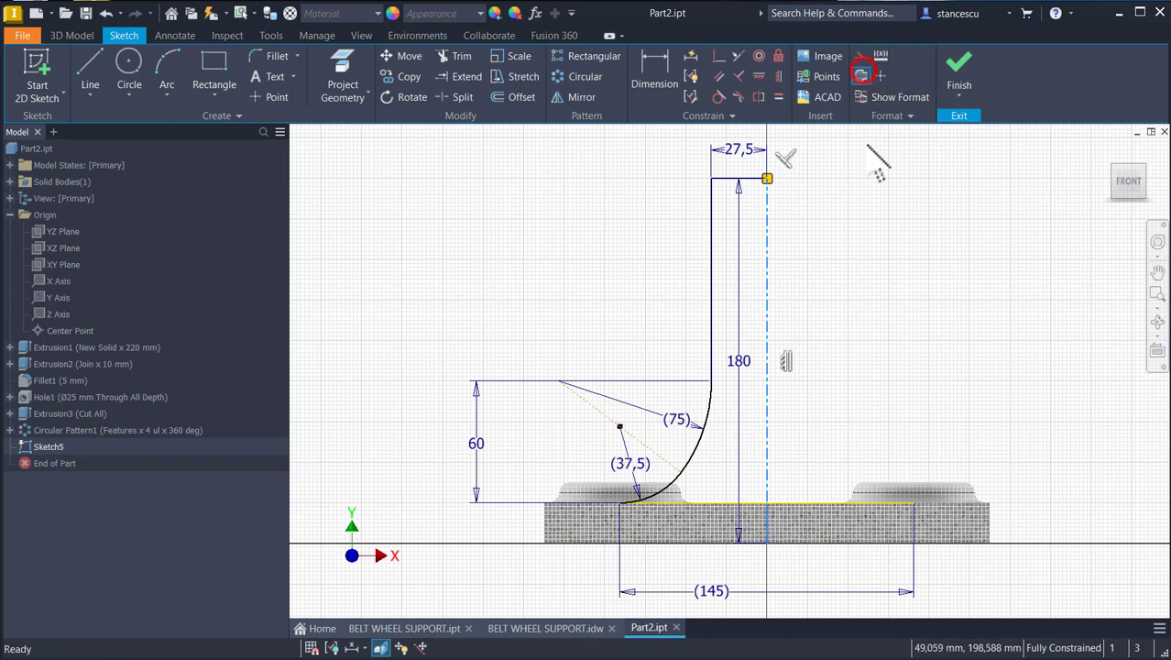
left_click(961, 82)
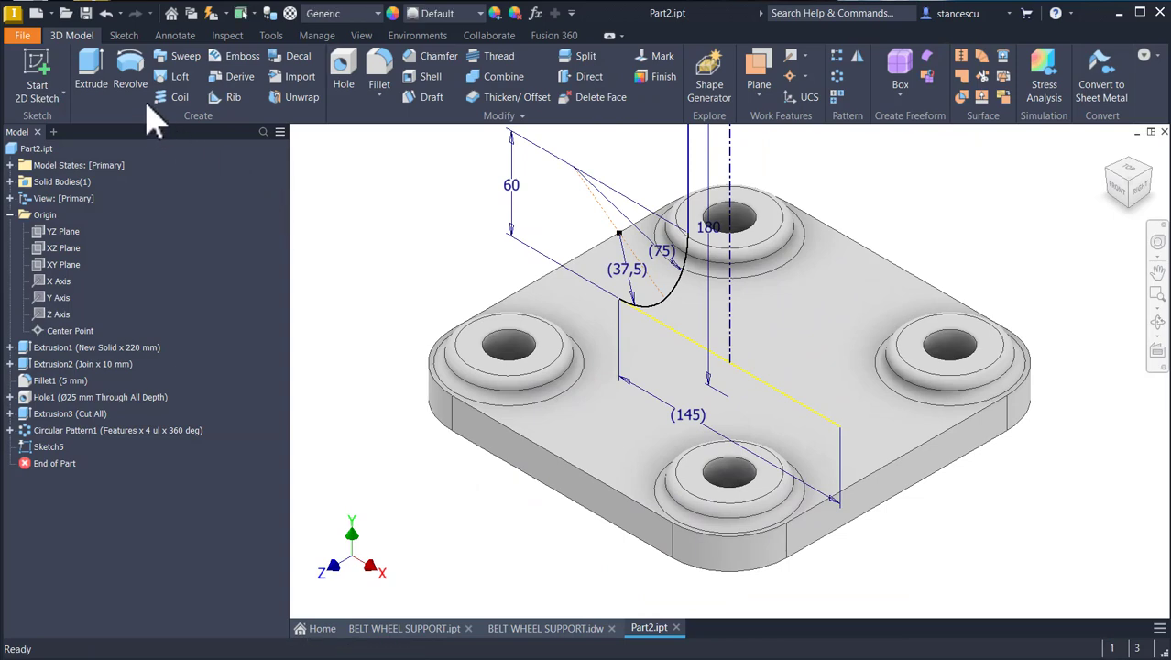
- Revolve the column profile a full 360° about the centerline, joined to the base plate
left_click(128, 77)
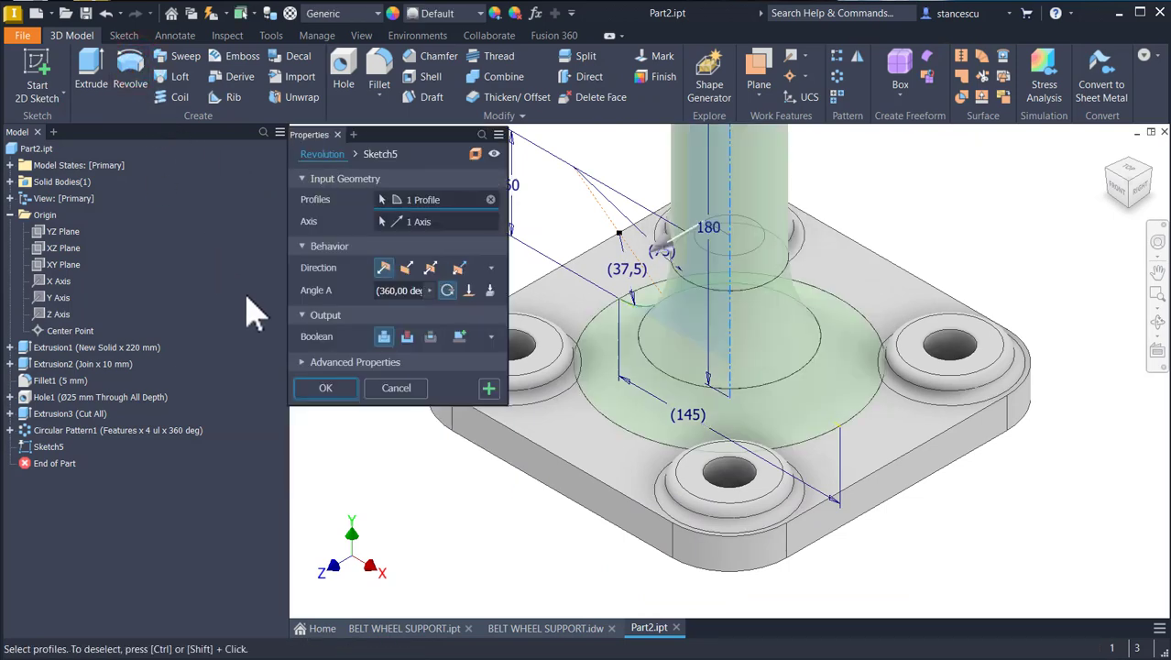
left_click(325, 389)
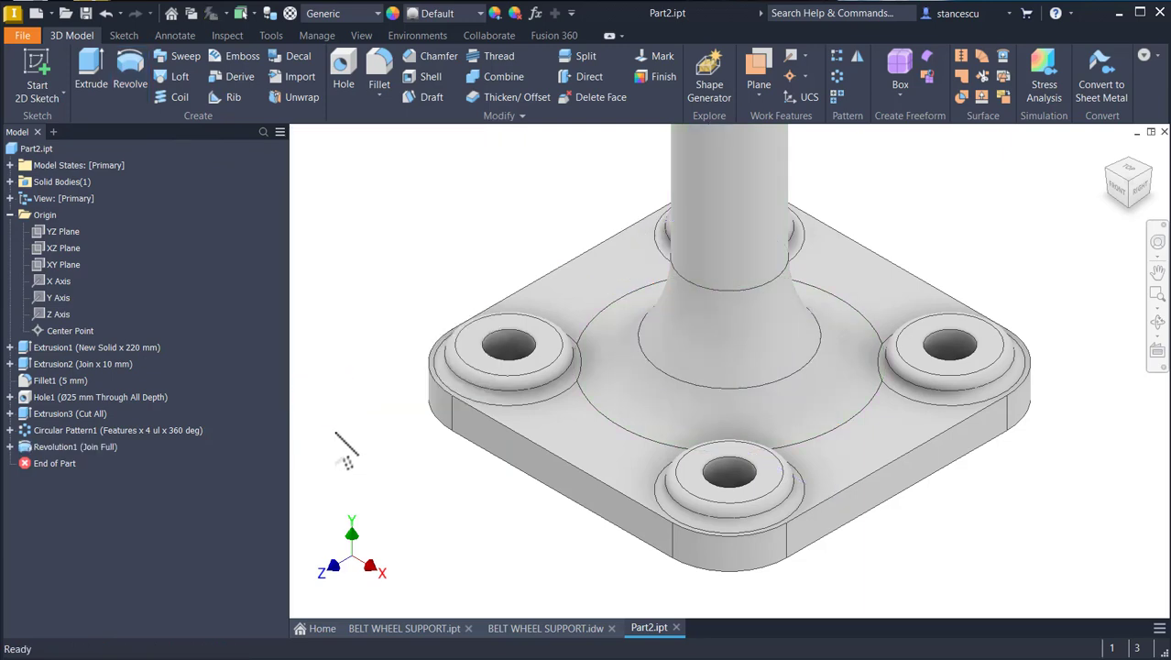
key("F6")
left_click(601, 171)
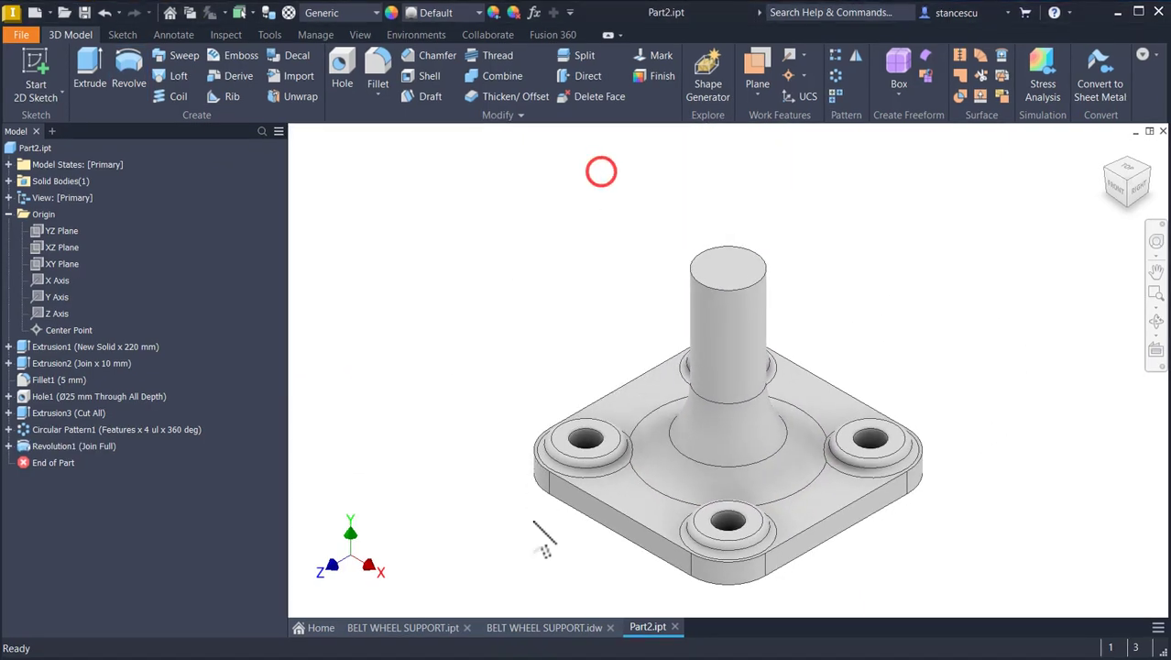
- Examine the dimensions of the conical hub's section above the column in the BELT WHEEL SUPPORT.idw drawing
left_click(583, 627)
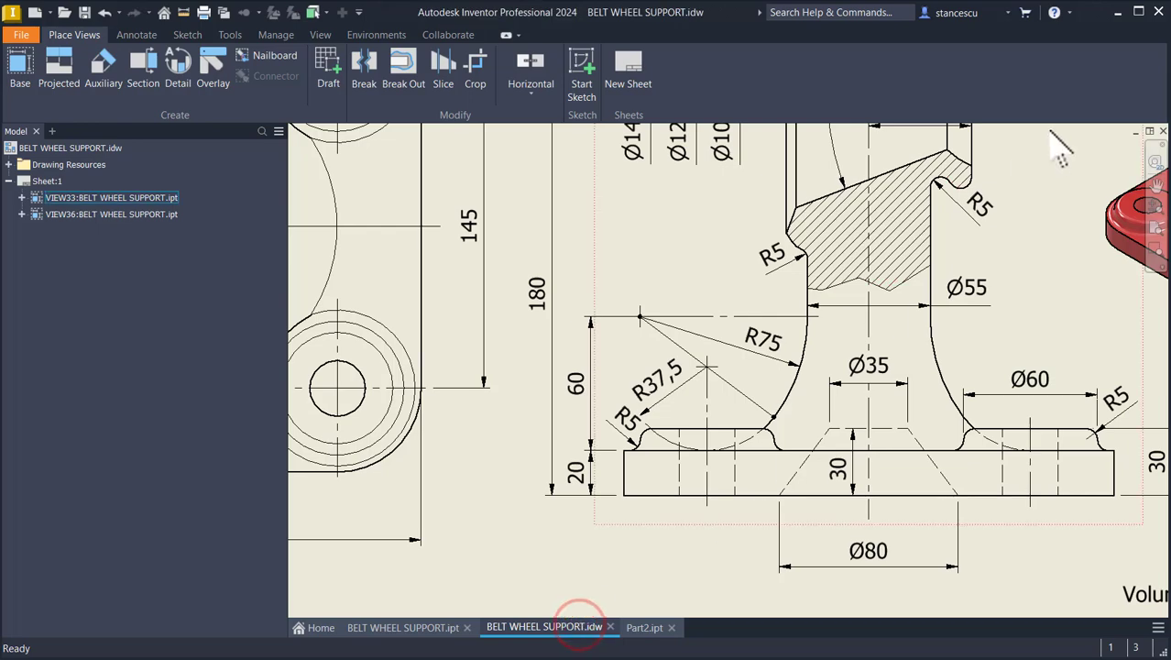
middle_click_drag(953, 248, 852, 488)
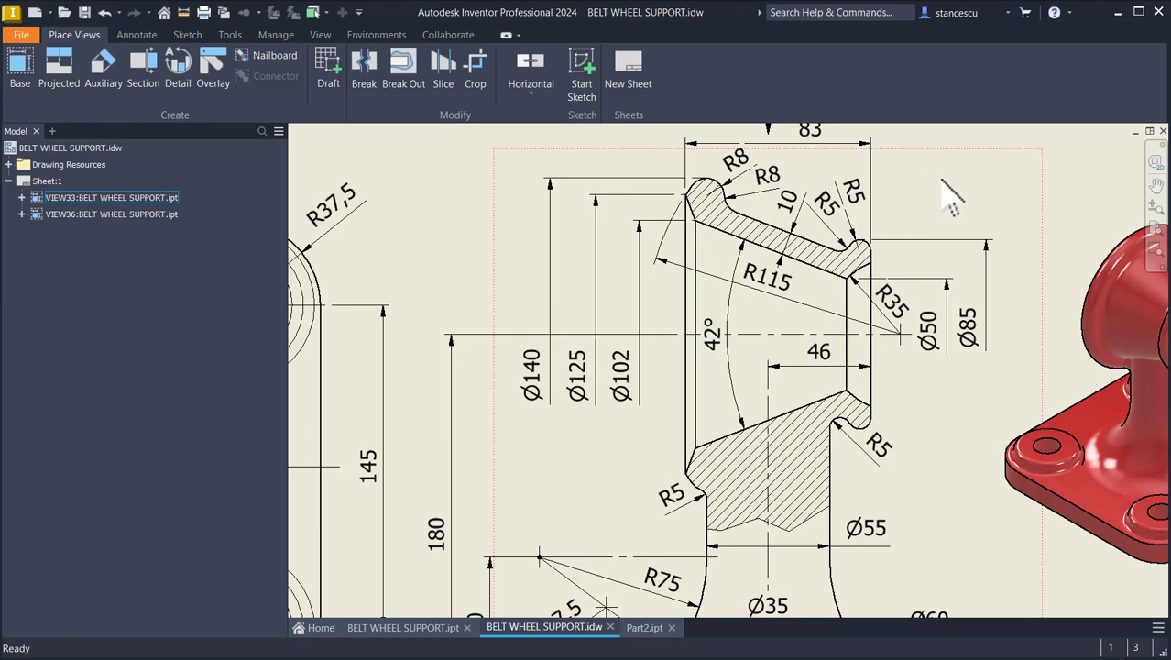
middle_click_drag(920, 188, 902, 240)
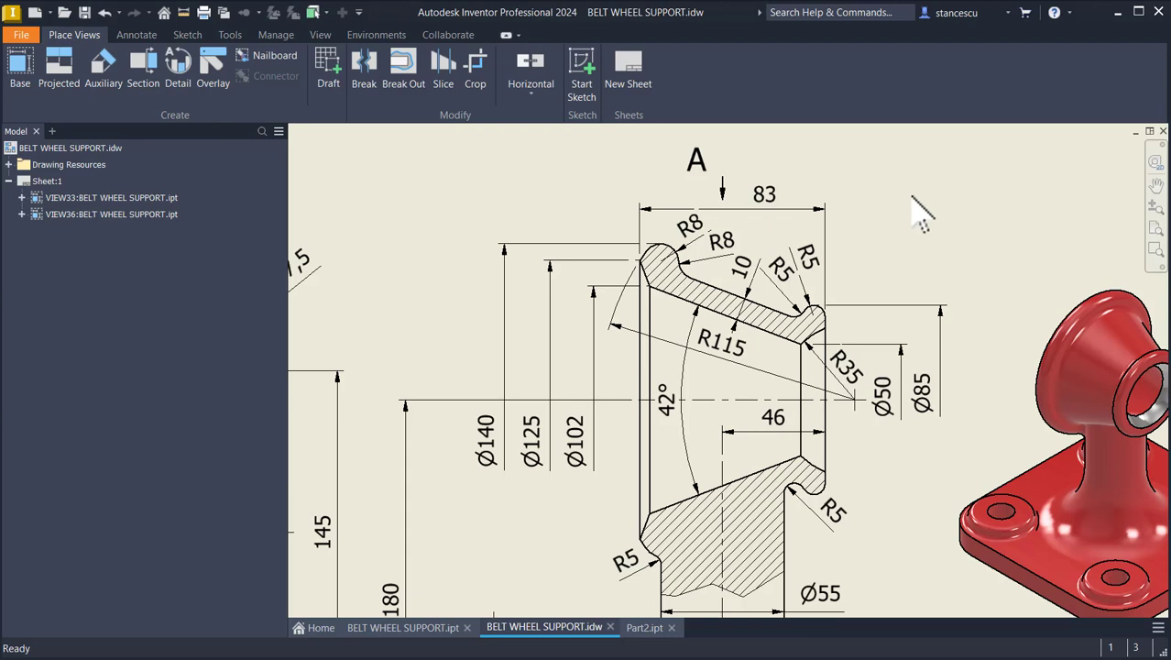
- Start a new sketch on the XY Plane of Part2.ipt and slice the model graphics at the sketch plane
left_click(641, 628)
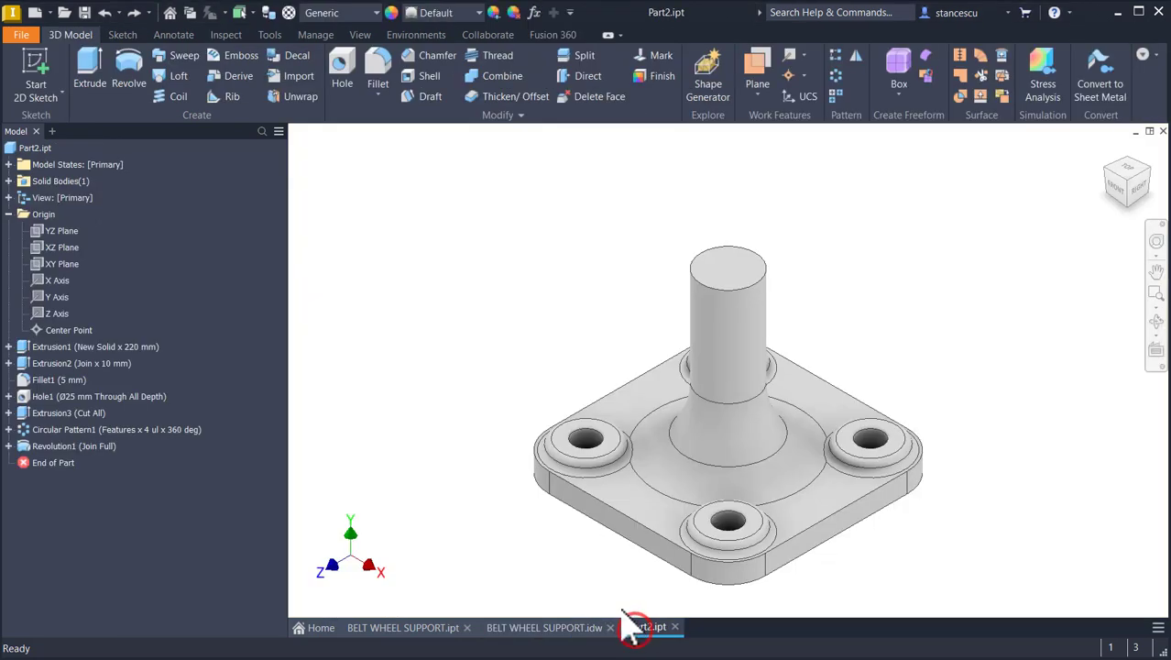
left_click(62, 264)
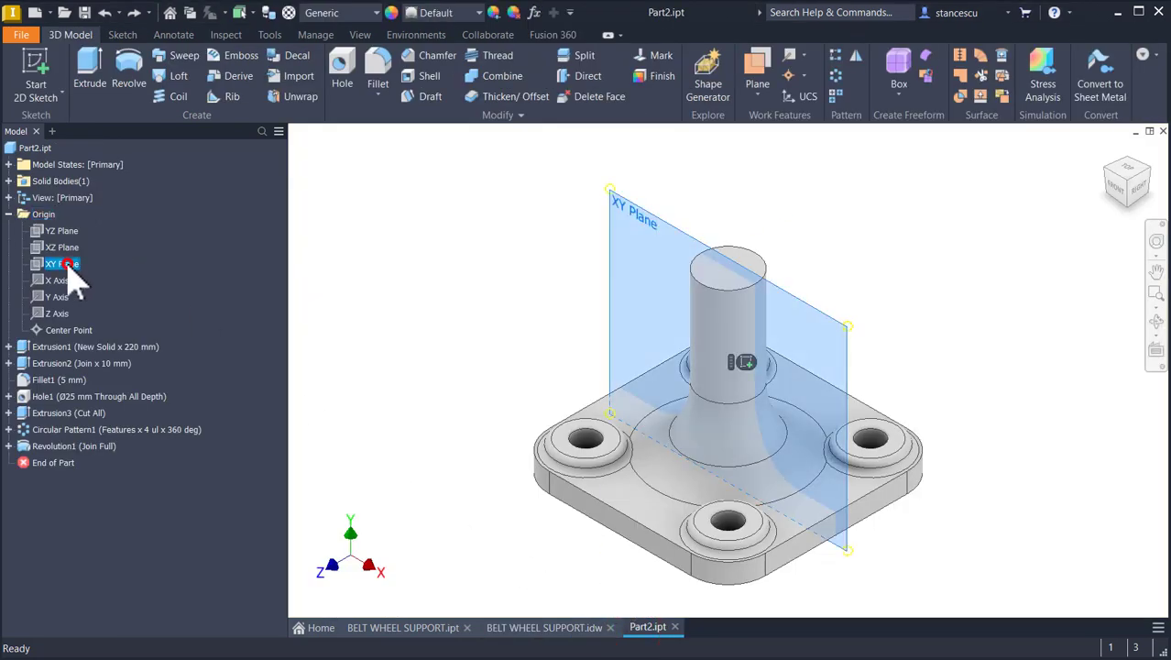
left_click(742, 363)
key("Home")
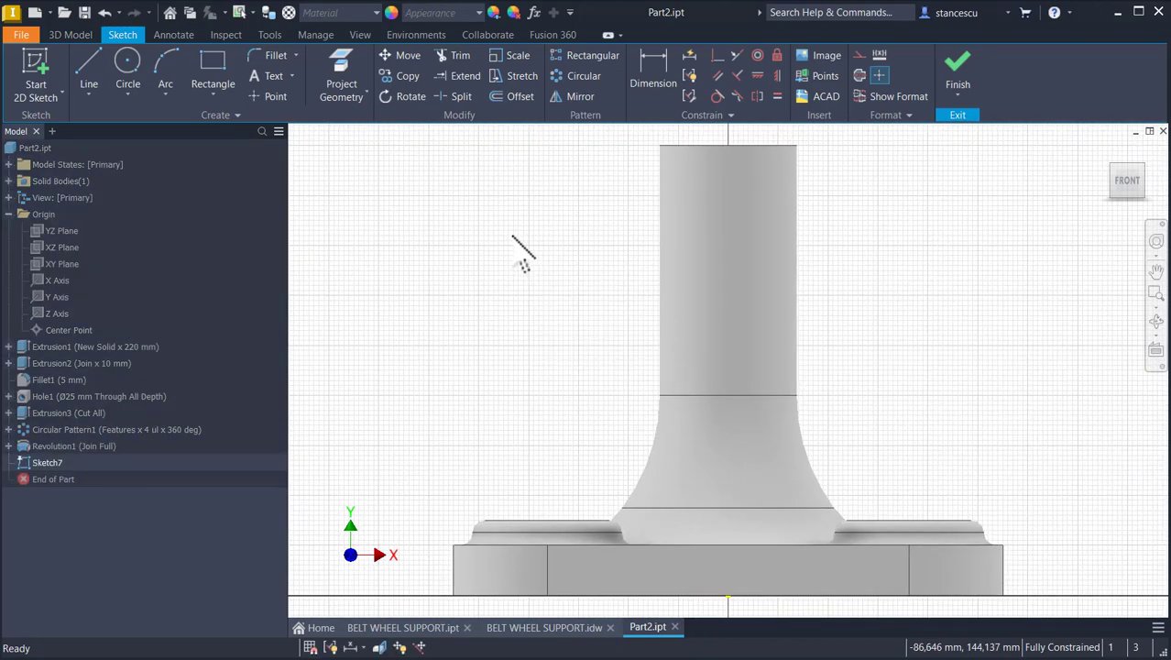
key("F7")
middle_click_drag(739, 240, 746, 352)
- Project the column's top edge into the sketch and make it construction geometry
left_click(341, 69)
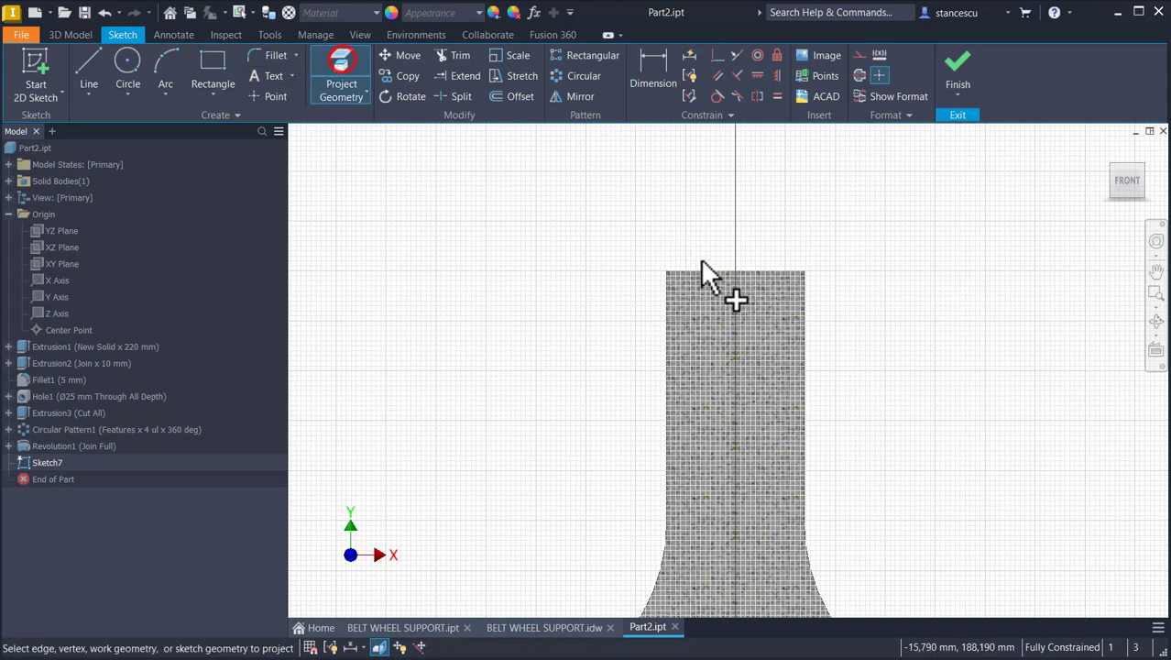
left_click(701, 269)
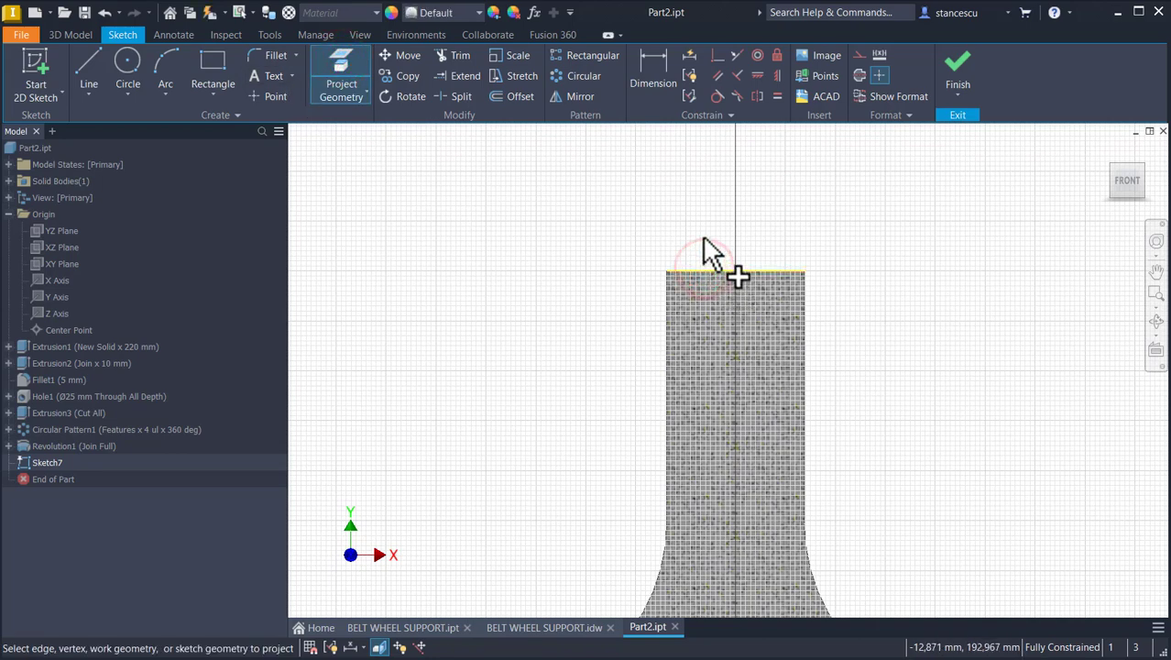
key("Escape")
left_click(701, 243)
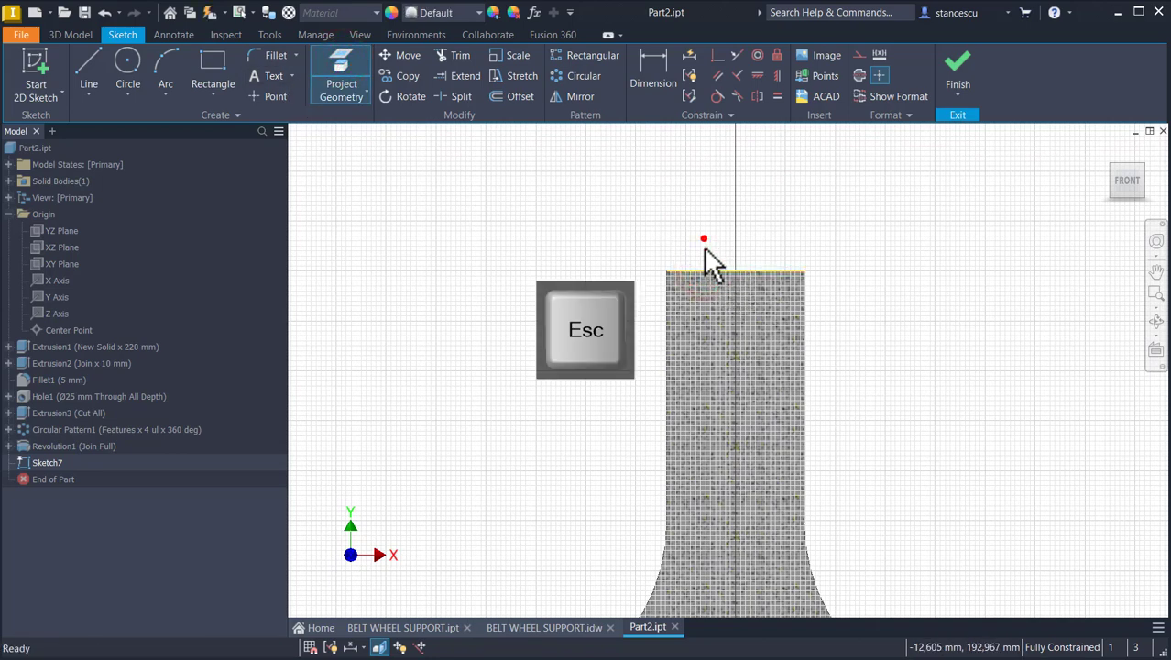
left_click(854, 56)
left_click(834, 160)
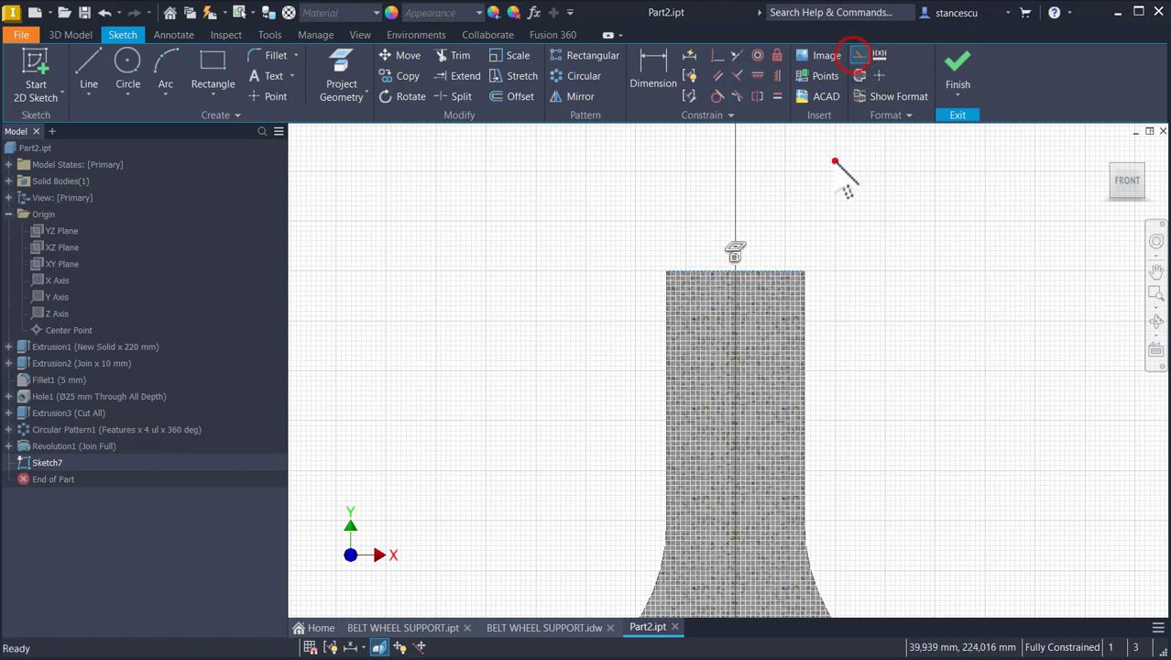
- Draw an 83 mm horizontal line about 20 mm above the column's top edge and convert it to a centerline
left_click(89, 66)
left_click(601, 220)
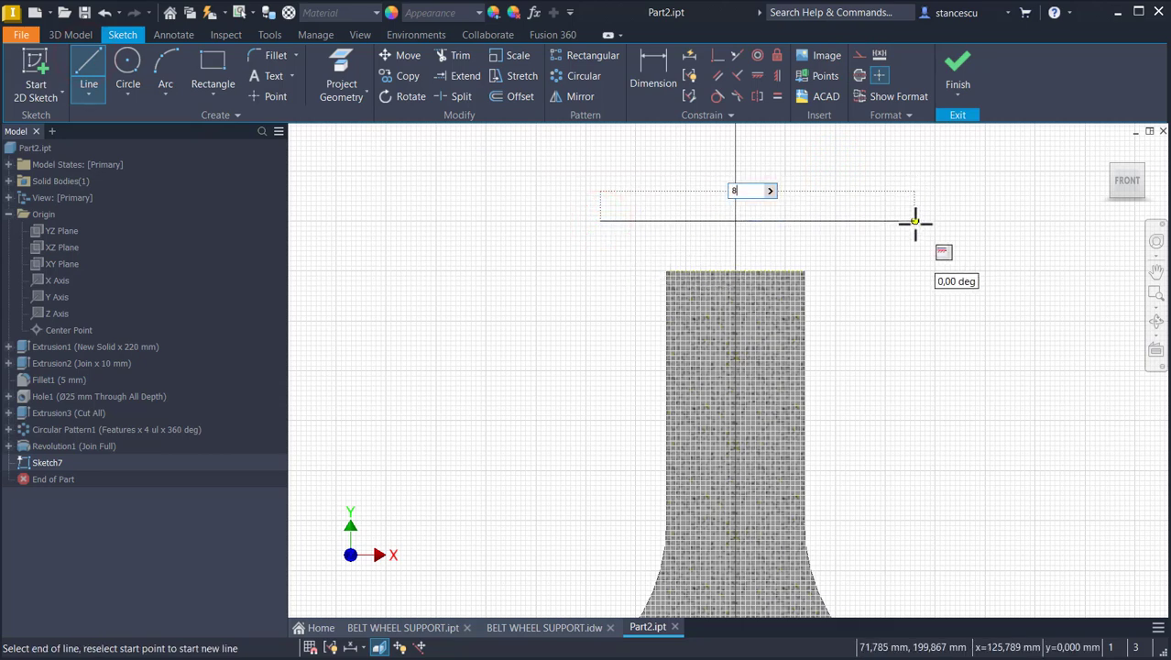
key("Return")
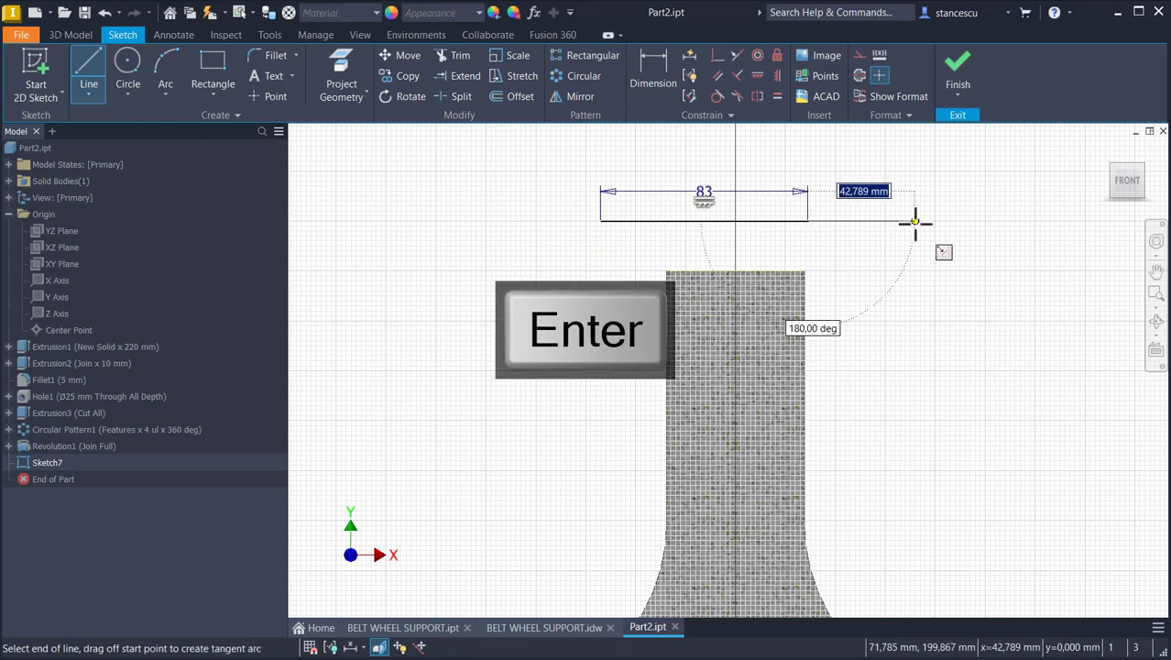
key("Escape")
left_click(744, 219)
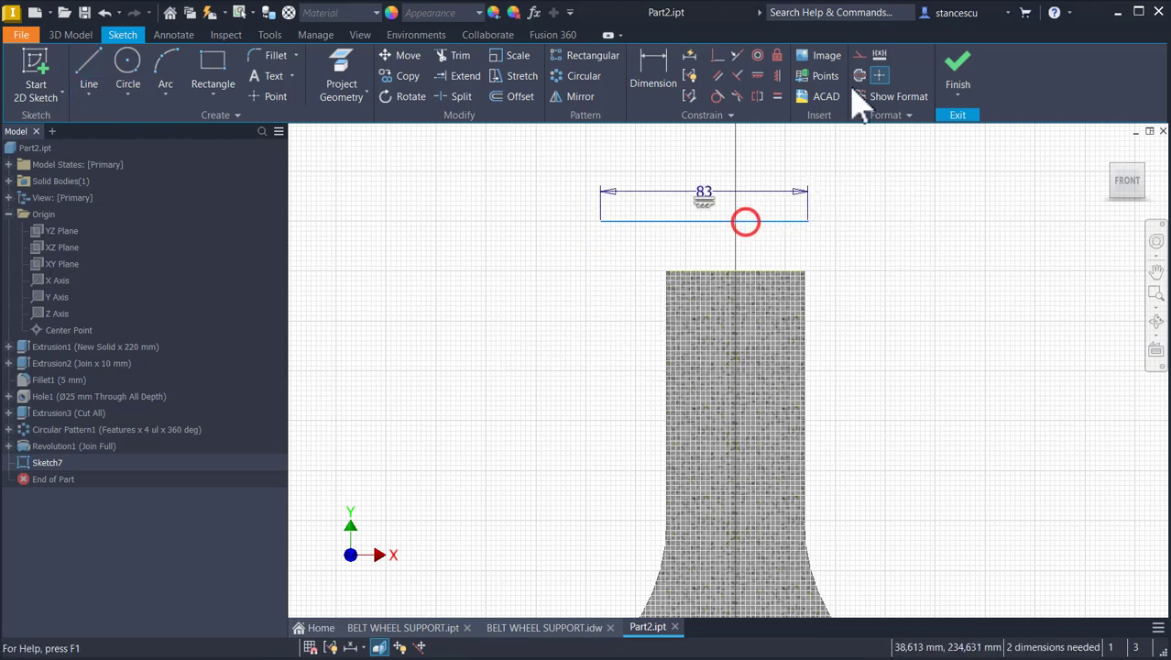
left_click(861, 76)
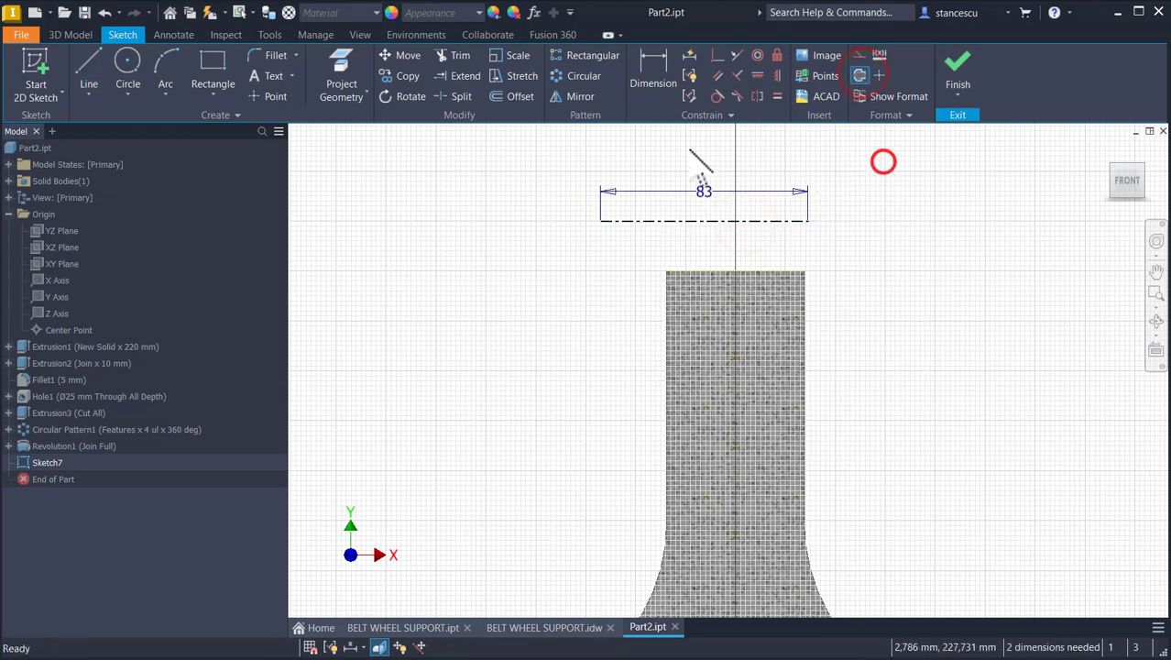
- Dimension the centerline's right endpoint horizontally from the midpoint of the column's top edge and set it to 46 mm
left_click(653, 62)
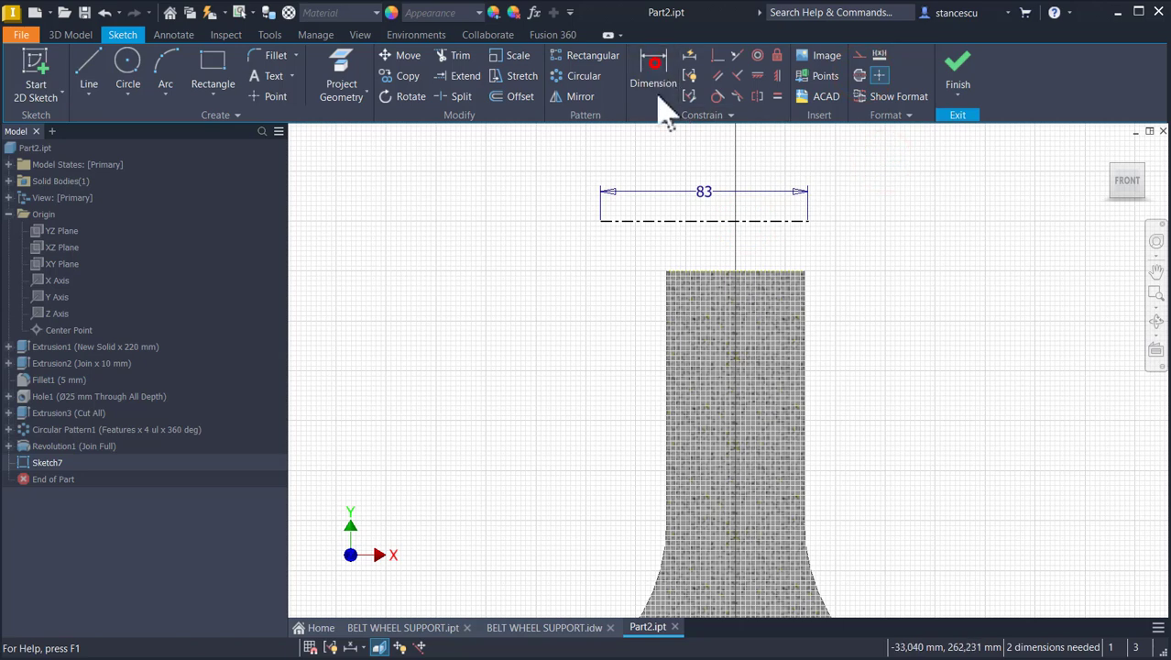
left_click(807, 221)
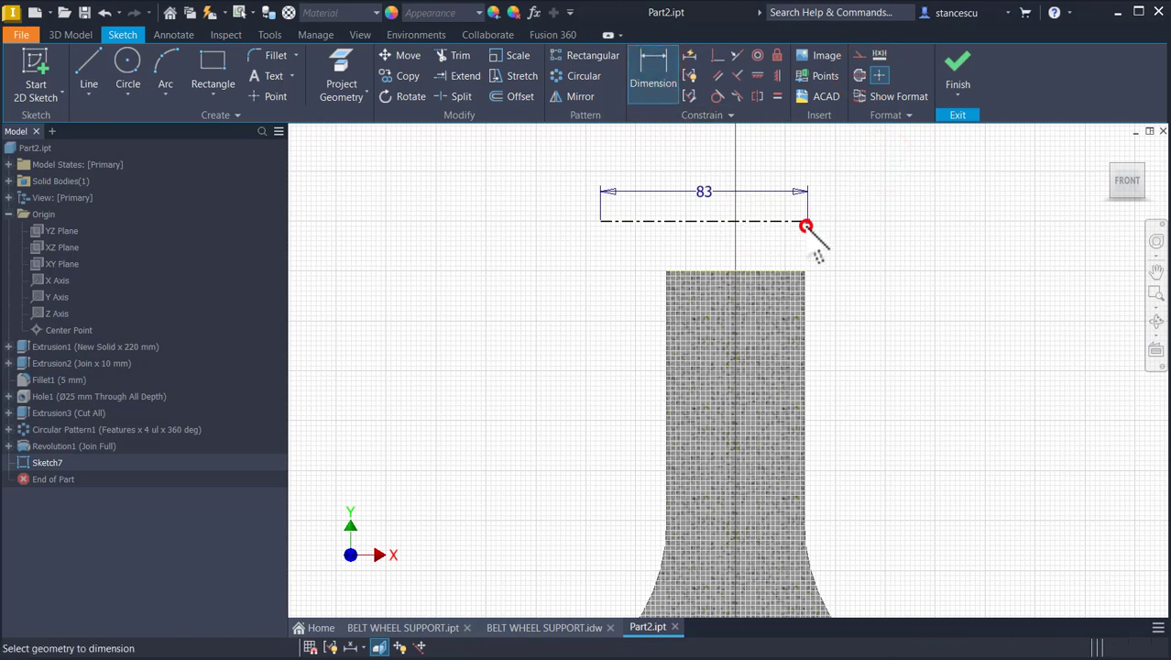
left_click(736, 270)
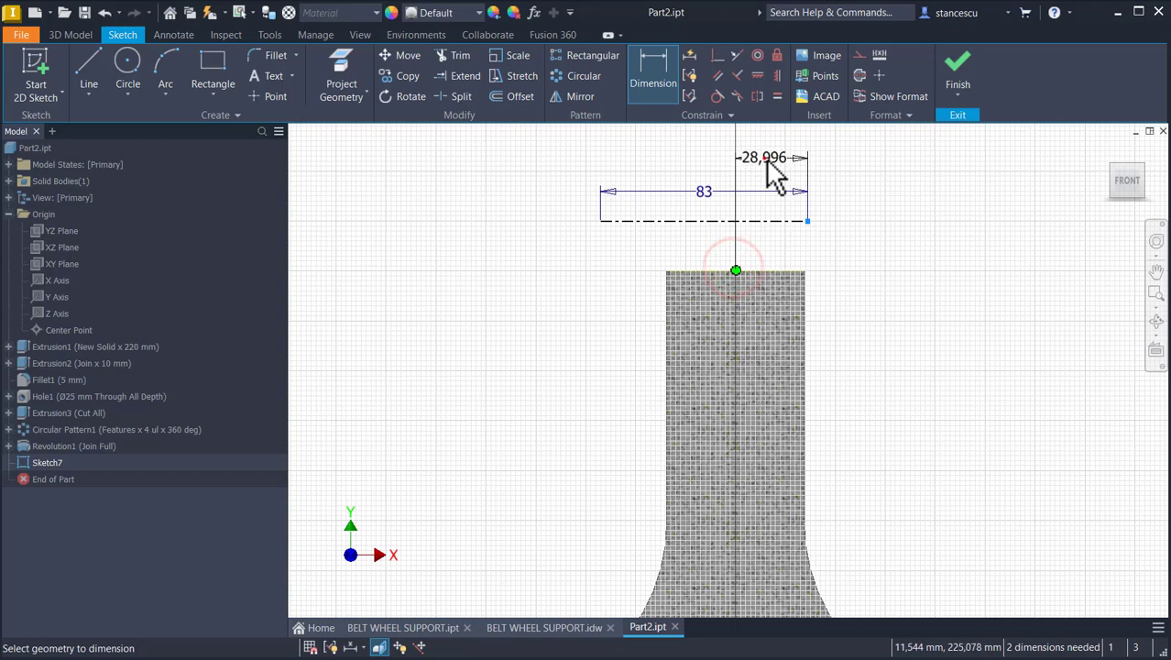
left_click(763, 158)
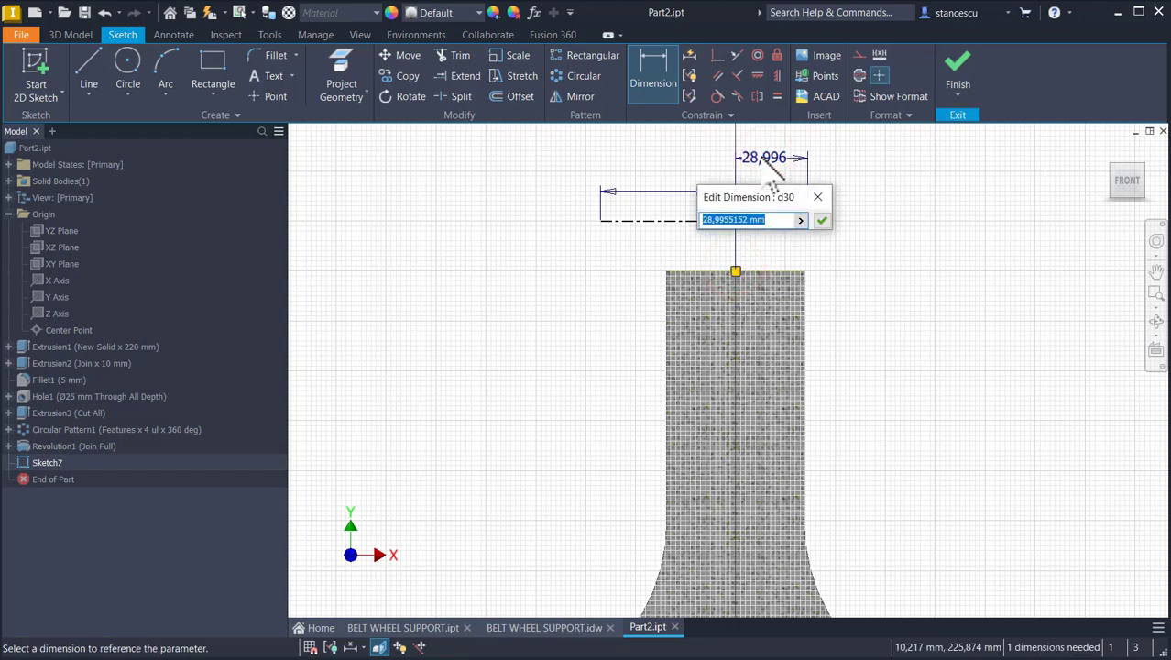
key("Return")
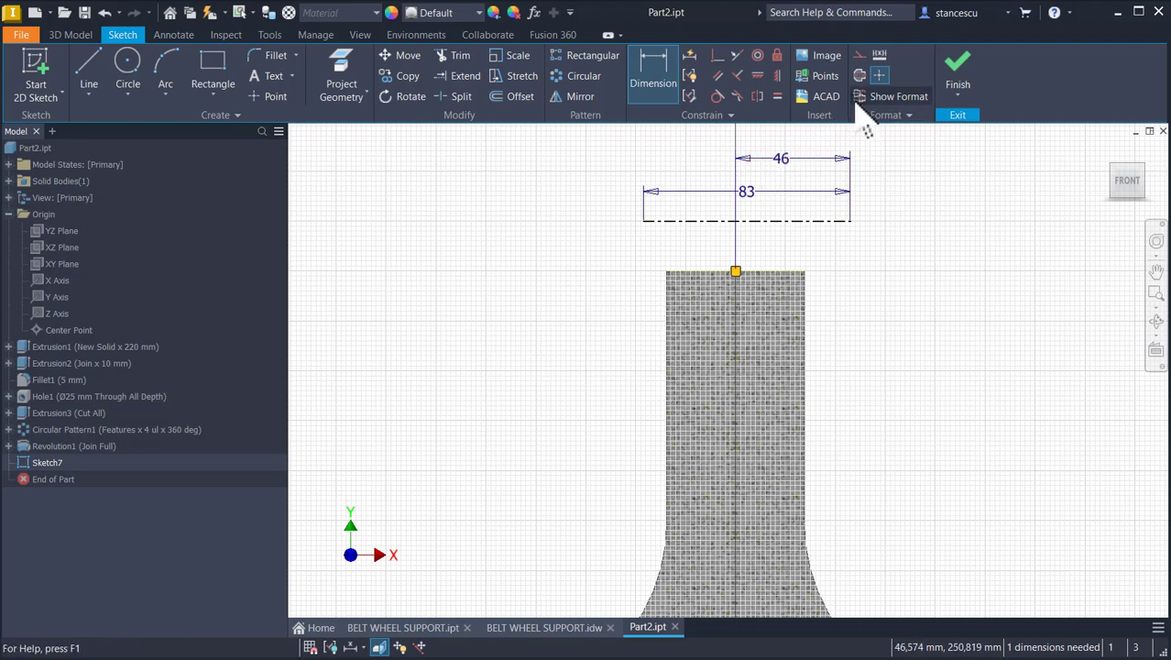
- Add a coincident constraint between the centerline and the midpoint of the column's top edge
left_click(720, 55)
left_click(786, 220)
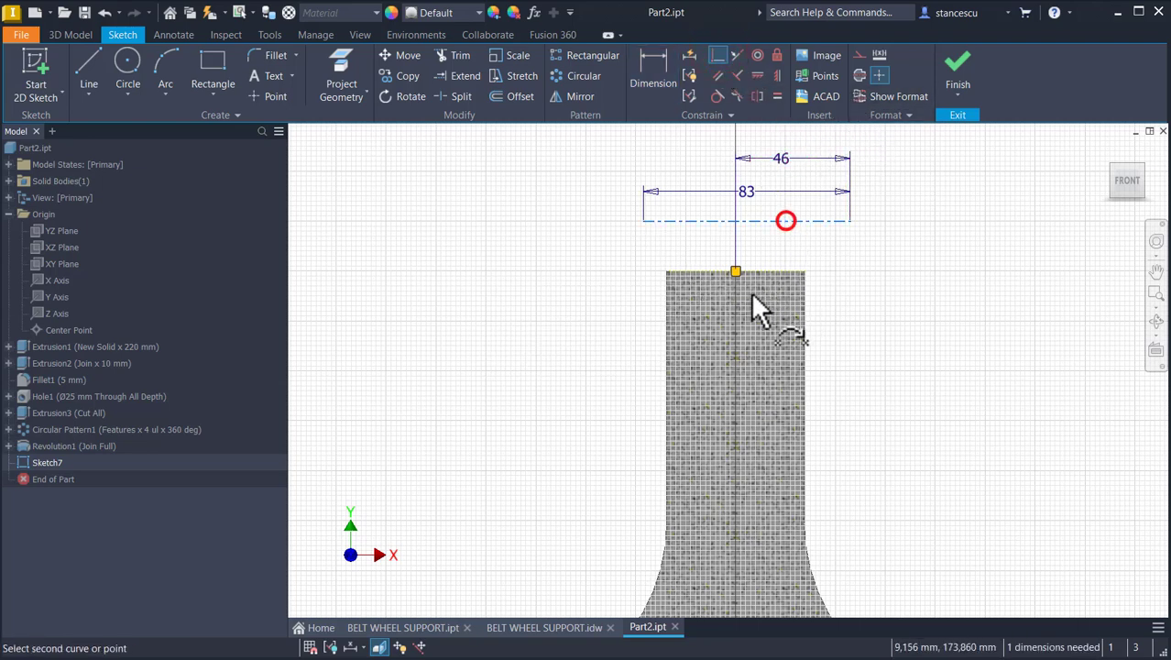
left_click(738, 271)
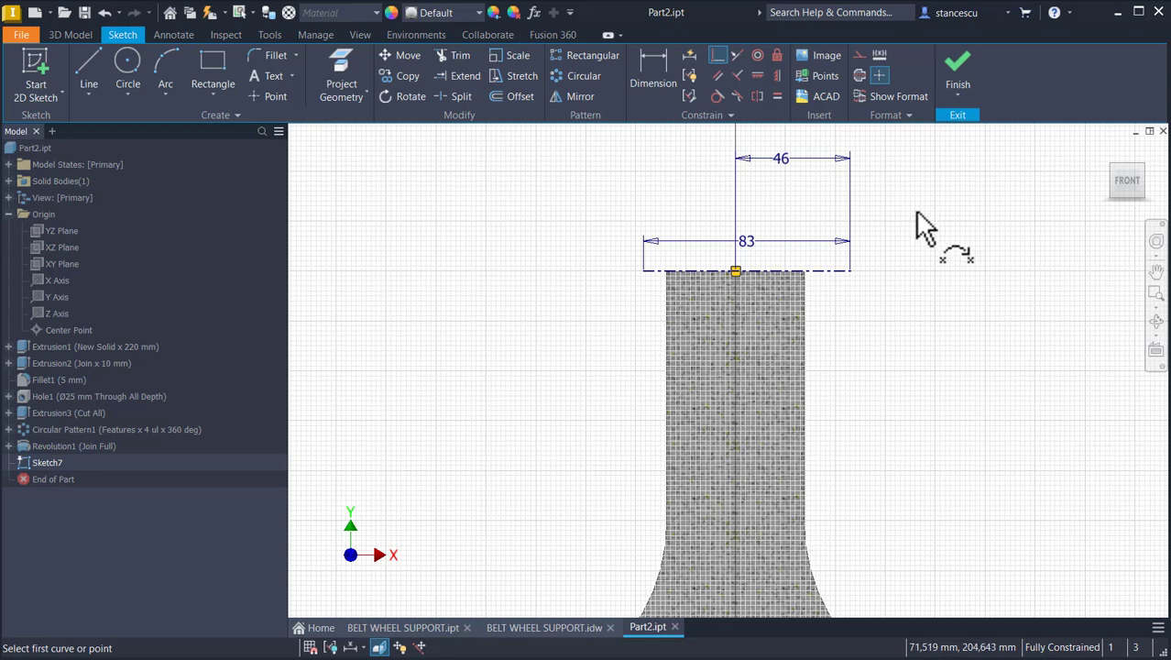
key("Escape")
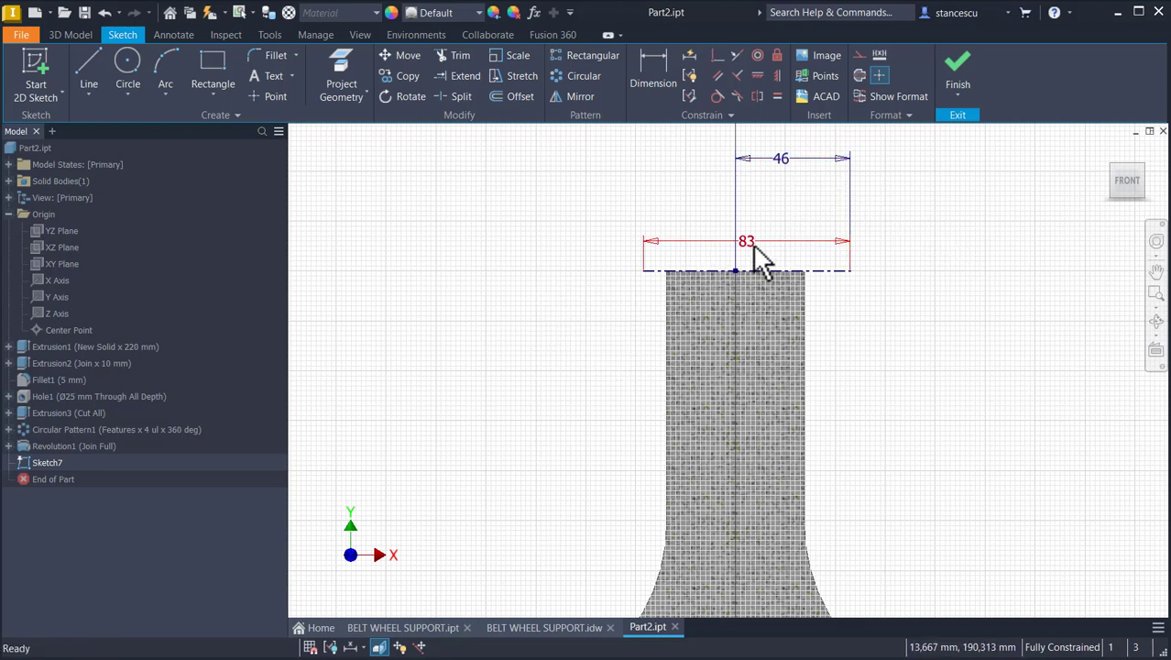
- Reposition the 83 mm dimension below the centerline and the 46 mm dimension just above it
left_click_drag(746, 242, 827, 317)
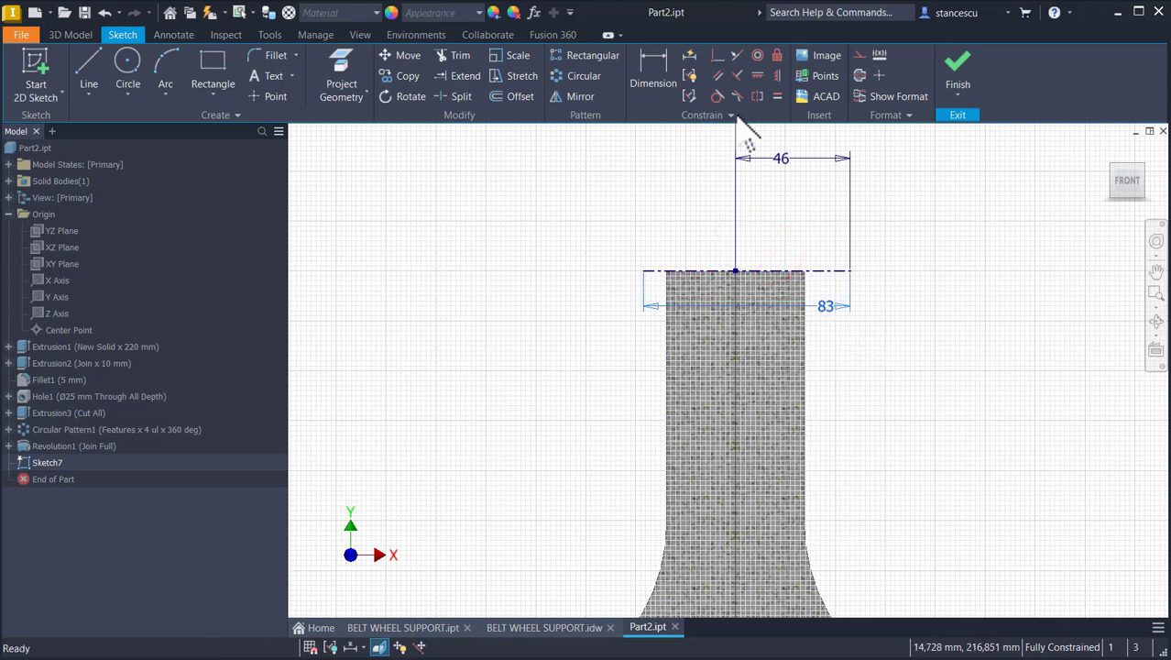
left_click_drag(777, 160, 803, 255)
left_click(921, 218)
key("Num_Lock")
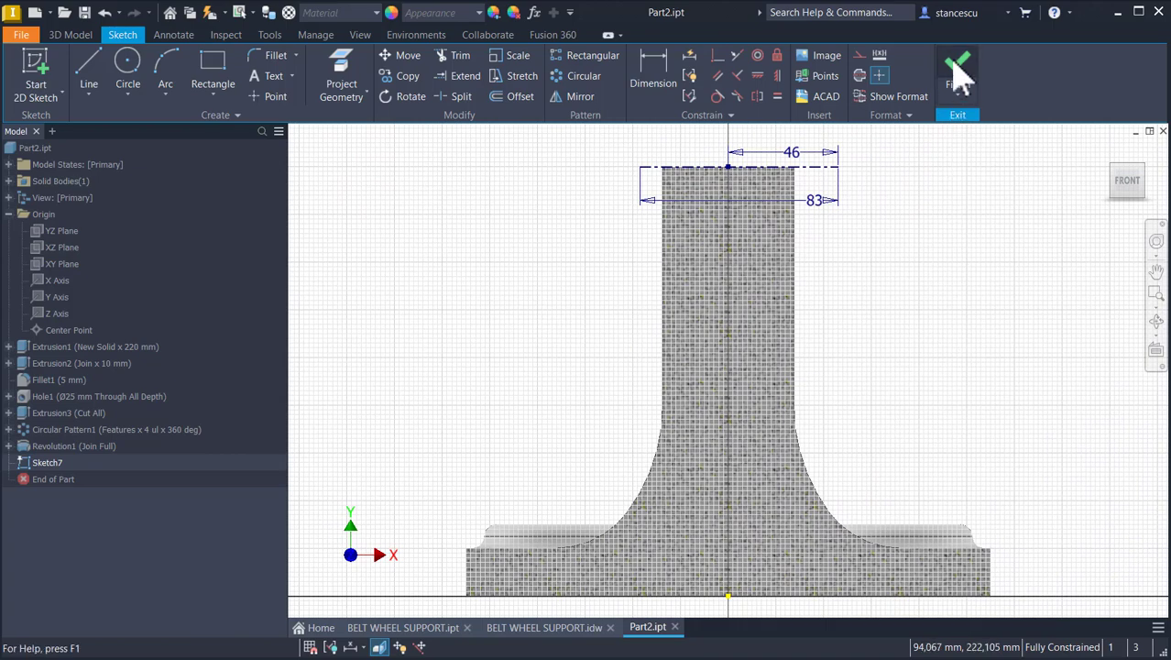
- Draw a vertical line about 44 mm up from the centerline's right end, followed by two tangent arcs curving left, the first about 7.3 mm in radius
middle_click_drag(891, 220, 949, 419)
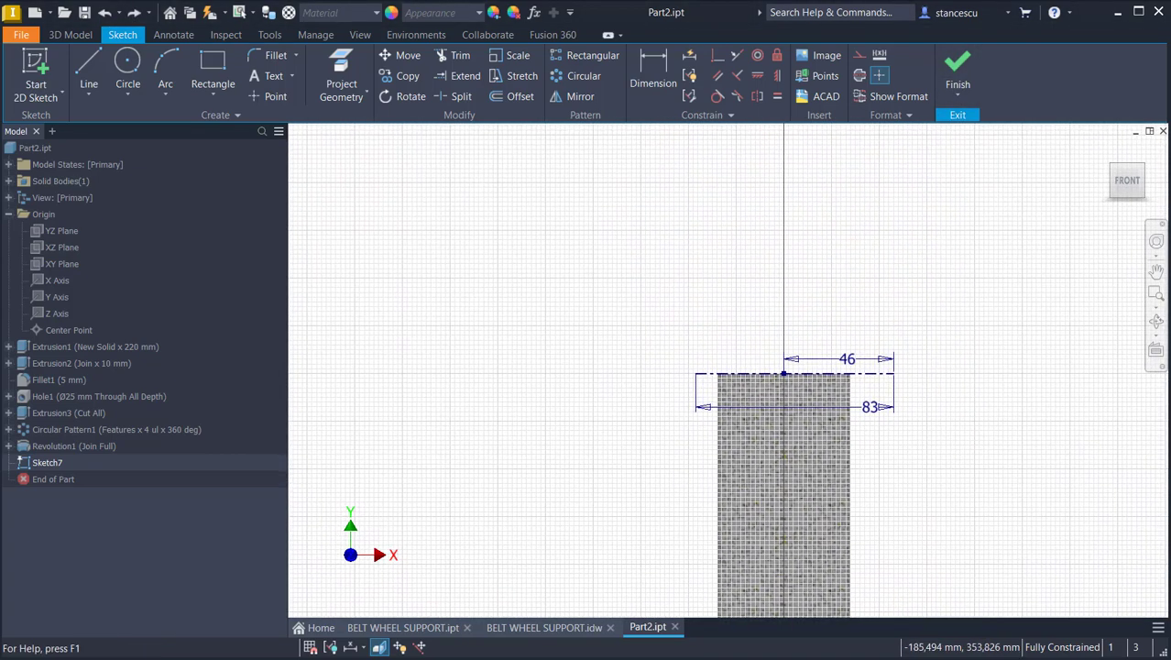
left_click(89, 65)
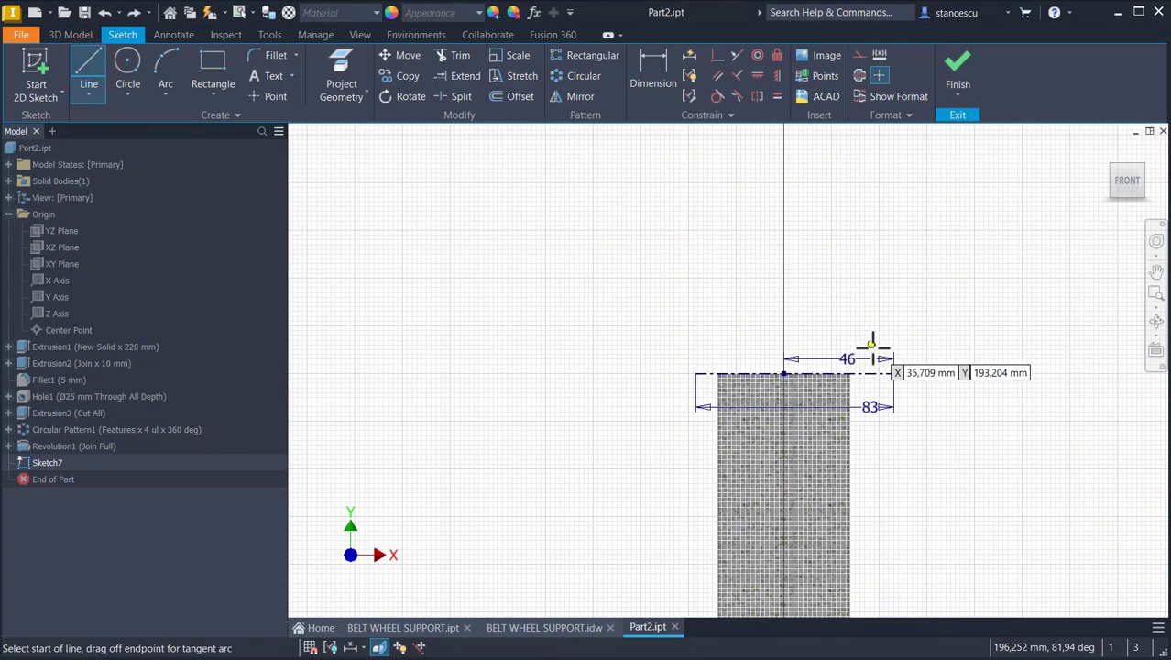
left_click(890, 373)
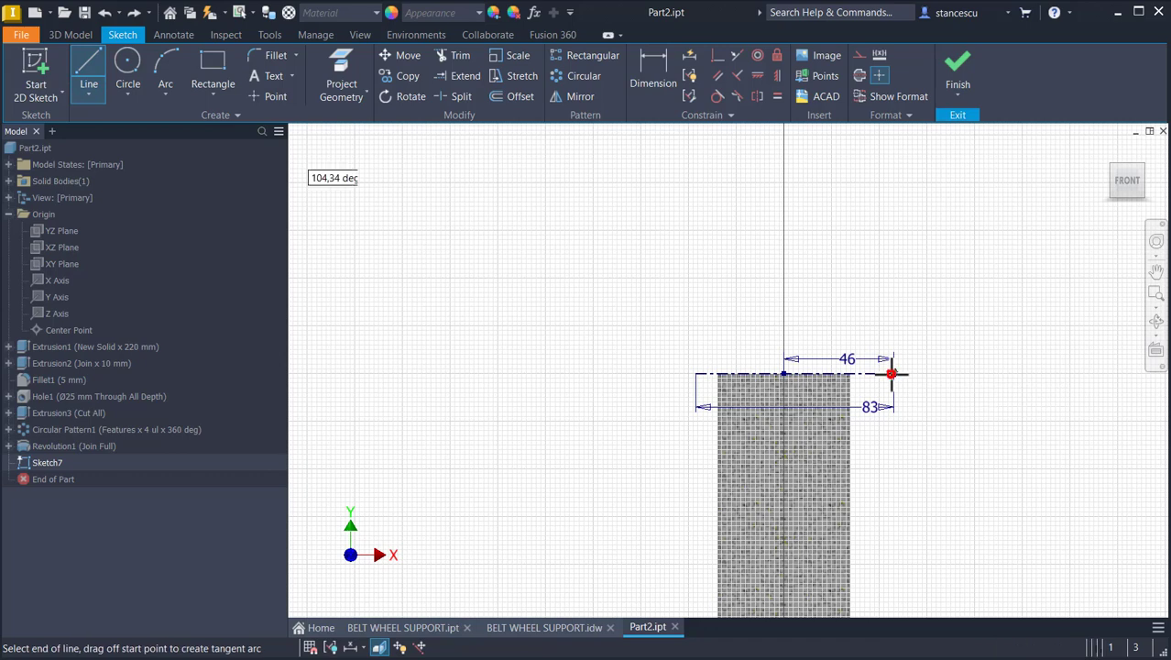
left_click(893, 268)
left_click_drag(893, 266, 864, 257)
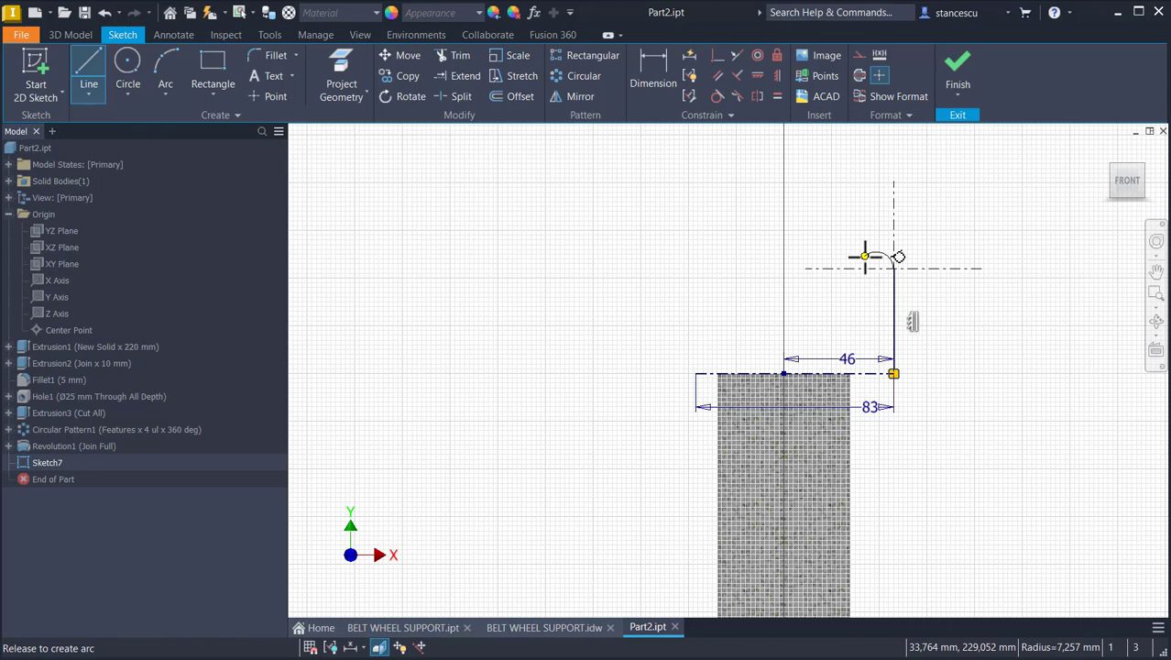
left_click_drag(864, 256, 832, 261)
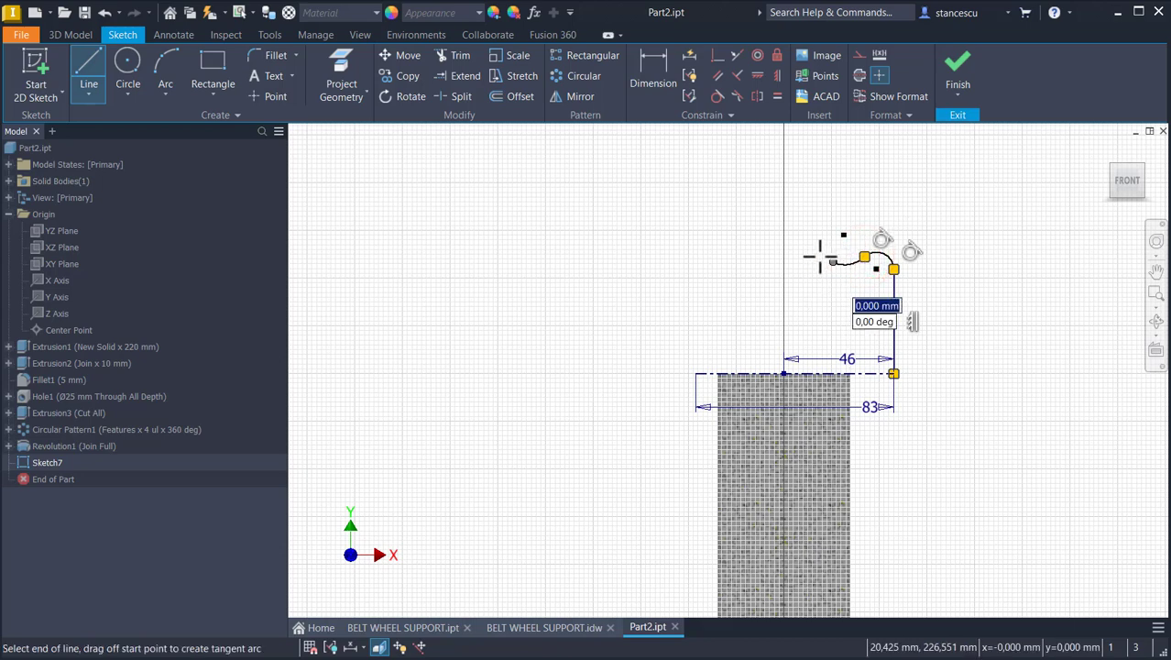
- Continue the profile with a line sloping up to the left and two tangent arcs, the last about 9.4 mm in radius
left_click(738, 224)
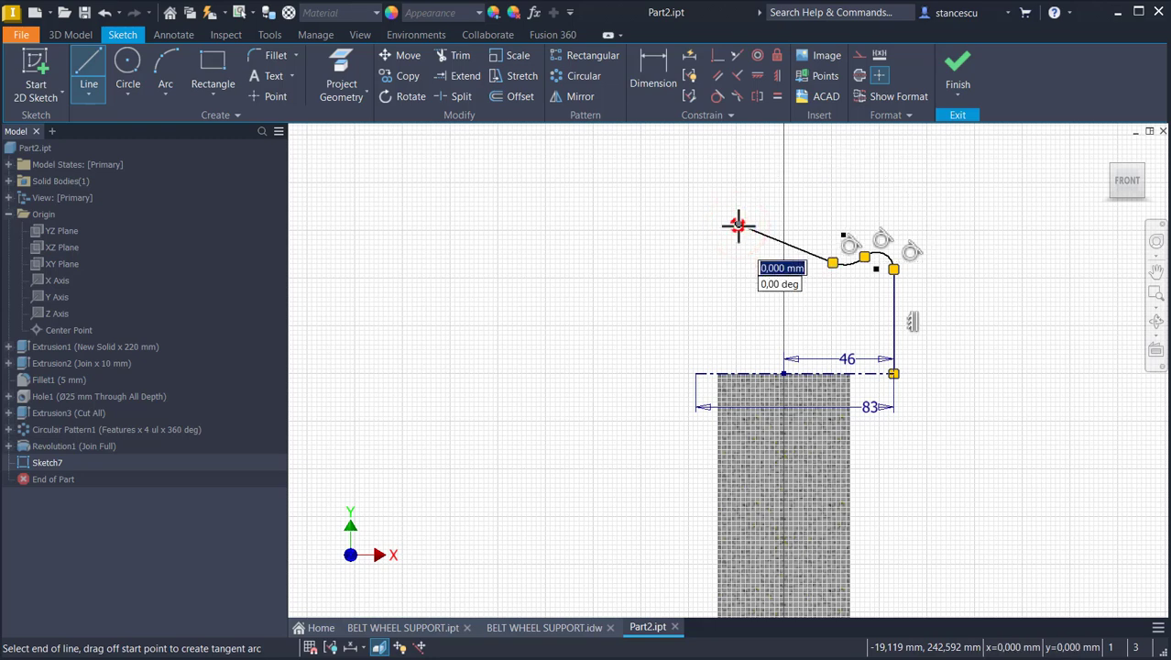
left_click_drag(739, 224, 723, 206)
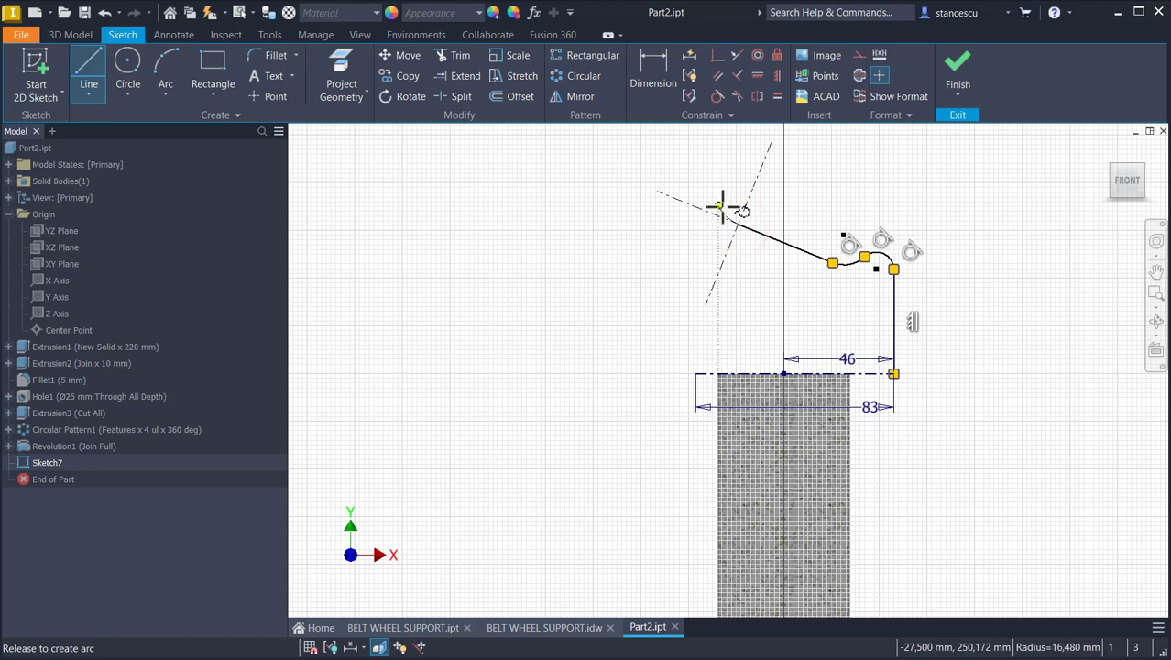
left_click_drag(723, 203, 680, 222)
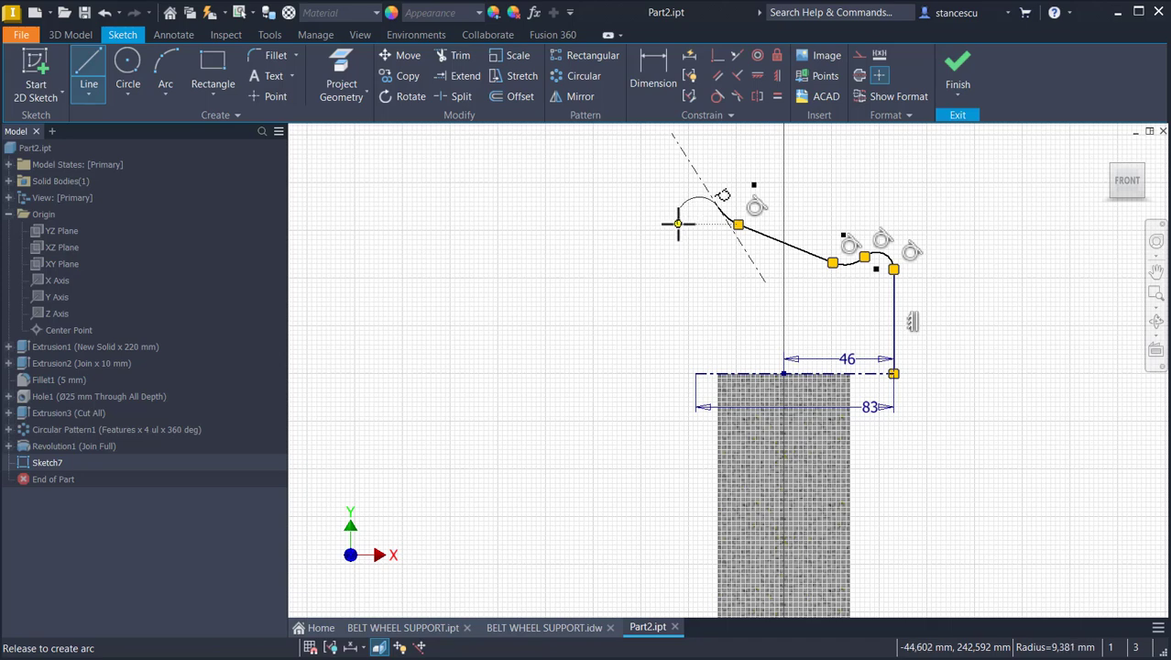
left_click_drag(679, 223, 677, 216)
key("Escape")
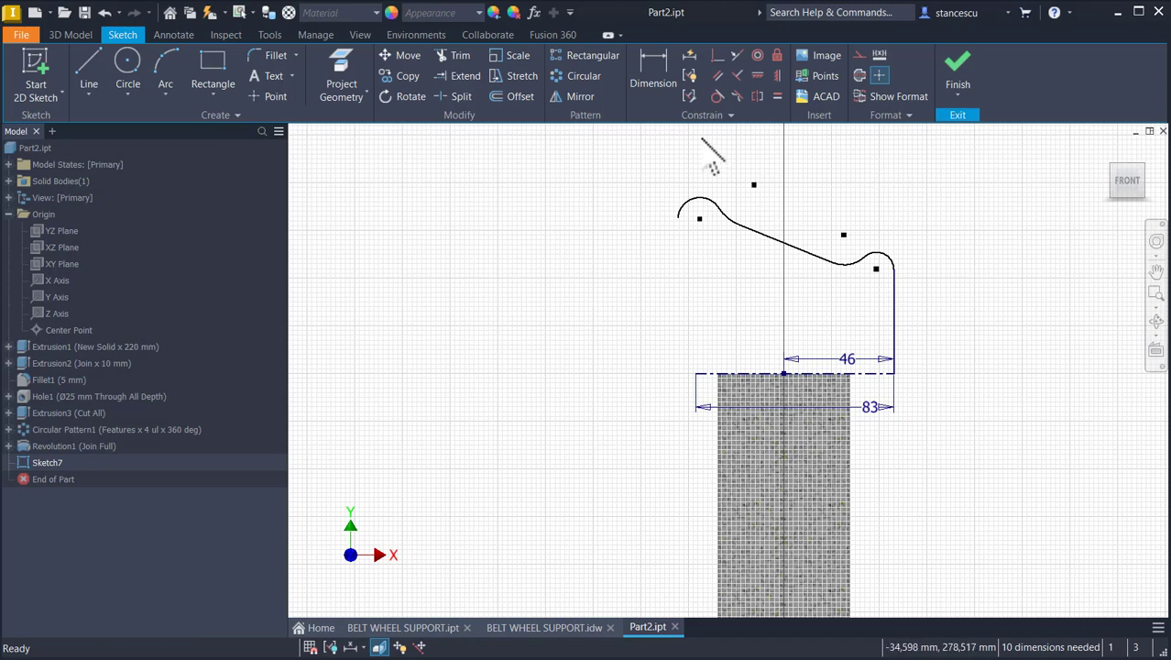
- Apply equal constraints between the two right-hand arcs and between the two left-hand arcs of the profile
left_click(777, 96)
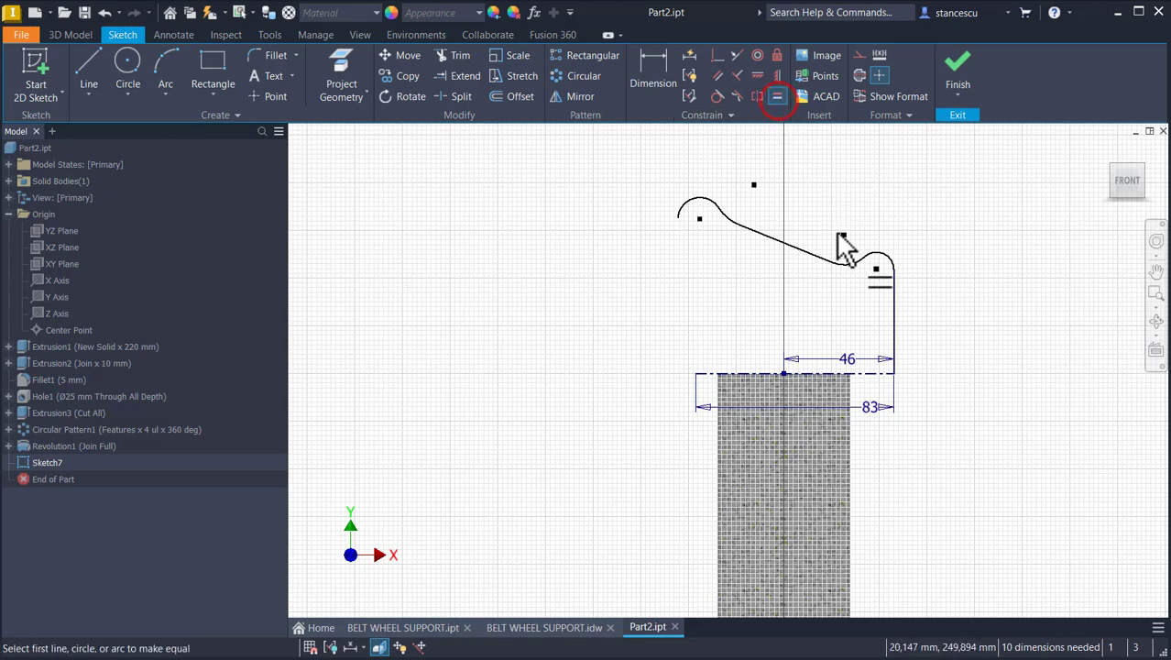
left_click(847, 265)
left_click(882, 261)
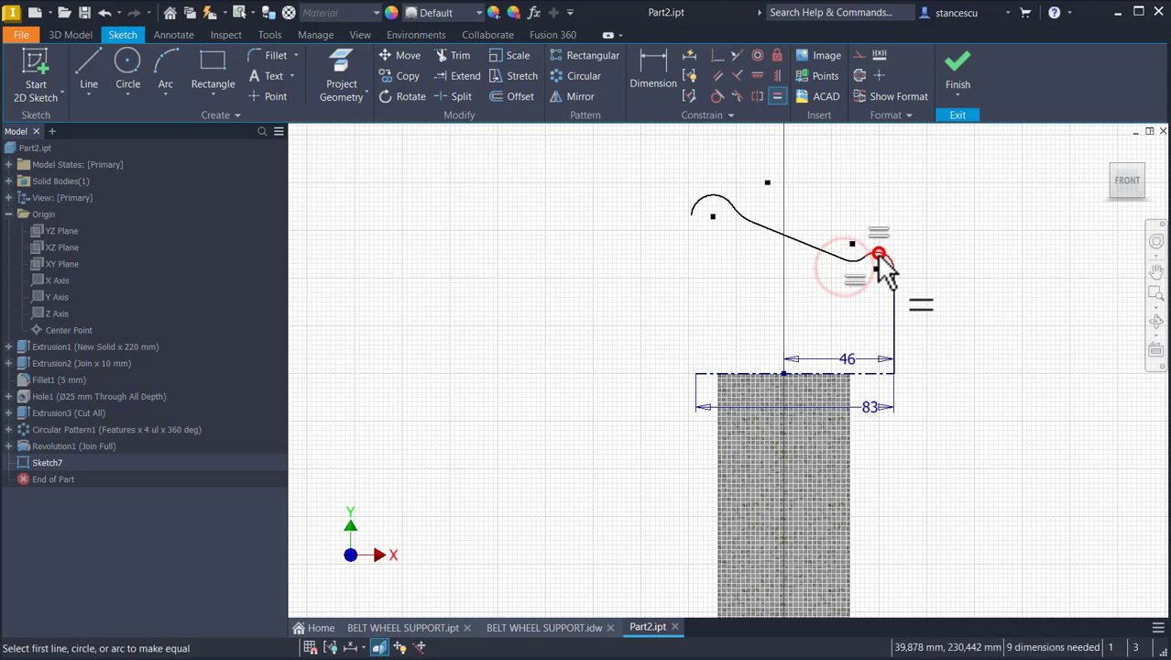
left_click(738, 211)
left_click(699, 194)
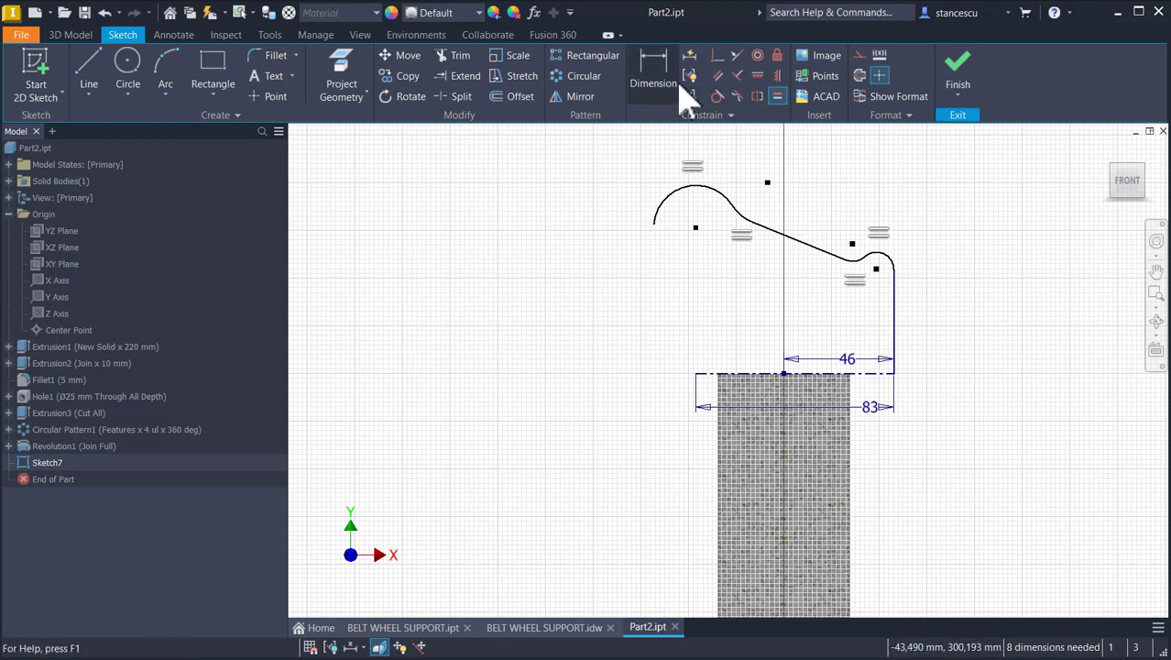
- Dimension the radius of the arc at the top of the vertical line and set it to 5 mm
left_click(650, 62)
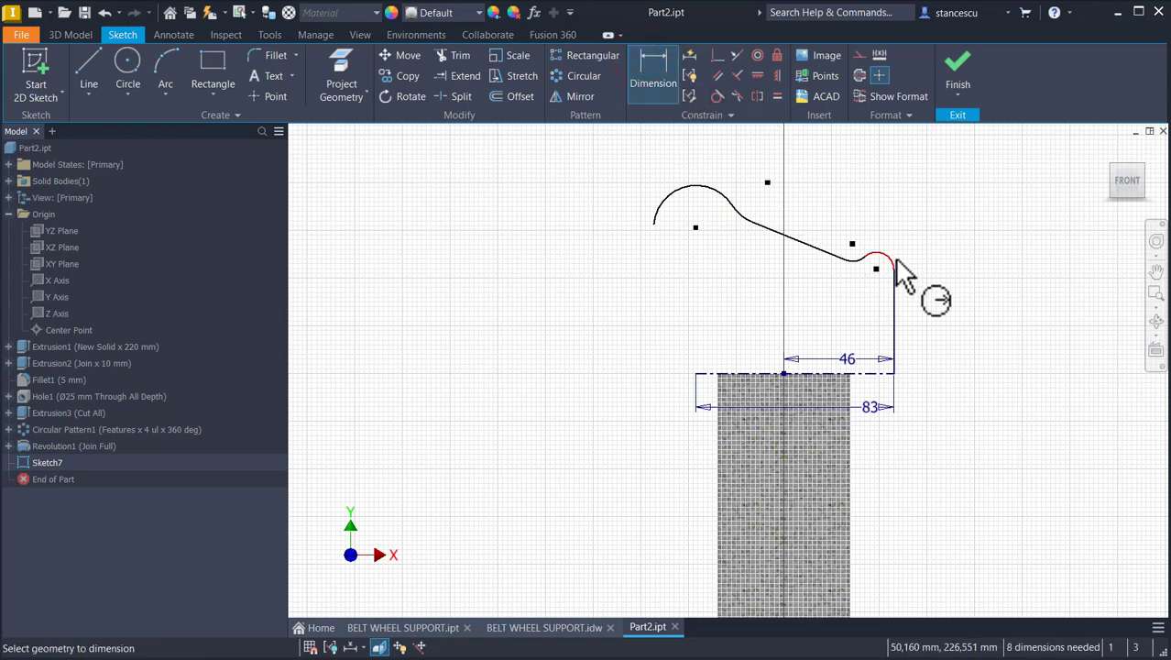
left_click(897, 263)
left_click(915, 260)
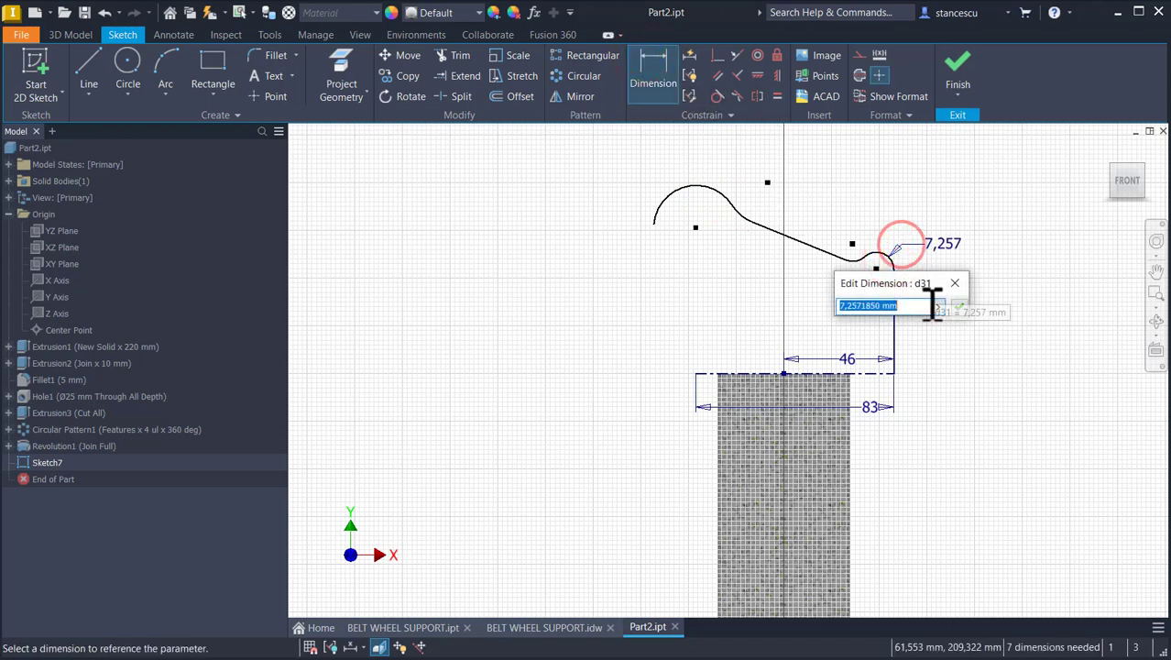
type("5")
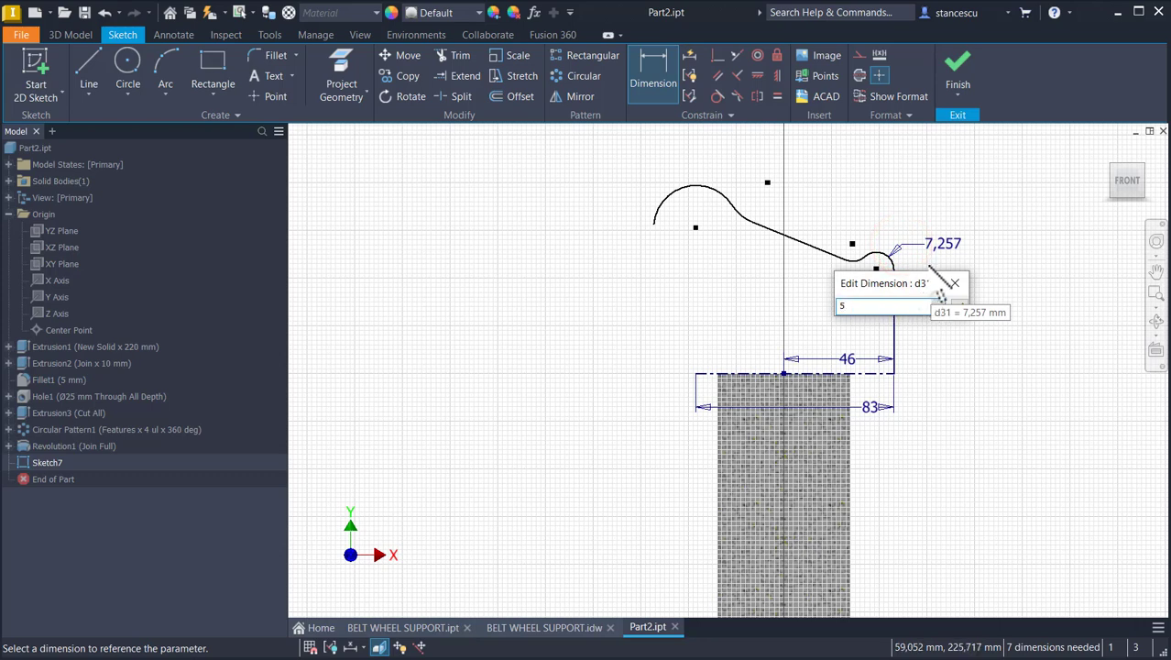
left_click(957, 308)
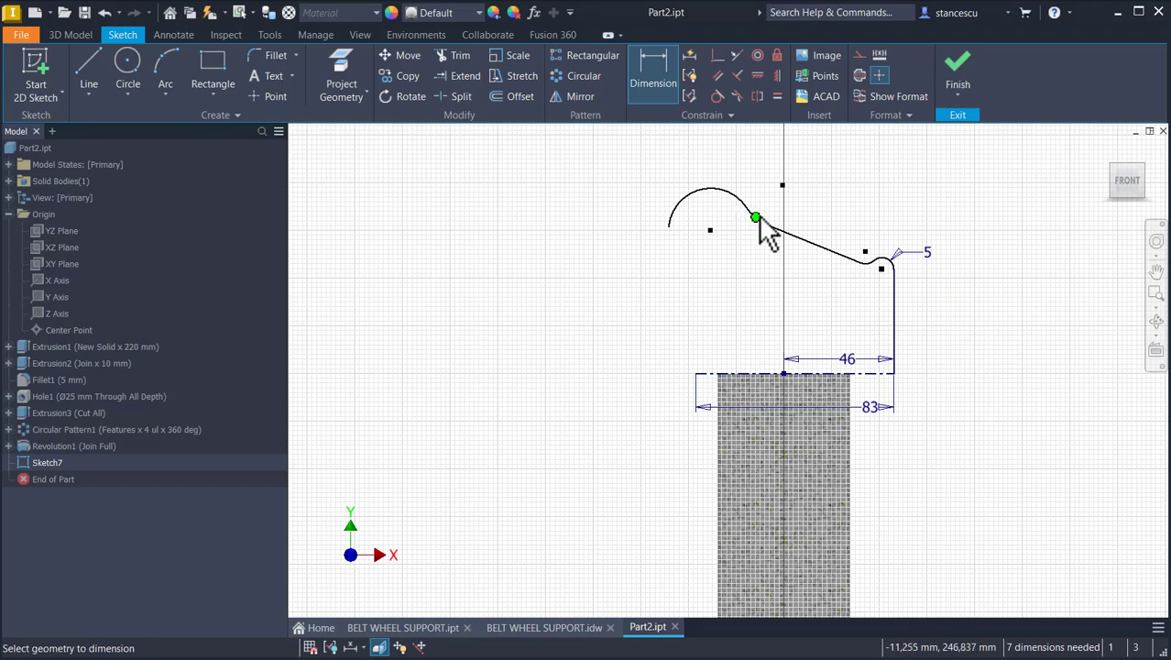
- Dimension the radius of the profile's leftmost arc and set it to 8 mm
left_click(701, 190)
left_click(687, 188)
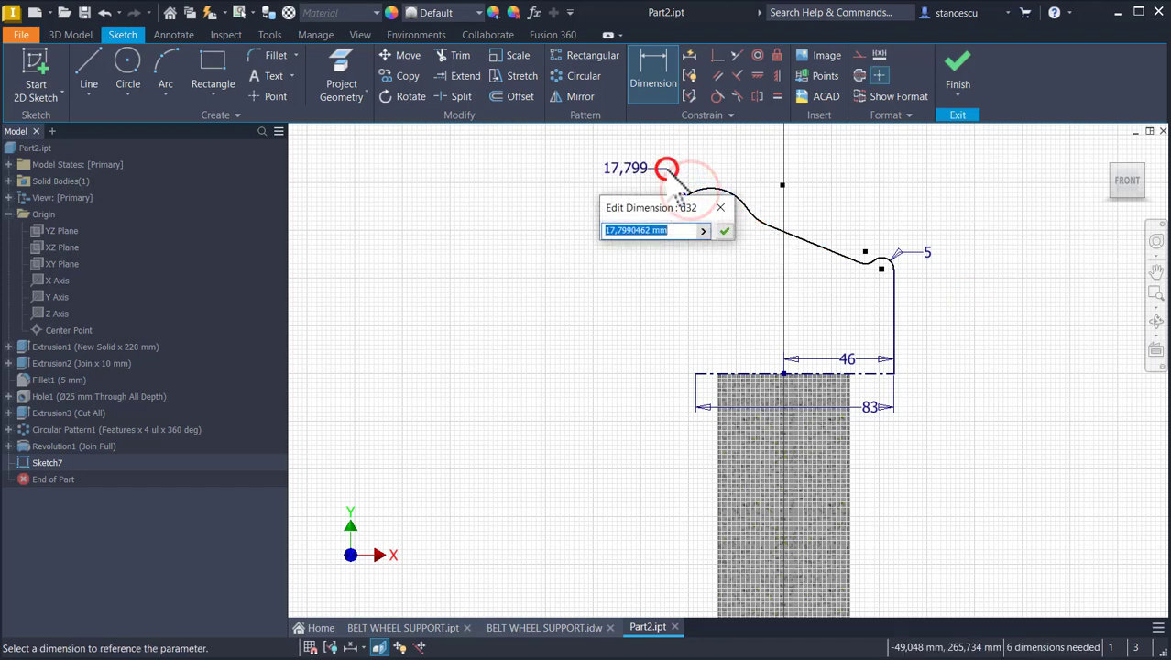
type("8")
key("Return")
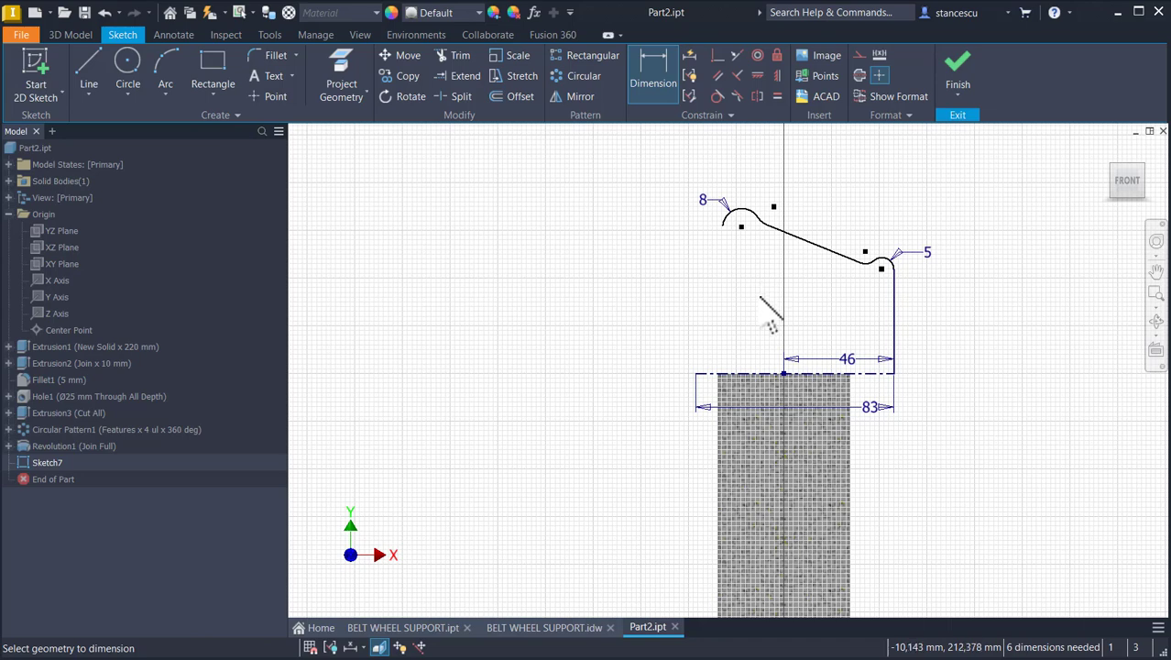
key("Escape")
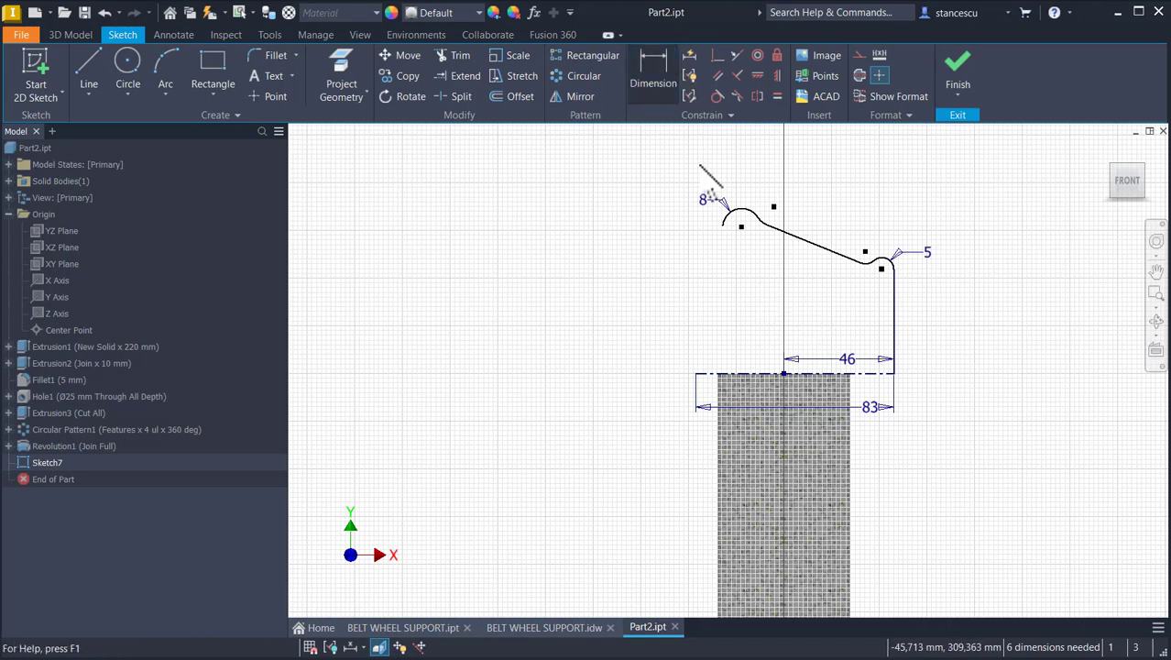
- Add a diameter dimension from the centerline to the top of the 5 mm arc and set it to 85 mm
key("d")
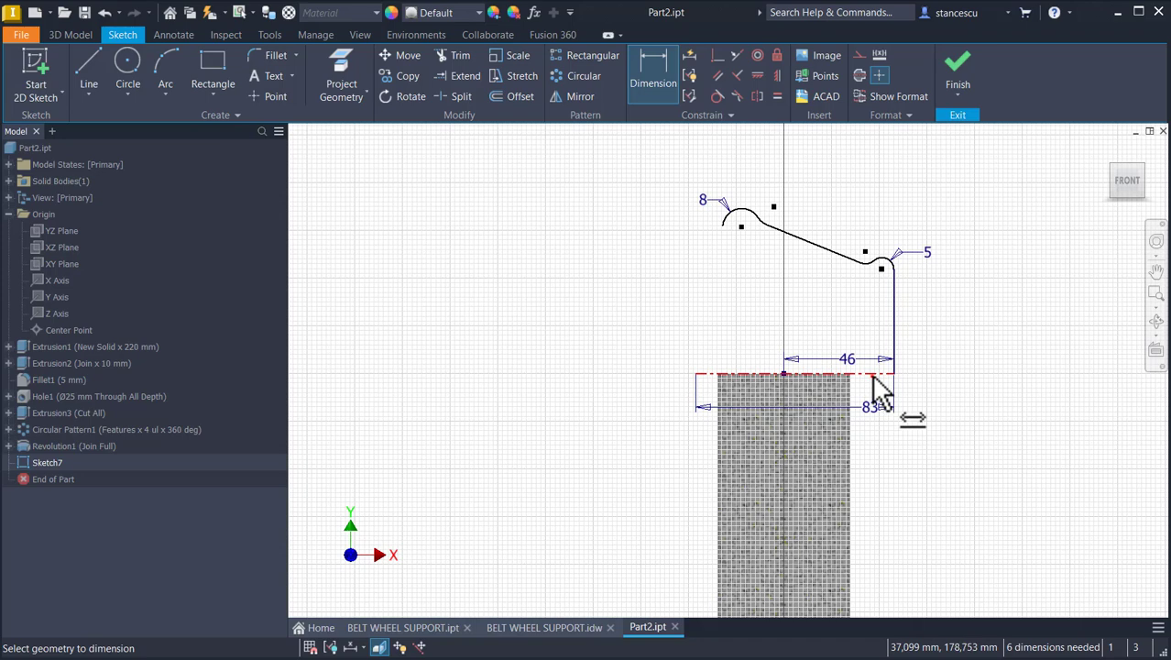
left_click(873, 377)
scroll(893, 286, "up", 4)
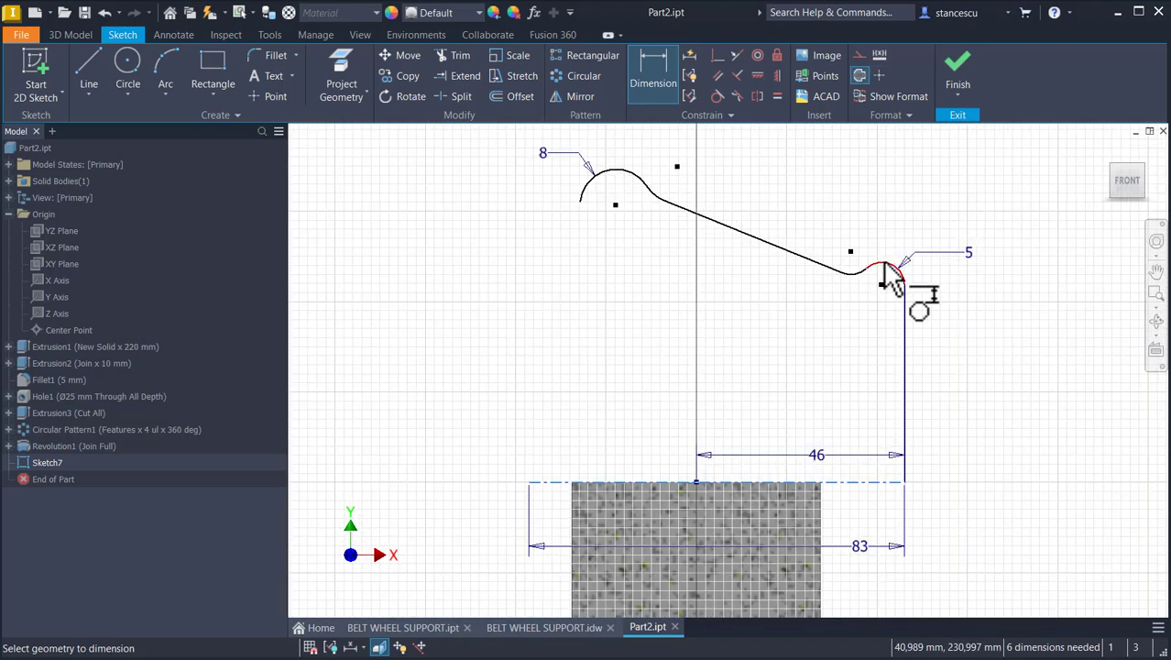
key("Escape")
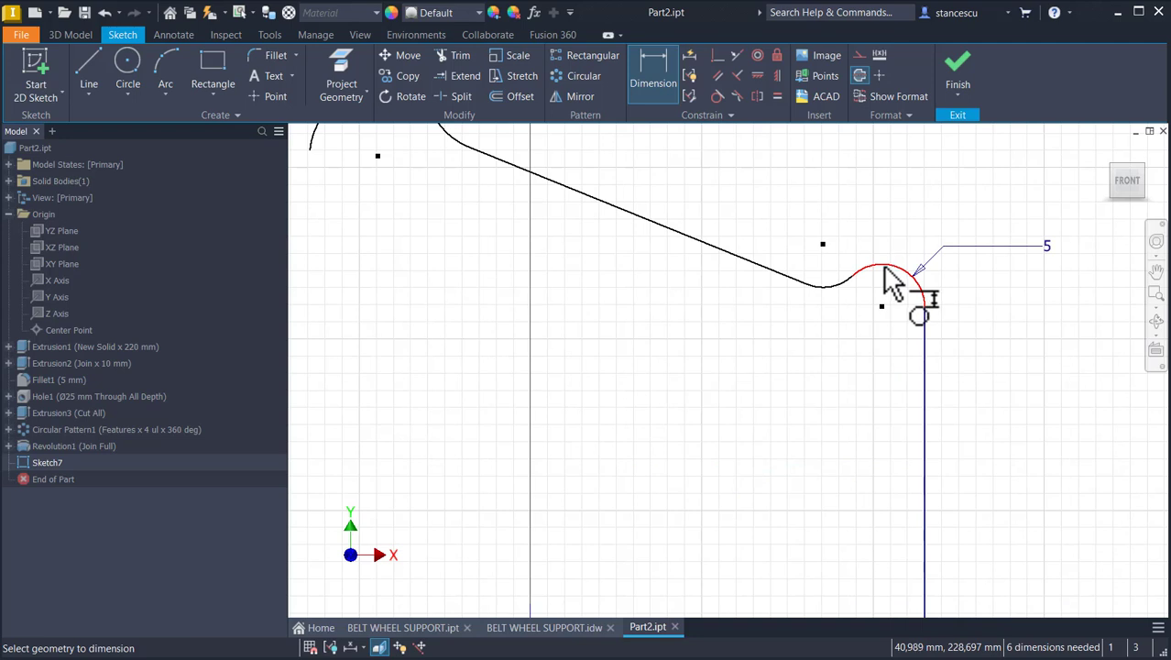
left_click(893, 286)
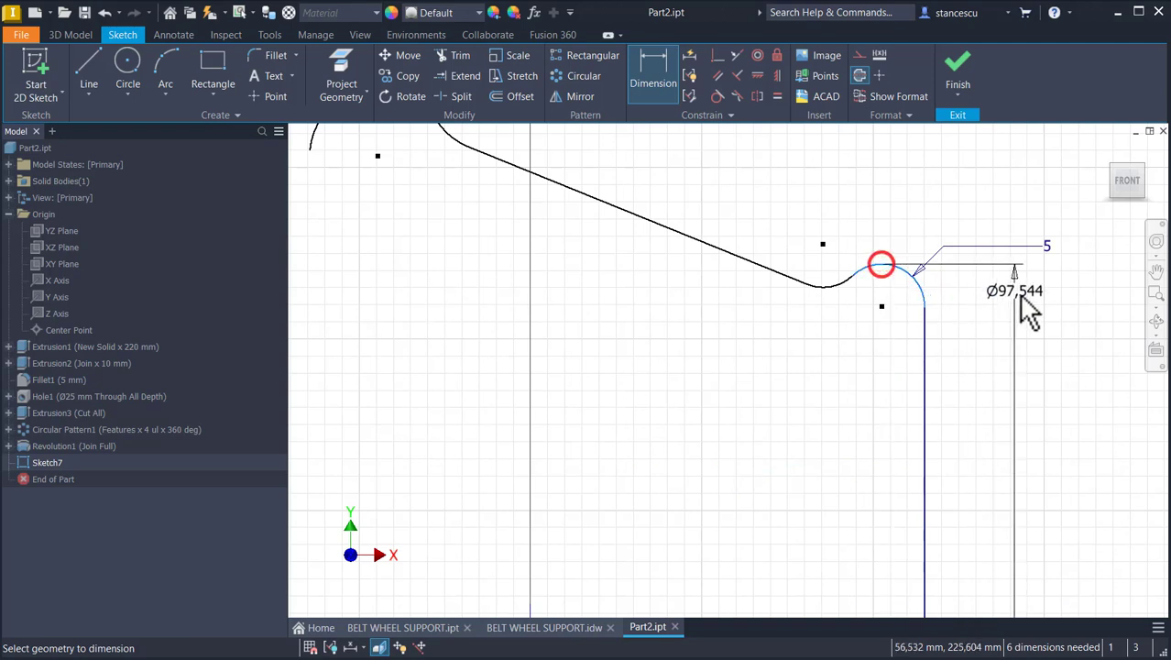
left_click(1012, 461)
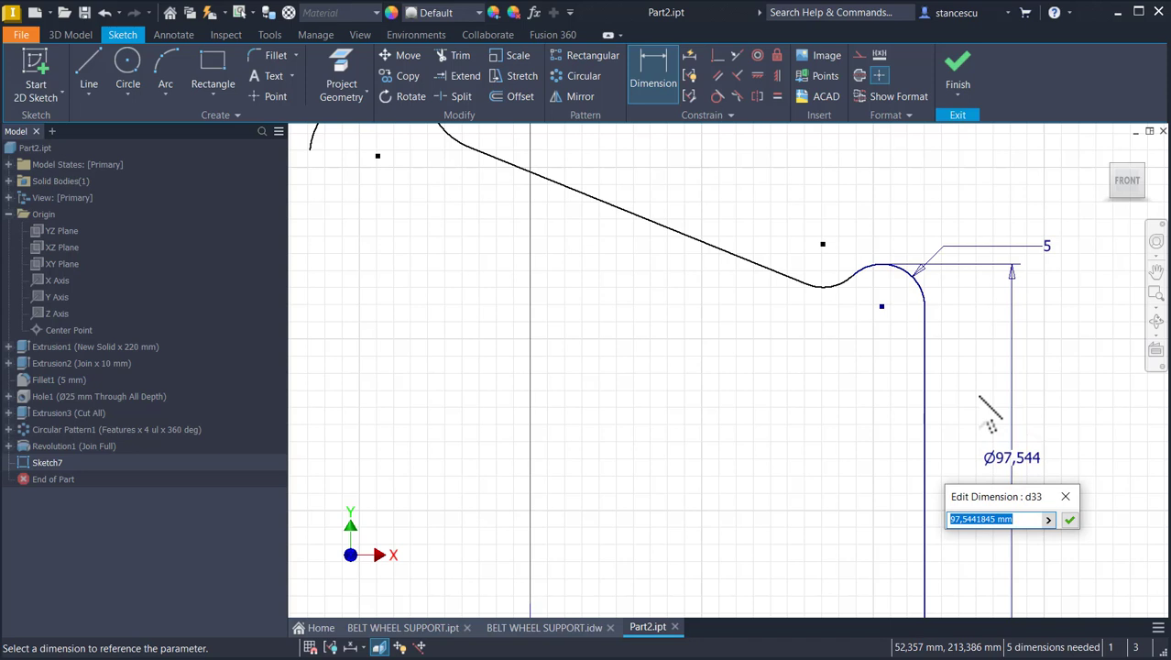
type("85")
key("Return")
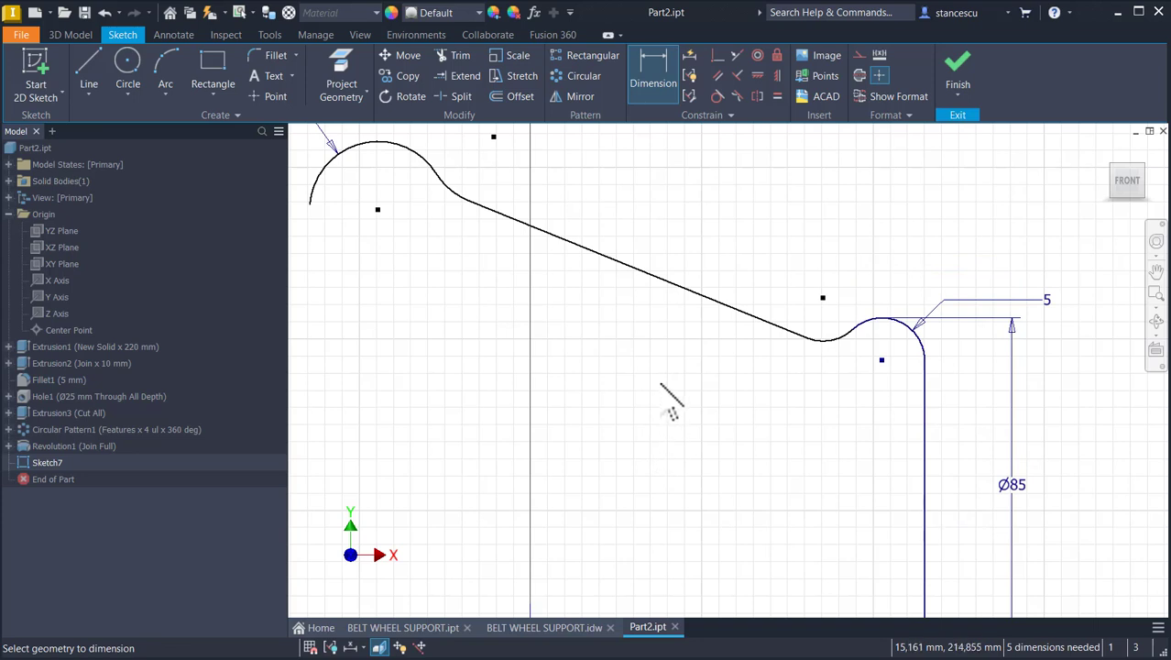
- Dimension the angle between the profile's sloped line and the horizontal centerline and set it to 42/2 degrees
scroll(671, 403, "down", 3)
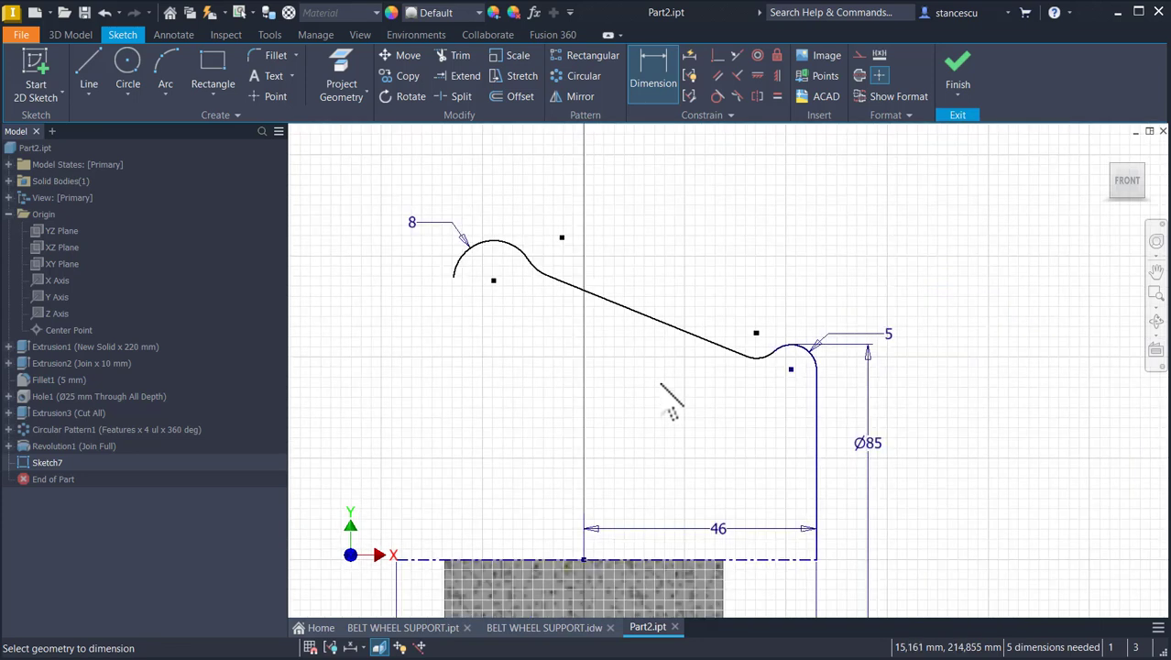
left_click(610, 302)
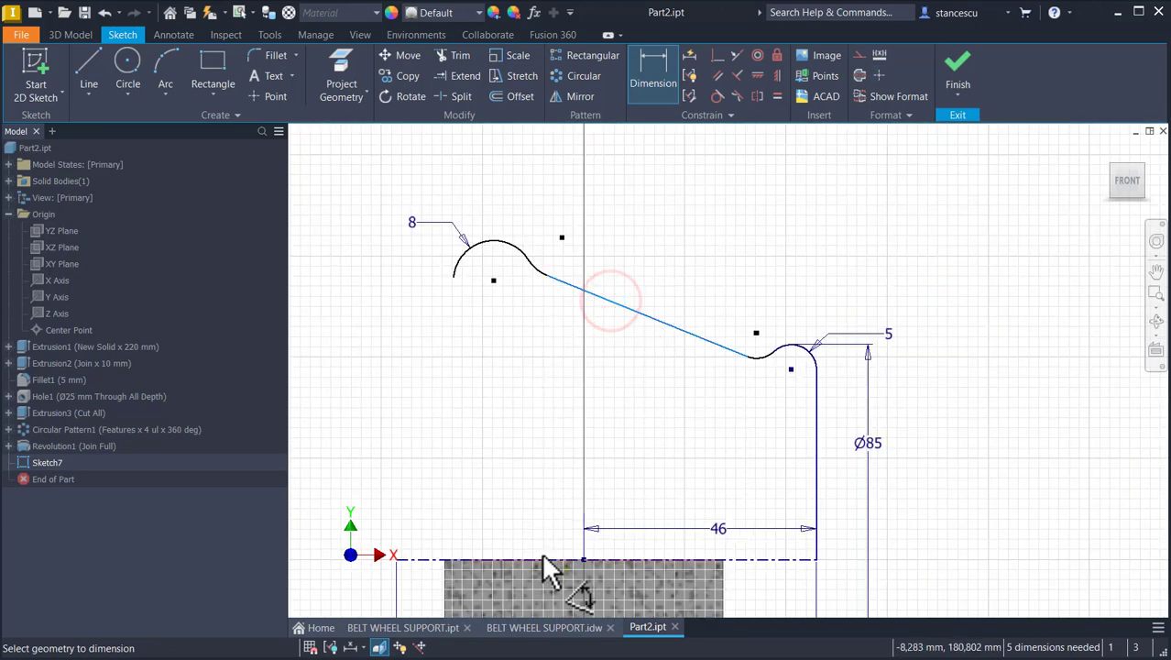
left_click(542, 557)
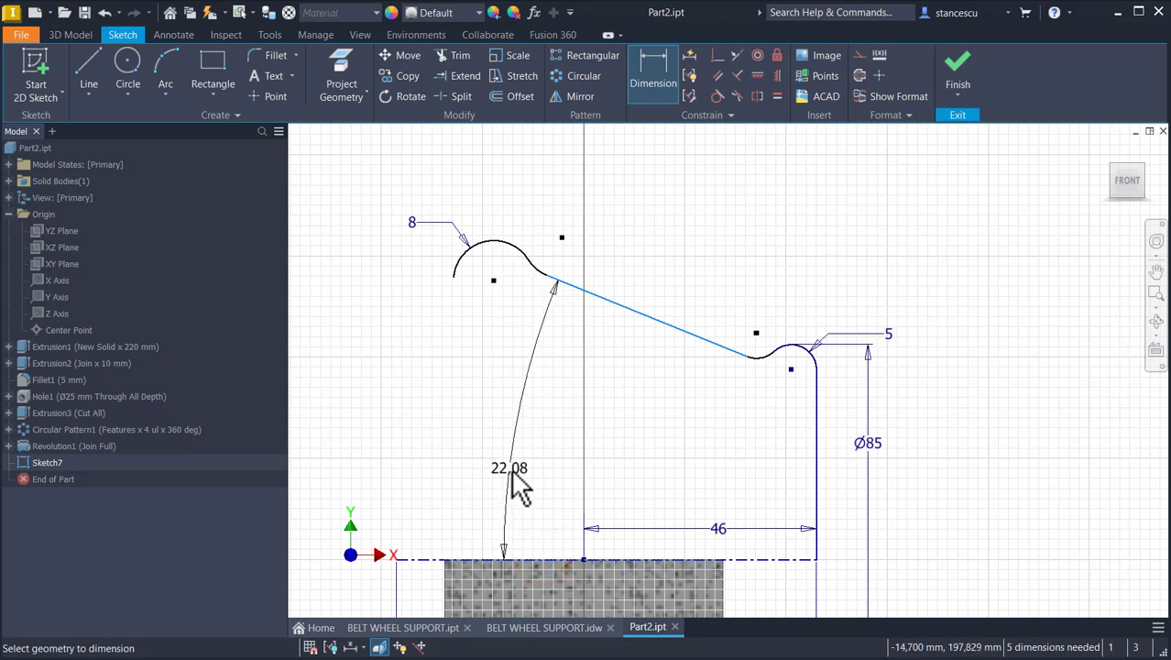
left_click(520, 480)
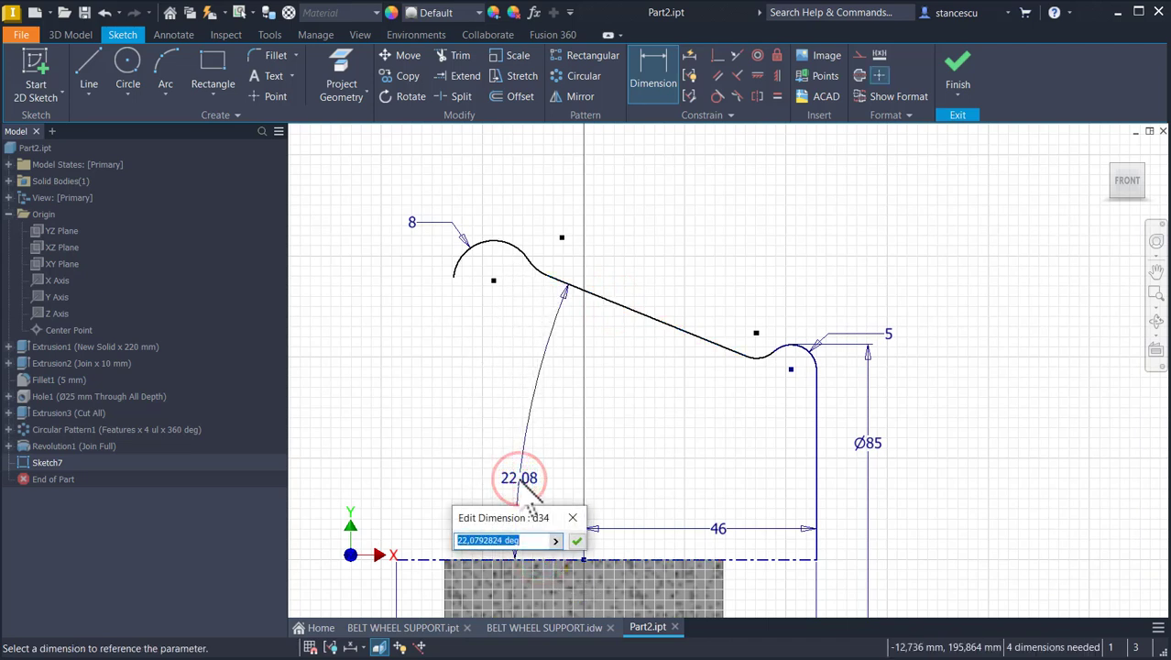
type("42/2")
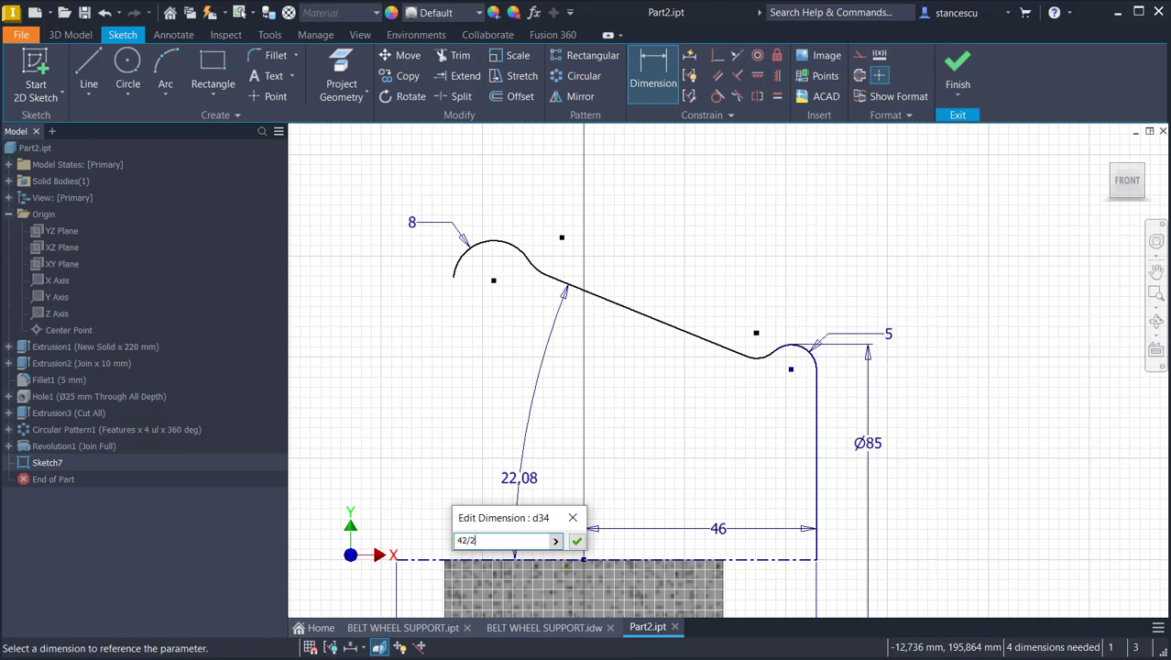
key("Return")
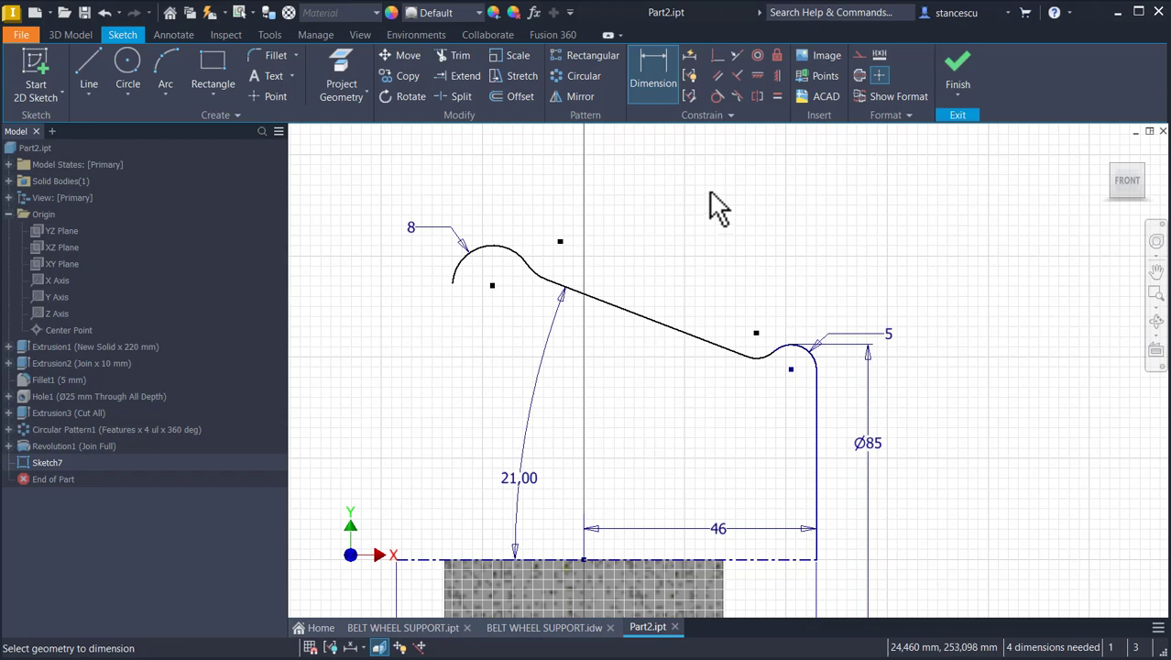
- Add a diameter dimension from the centerline to the top of the 8 mm arc and set it to 140 mm
left_click(418, 559)
left_click(492, 246)
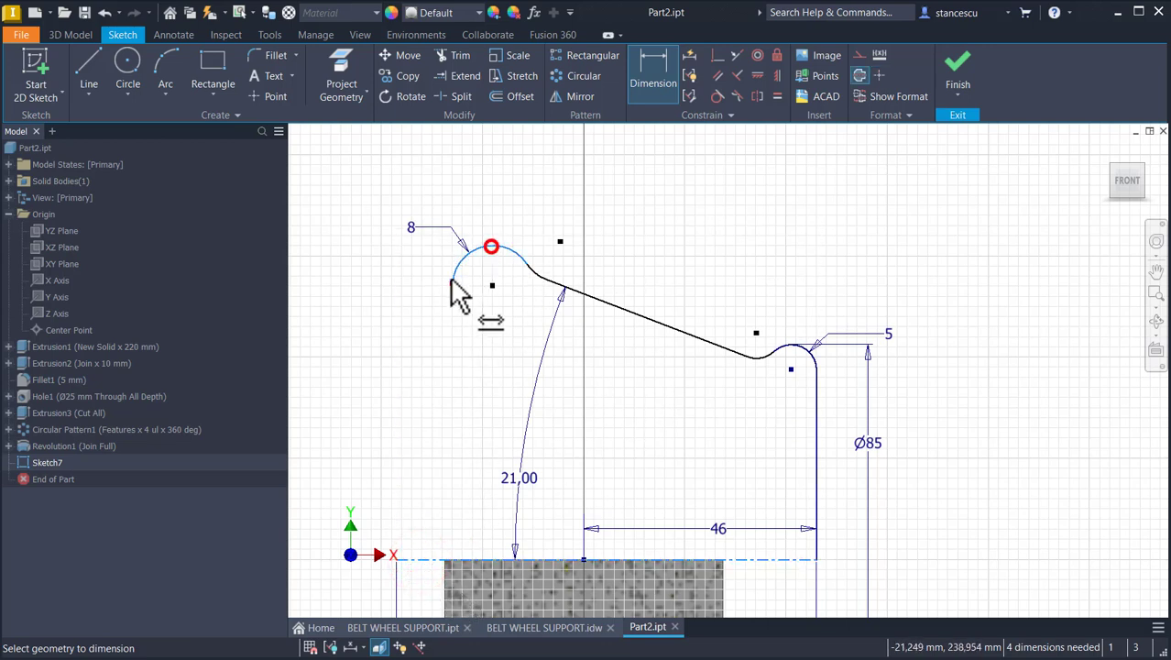
left_click(355, 381)
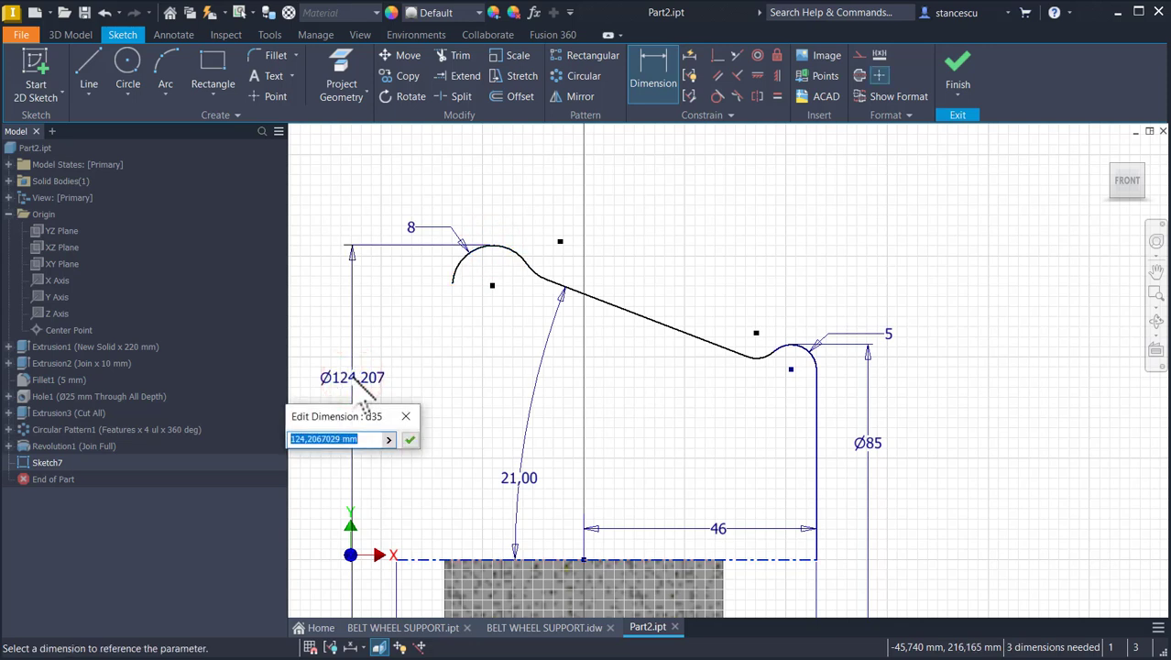
type("140")
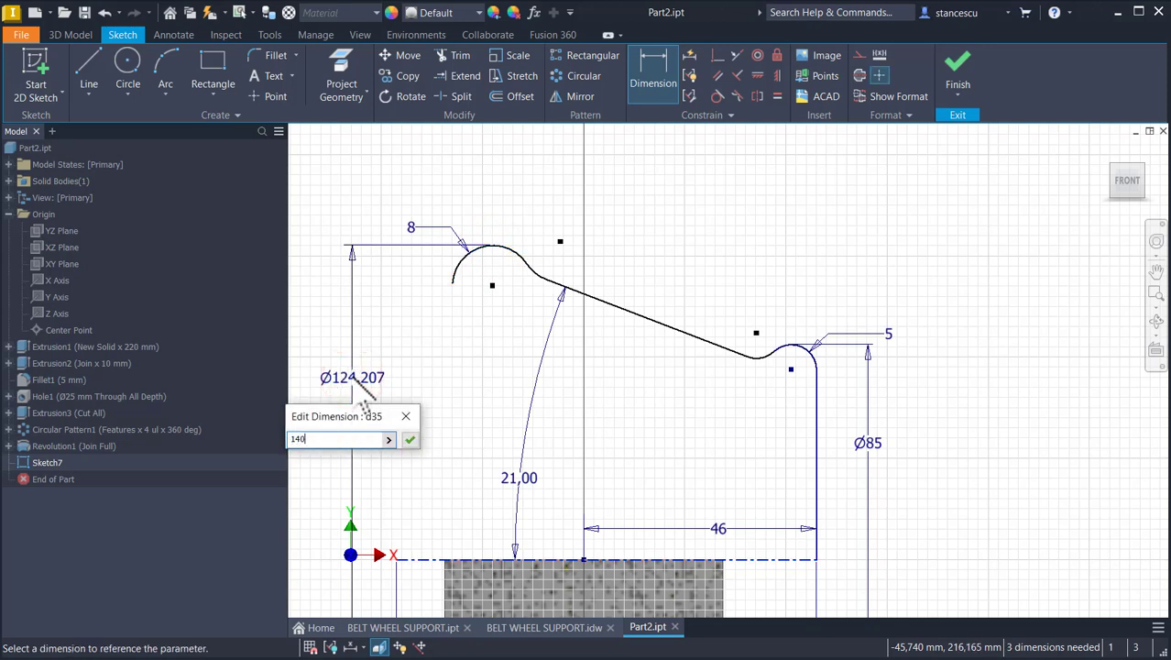
key("Return")
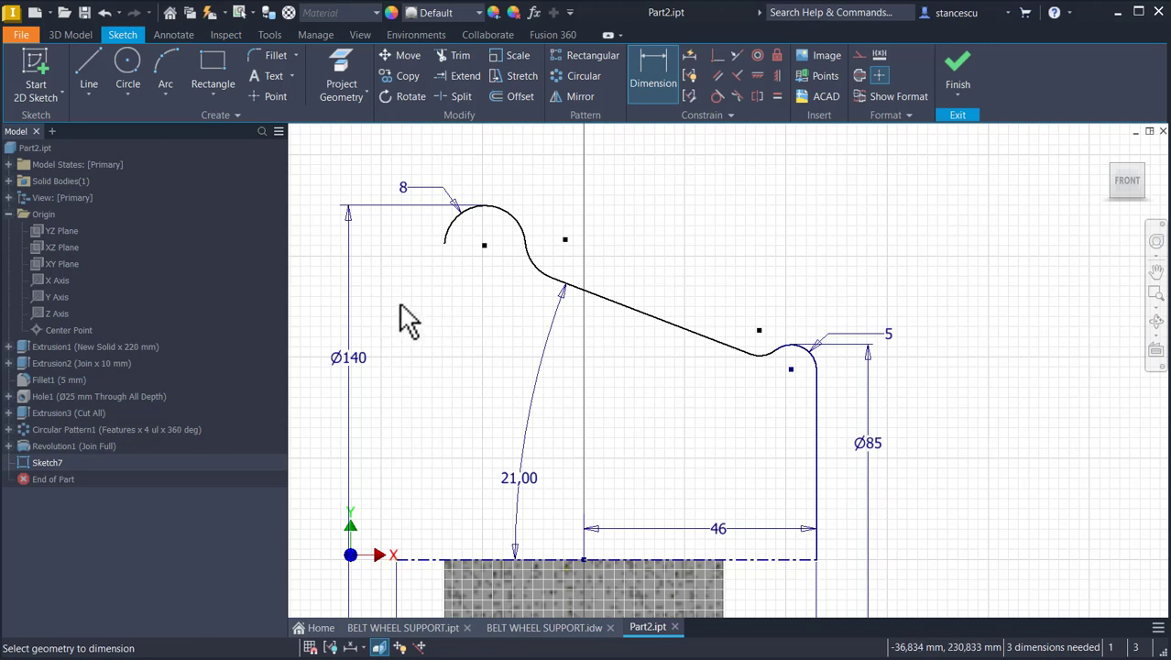
key("Escape")
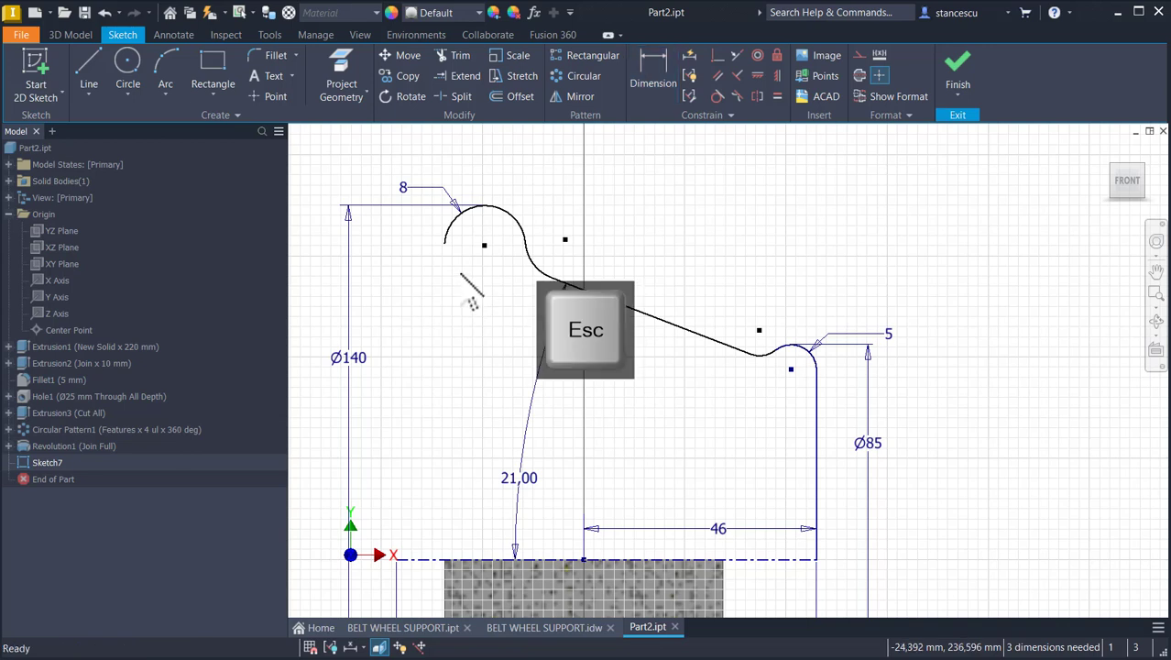
- Align the 8 mm arc's free end vertically with the centerline's left endpoint, and move that end upward to shorten the arc
left_click_drag(485, 247, 458, 247)
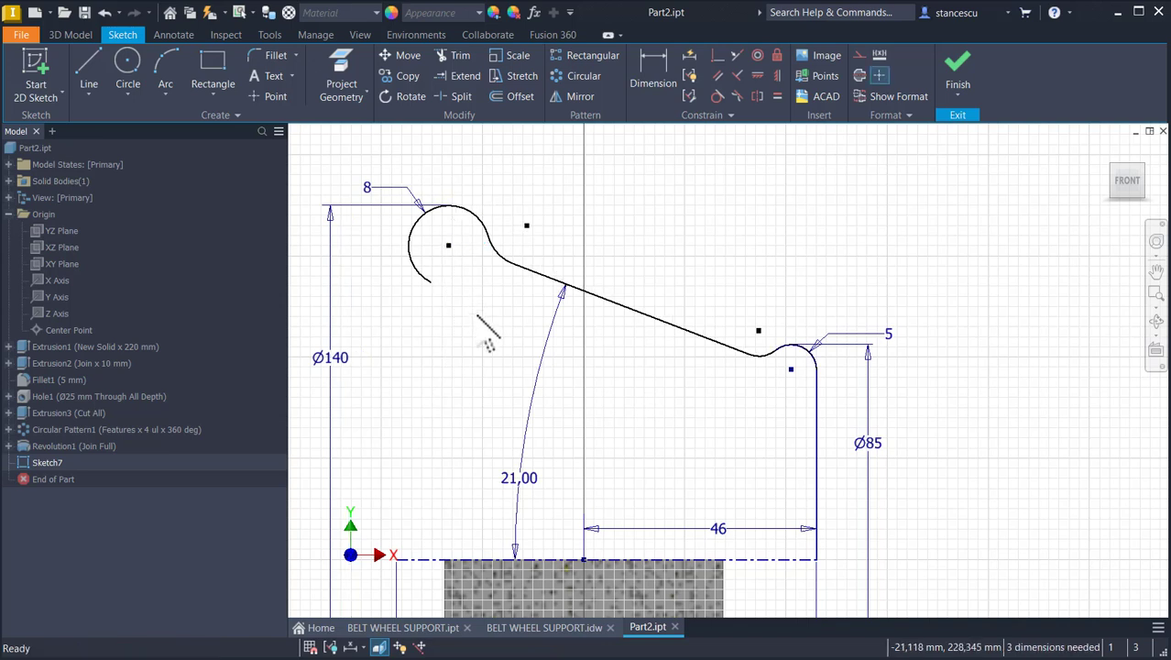
left_click(777, 75)
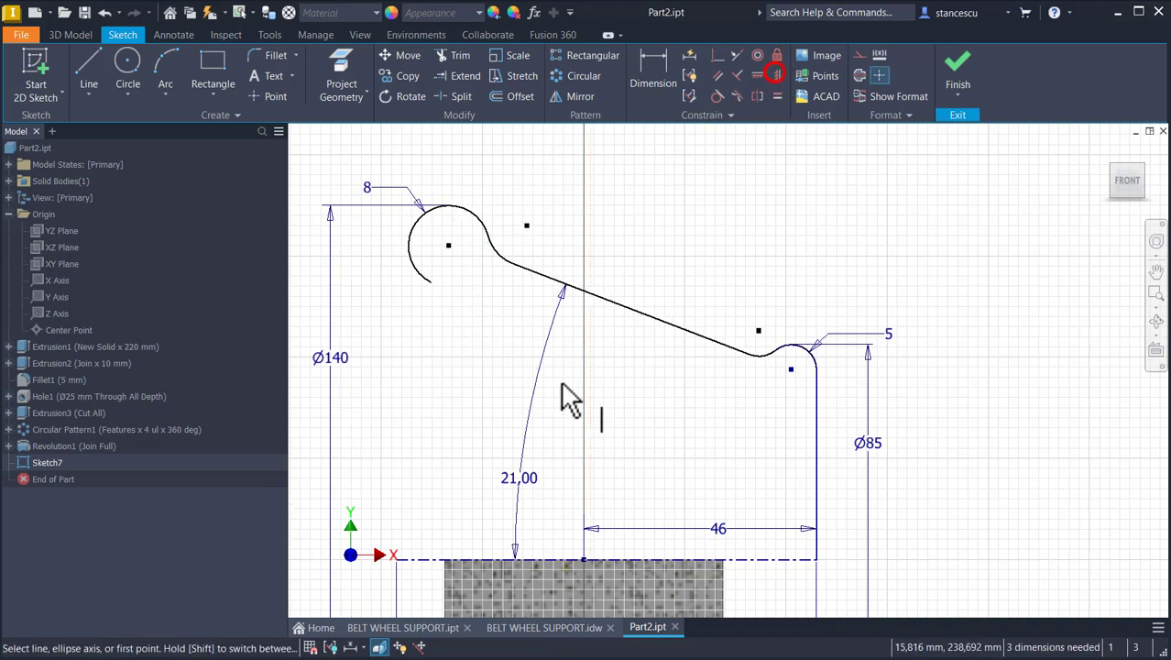
left_click(399, 561)
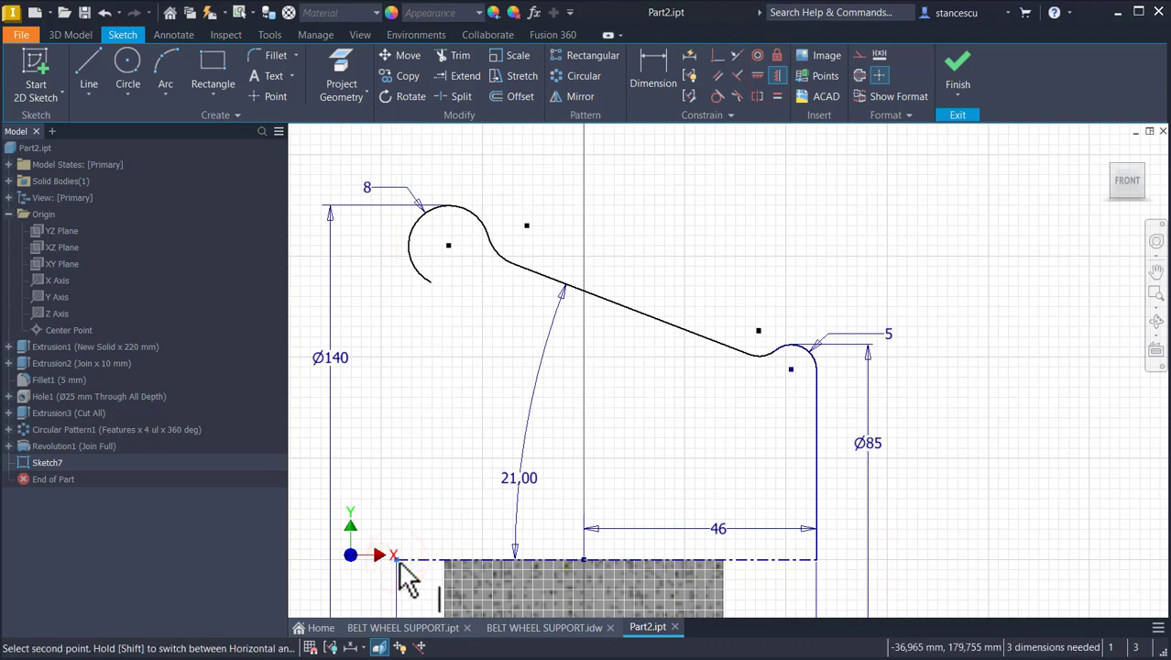
left_click(433, 283)
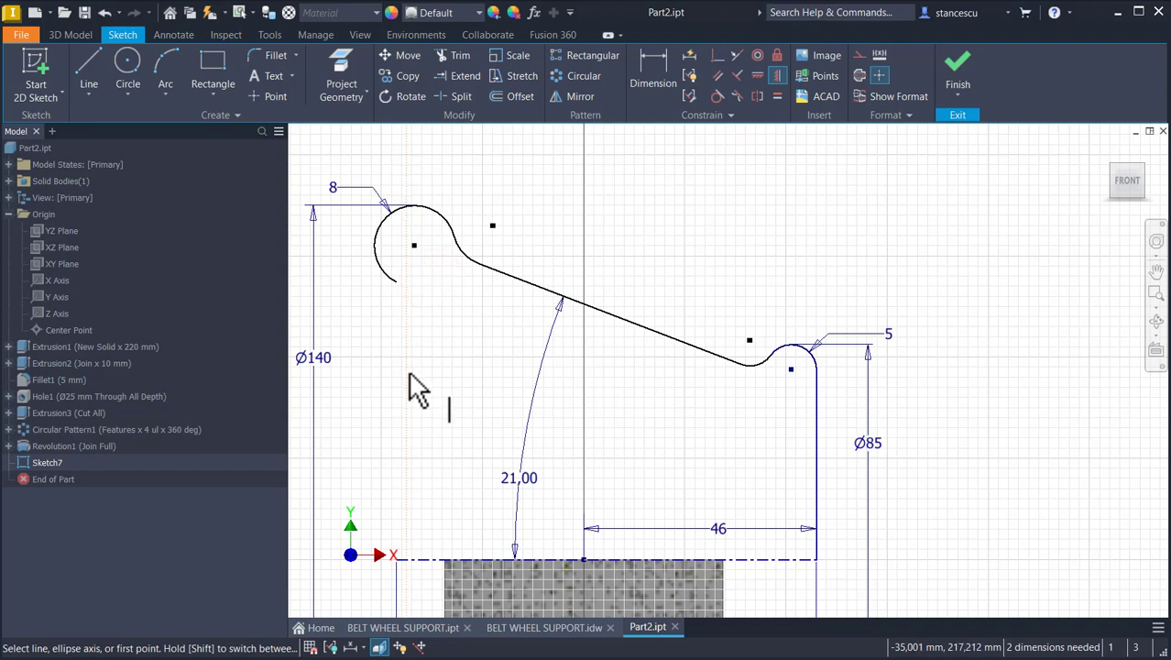
key("Escape")
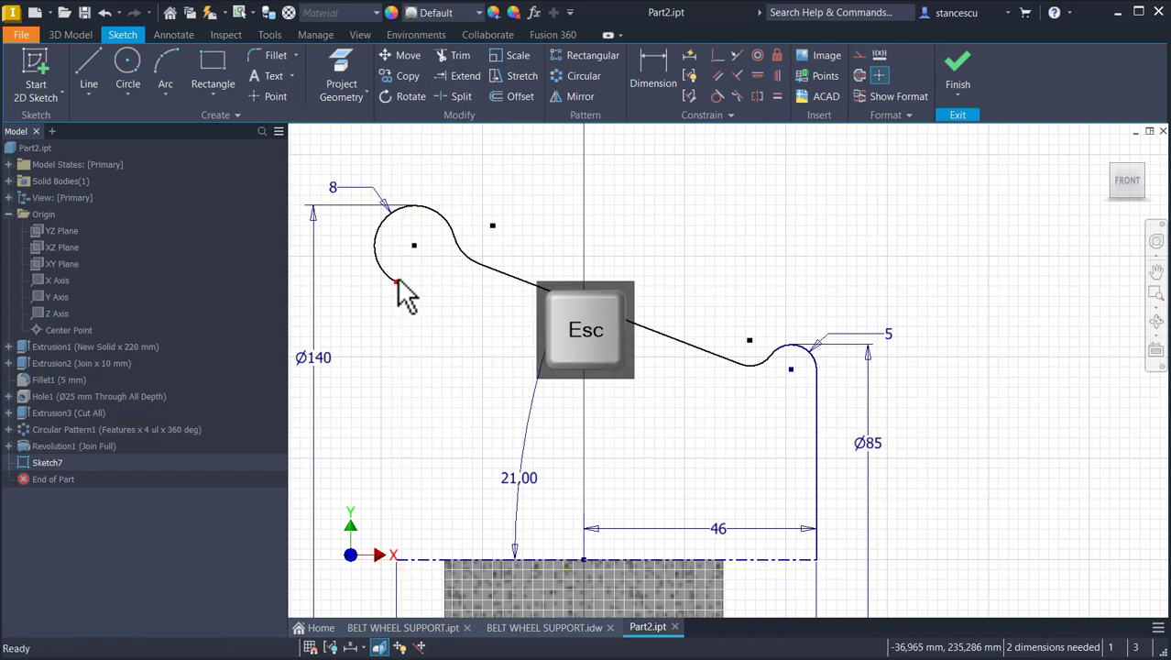
left_click_drag(395, 279, 367, 240)
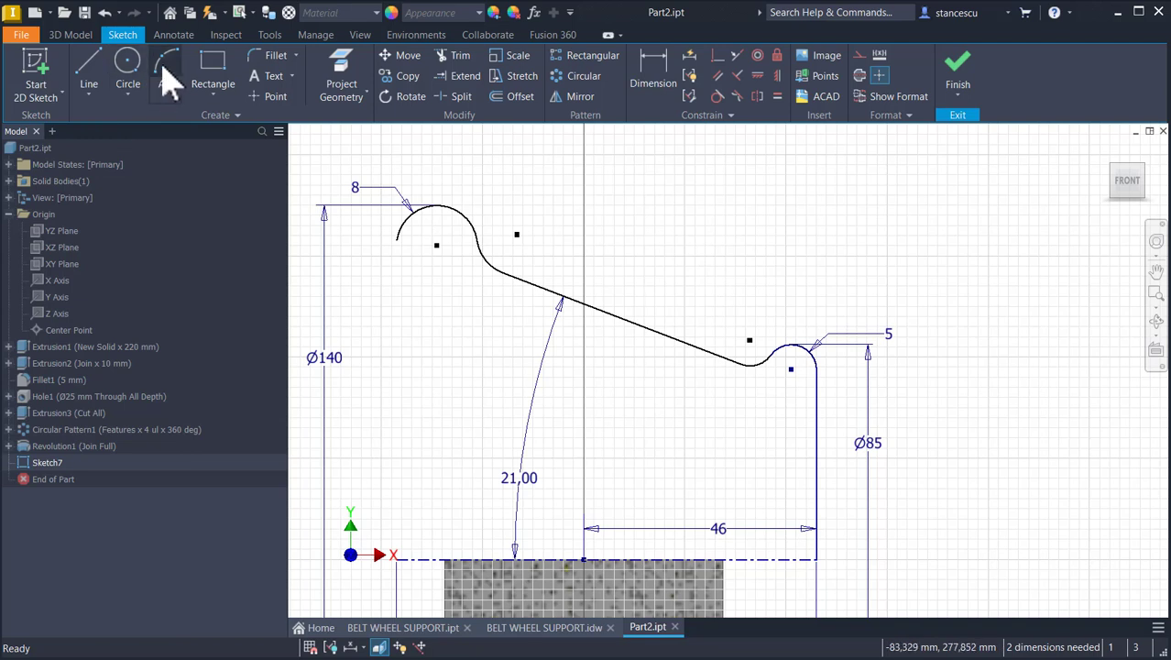
- Draw a center-point arc of about 38 mm radius, centered right of the profile, from the vertical line down into the profile
left_click(165, 95)
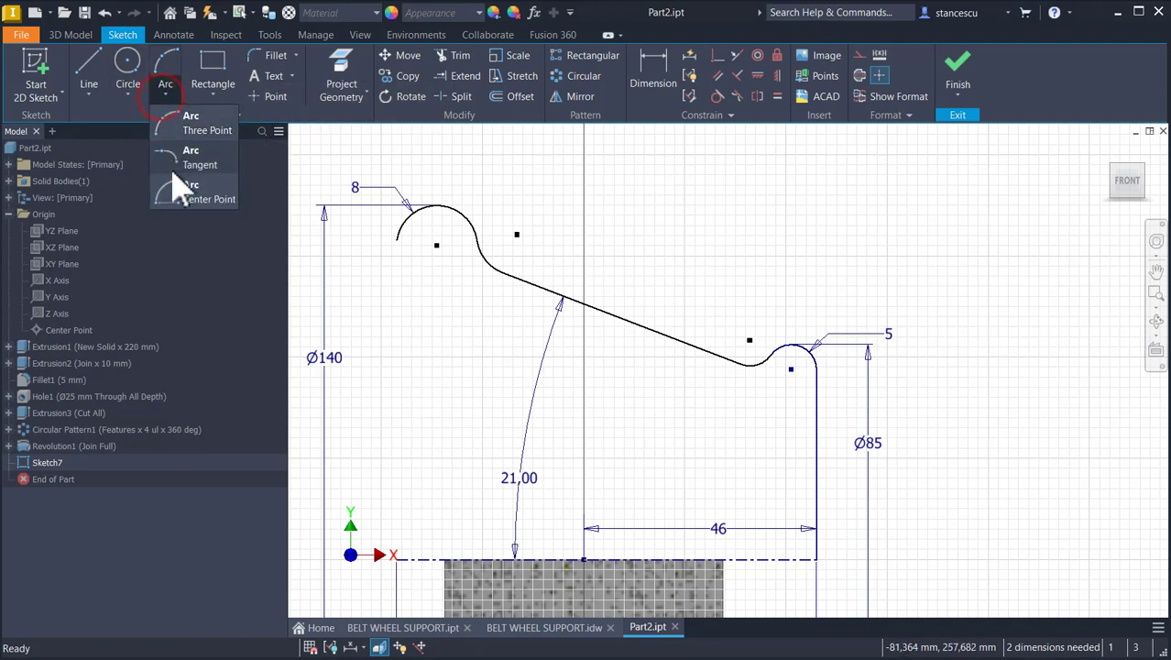
left_click(188, 194)
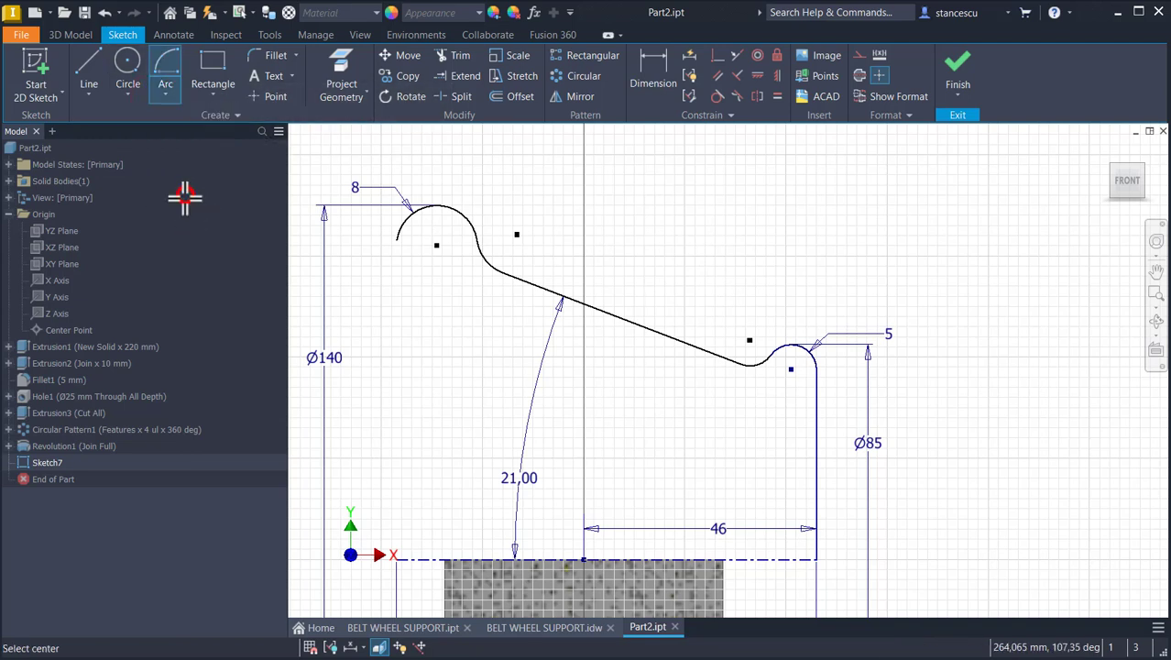
left_click(913, 558)
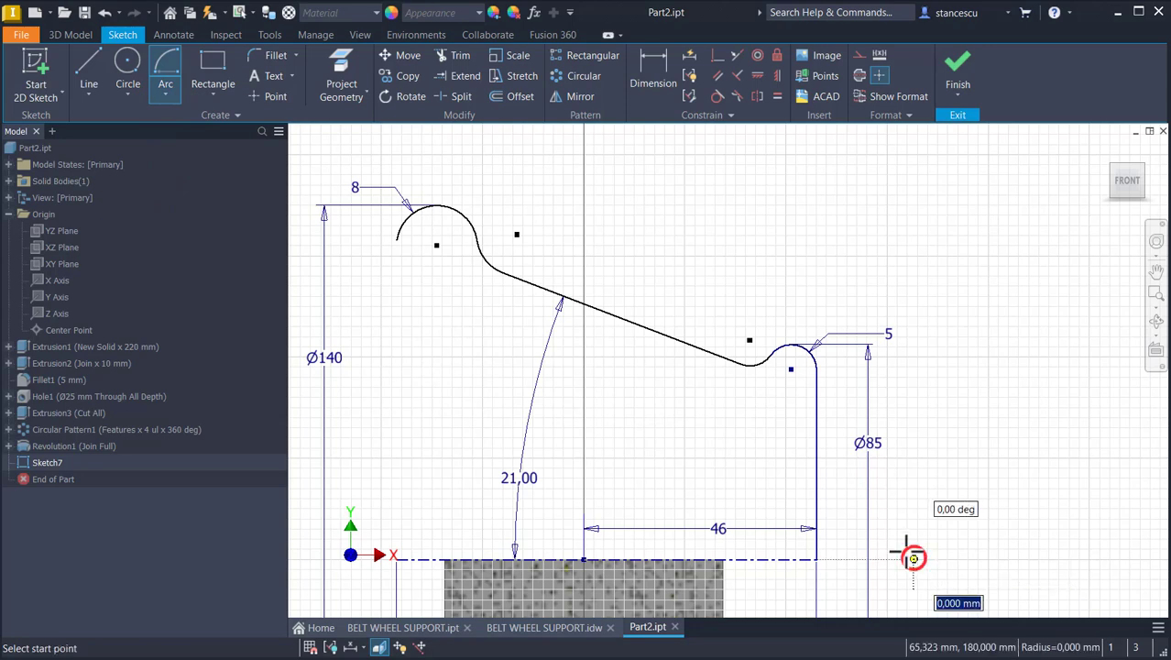
left_click(815, 392)
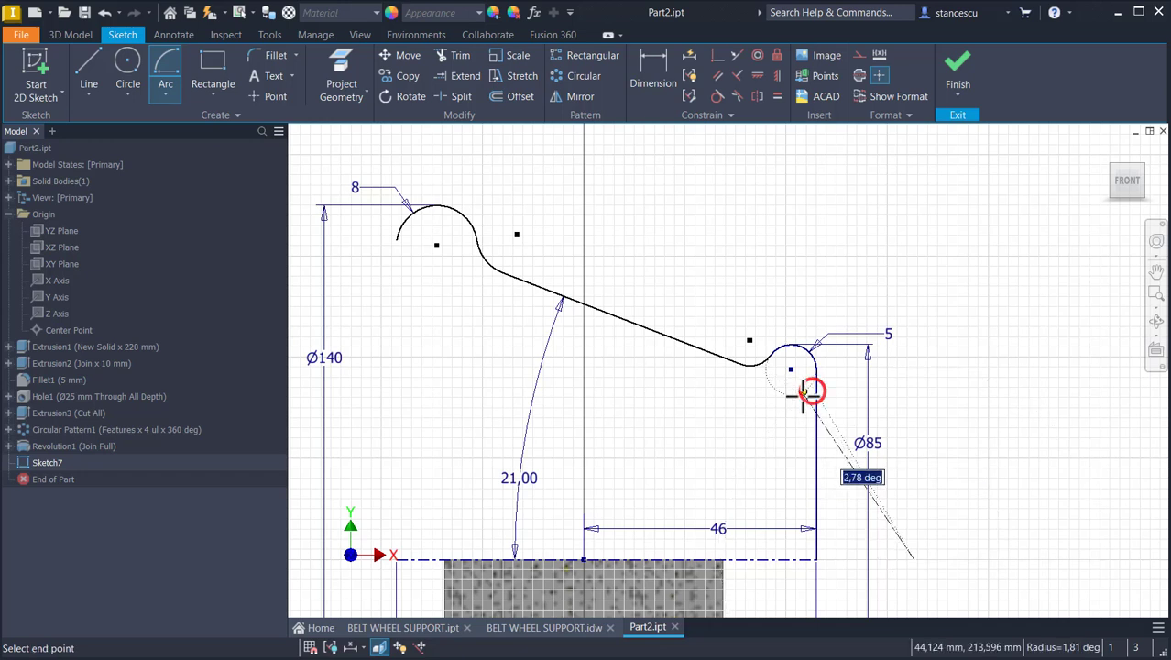
left_click(758, 434)
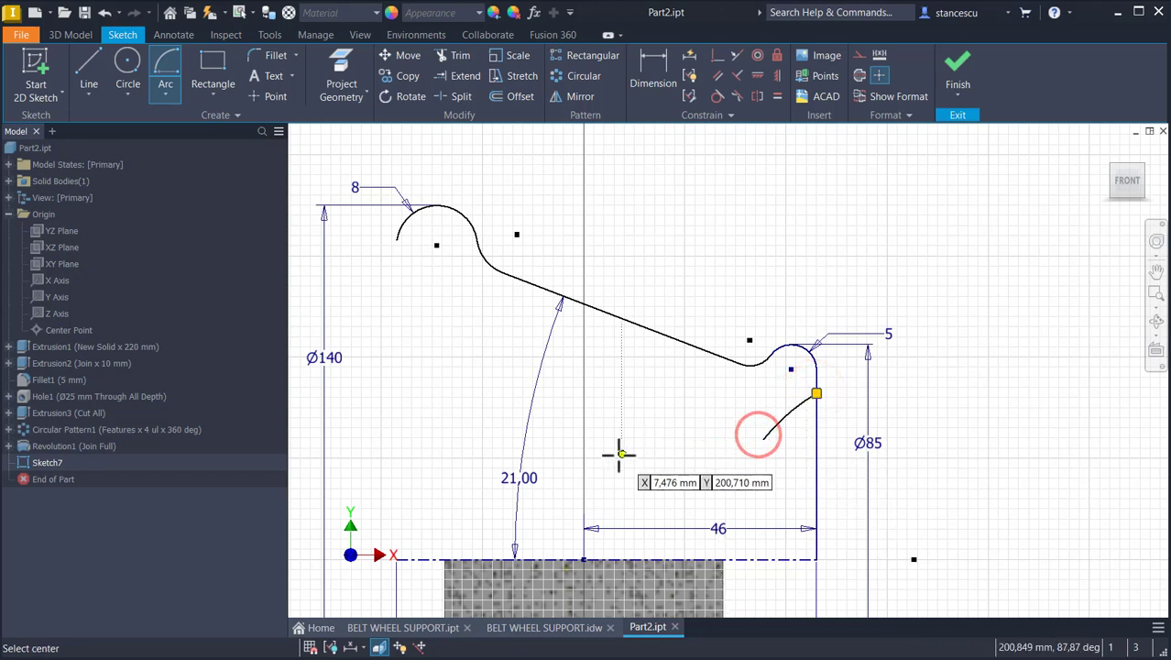
key("Escape")
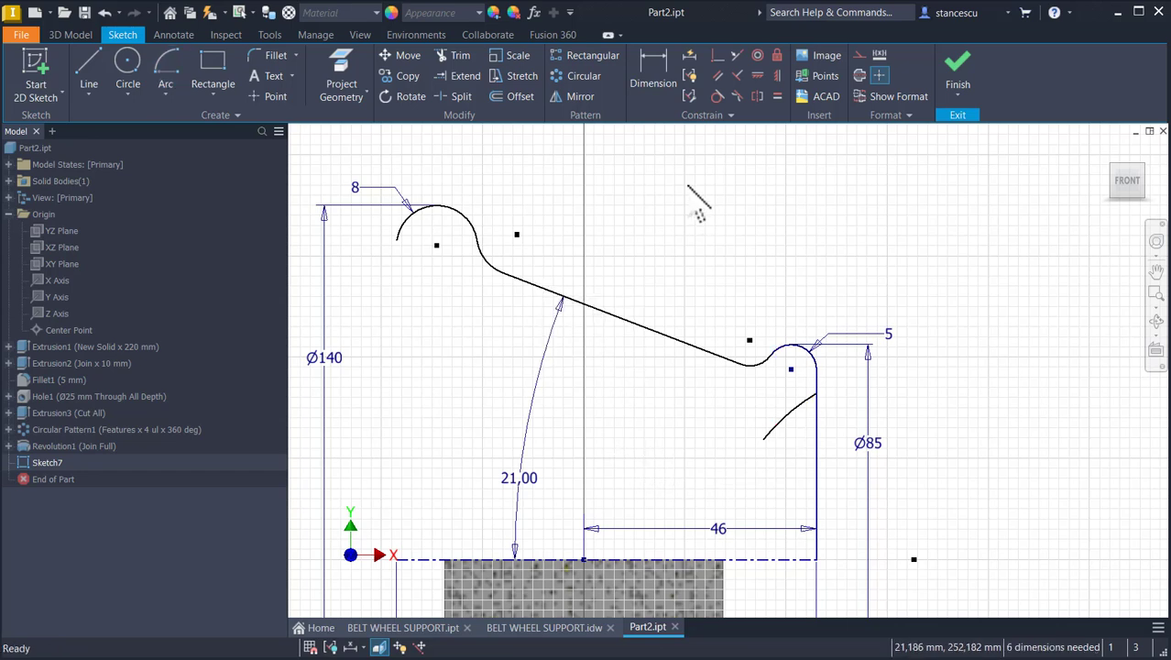
- Dimension the radius of the new arc starting on the vertical line and set it to 35 mm
left_click(650, 81)
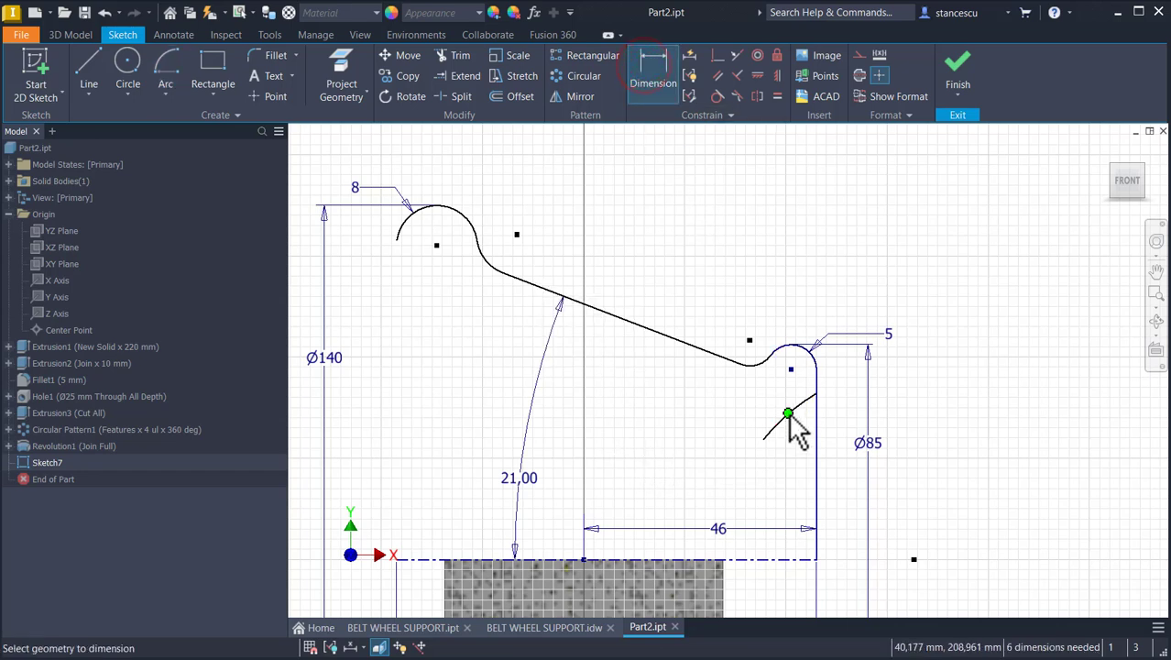
left_click(774, 428)
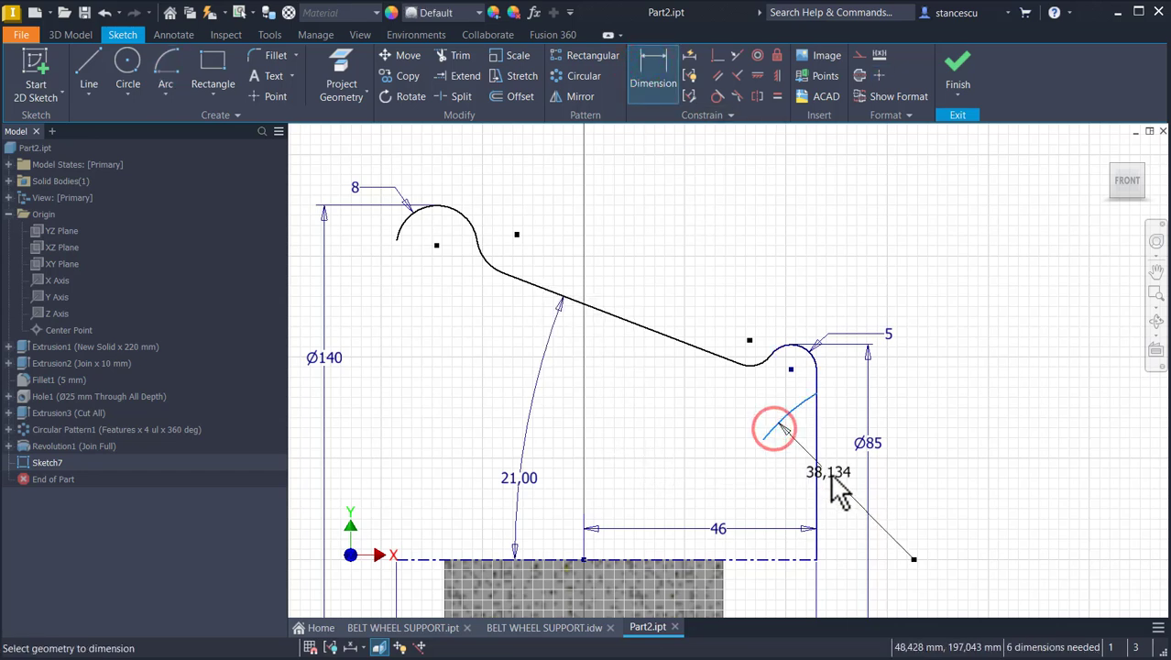
left_click(829, 474)
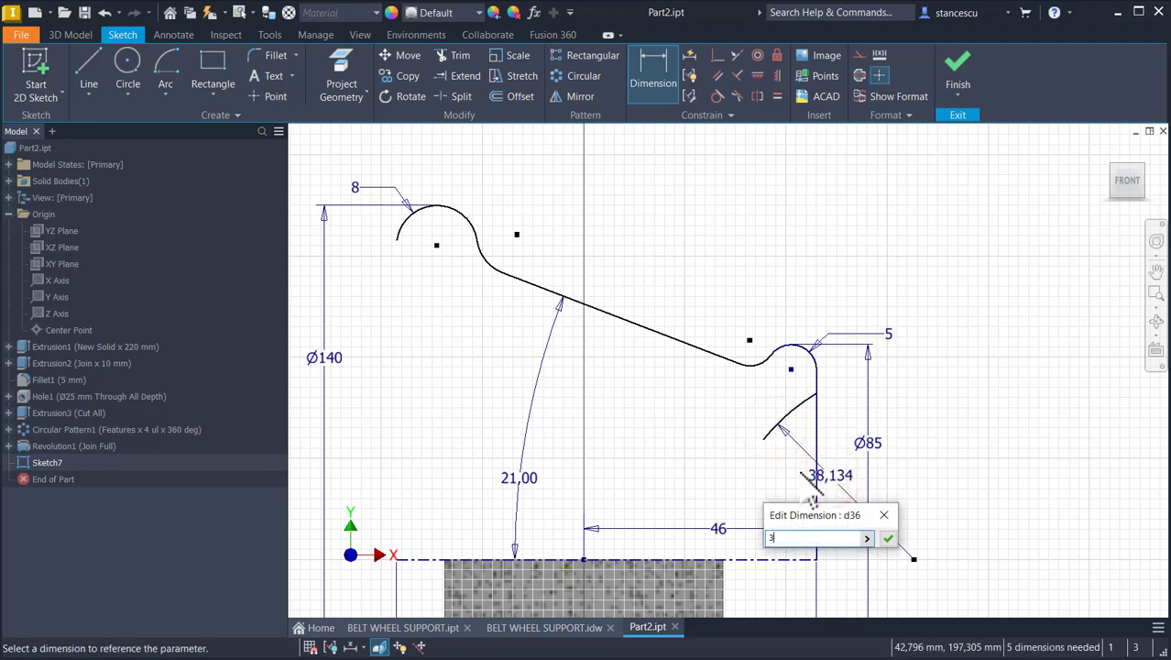
key("Return")
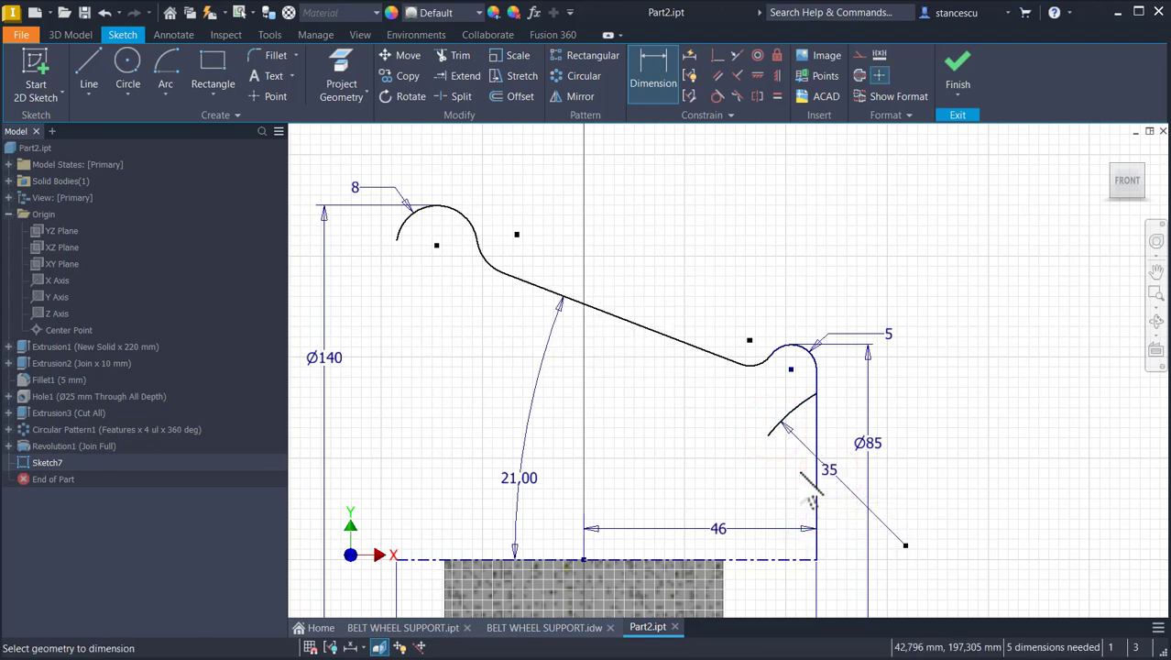
key("Escape")
- Make the 35 mm arc's center point coincident with the horizontal centerline
left_click(717, 56)
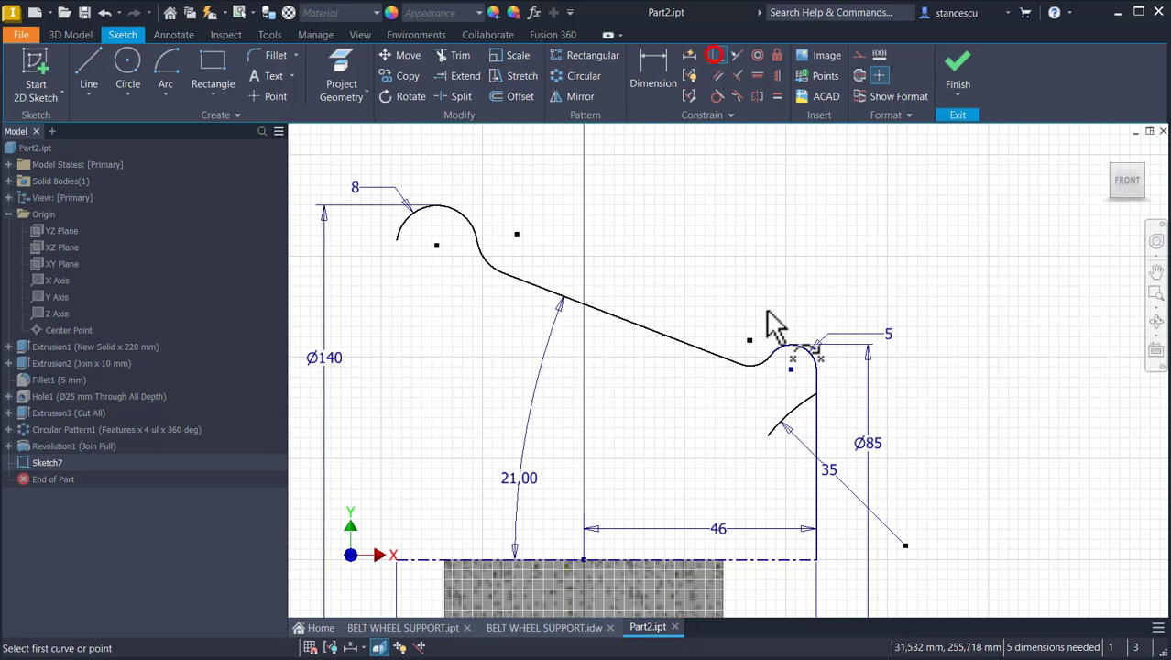
left_click(905, 547)
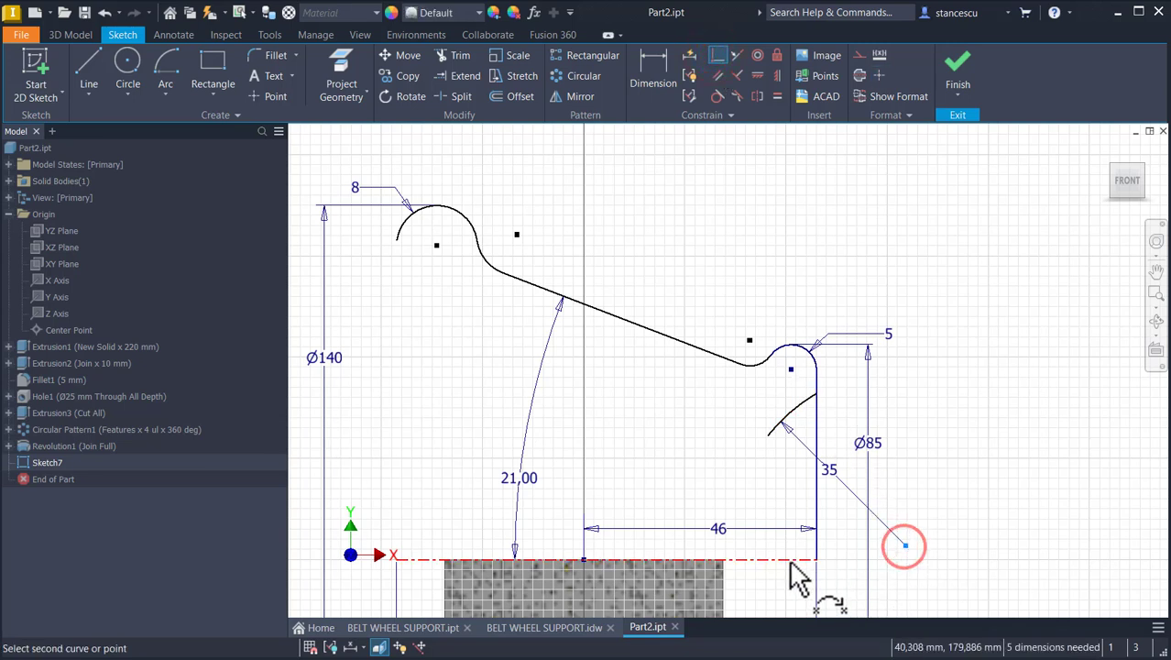
left_click(810, 572)
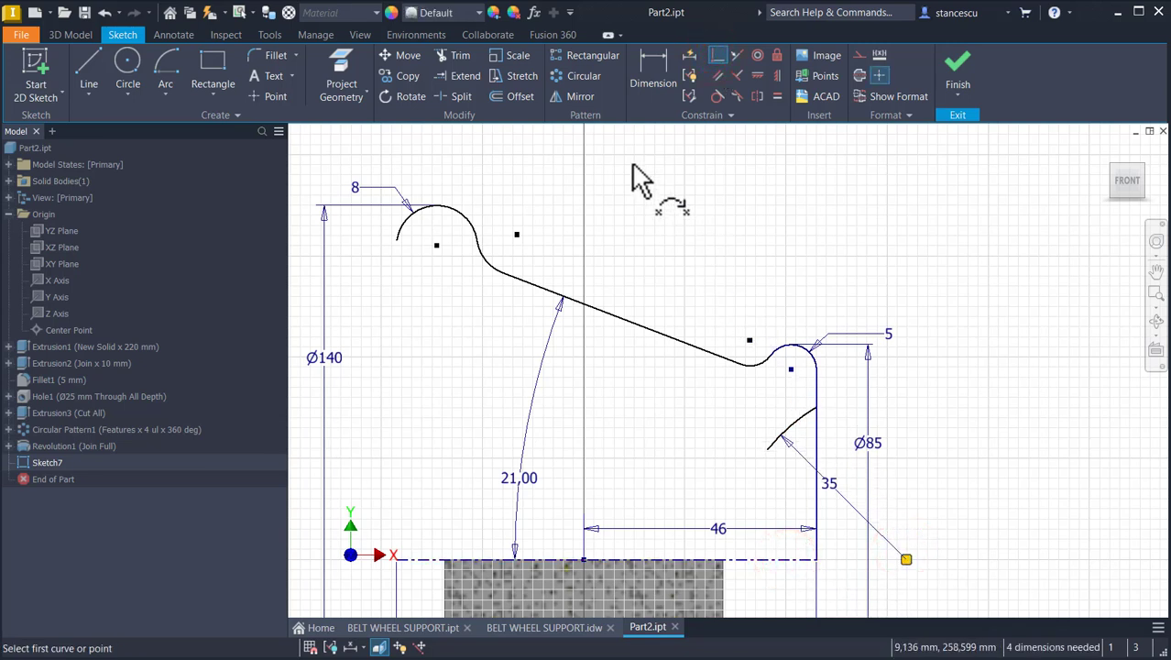
- Draw a second center-point arc from the 35 mm arc's center, running from the 8 mm arc's free end down and outward
left_click(164, 61)
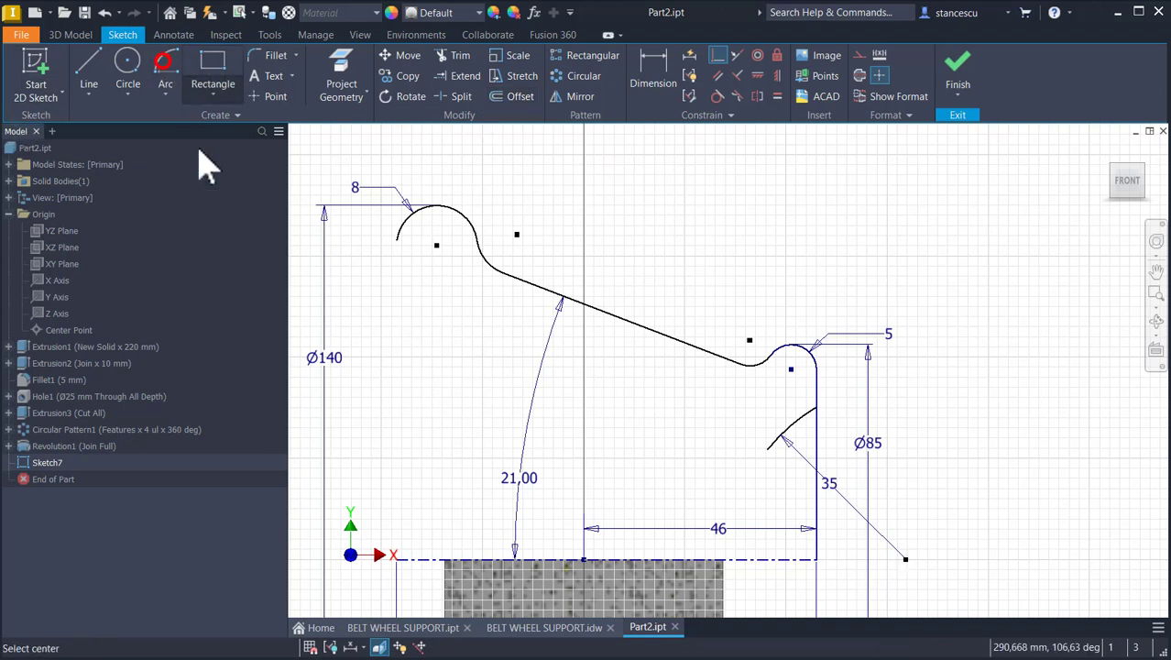
left_click(905, 559)
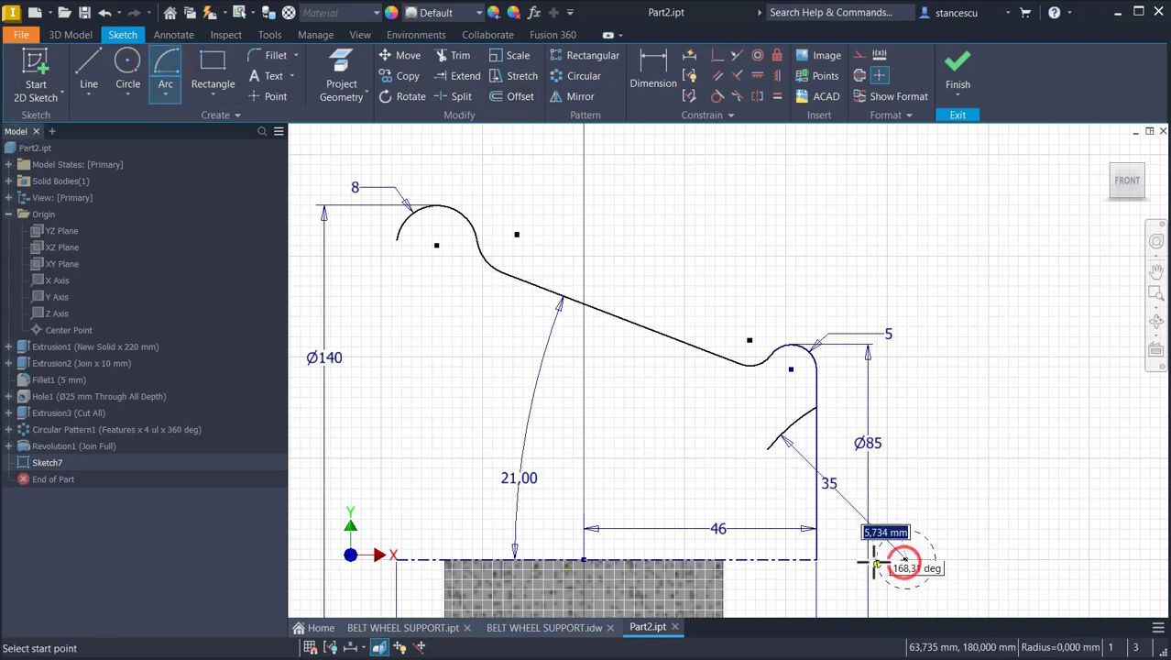
left_click(395, 240)
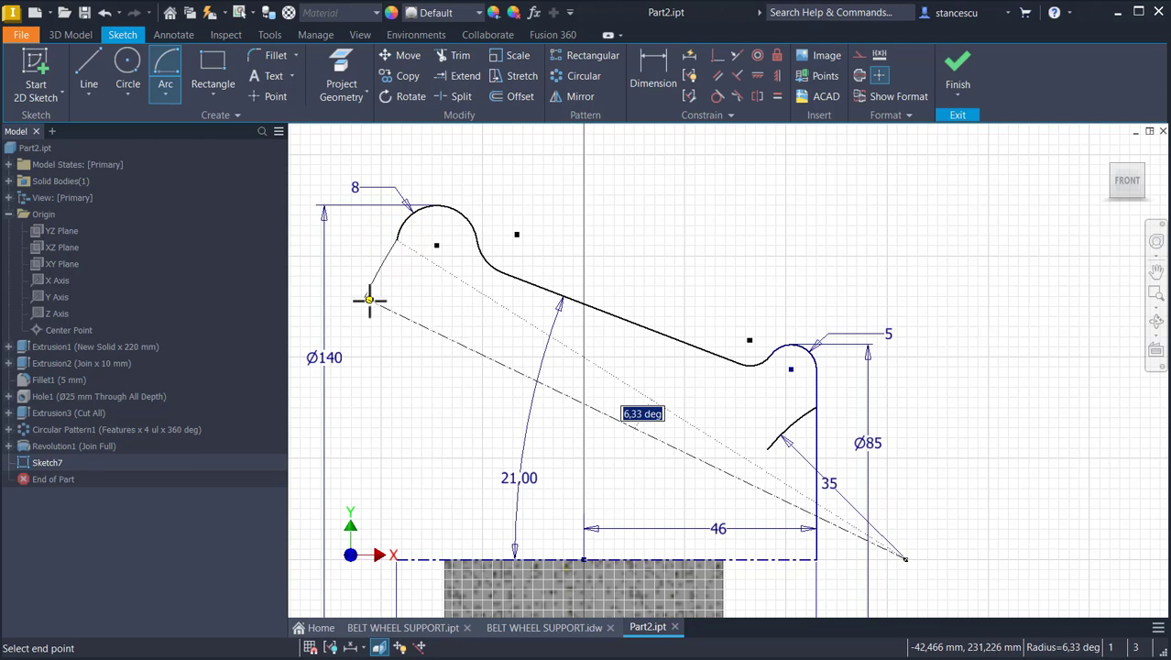
left_click(368, 303)
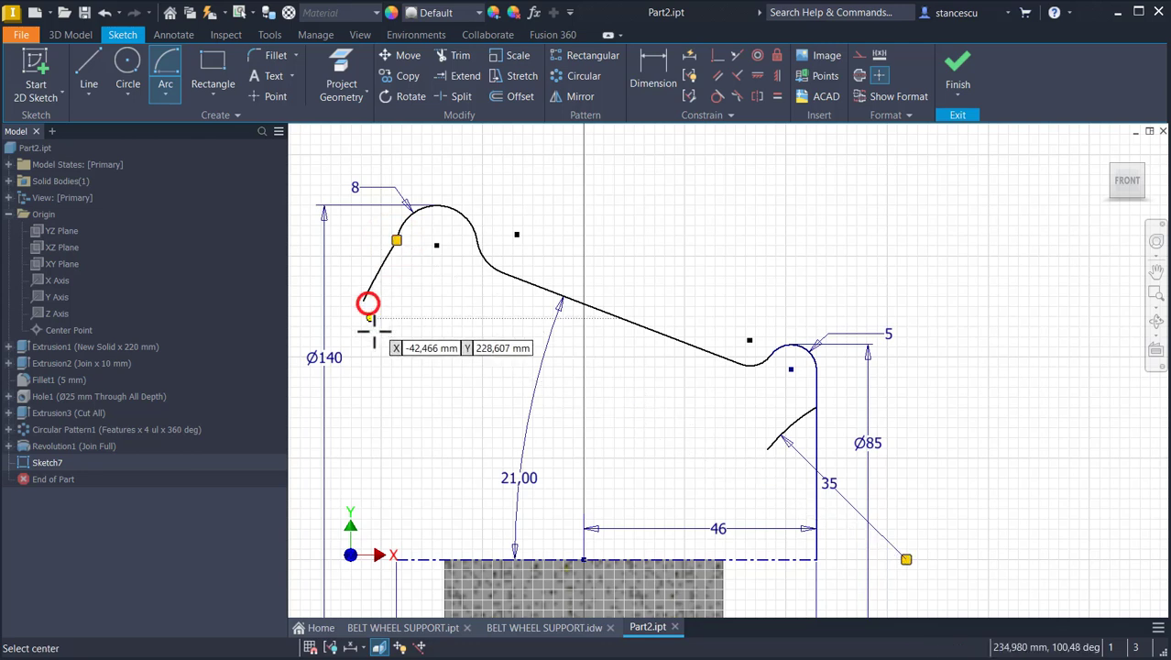
key("Escape")
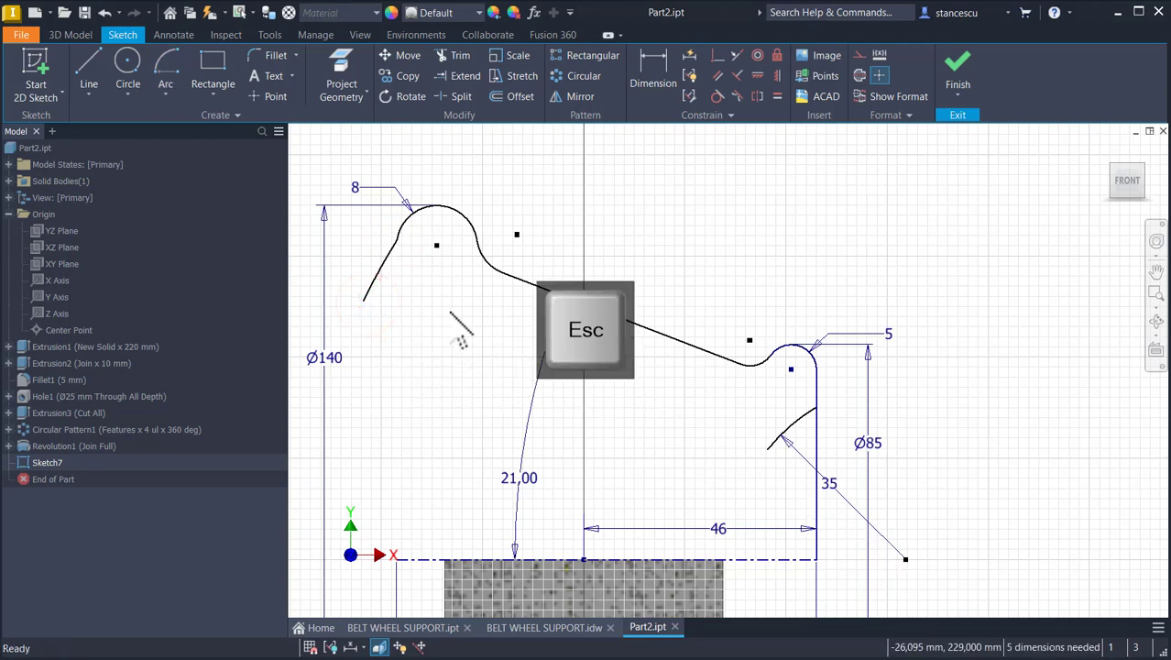
- Dimension the radius of the arc extending from the 8 mm arc's free end and set it to 115 mm
left_click(664, 87)
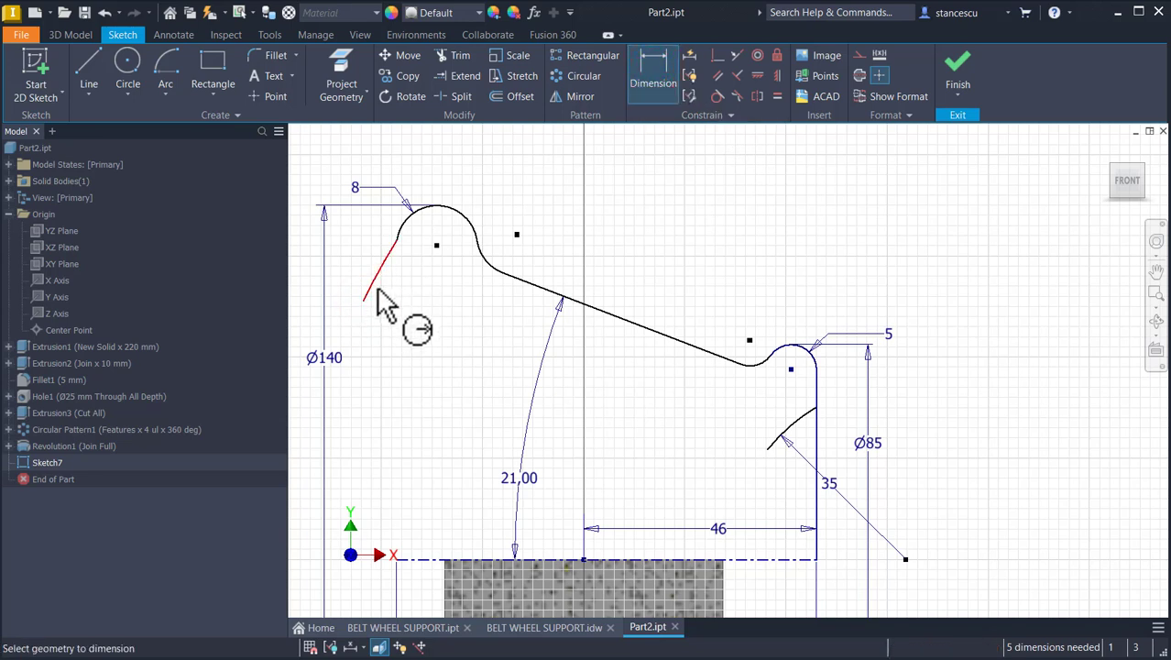
left_click(379, 291)
left_click(423, 316)
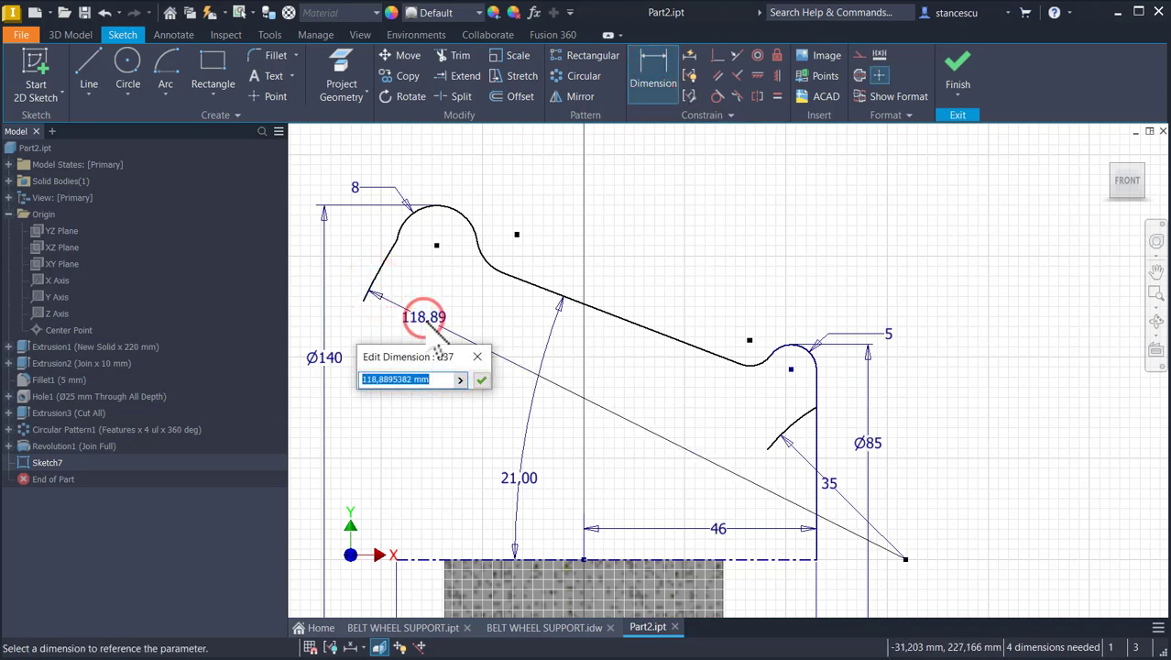
type("115")
key("Return")
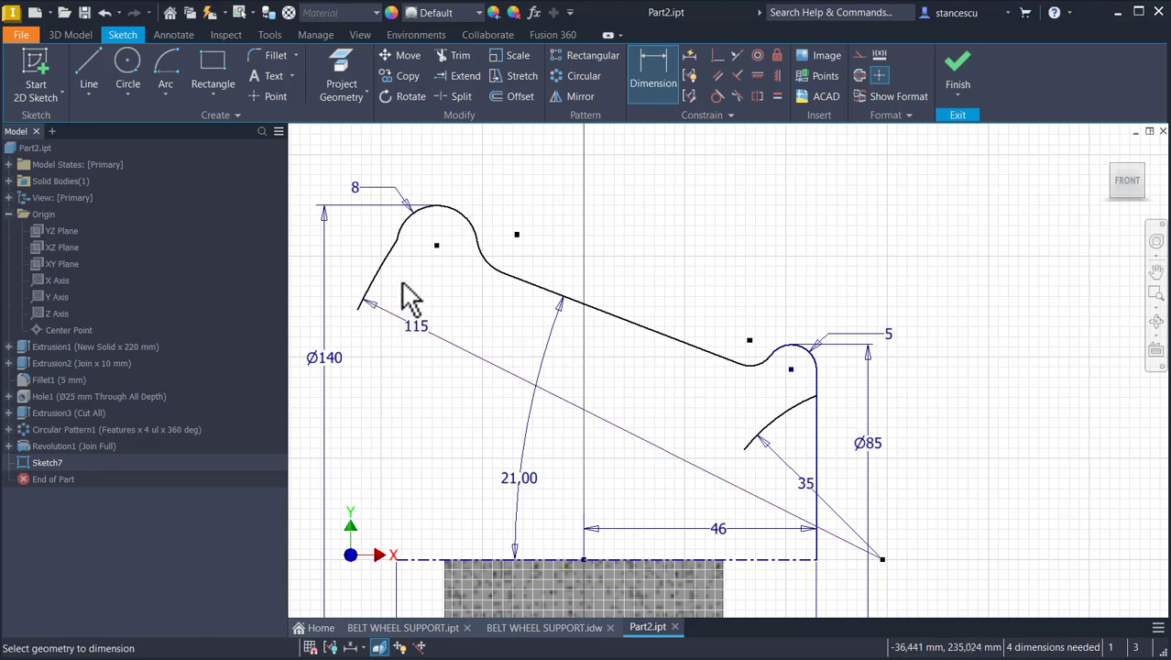
key("Escape")
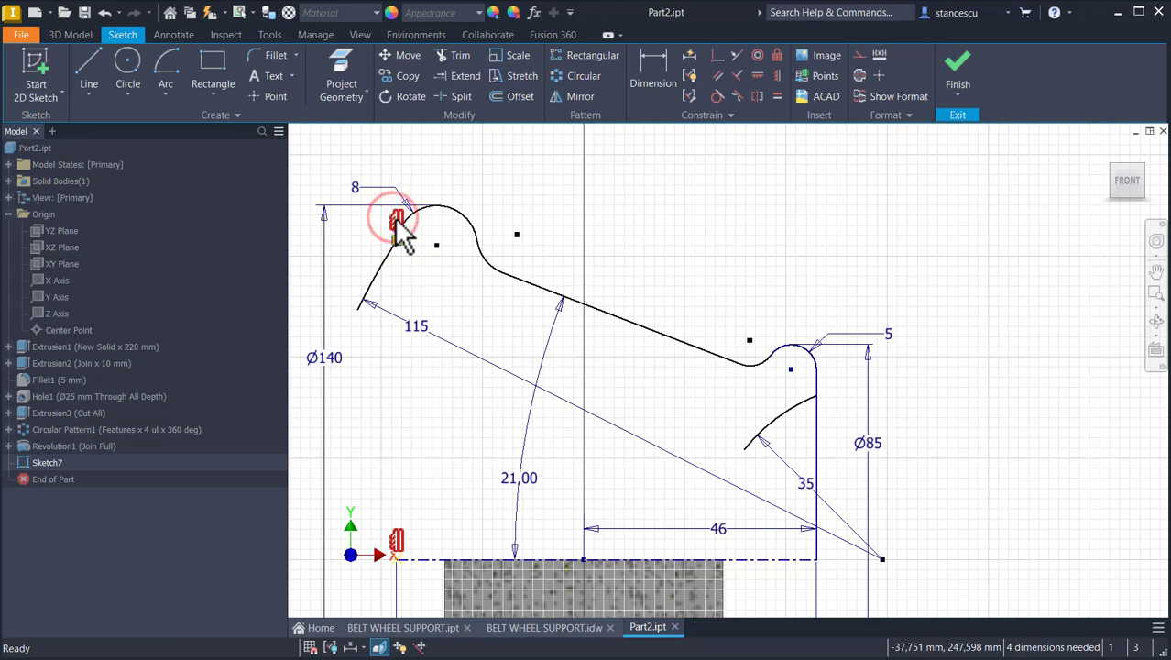
- Delete the vertical constraint at the 8 mm arc's free end and make the 115 mm arc tangent to the 8 mm arc
key("Delete")
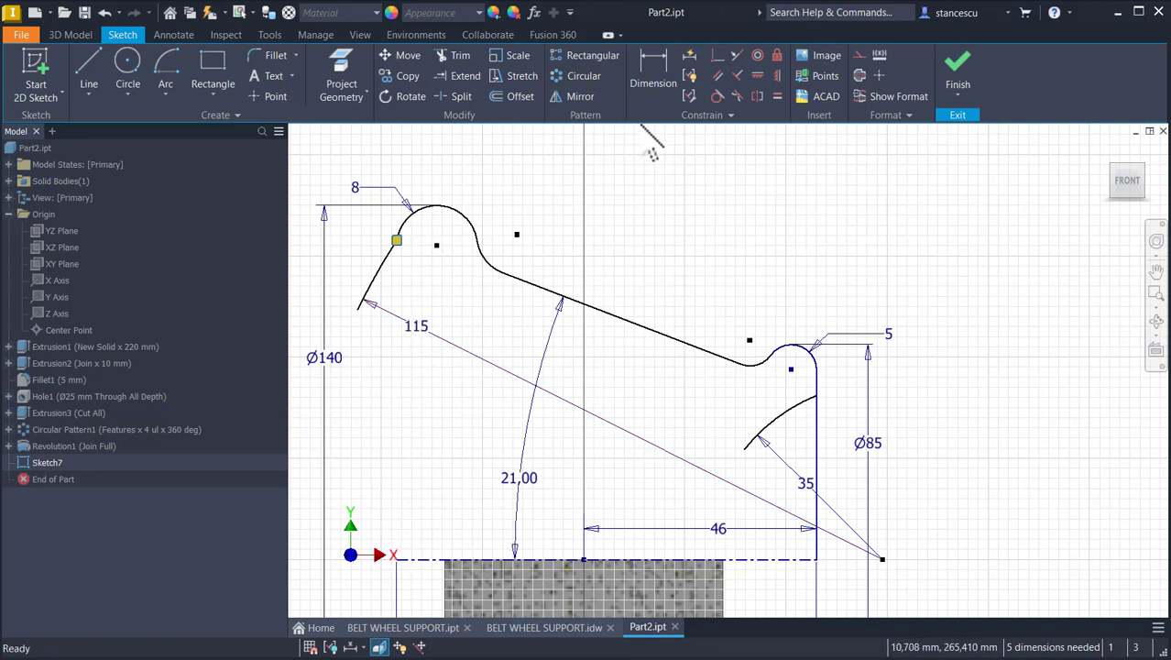
left_click(722, 96)
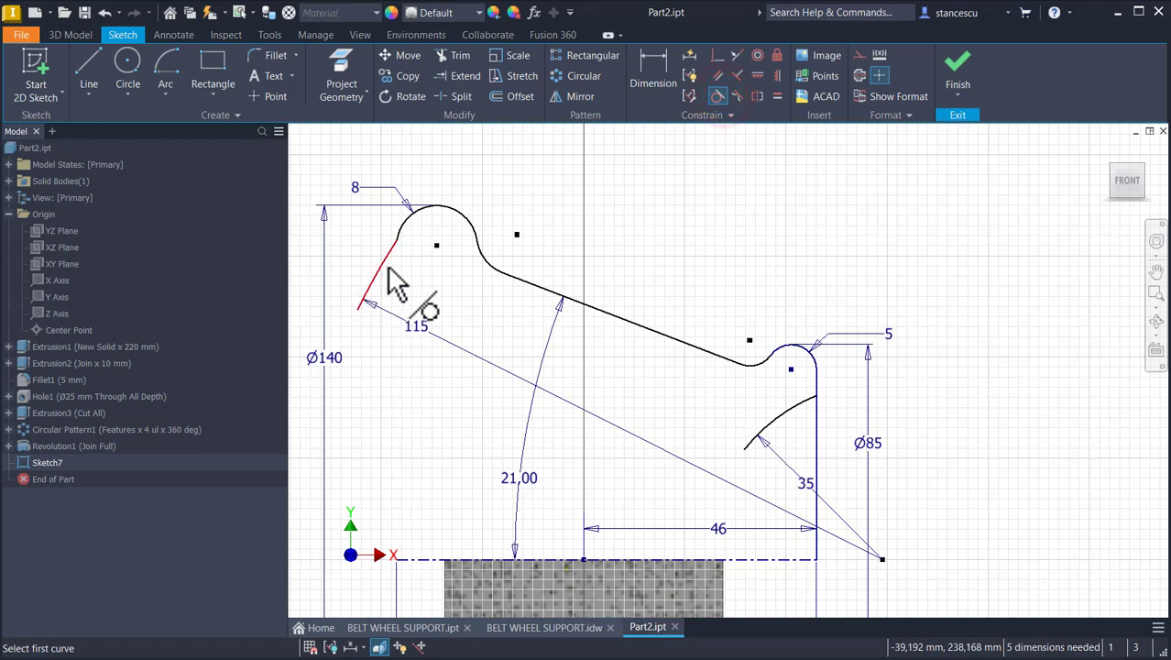
left_click(382, 264)
left_click(405, 230)
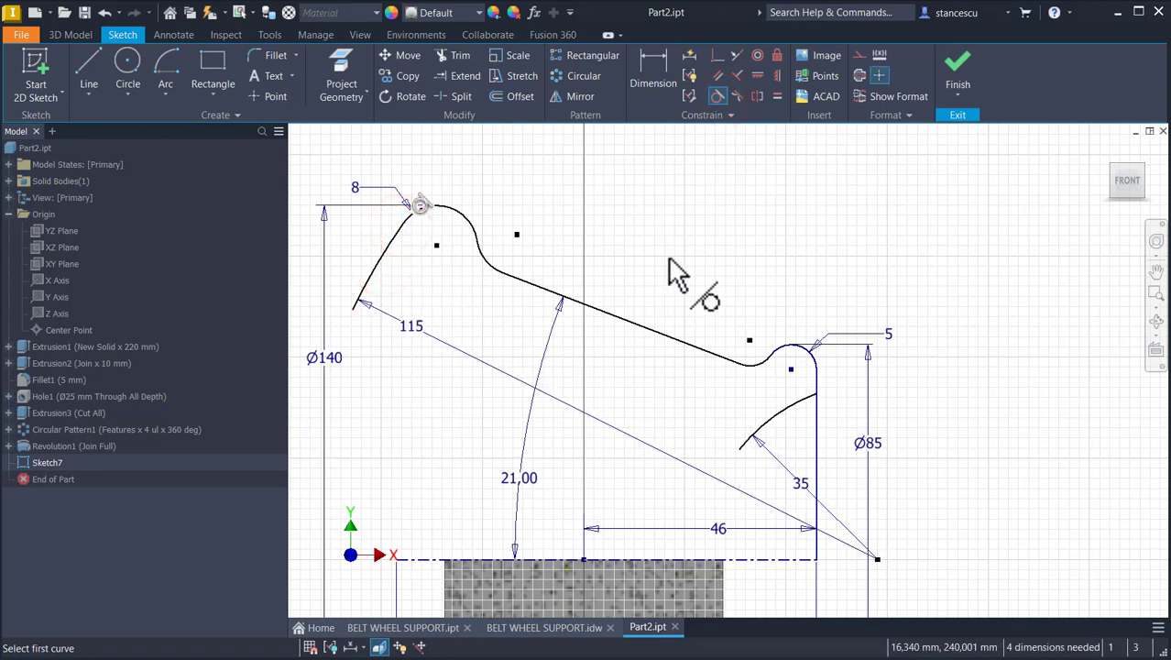
key("Escape")
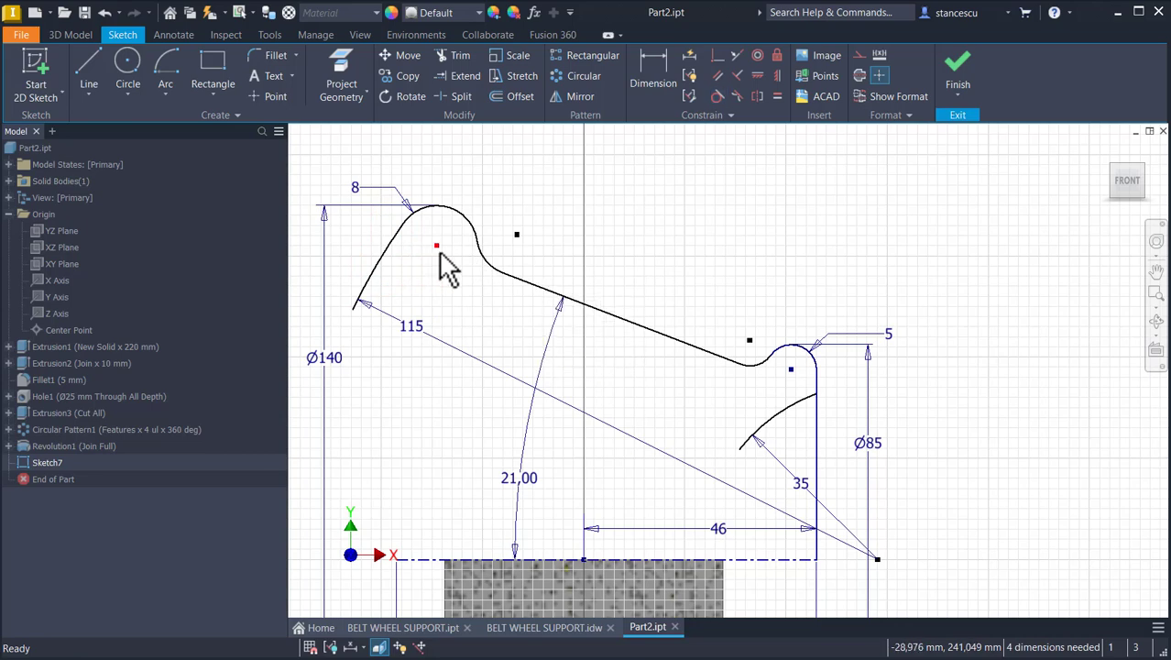
- Shift the 8 mm arc's center inward and align the 115 mm arc's lower endpoint vertically with the centerline's nearer endpoint
left_click_drag(438, 253, 467, 255)
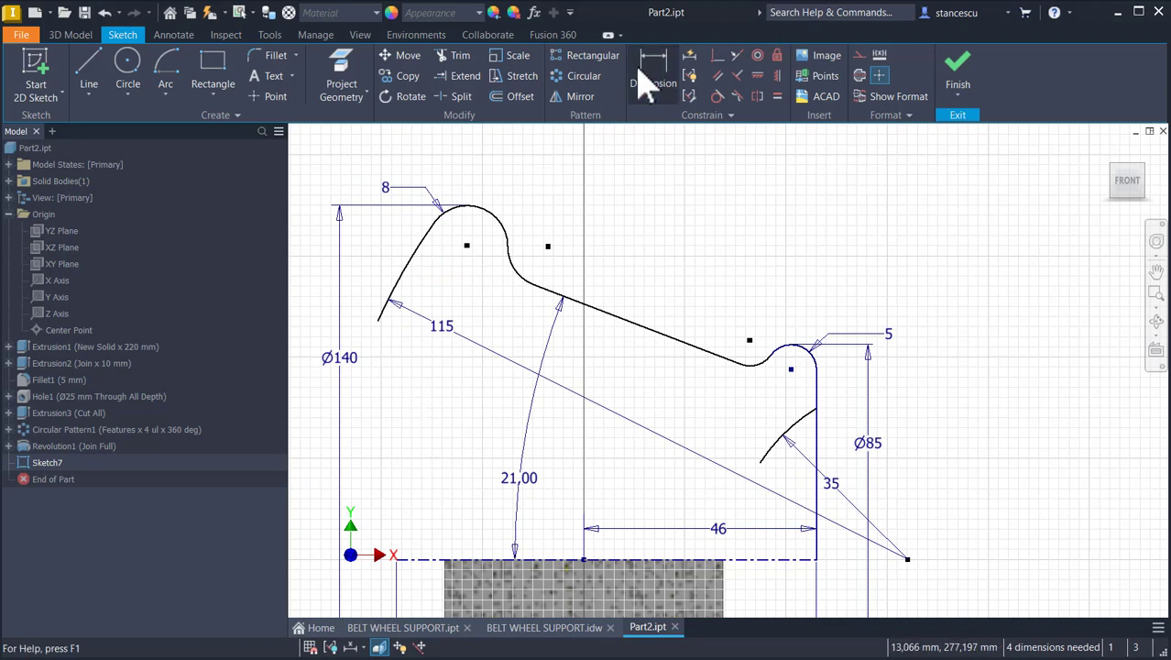
left_click(777, 76)
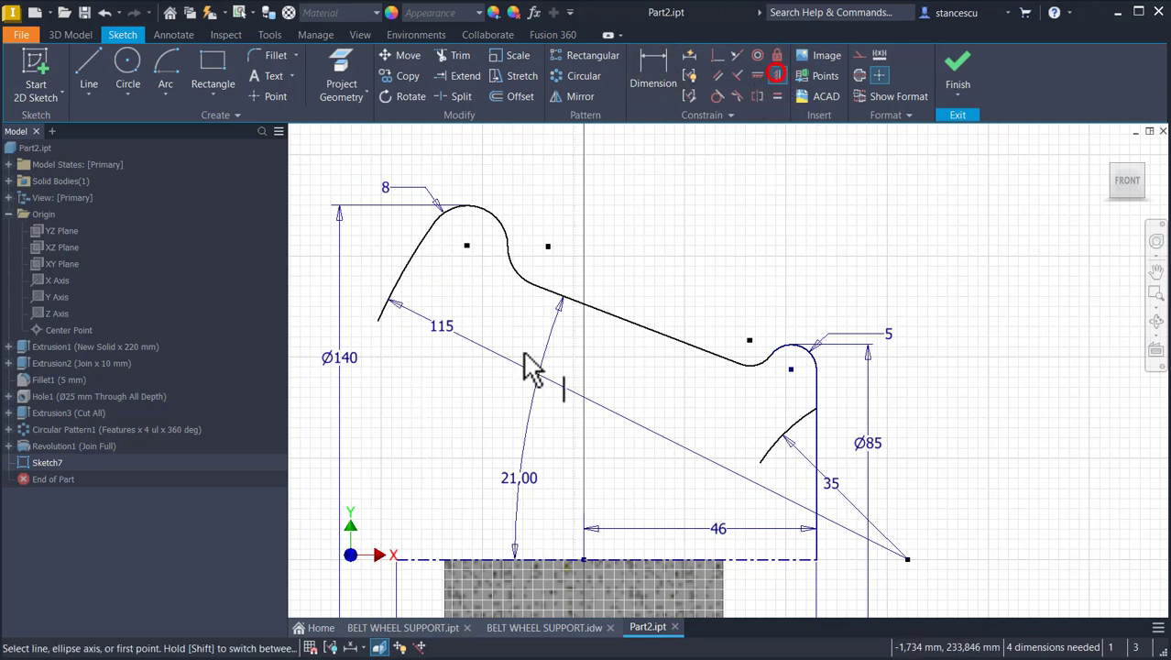
left_click(395, 557)
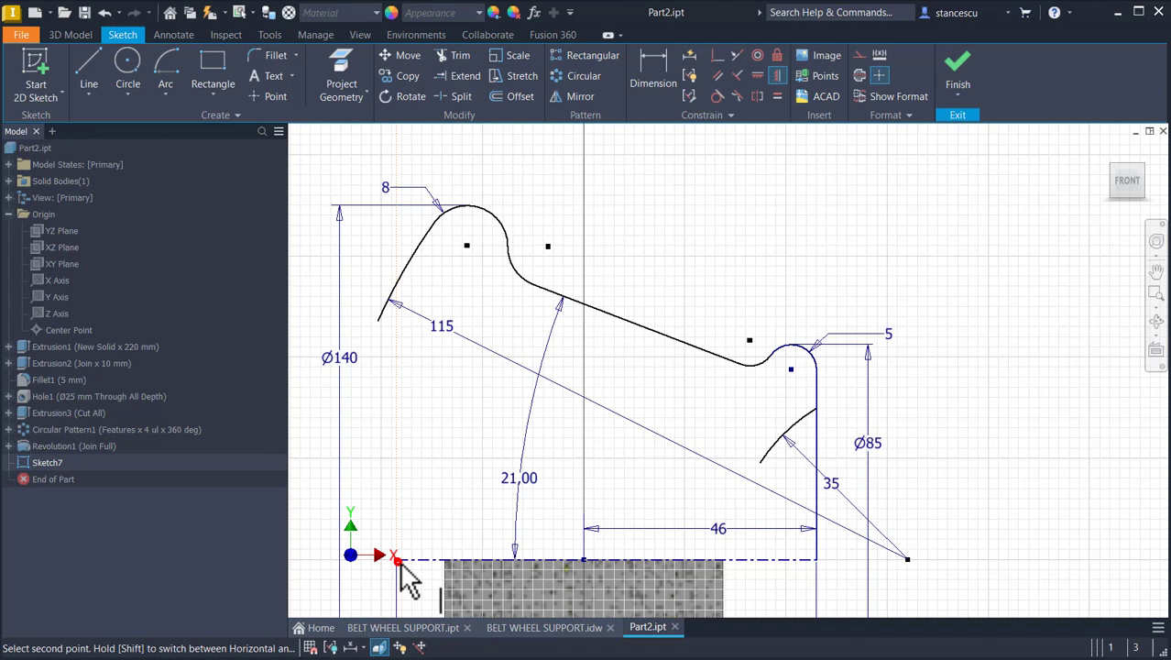
left_click(377, 322)
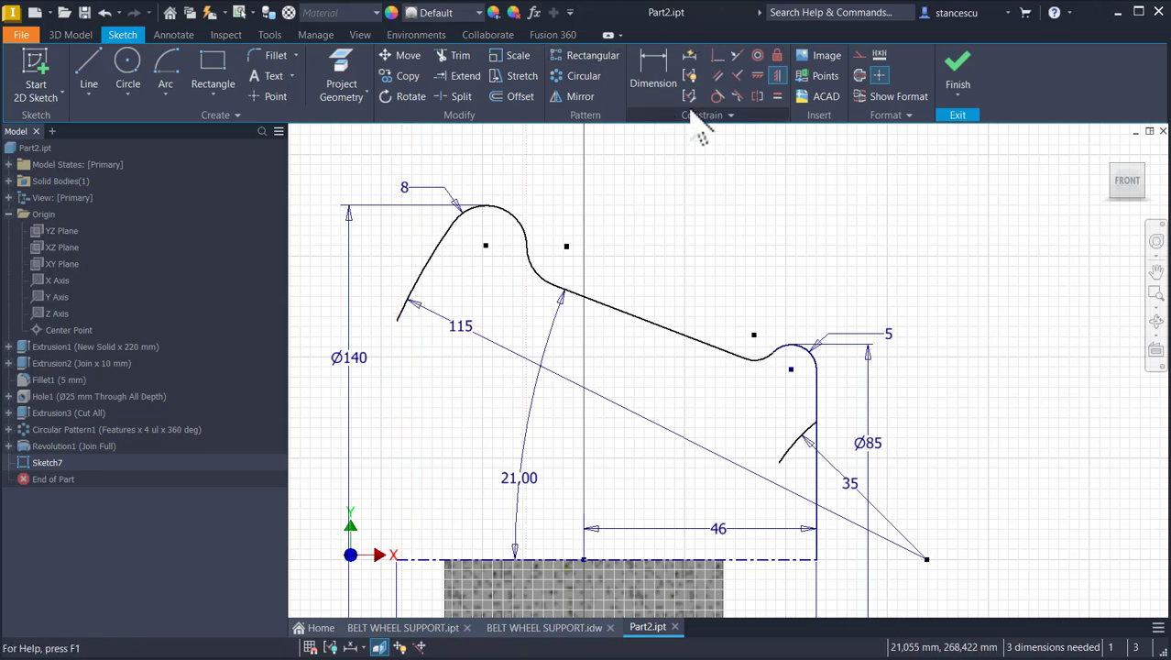
- Dimension the 115 mm arc's lower endpoint to the centerline as a diameter of 125 mm
left_click(665, 59)
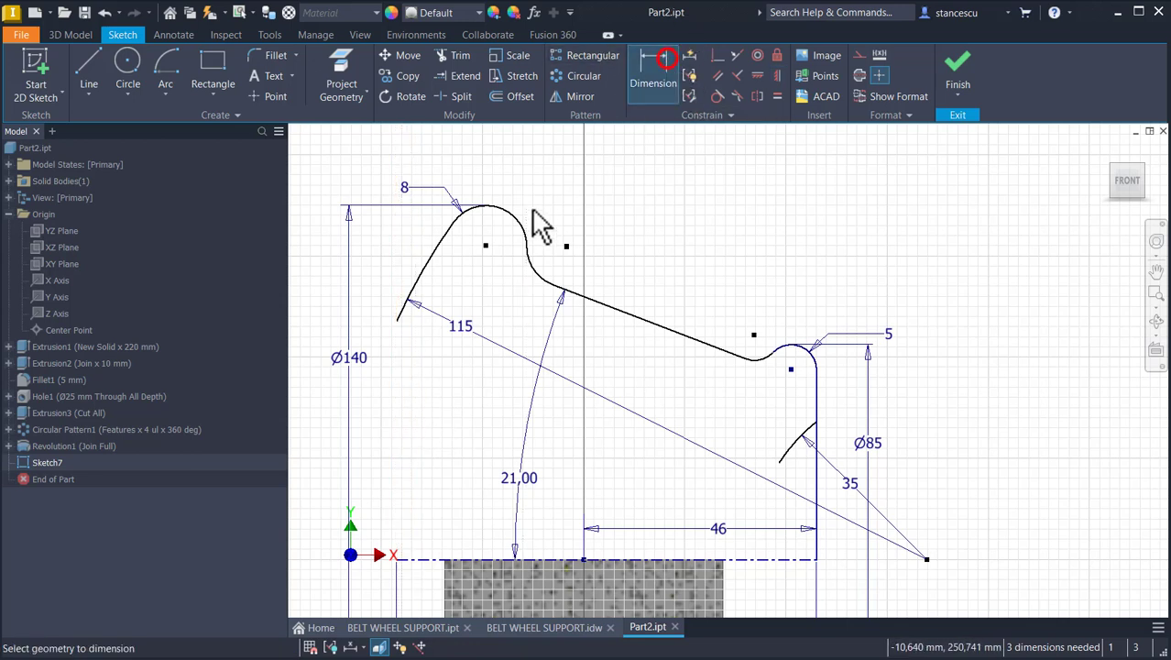
left_click(394, 317)
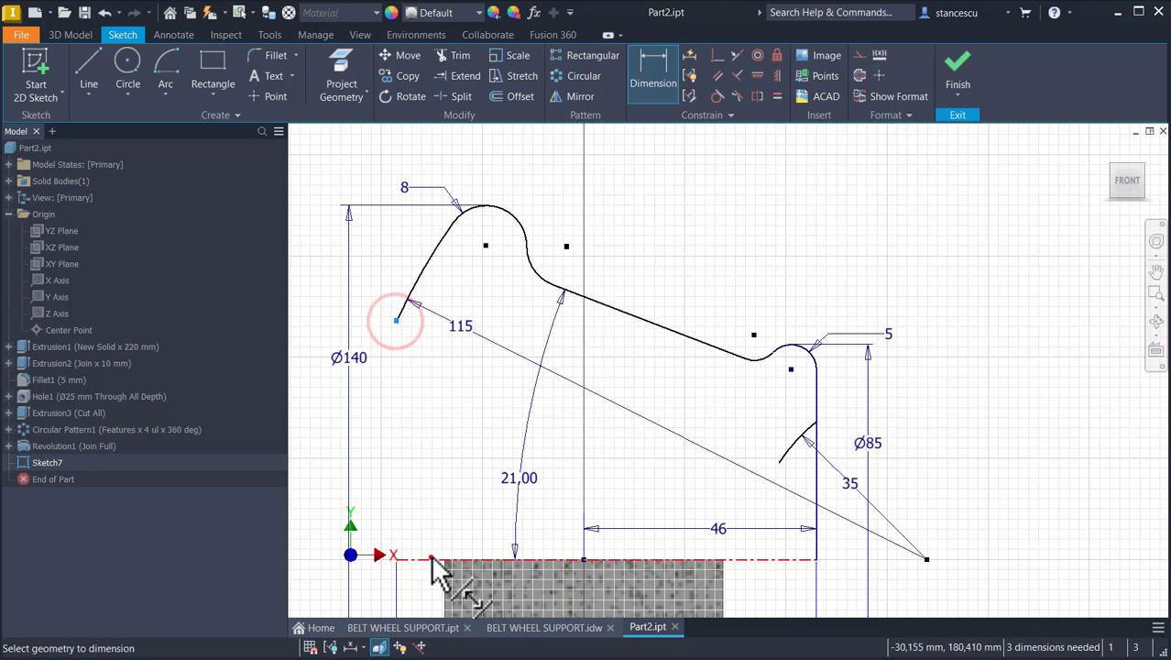
left_click(431, 556)
left_click(380, 428)
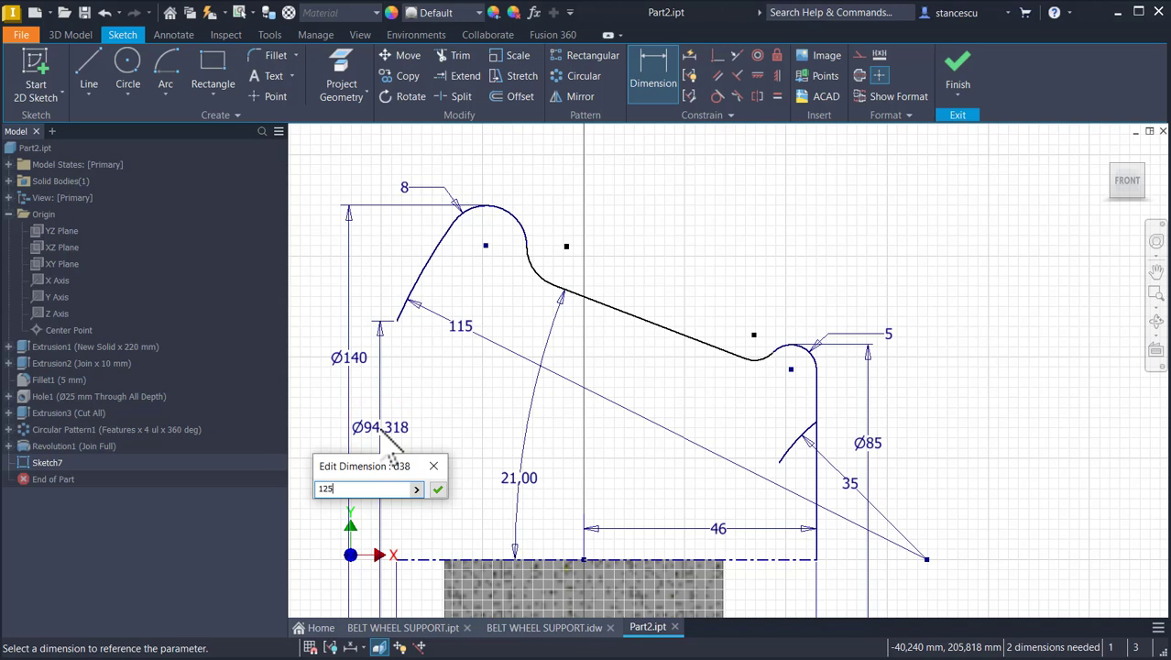
key("Return")
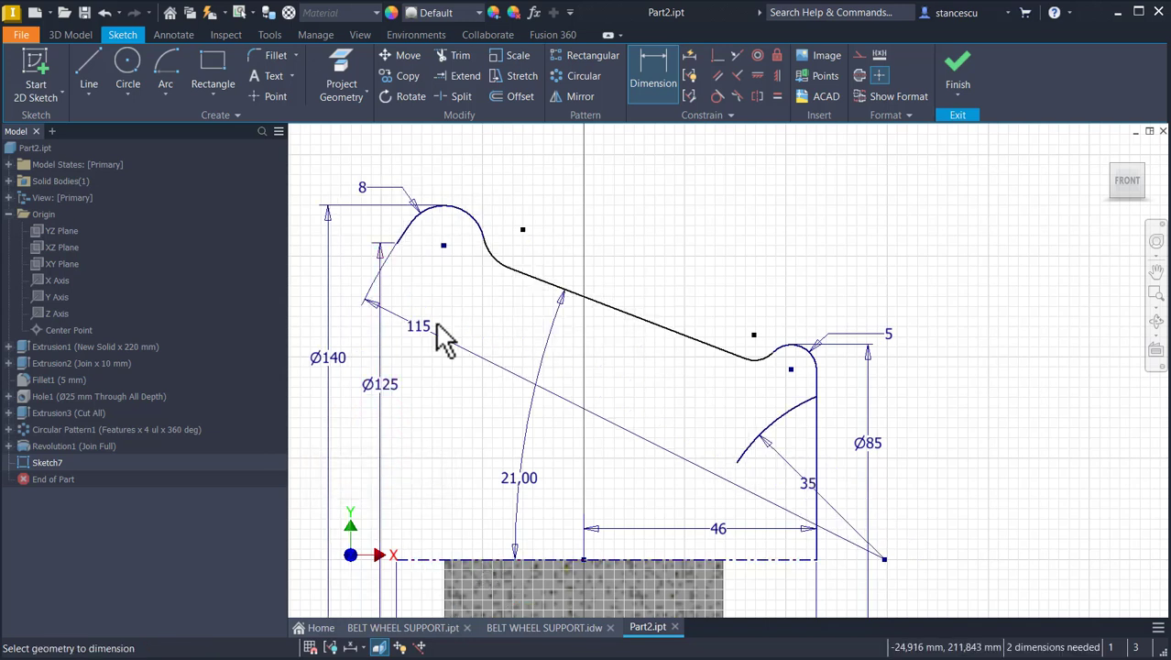
- Draw two connected lines from the 115 mm arc's endpoint, a short one inward and a long one to the 35 mm arc's free end
left_click(85, 79)
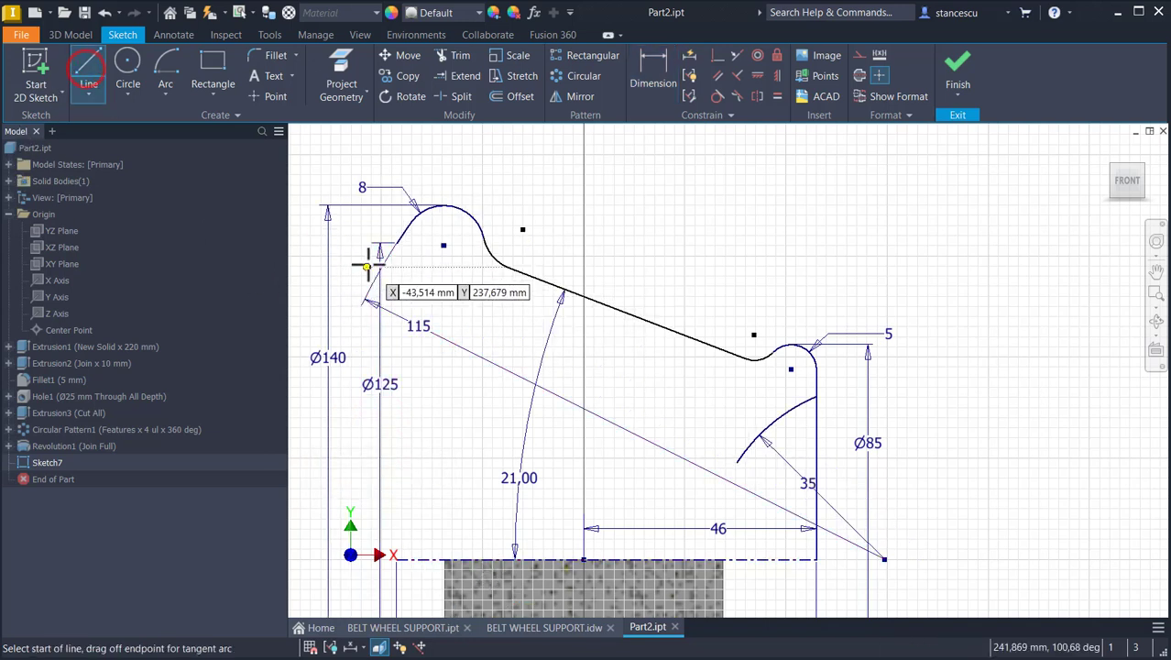
left_click(399, 243)
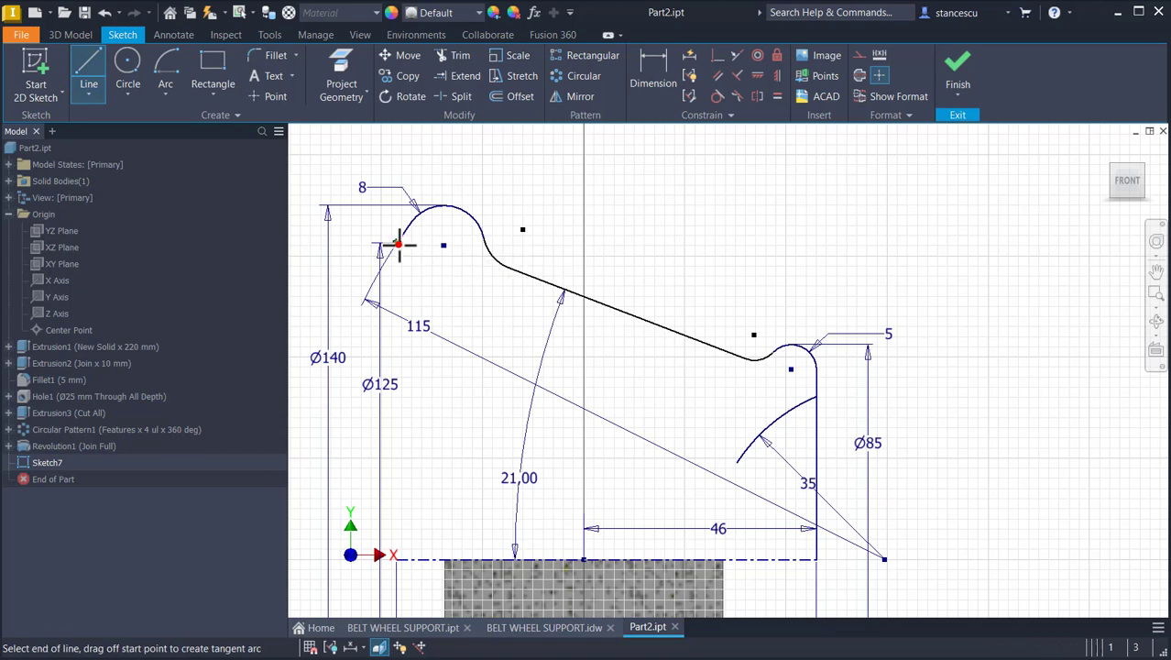
left_click(408, 294)
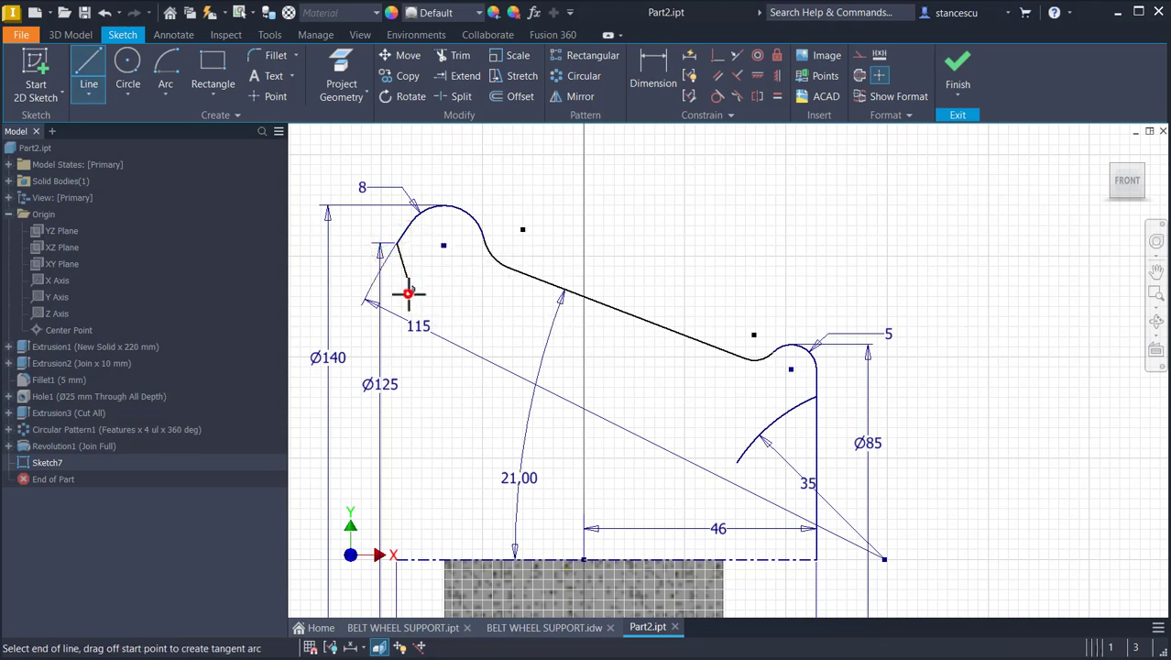
left_click(737, 461)
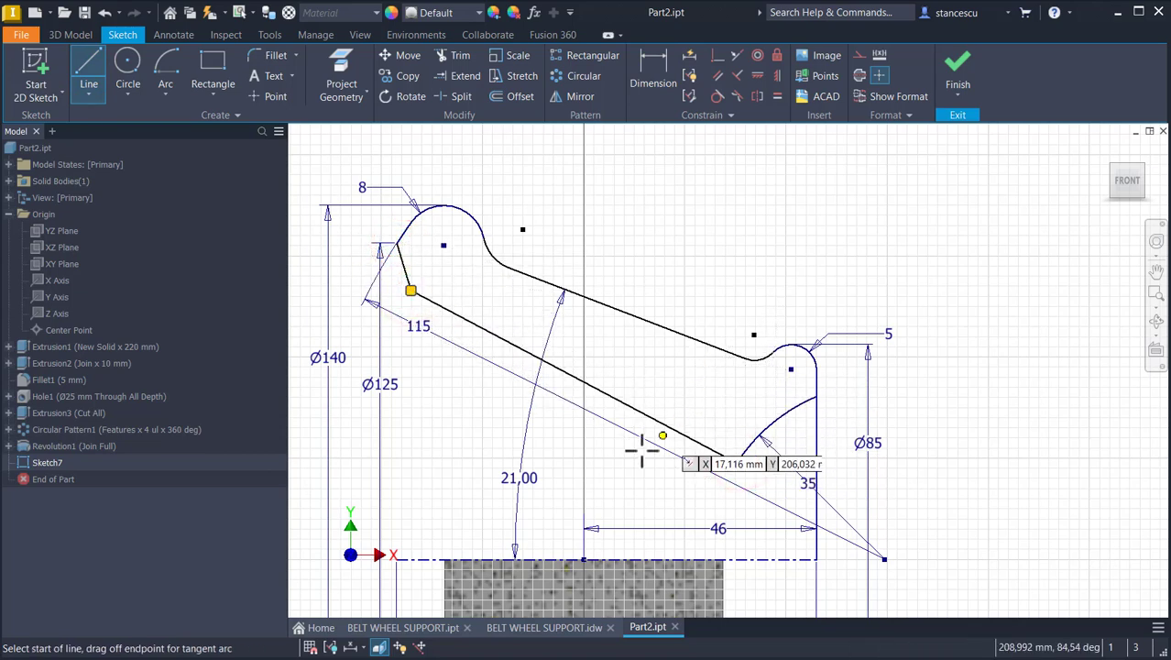
key("Escape")
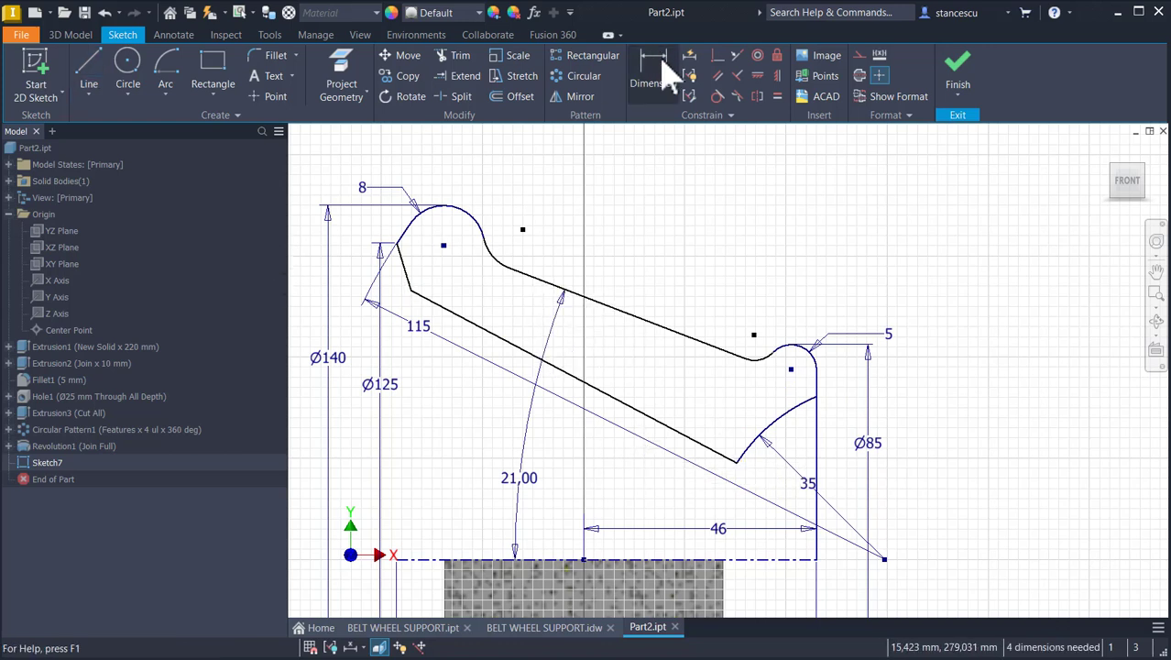
- Dimension the corner between the two new lines to the centerline as a diameter of 102 mm
left_click(661, 59)
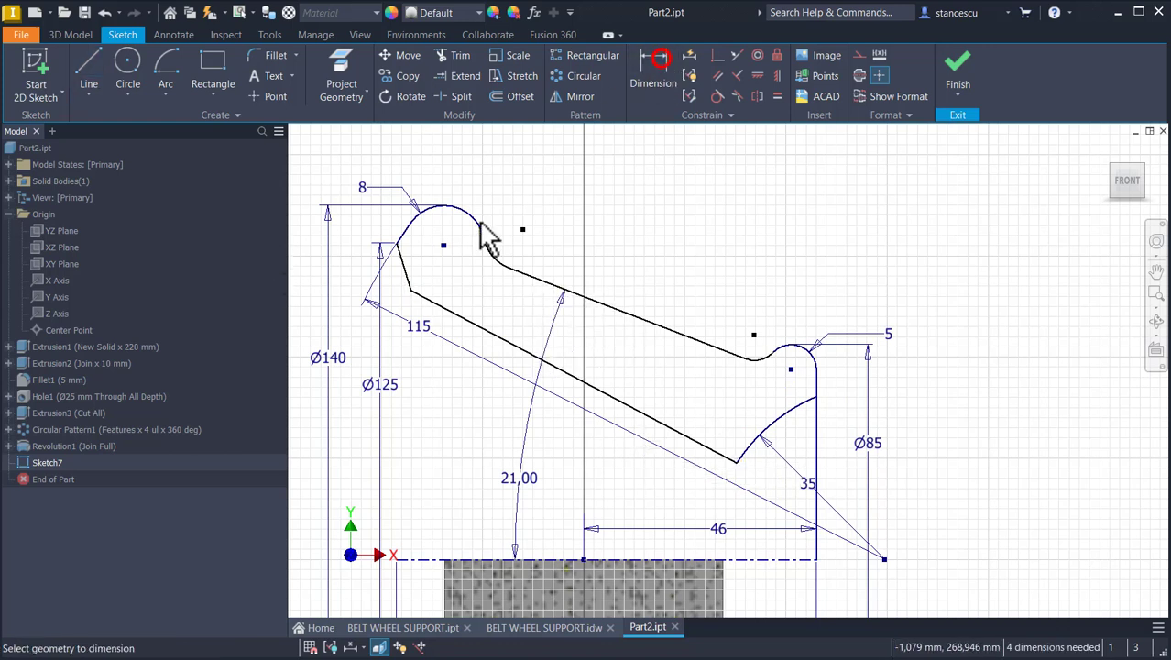
left_click(410, 290)
left_click(414, 556)
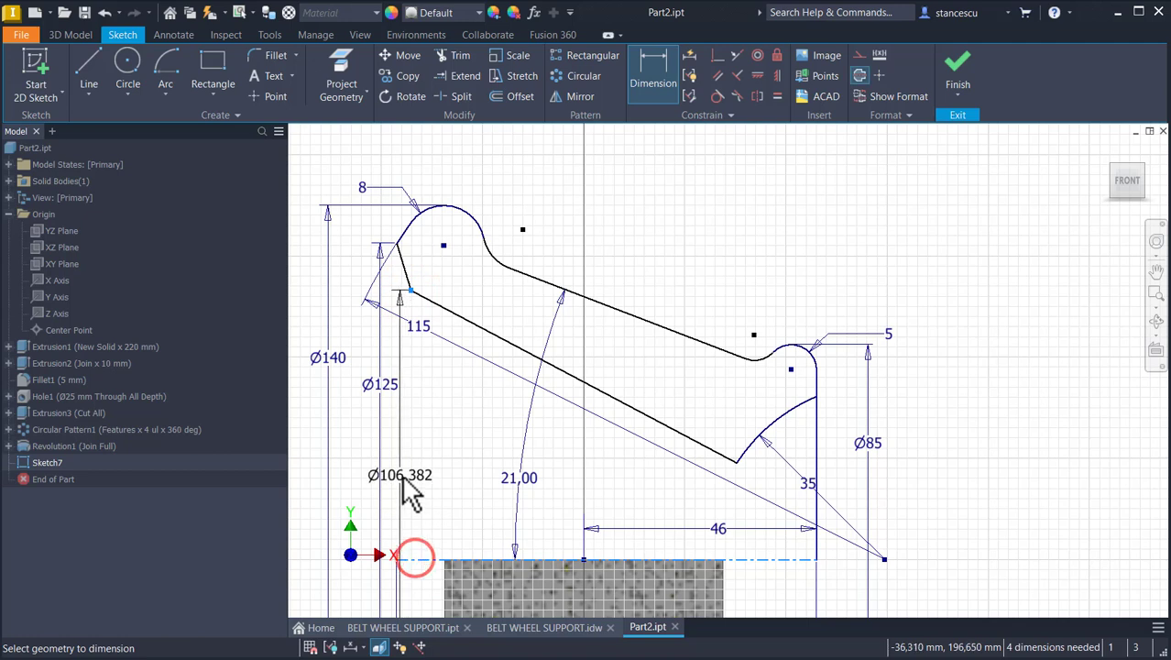
left_click(404, 483)
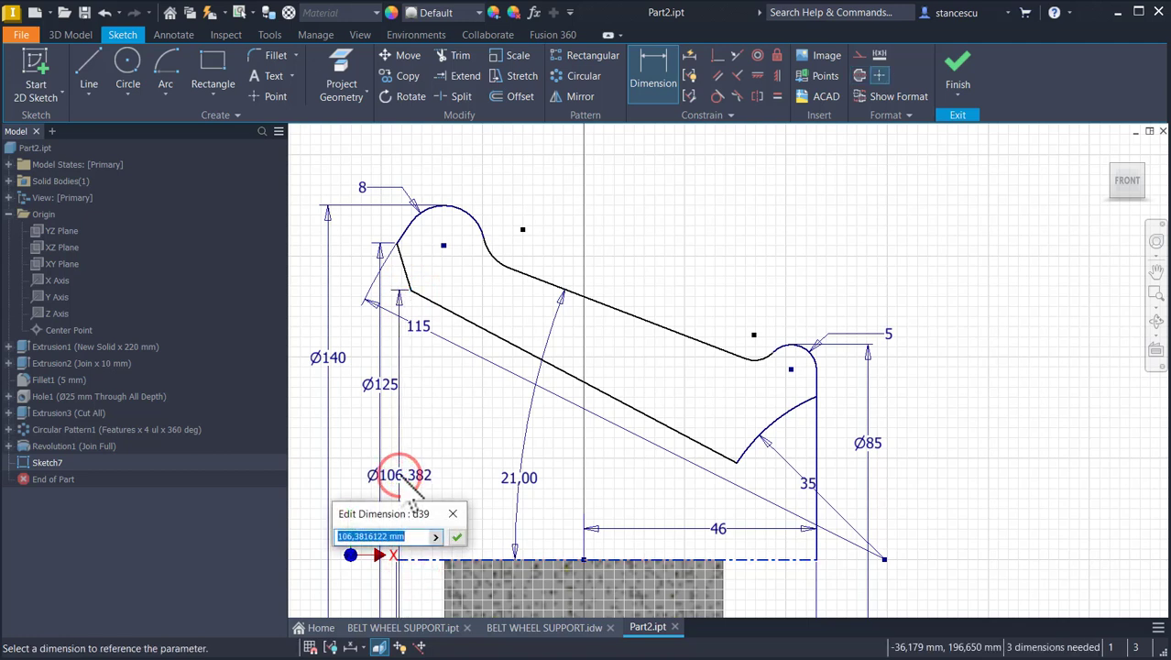
type("102")
key("Return")
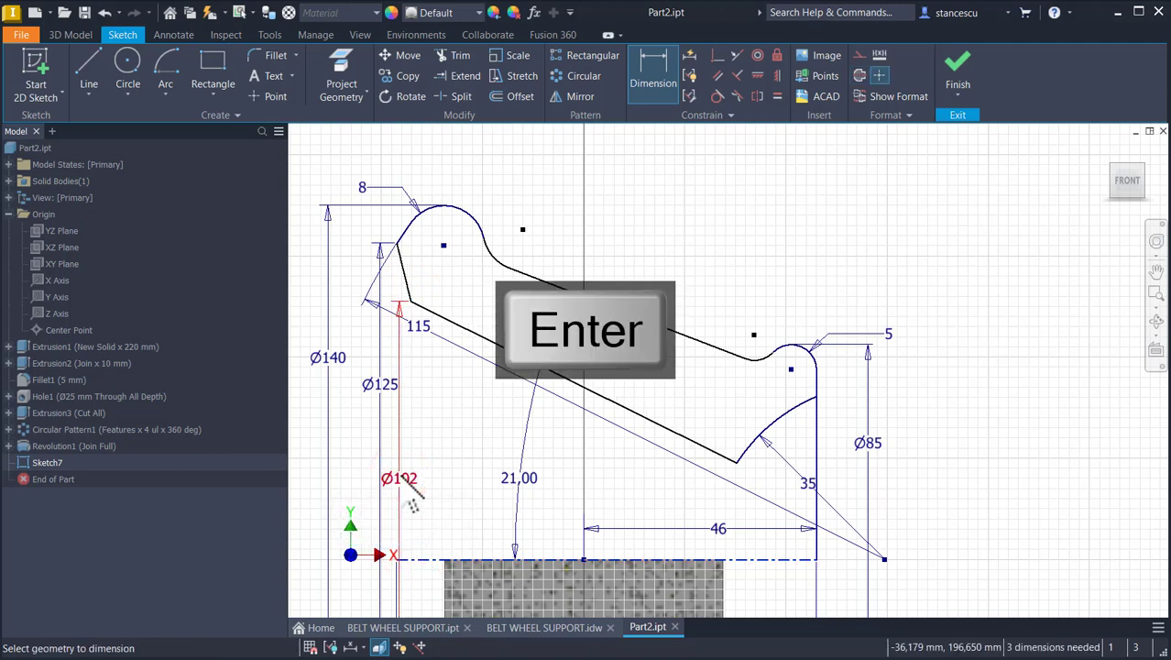
- Make the long inner line parallel to the outer sloped line
left_click(720, 76)
left_click(667, 326)
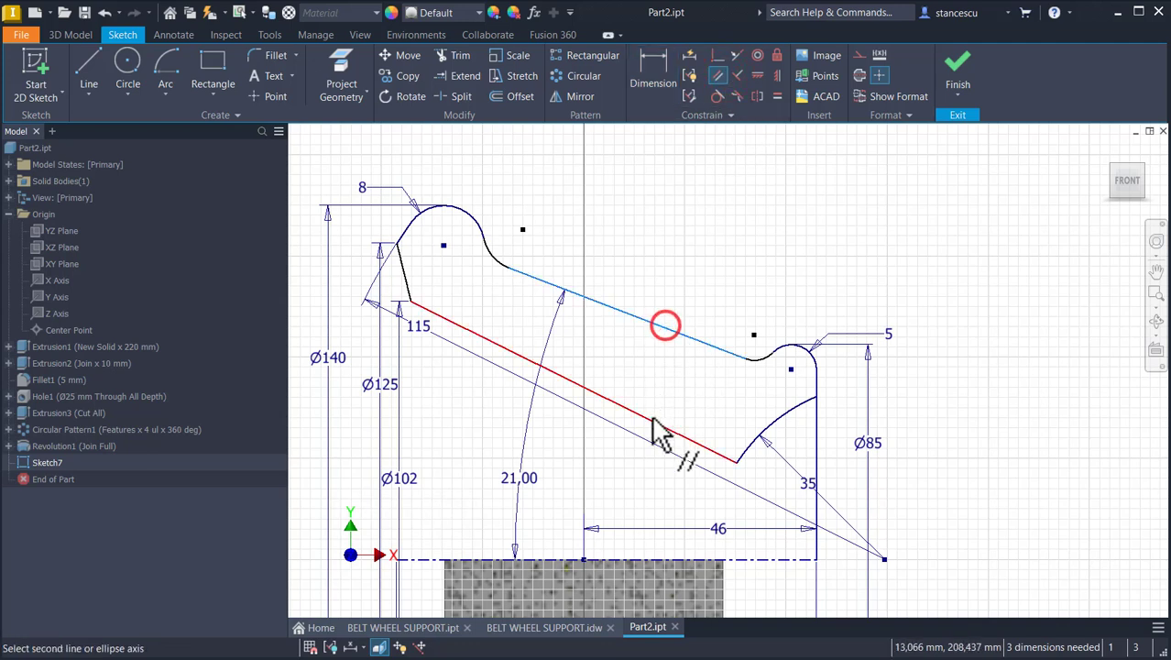
left_click(653, 419)
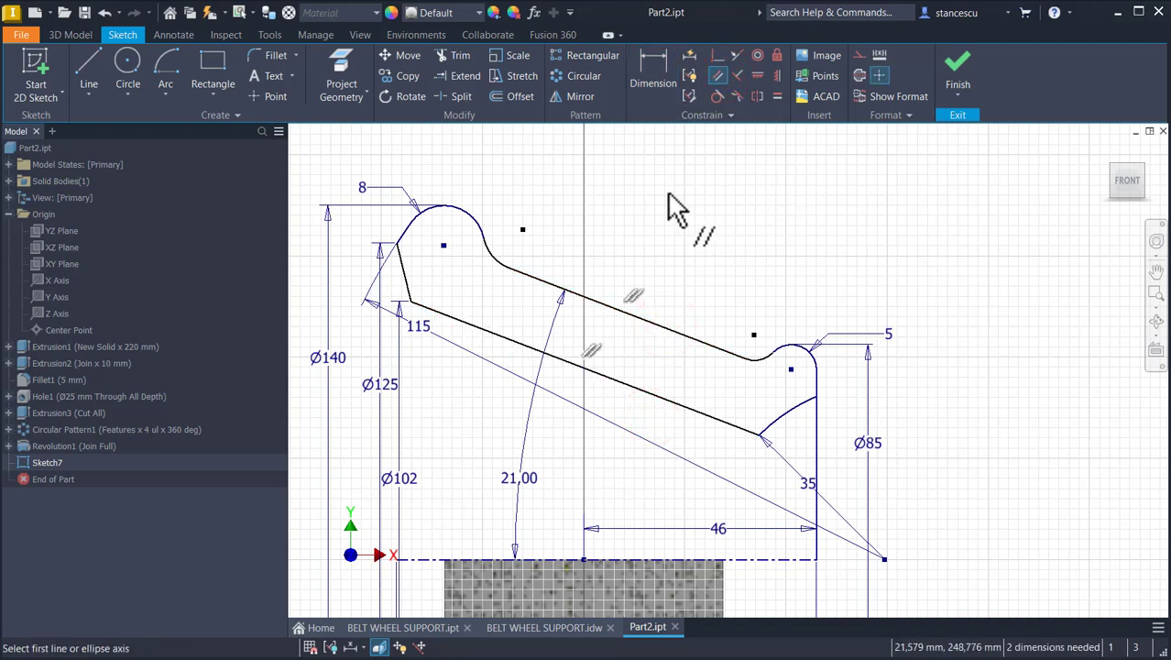
- Dimension the distance between the two parallel sloped lines and set it to 10 mm
left_click(654, 80)
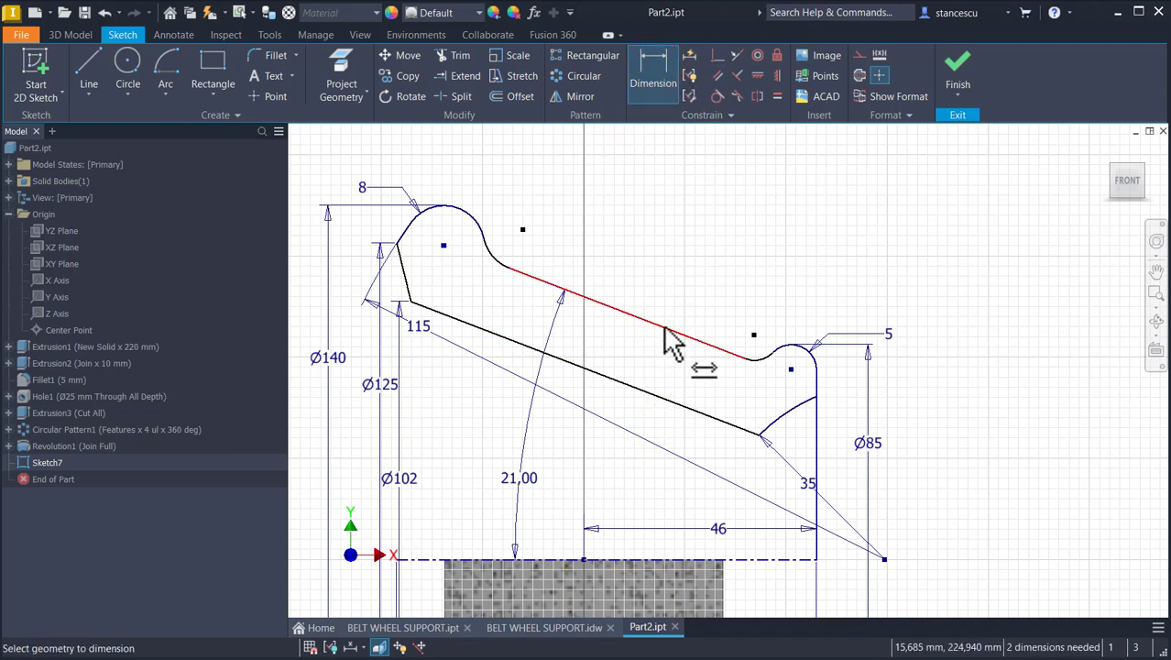
left_click(663, 328)
left_click(641, 390)
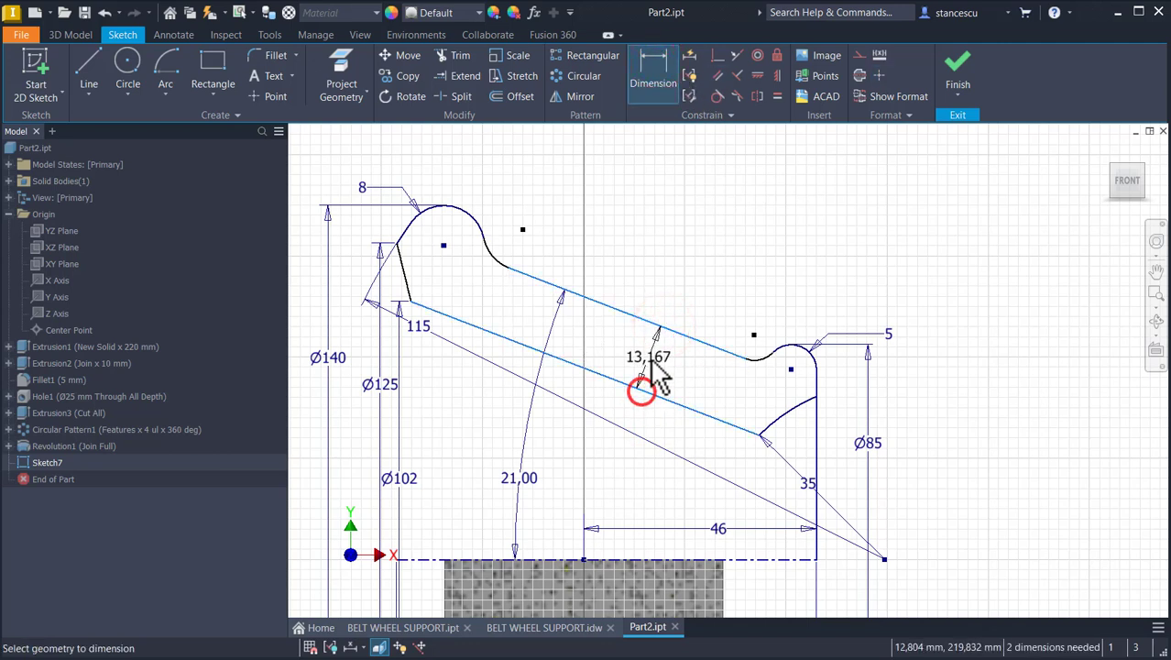
left_click(653, 363)
type("10")
key("Return")
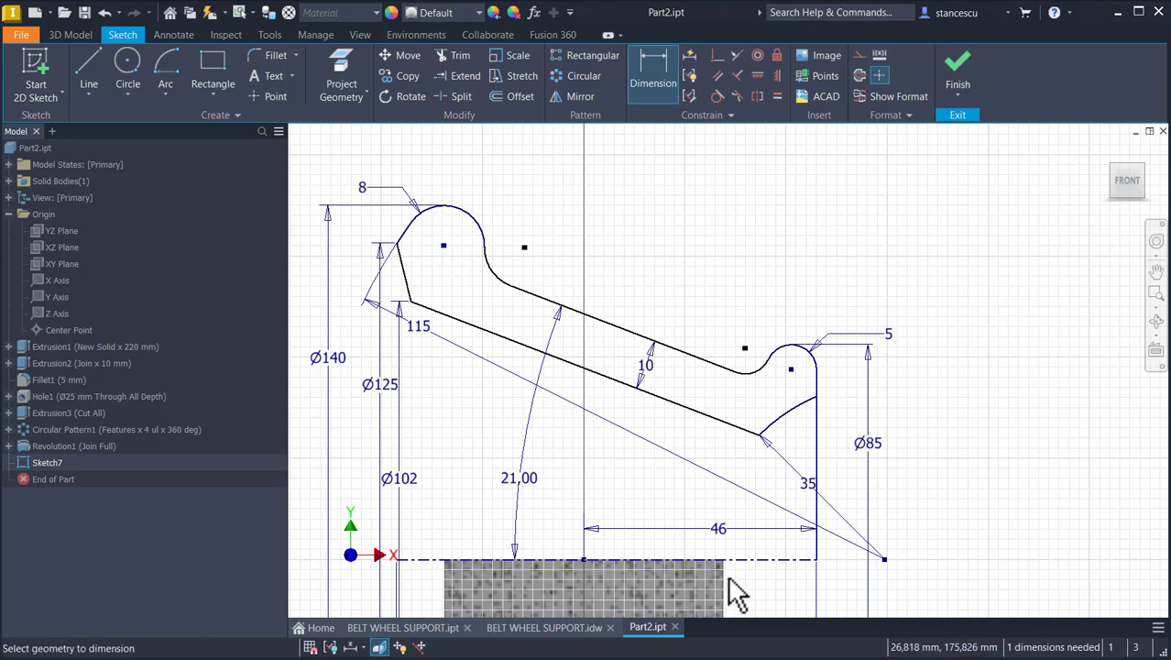
- Dimension the corner where the inner sloped line meets the 35 mm arc to the centerline as a diameter of 50 mm
left_click(749, 558)
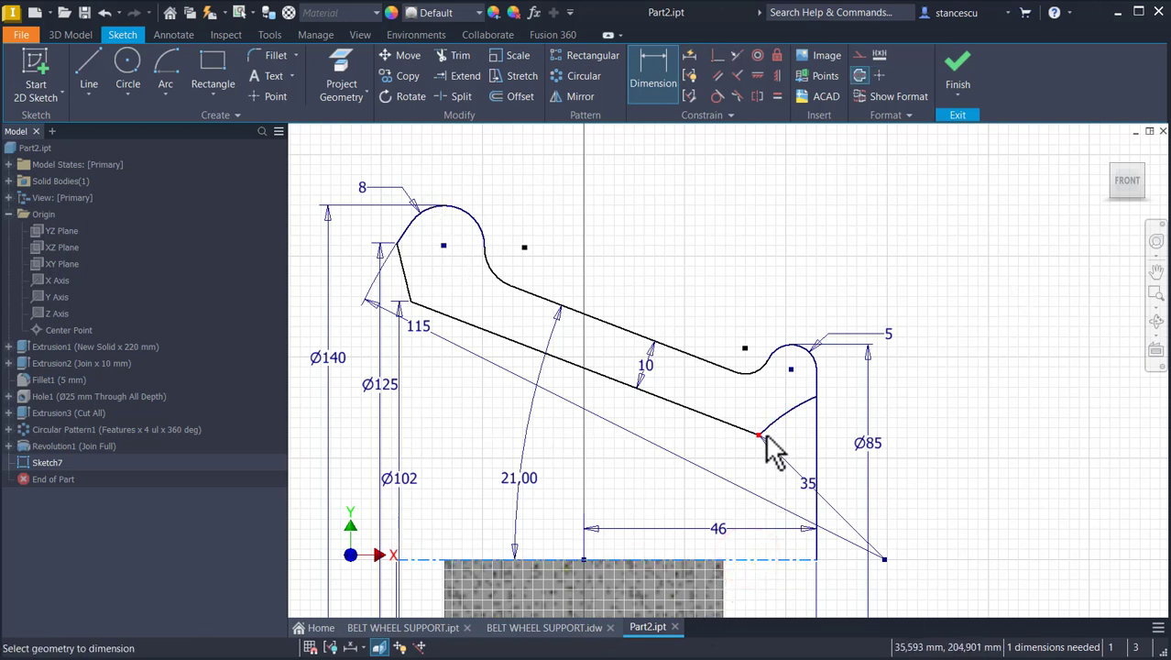
left_click(758, 432)
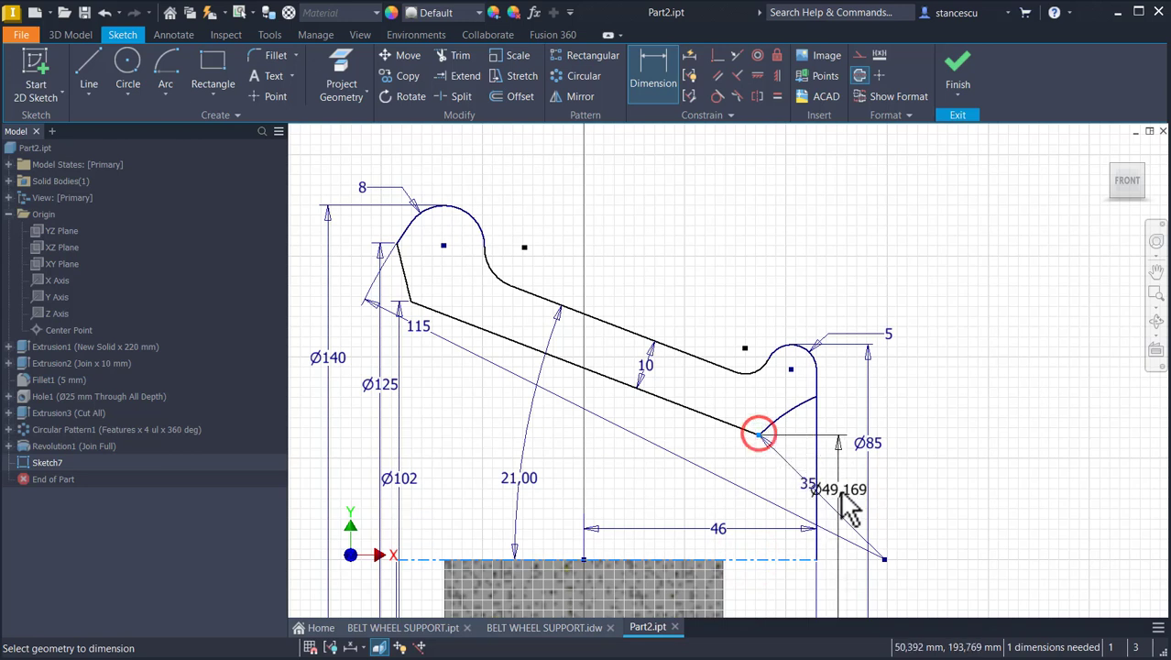
left_click(840, 495)
type("5")
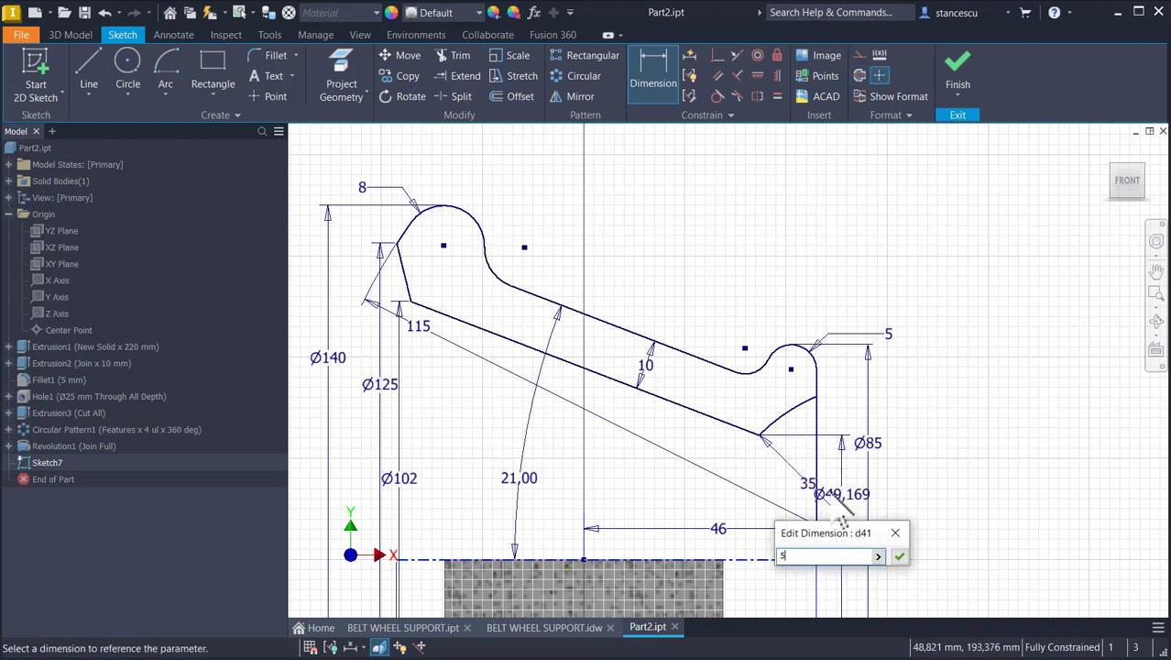
type("0")
key("Return")
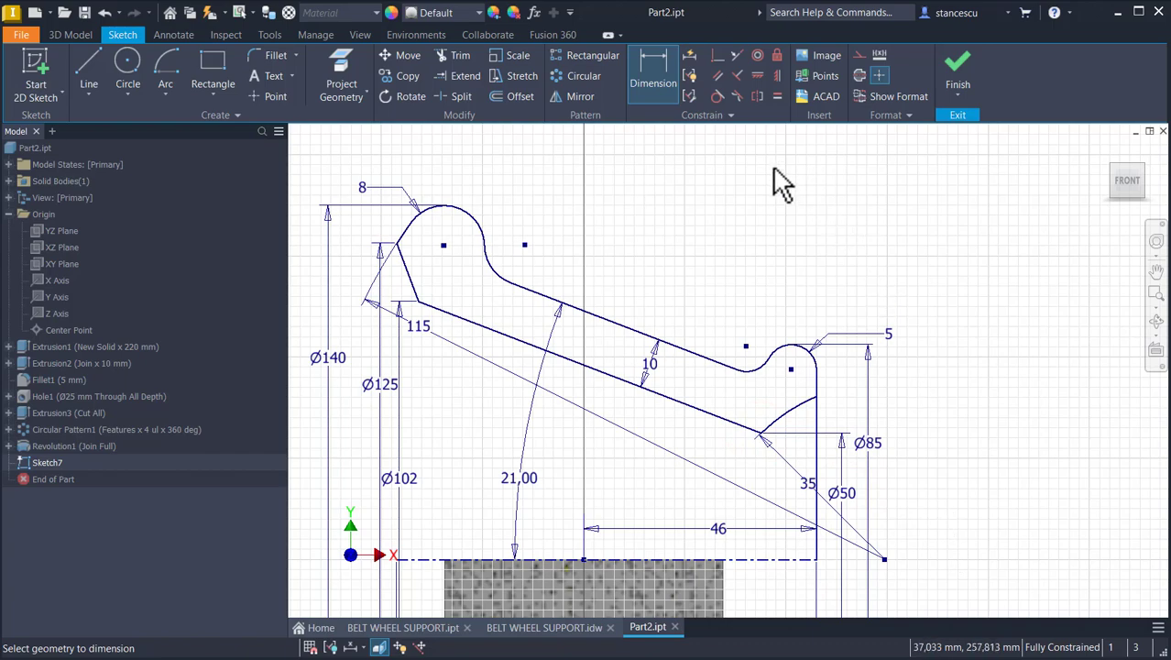
key("Escape")
key("Num_Lock")
scroll(917, 238, "down", 5)
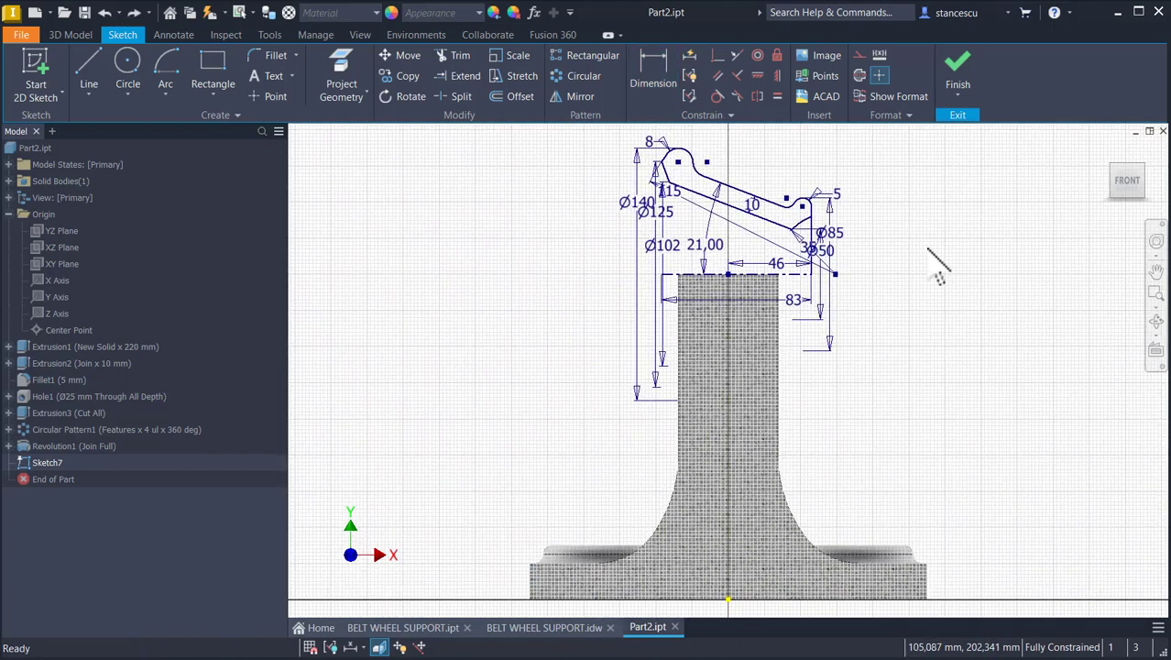
- Draw a vertical line from the profile's large-end corner at the 125 mm diameter to the near end of the centerline
scroll(664, 215, "up", 4)
middle_click_drag(664, 216, 639, 436)
left_click(91, 65)
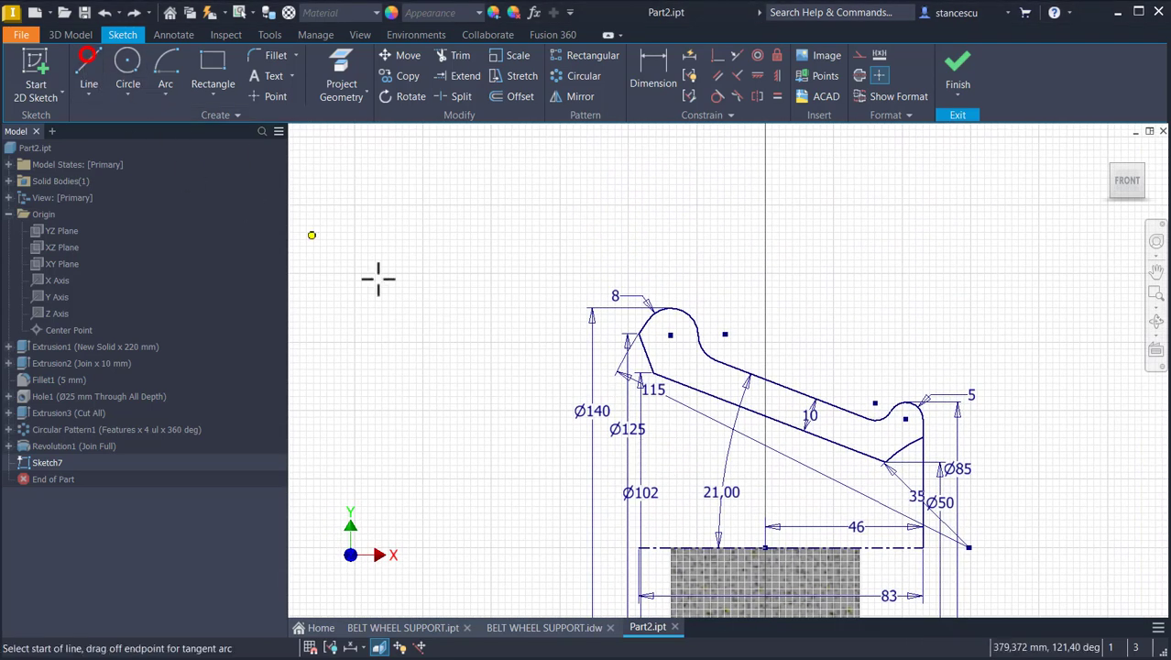
left_click(638, 335)
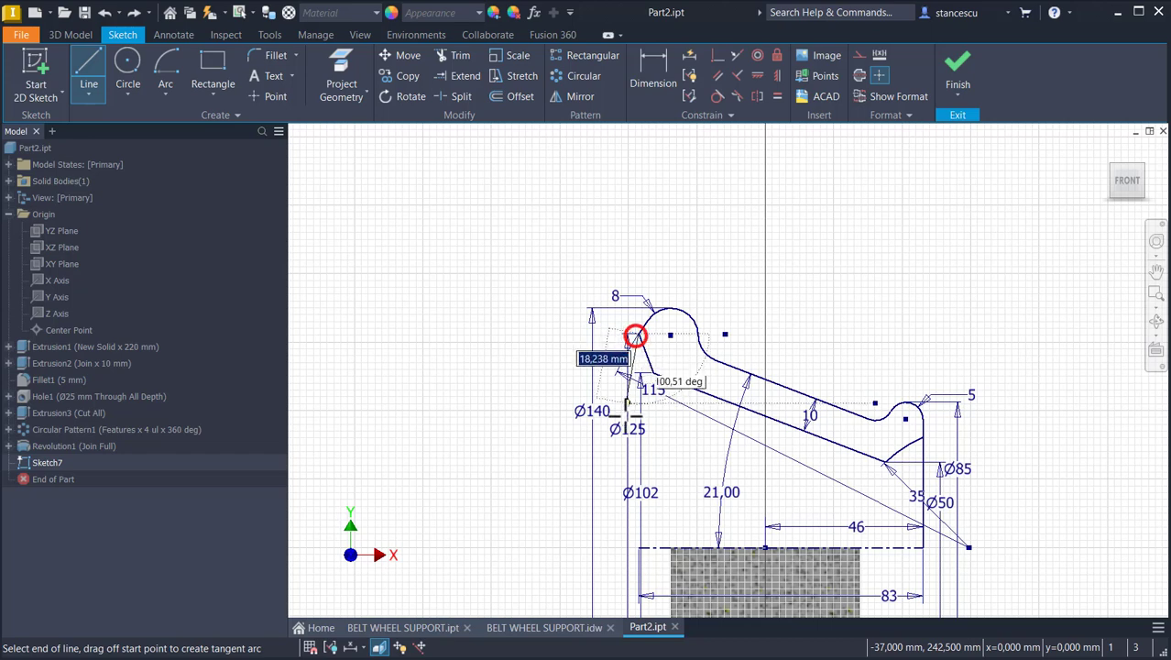
left_click(639, 548)
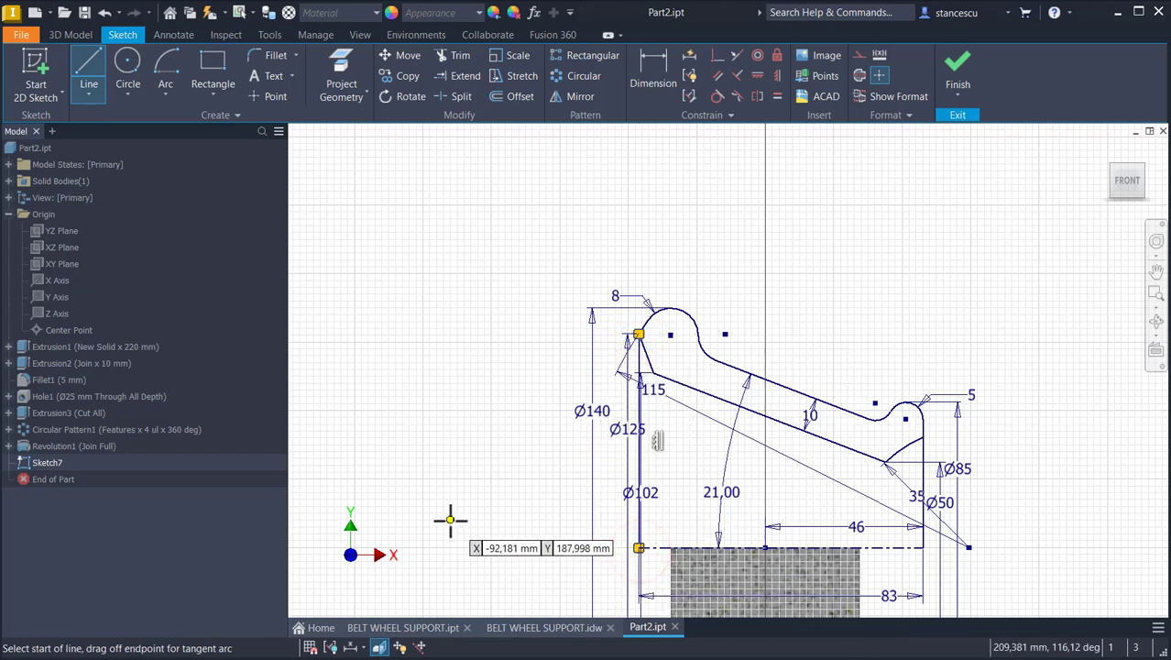
key("Escape")
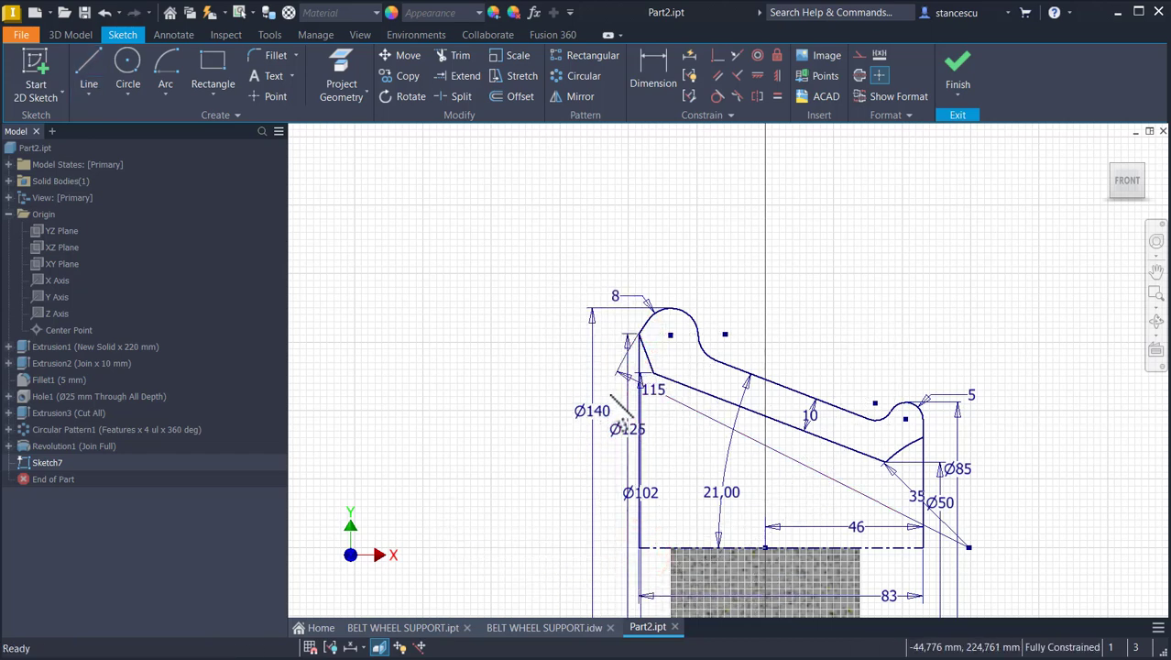
- Spread out the diameter dimensions on both sides of the profile and reposition the 115 mm radius dimension so none overlap
left_click_drag(605, 413, 572, 440)
left_click_drag(651, 490, 609, 521)
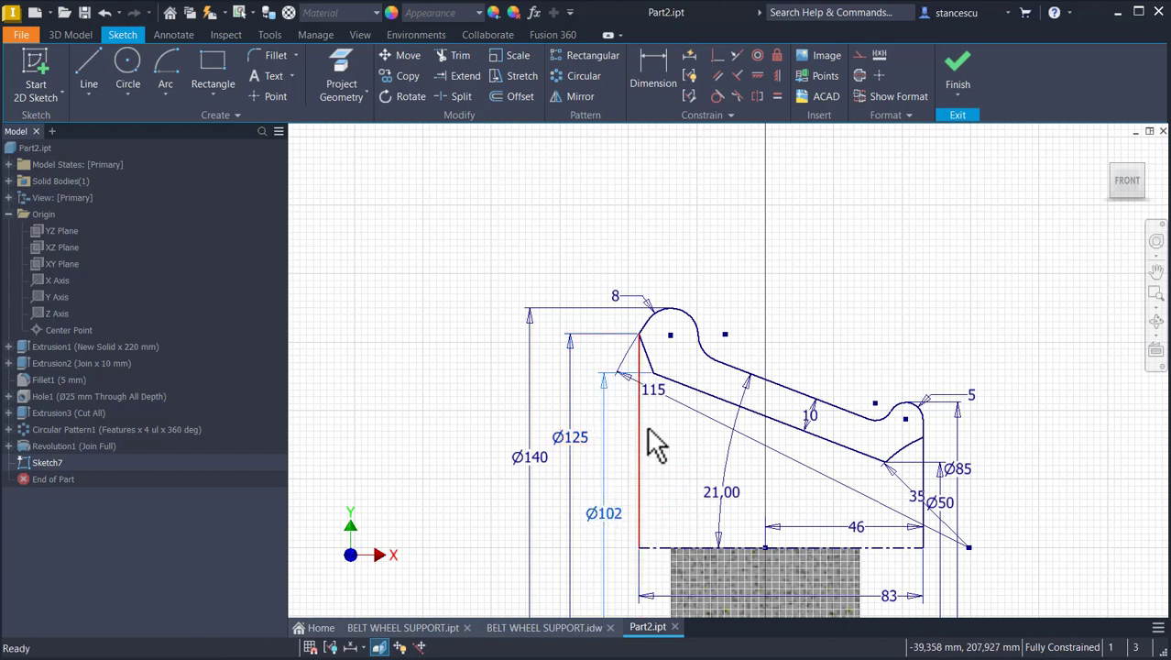
left_click_drag(664, 394, 656, 432)
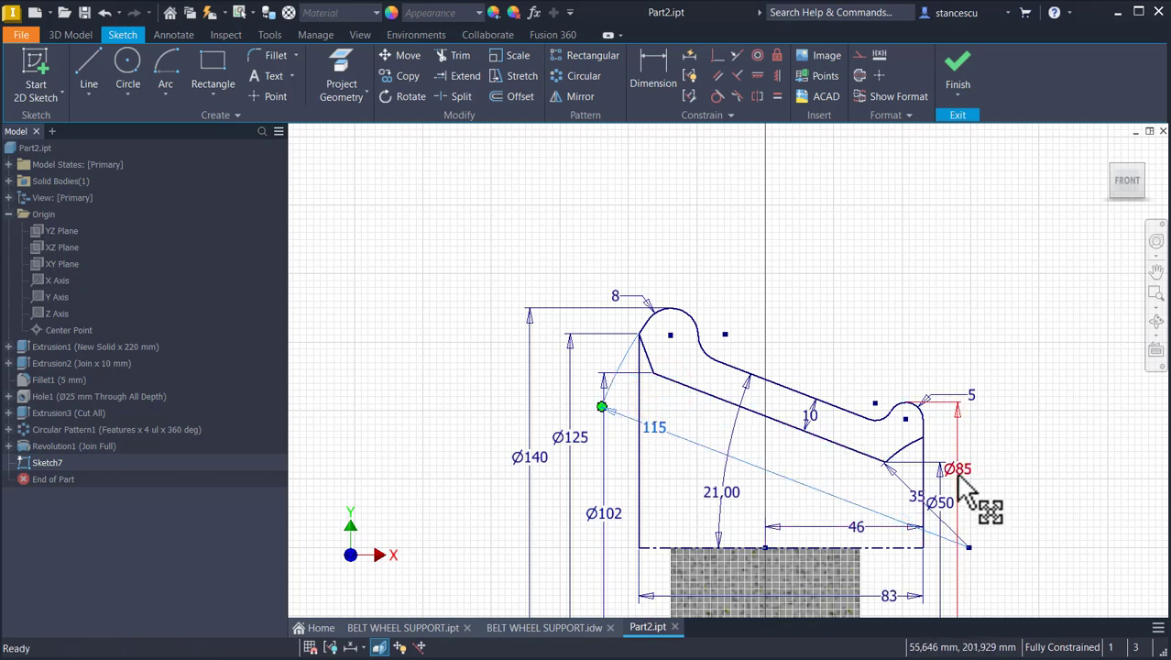
left_click_drag(963, 481, 996, 479)
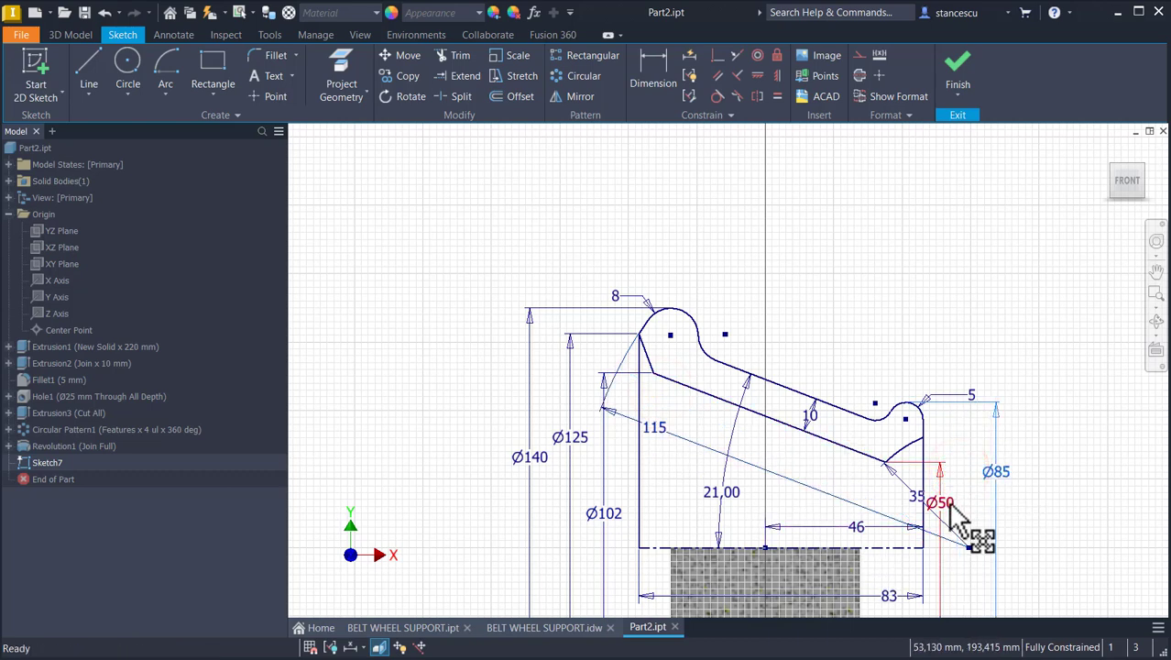
left_click_drag(969, 527, 996, 524)
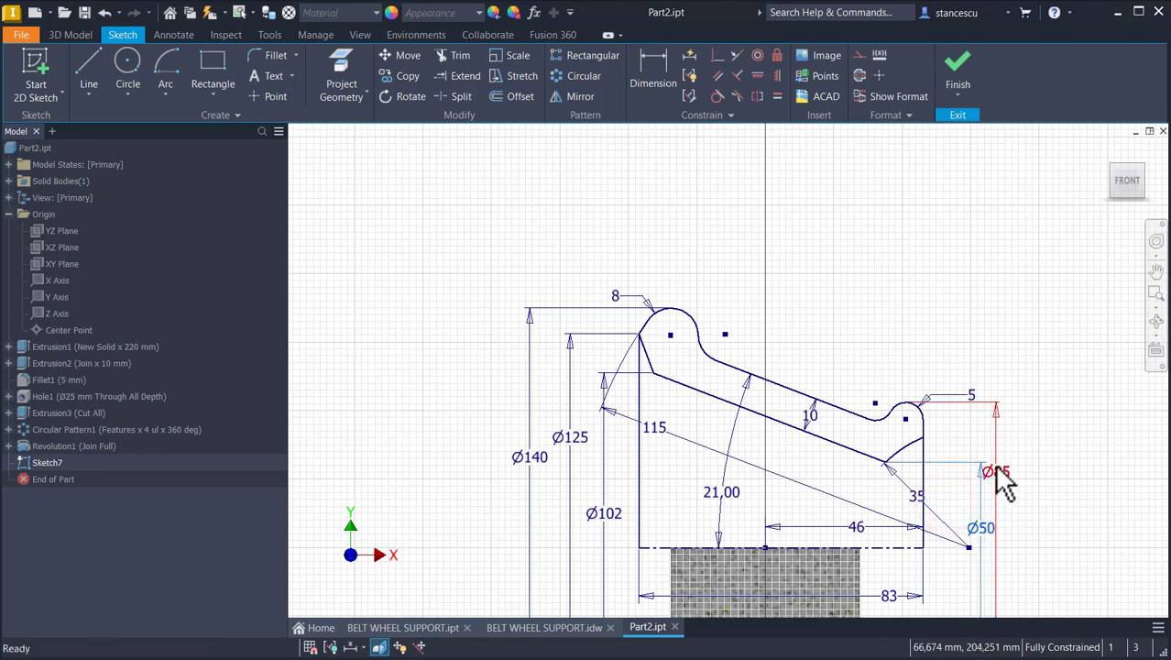
left_click_drag(1008, 484, 1031, 495)
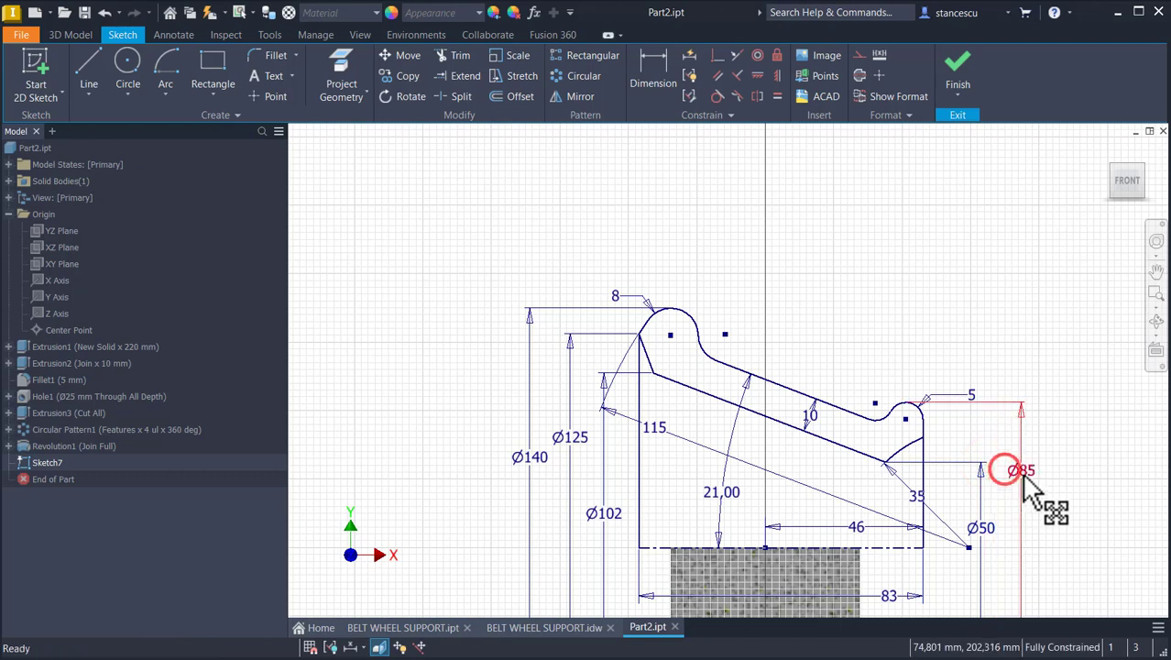
left_click(1001, 319)
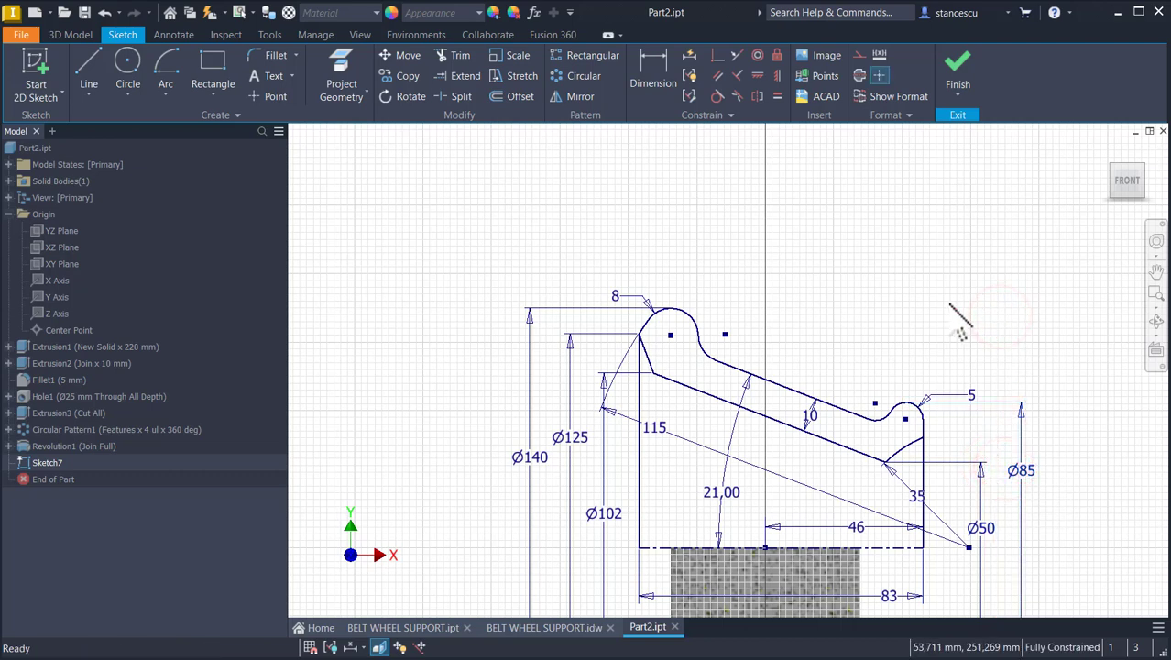
- Convert the short inner line, the long inner sloped line and the 35 mm arc to construction geometry
mouse_move(947, 314)
middle_mouse_down()
mouse_move(1037, 225)
mouse_move(940, 227)
middle_mouse_up()
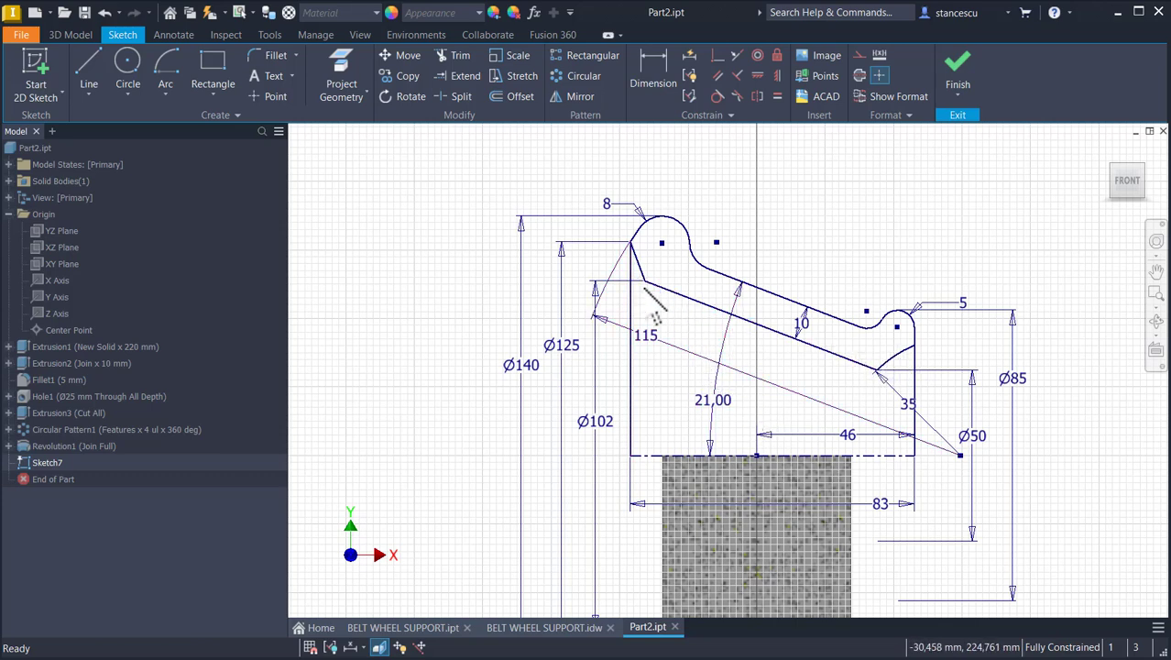
left_click(641, 265)
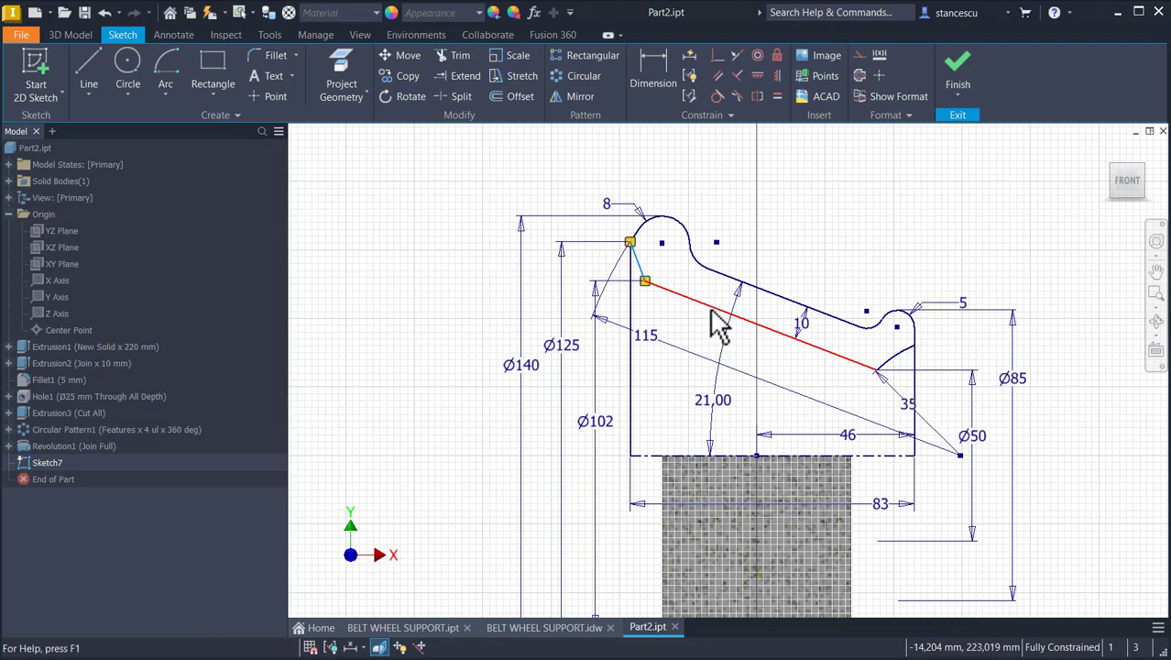
left_click(707, 306, "ctrl")
left_click(898, 347, "ctrl")
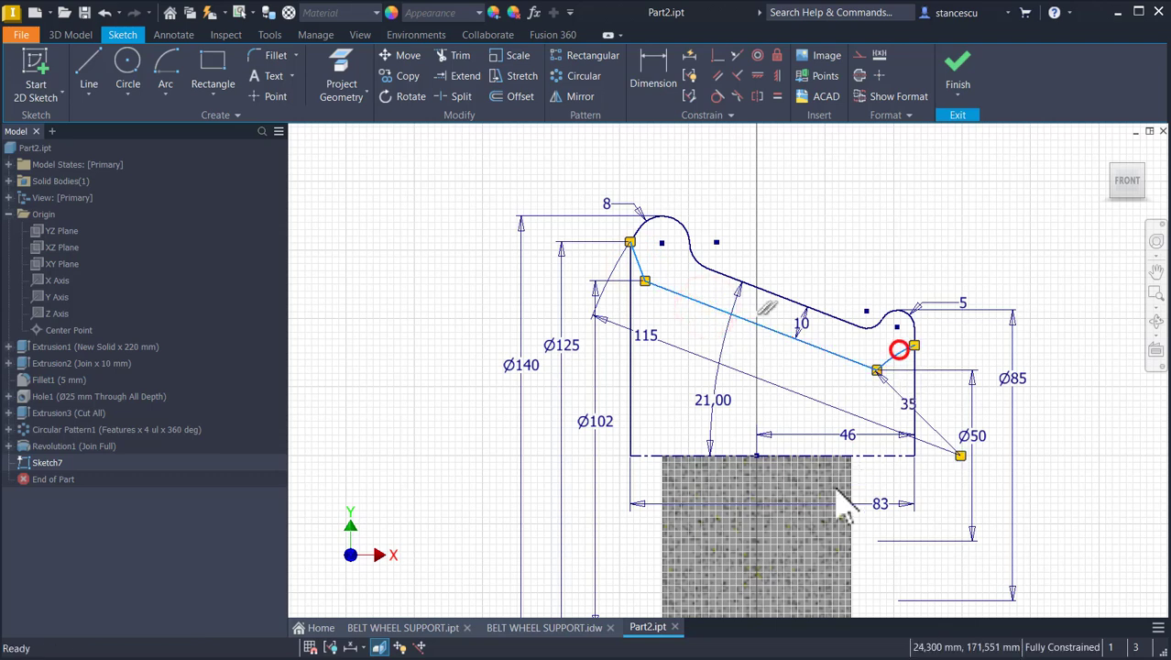
left_click(859, 55)
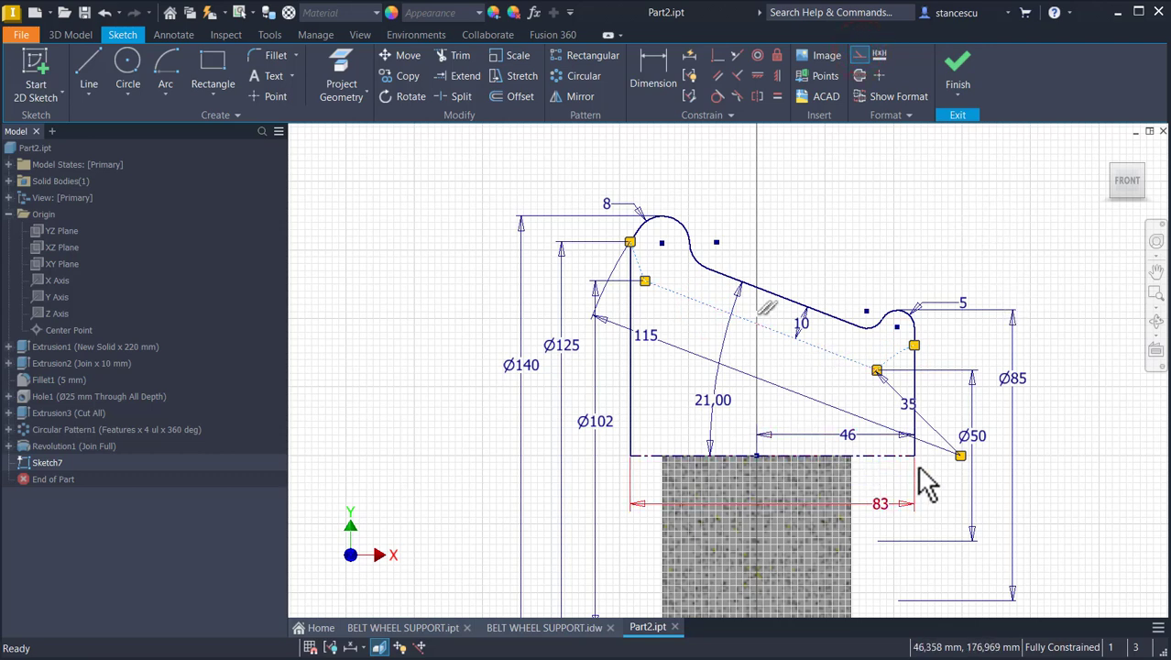
- Finish the sketch and revolve the solid hub profile a full 360 degrees about the centerline, joined to the column
left_click(957, 91)
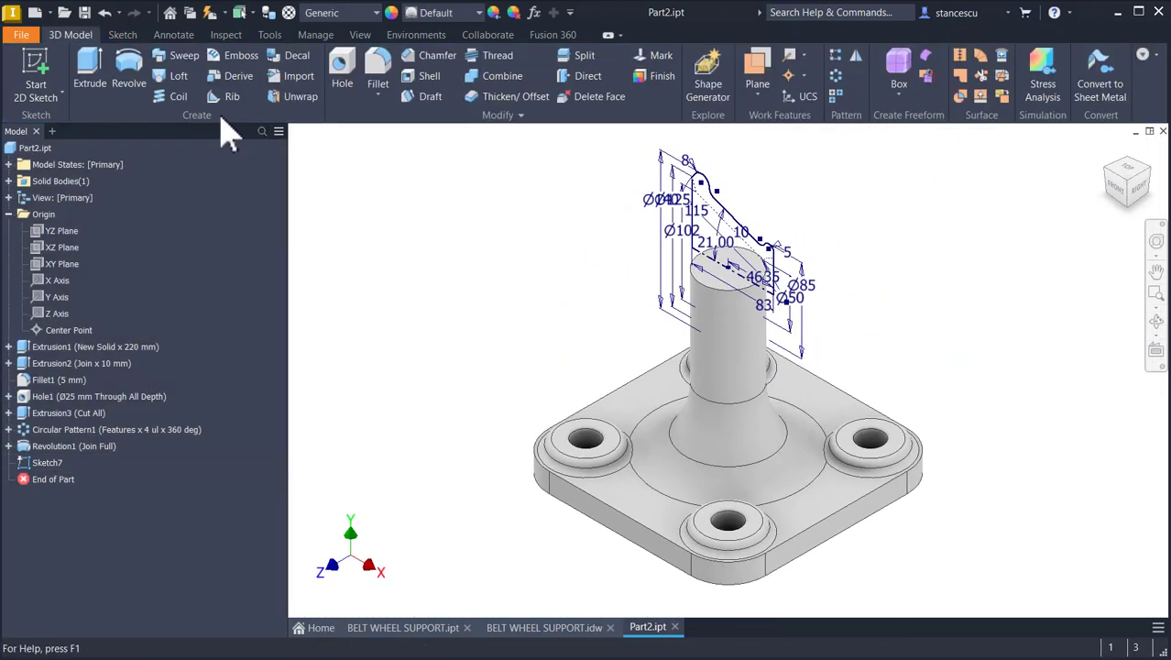
left_click(128, 84)
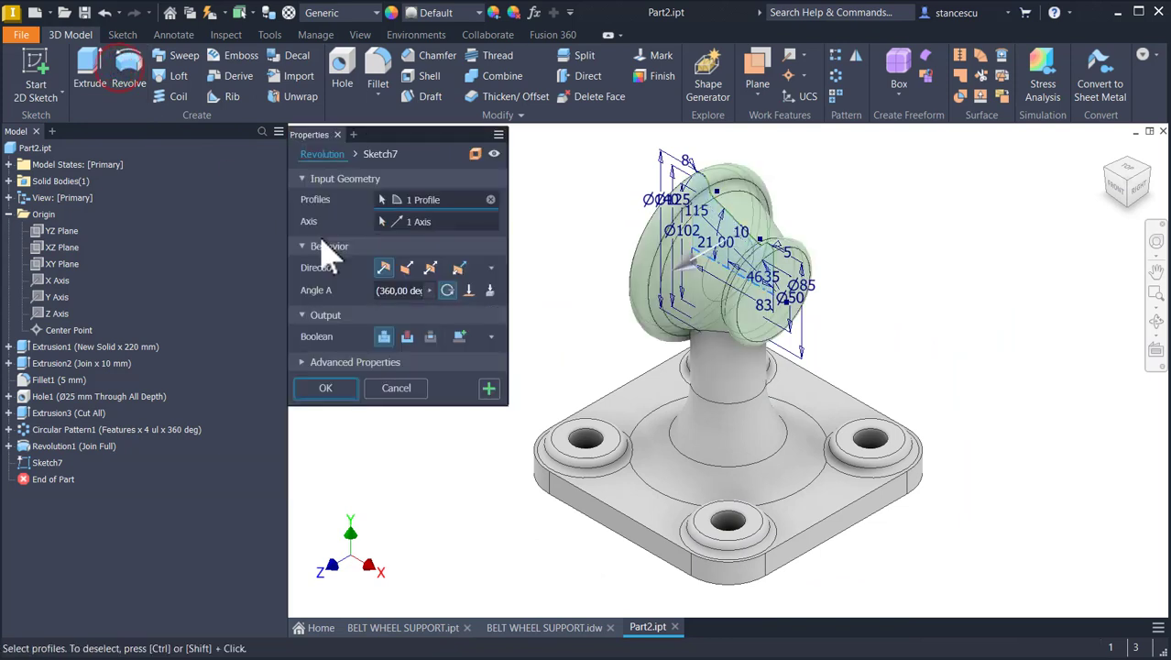
left_click(321, 388)
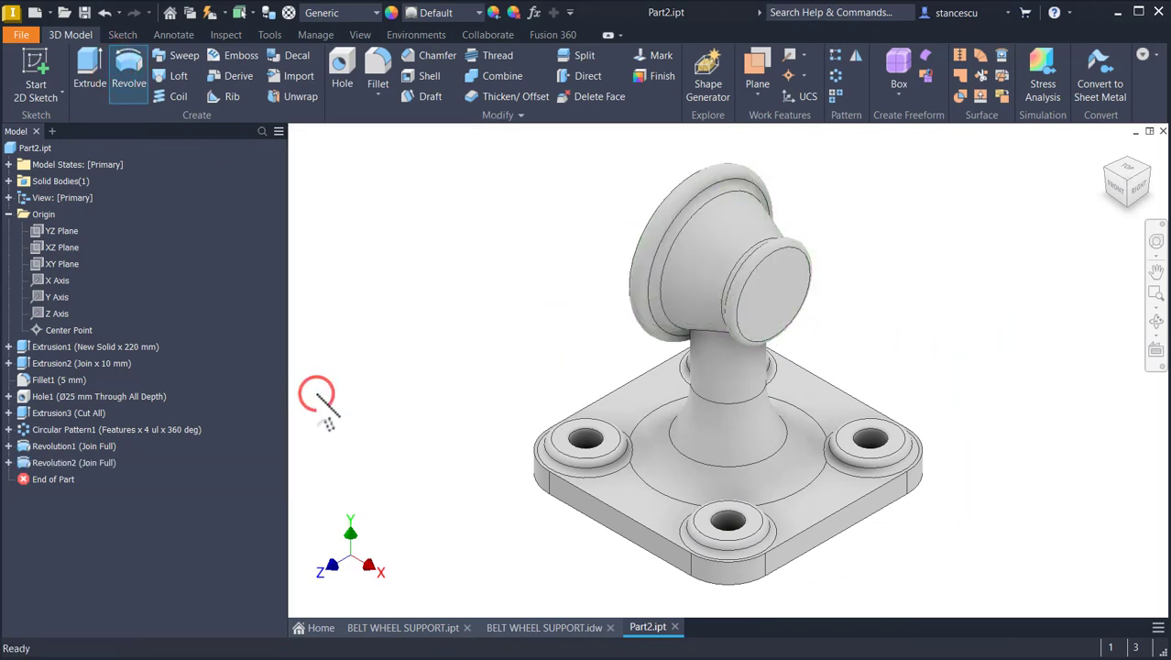
- Share the hub revolution's sketch, Sketch7, so that it can be reused for another feature
left_click(10, 463)
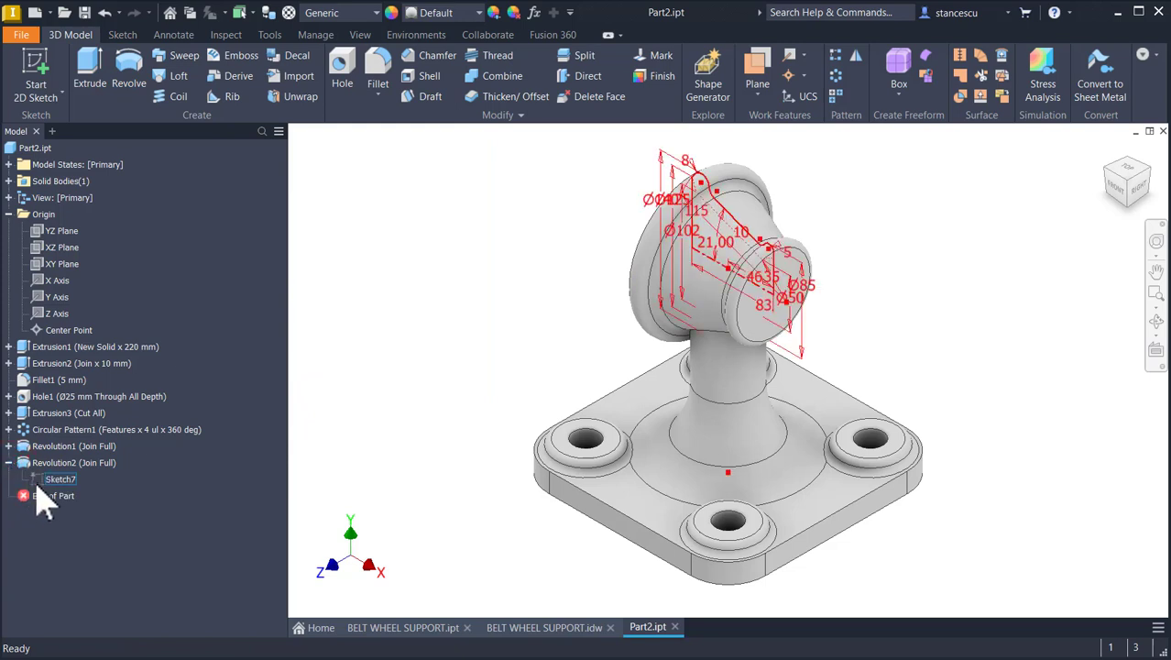
left_click(34, 477)
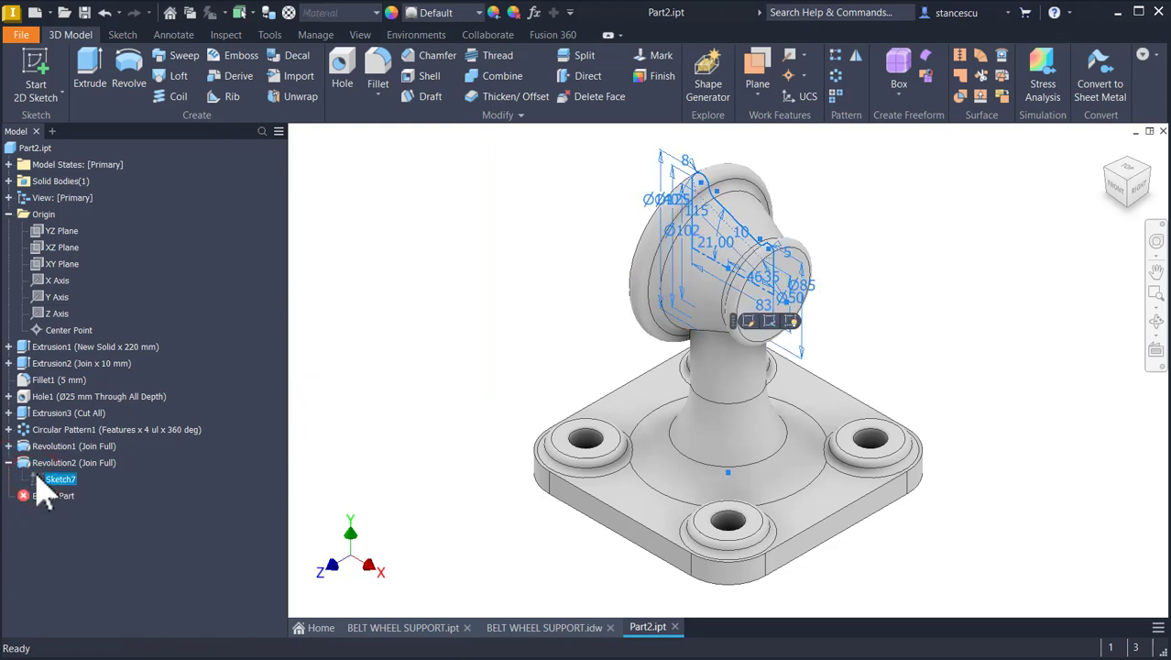
right_click(43, 492)
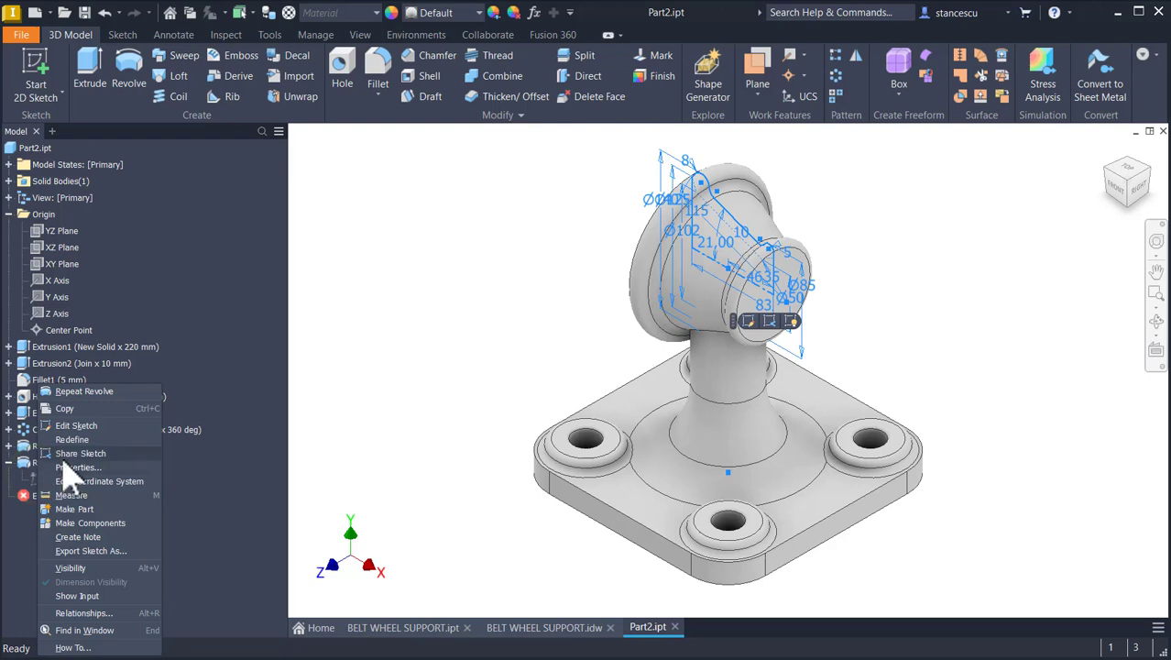
left_click(65, 453)
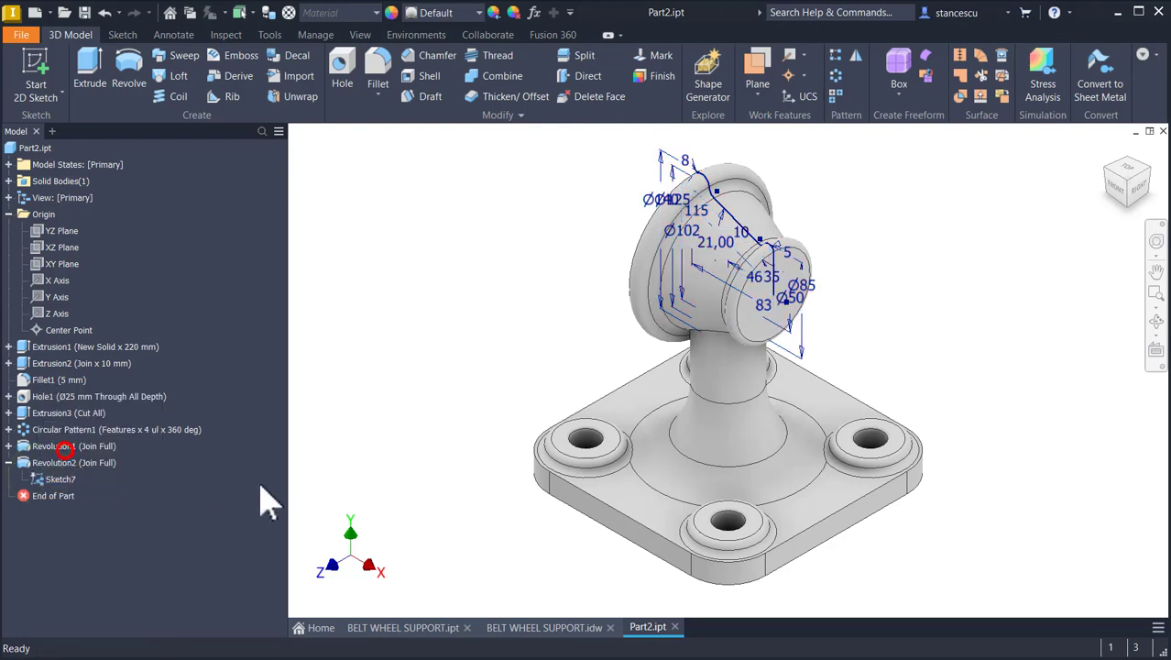
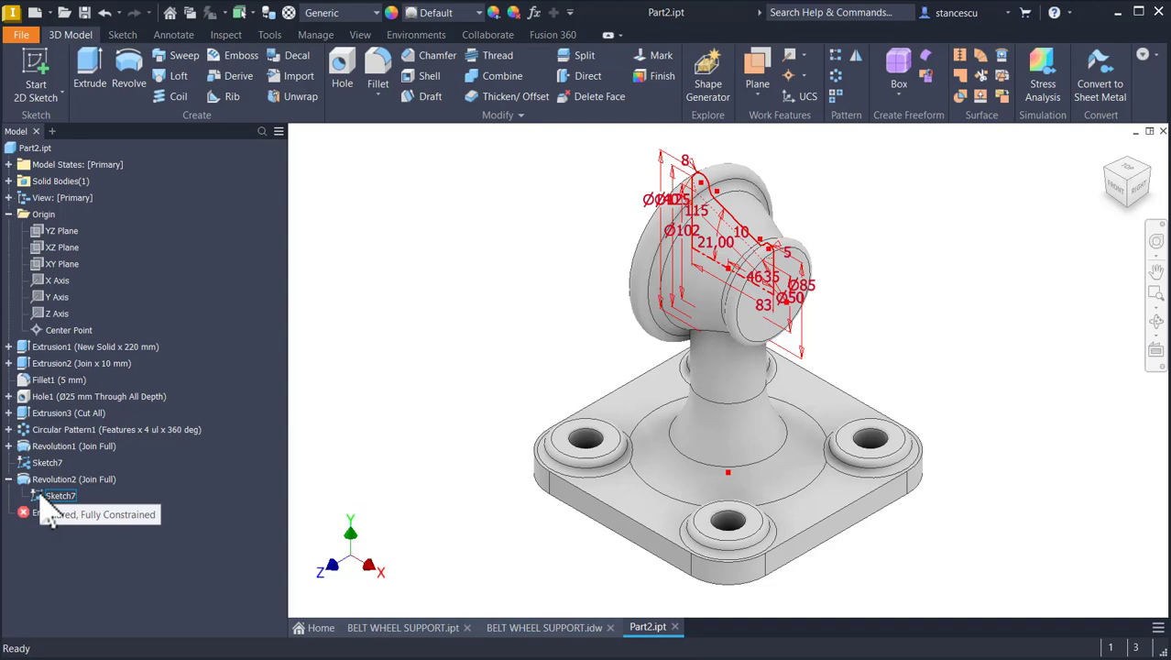
- Edit the shared Sketch7, convert the two inner construction lines and the 35 mm arc back to normal geometry, and finish the sketch
double_click(22, 461)
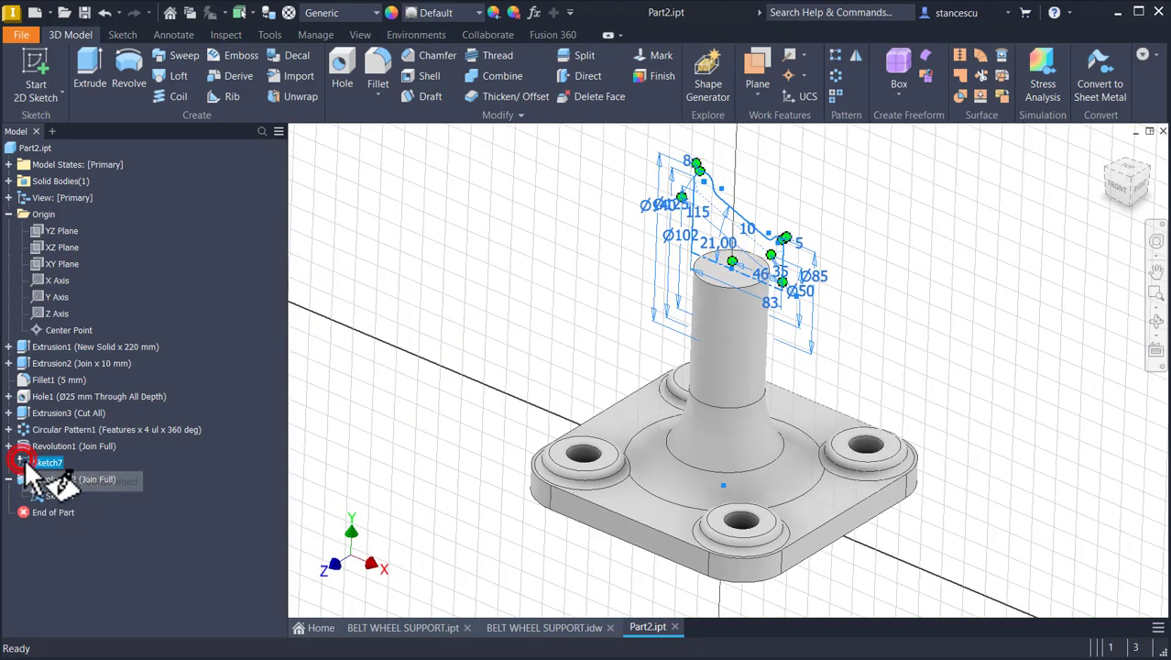
scroll(760, 302, "up", 5)
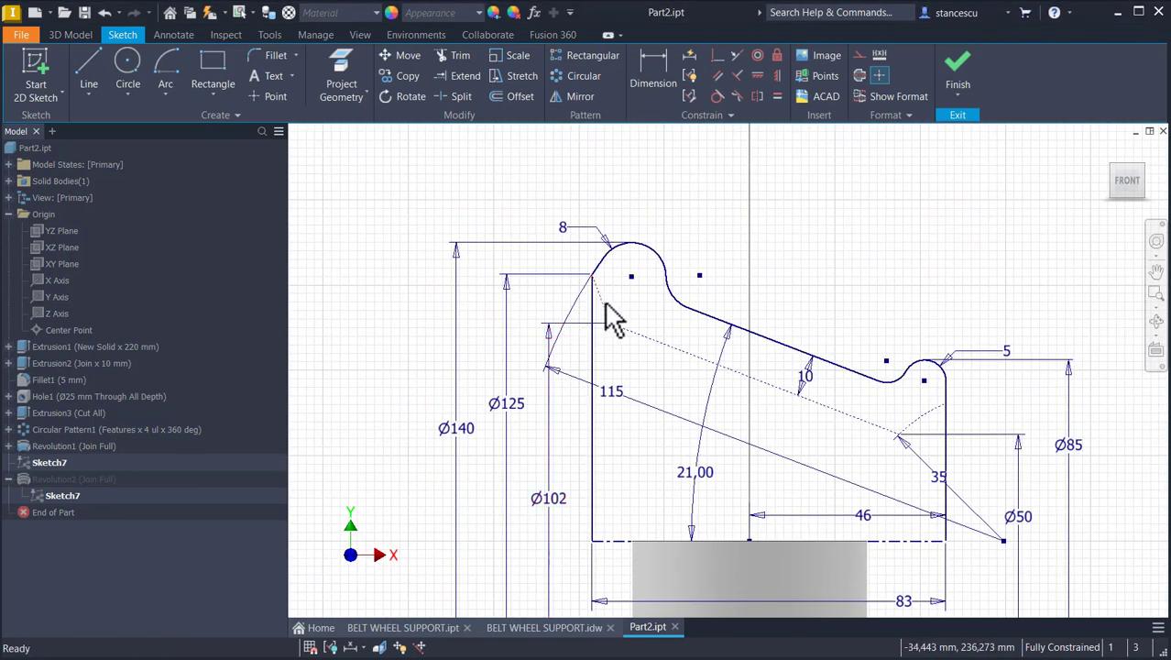
left_click(604, 299)
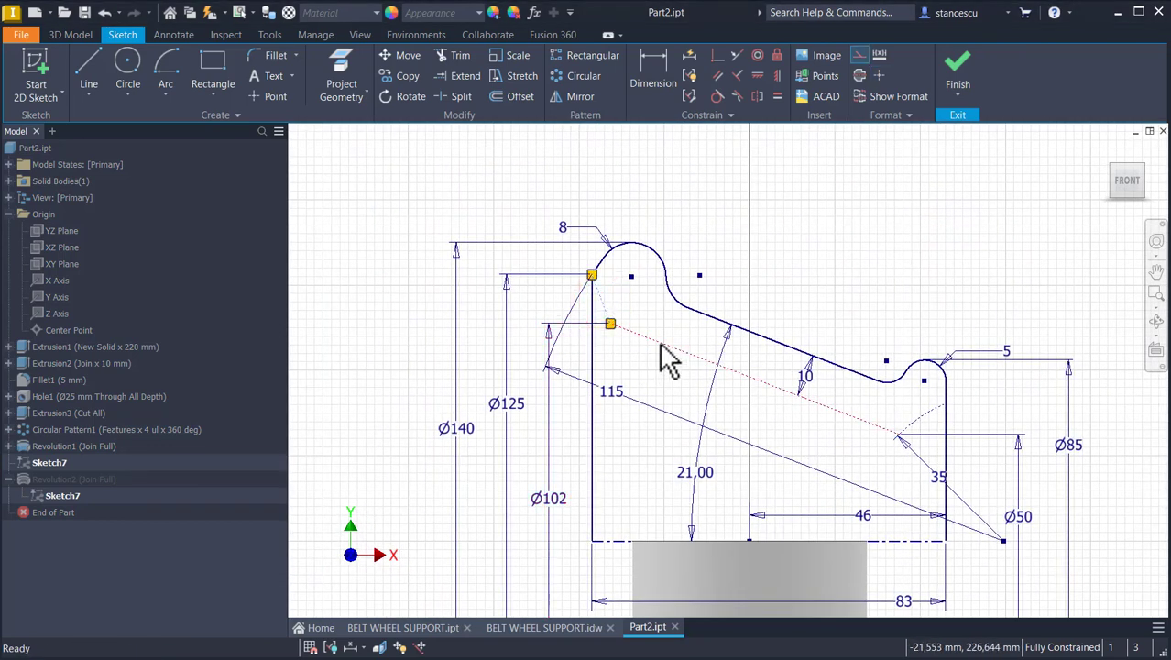
left_click(658, 342)
left_click(916, 419)
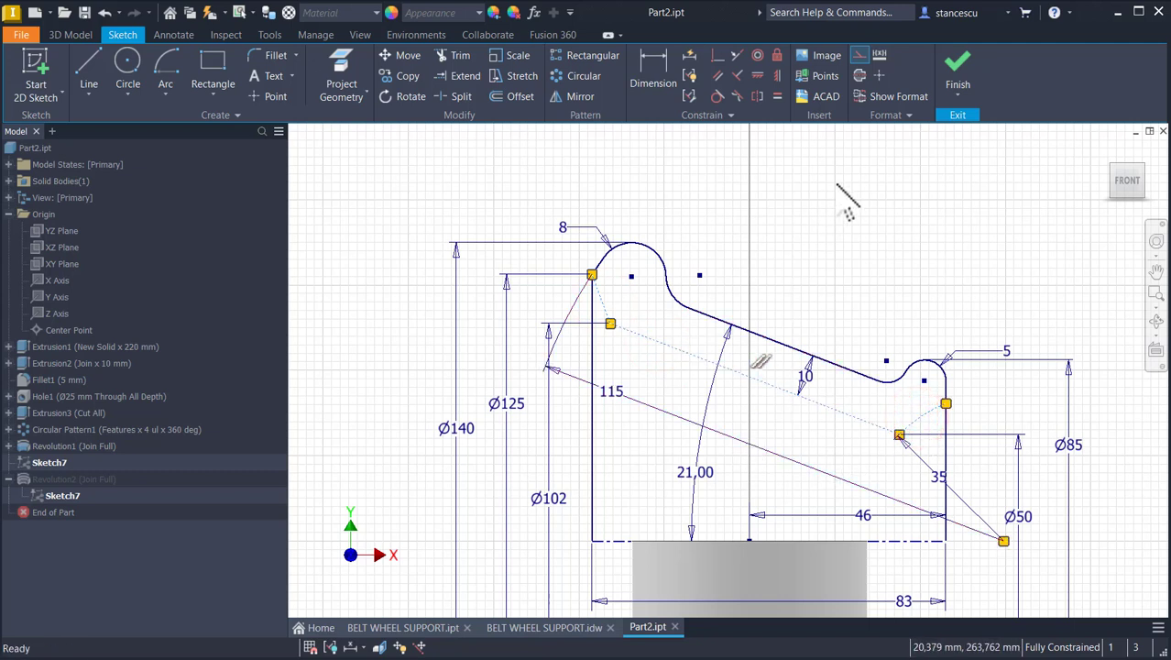
left_click(861, 55)
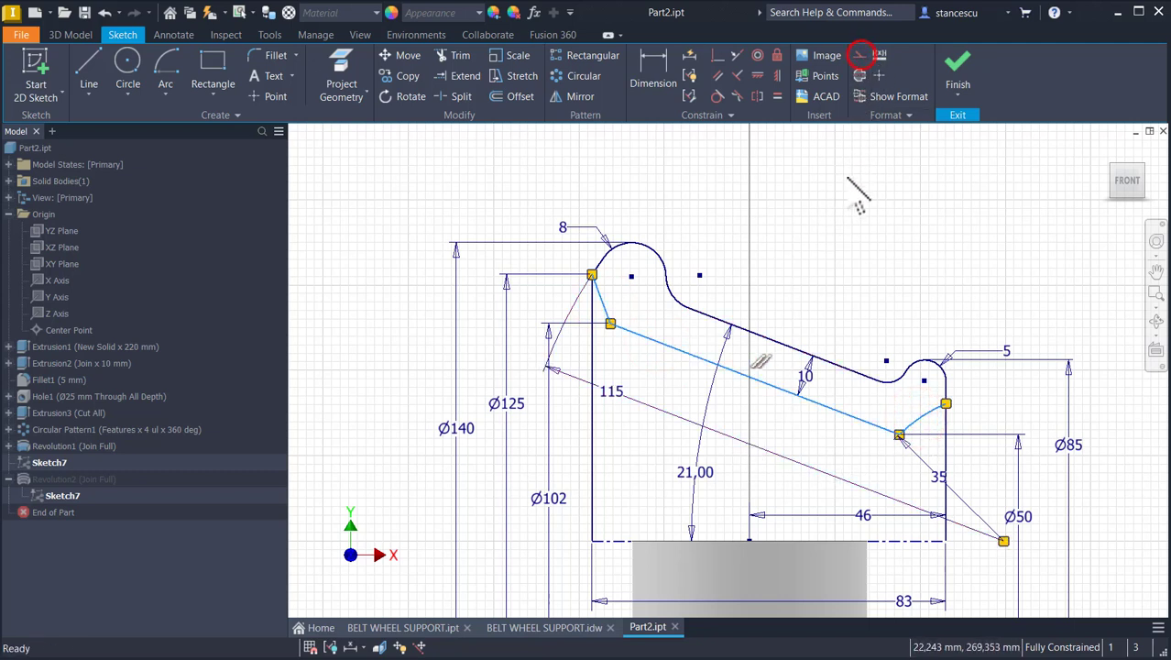
left_click(957, 82)
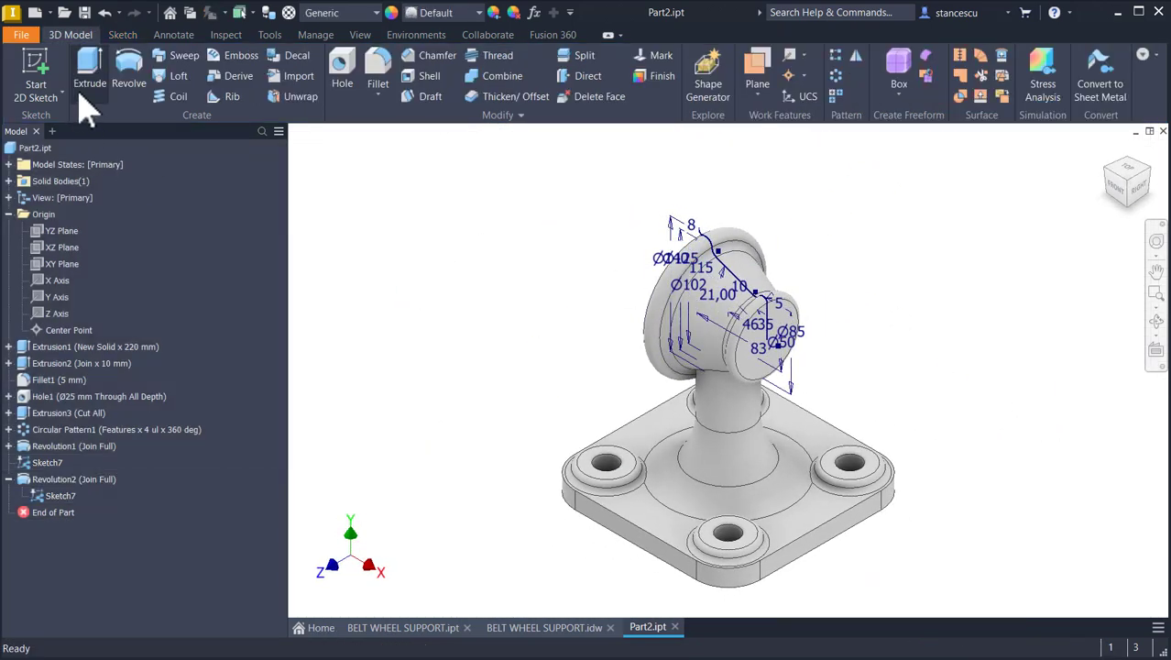
- Revolve the inner profile region of Sketch7 a full 360 degrees about the centerline as a cut to hollow the hub
left_click(126, 62)
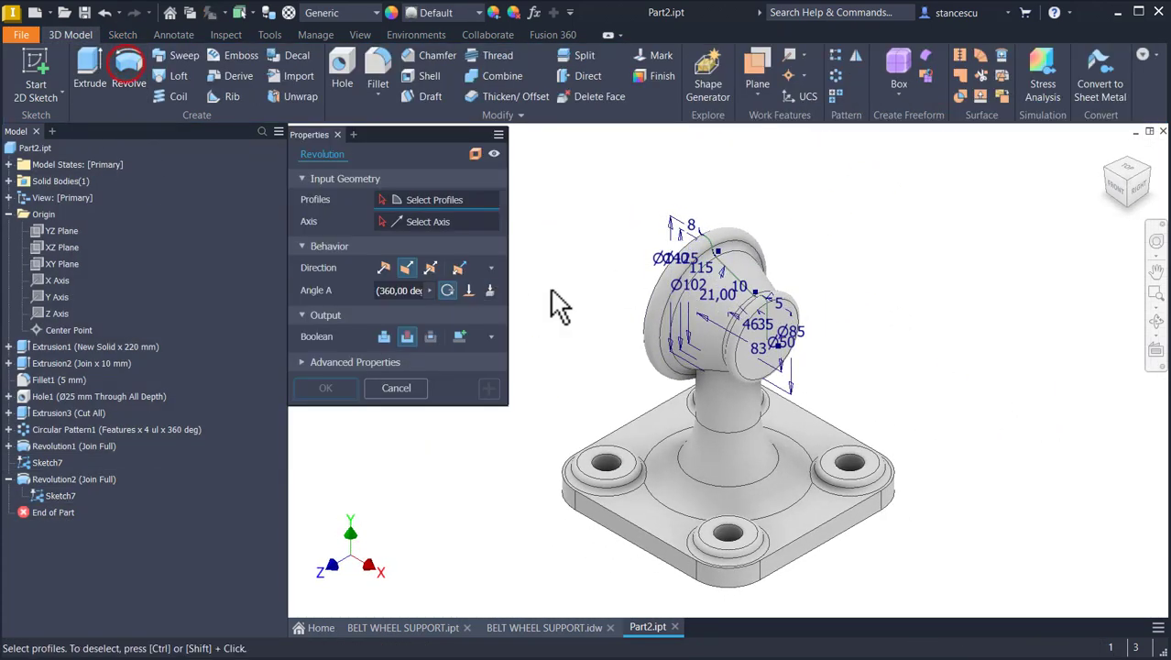
left_click(717, 277)
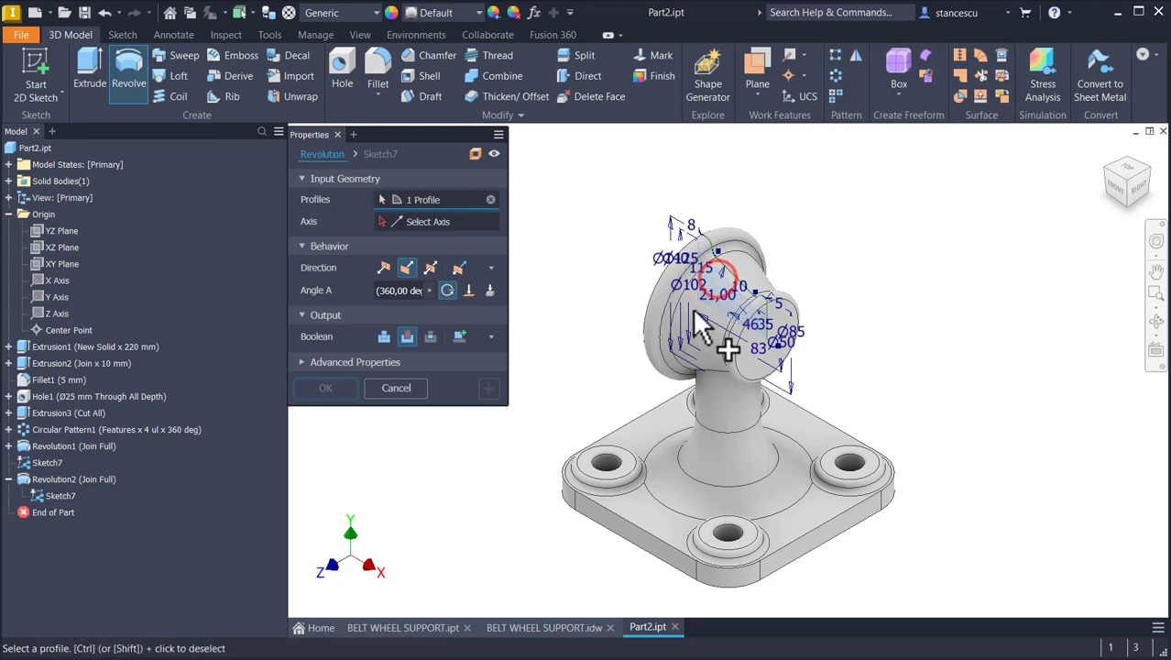
left_click(422, 226)
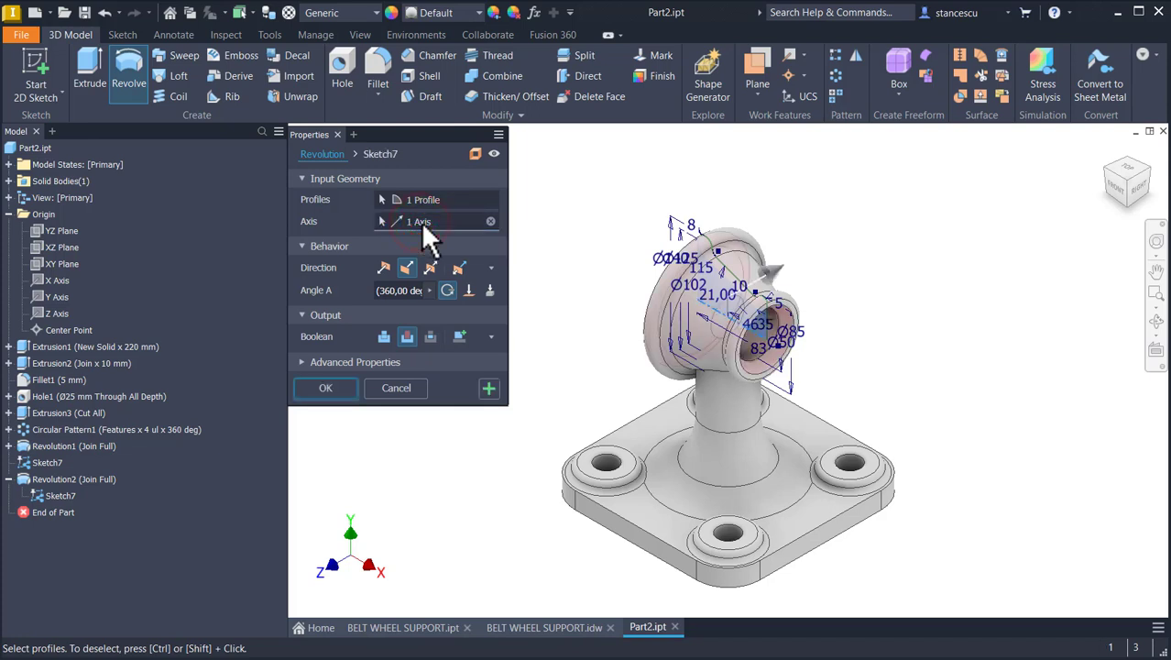
left_click(344, 387)
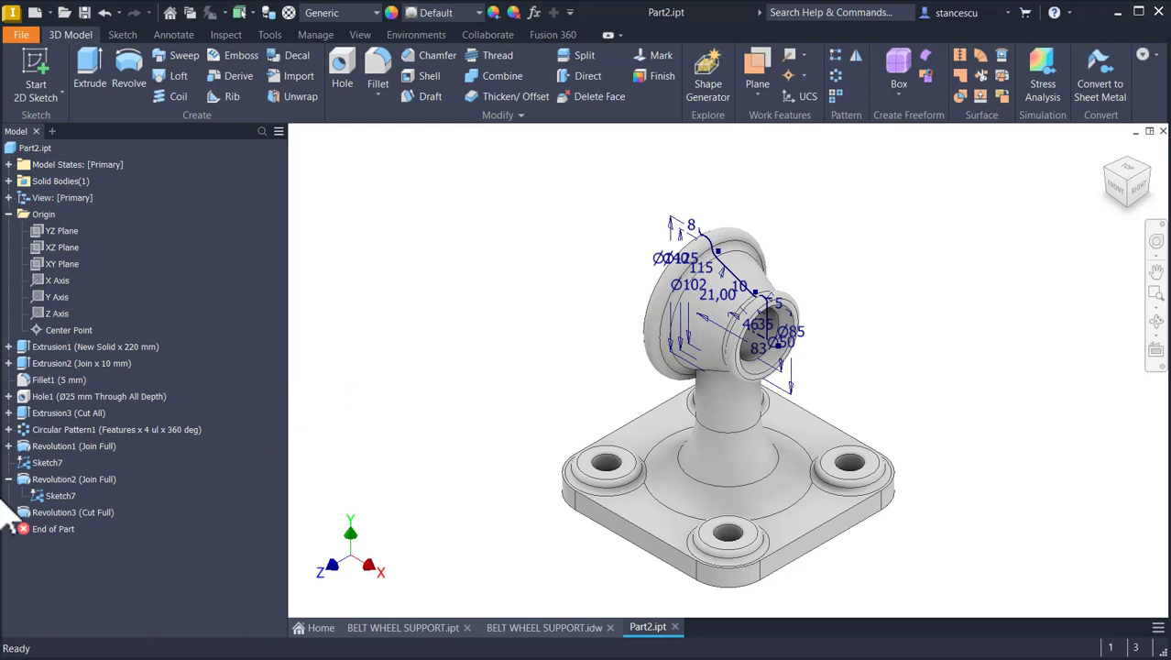
- Hide the shared Sketch7 and view the hollowed hub from its small end
right_click(31, 476)
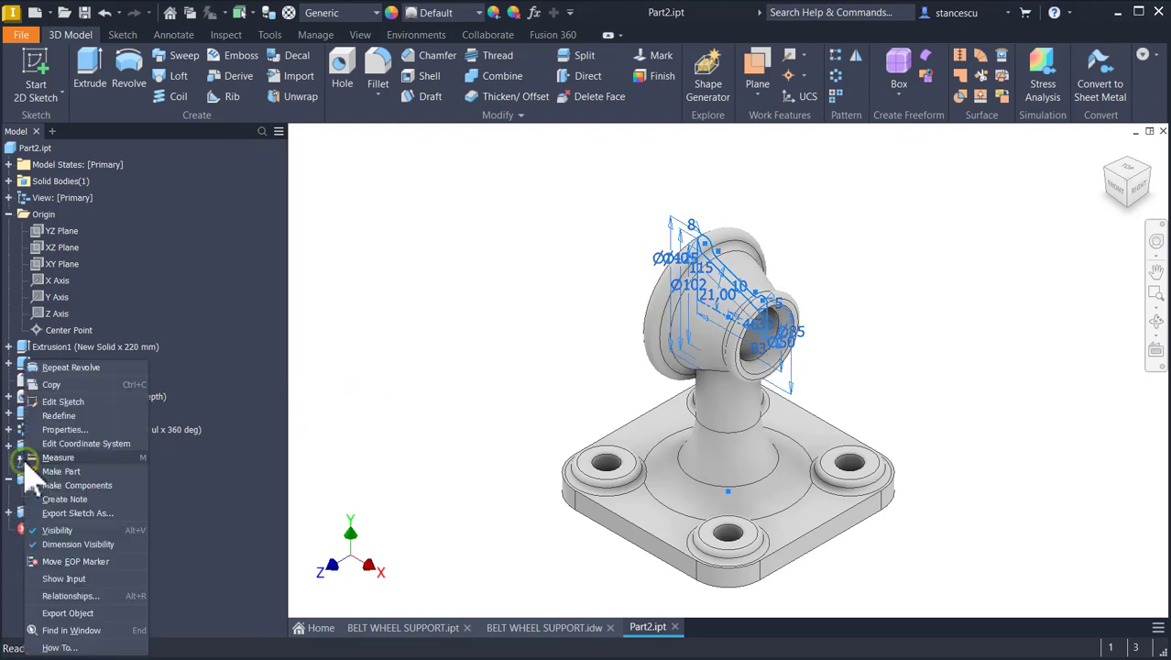
left_click(59, 531)
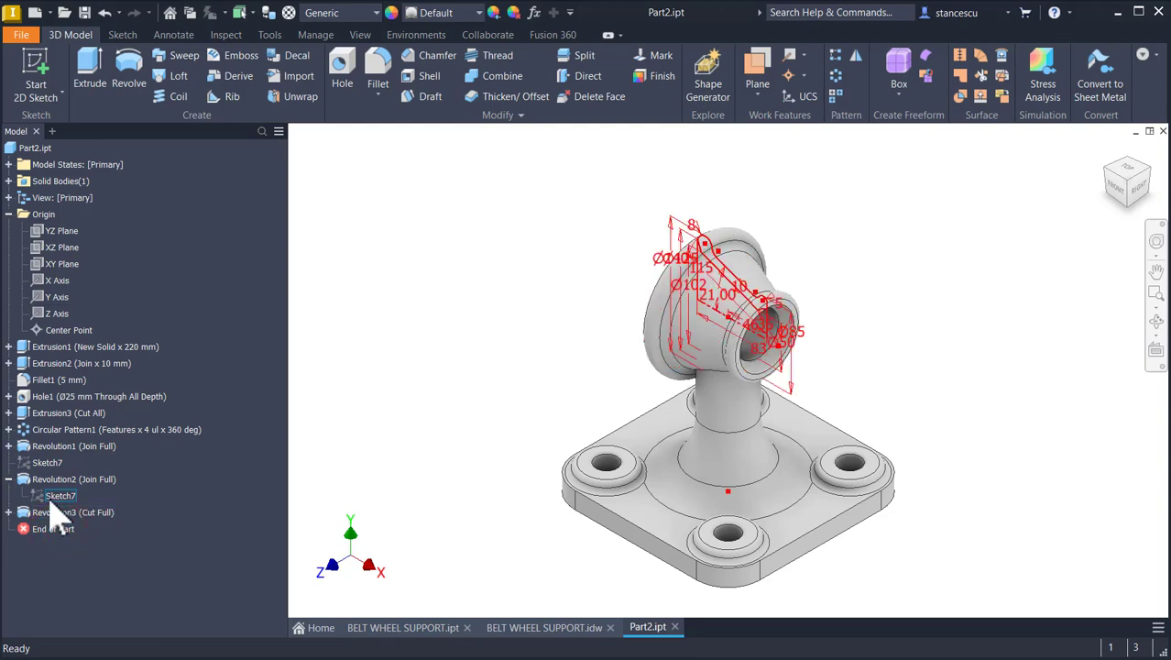
left_click(372, 260)
left_click_drag(383, 264, 528, 275)
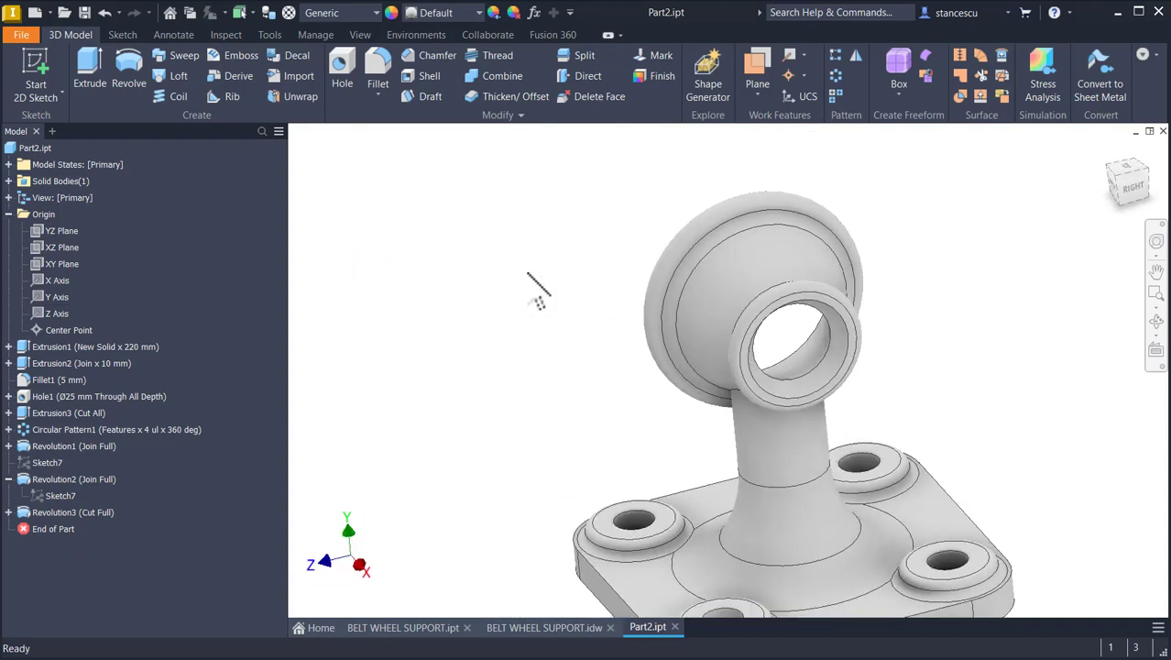
- Examine the base recess on the BELT WHEEL SUPPORT.idw drawing and the underside of the finished BELT WHEEL SUPPORT.ipt model
key("F6")
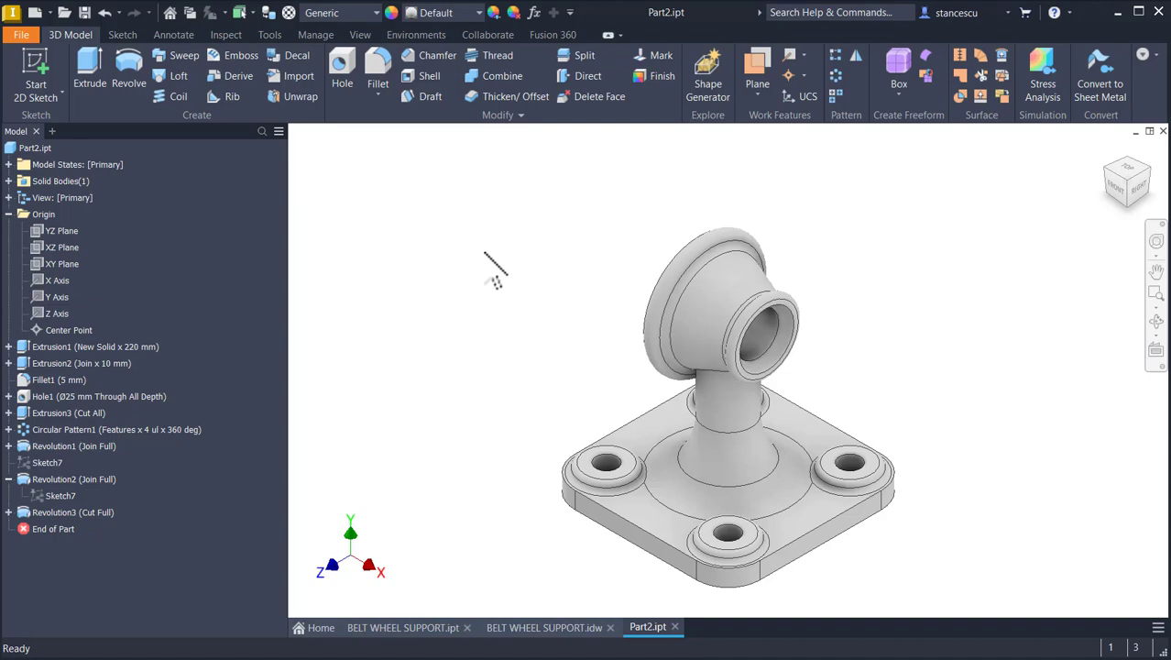
left_click(547, 627)
key("Home")
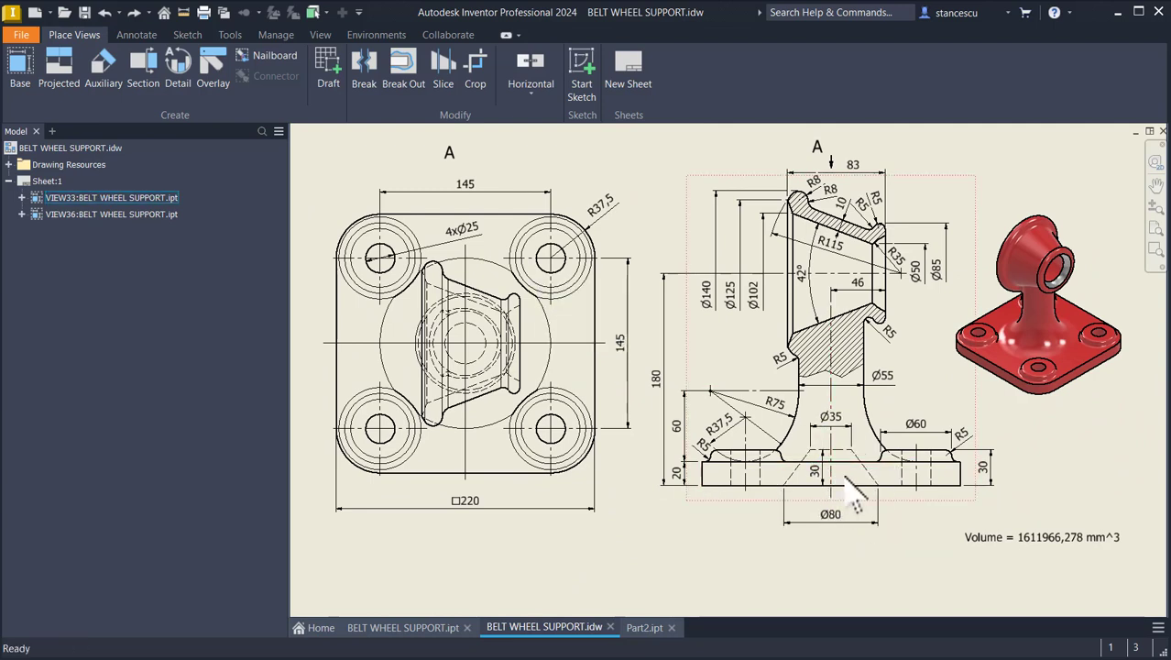
left_click(698, 529)
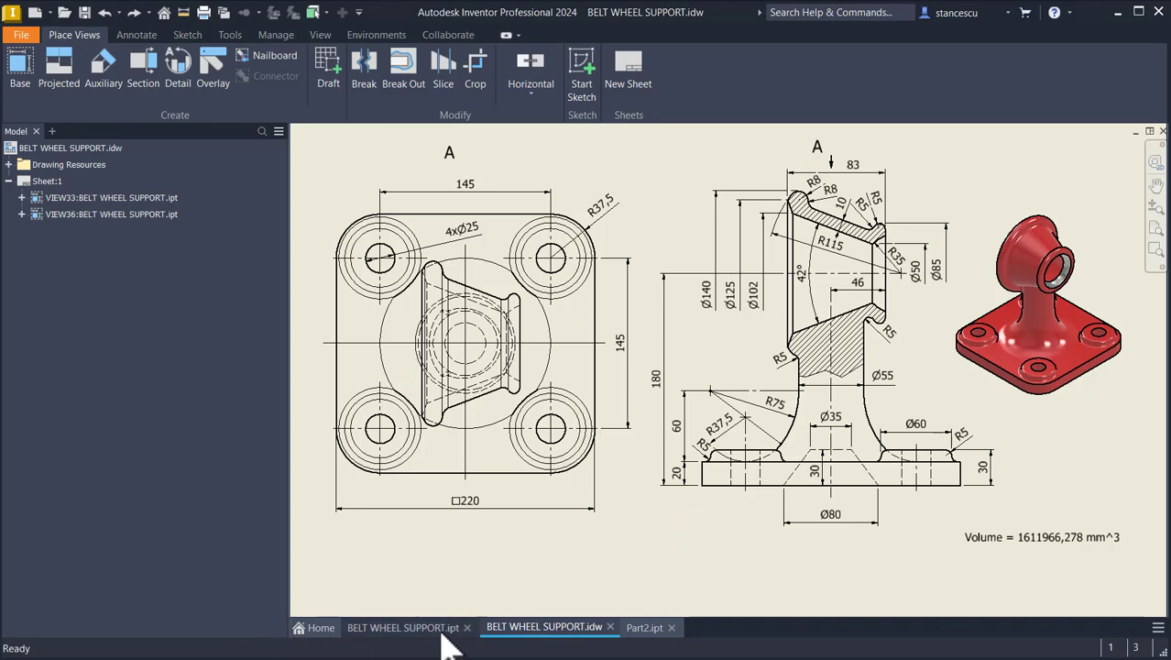
left_click(414, 625)
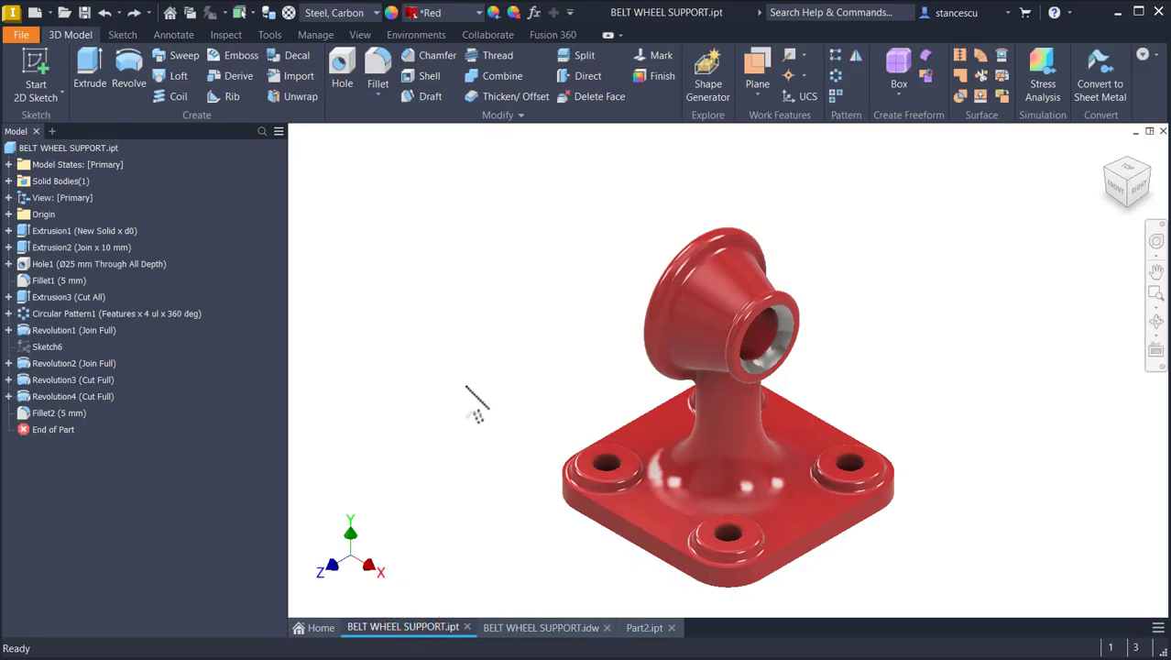
middle_click_drag(494, 393, 588, 467, "shift")
scroll(747, 449, "up", 4)
middle_click_drag(748, 449, 848, 428)
middle_click_drag(744, 397, 603, 366, "shift")
key("F6")
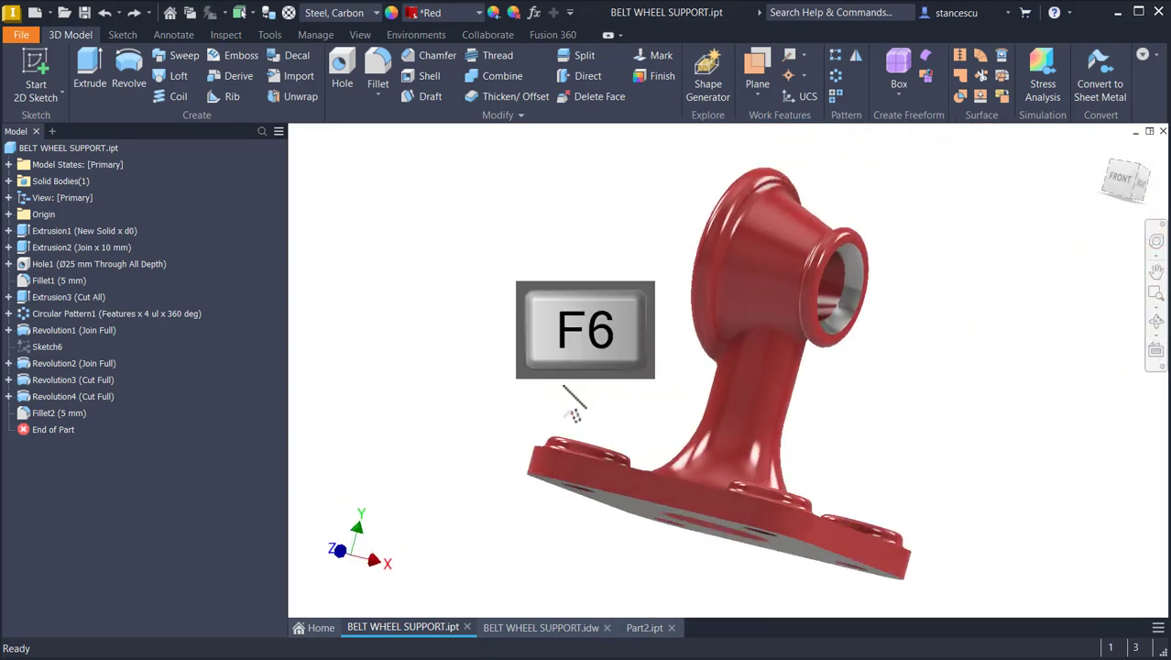
left_click(573, 631)
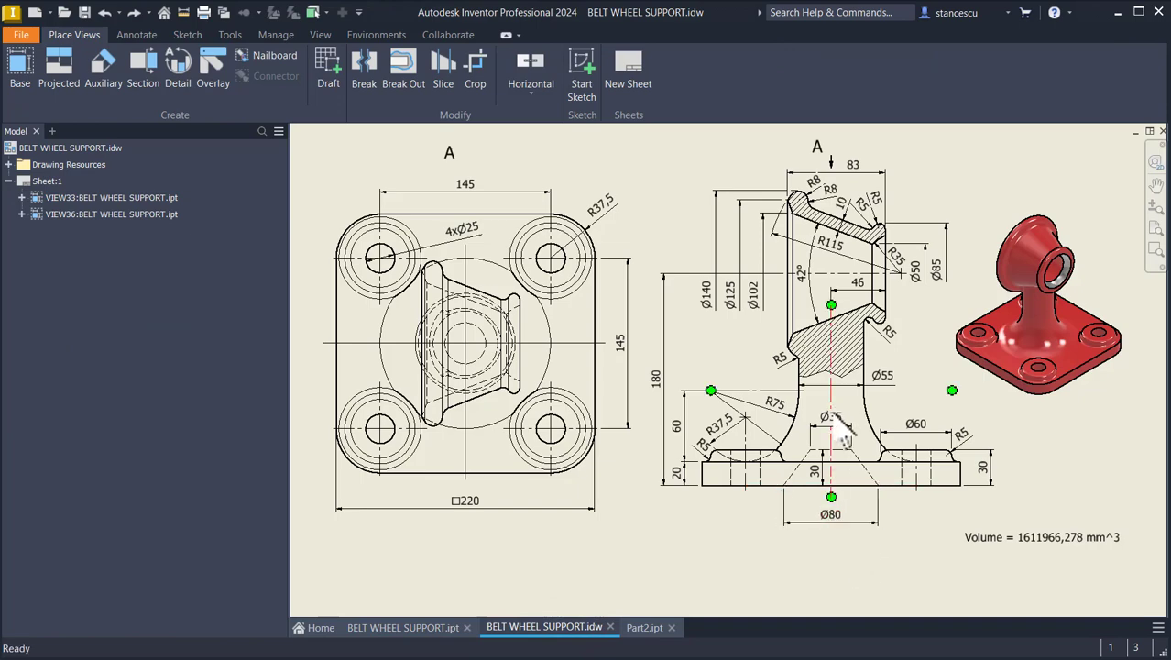
- Return to Part2.ipt, start a new sketch on the XY origin plane, and slice the model graphics at the sketch plane
left_click(644, 630)
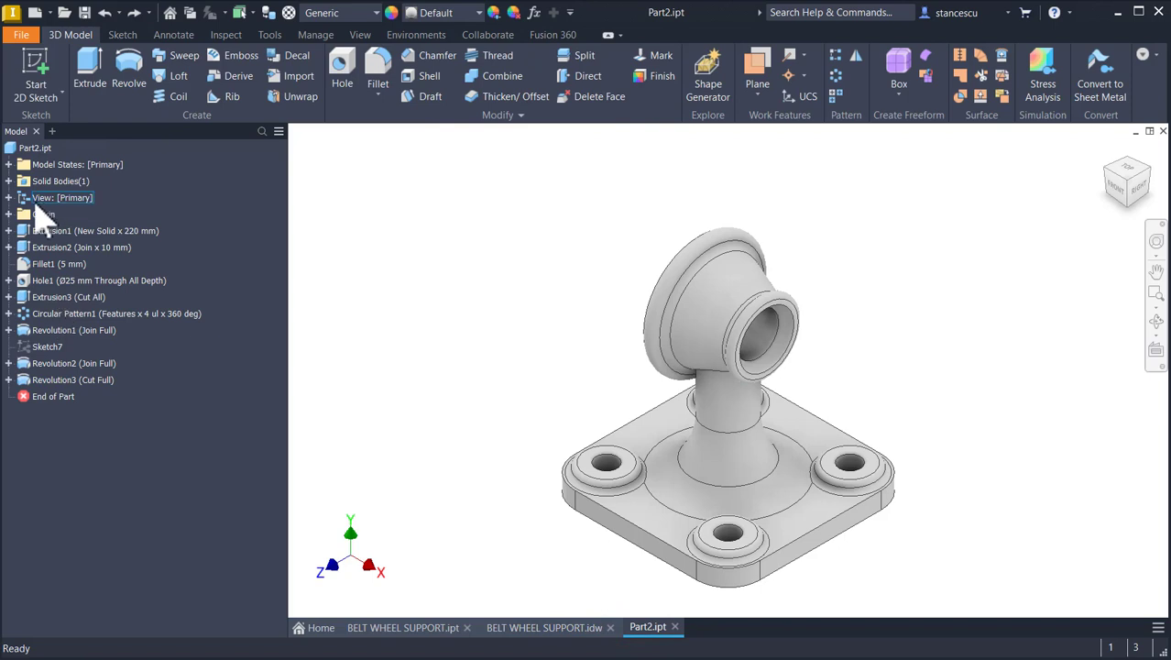
left_click(10, 214)
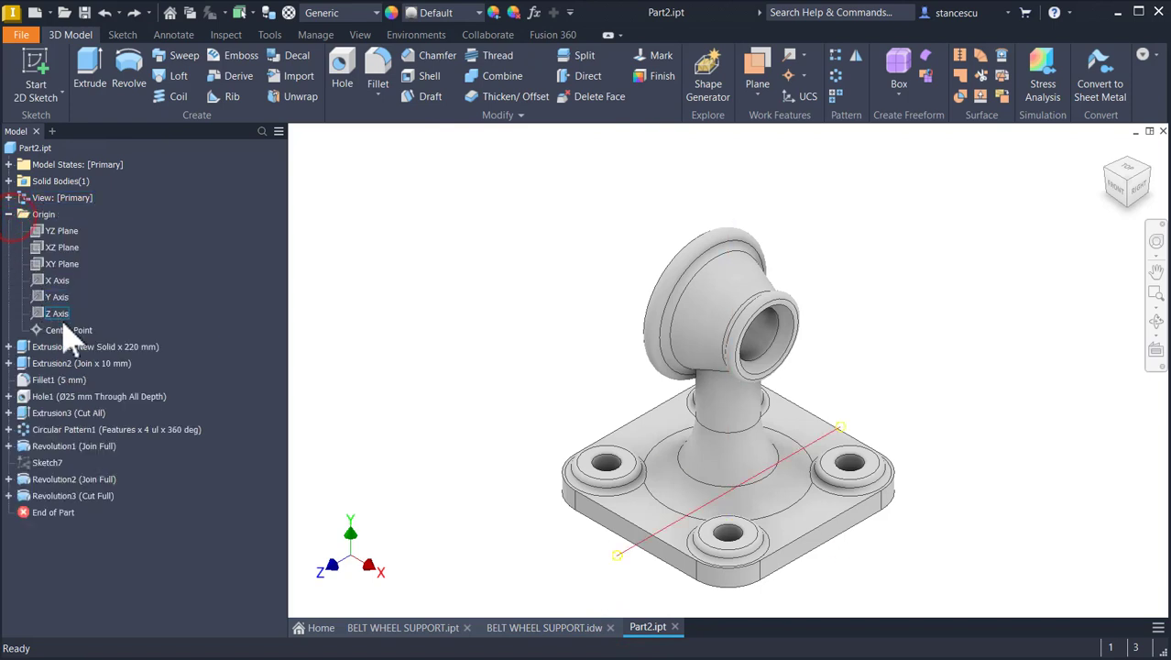
left_click(59, 264)
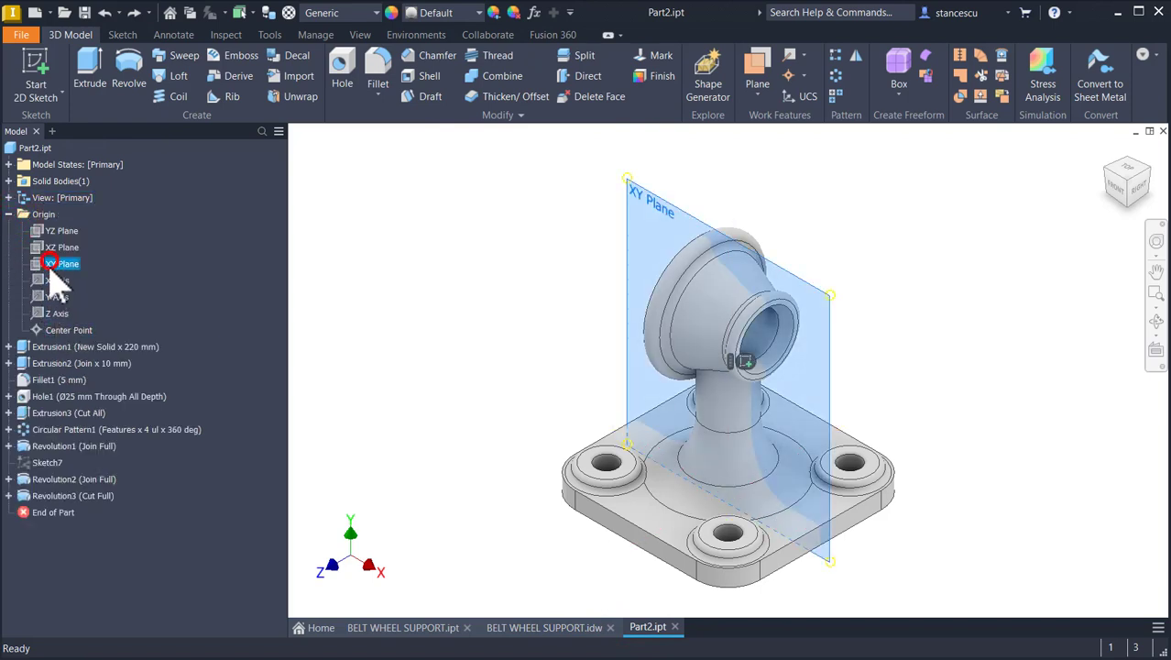
left_click(745, 361)
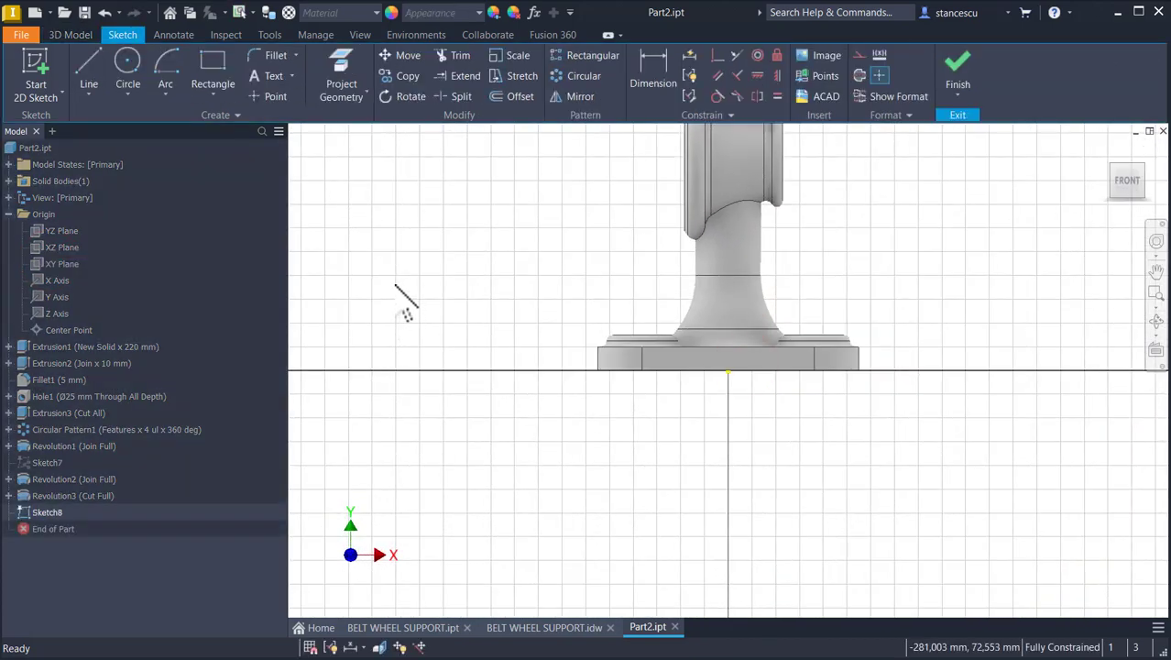
key("F7")
scroll(753, 361, "up", 3)
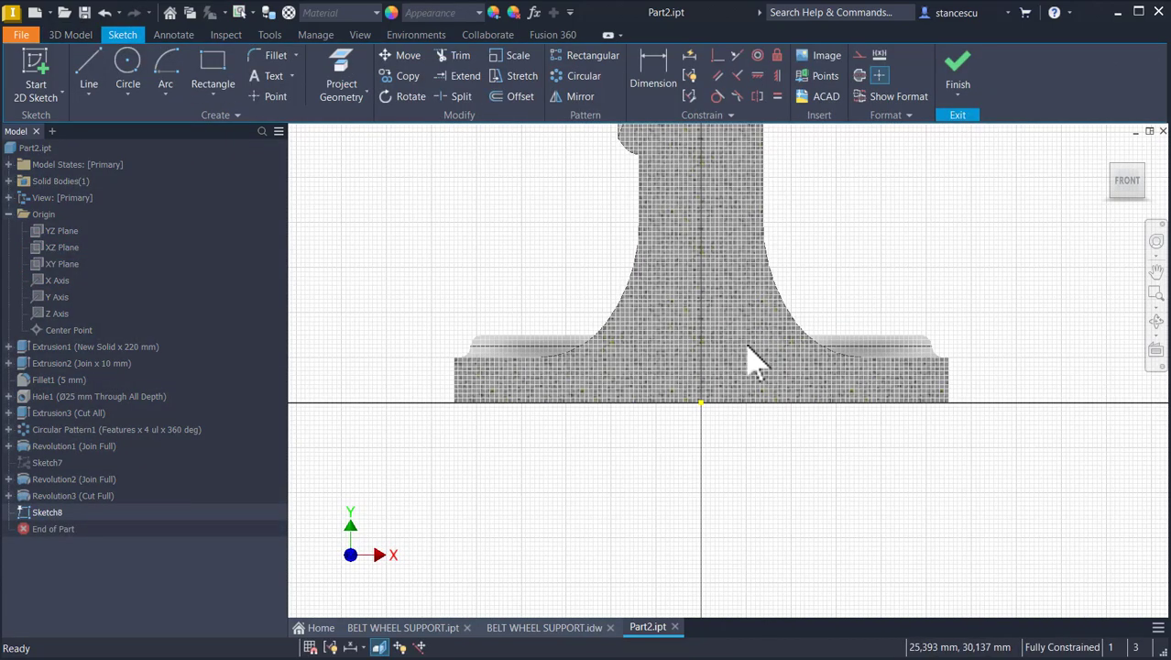
middle_click_drag(753, 361, 779, 493)
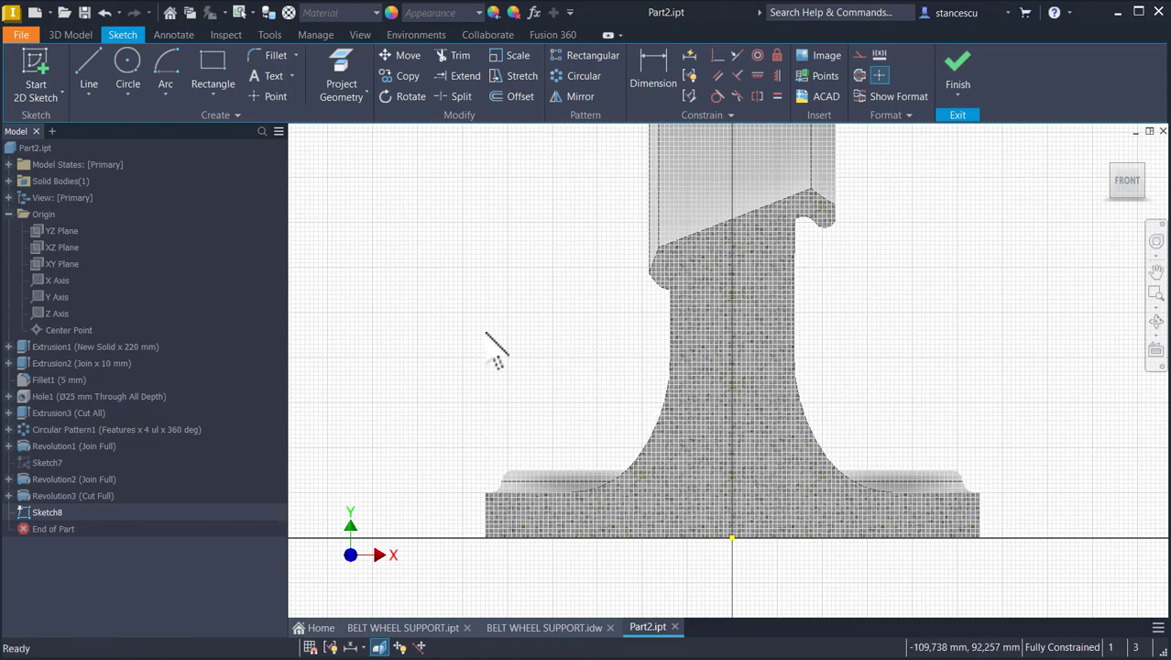
- Sketch a closed trapezoid from the origin with a 30 mm vertical side, an upper edge about 22 mm and a lower edge about 35 mm
left_click(89, 81)
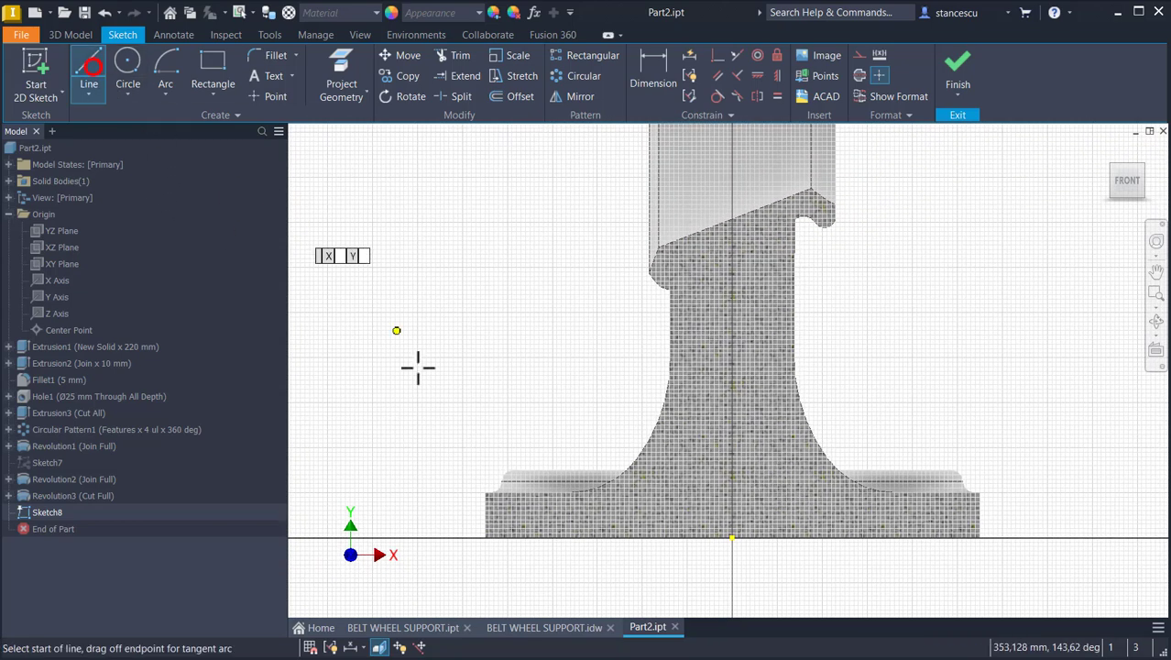
left_click(731, 536)
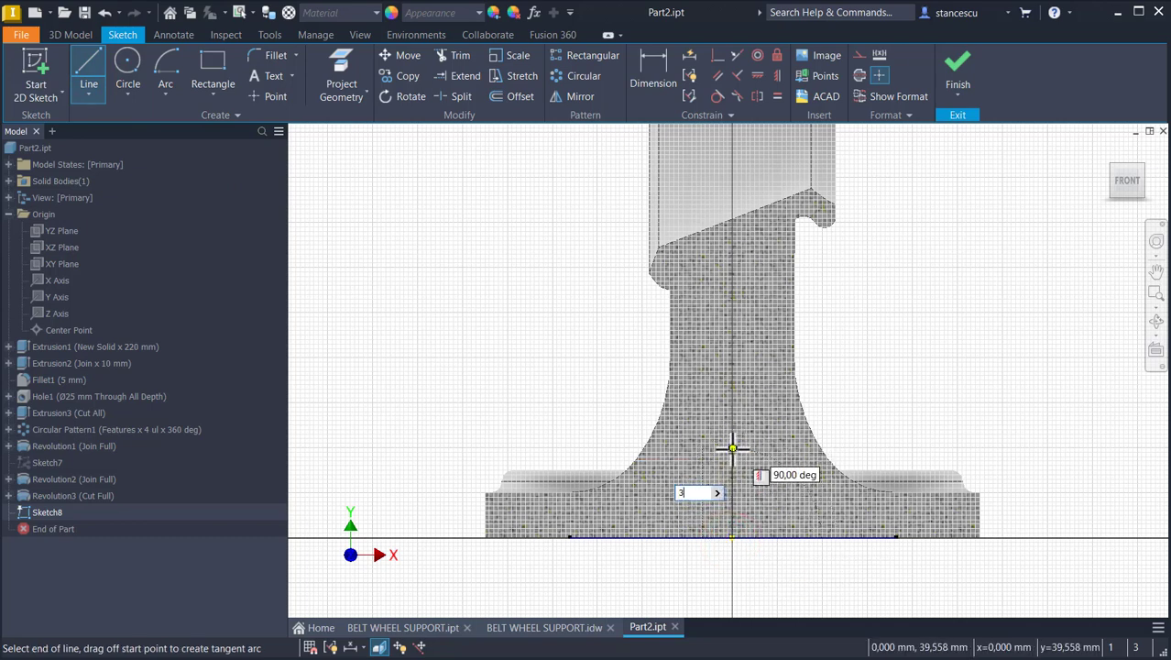
type("30")
key("Return")
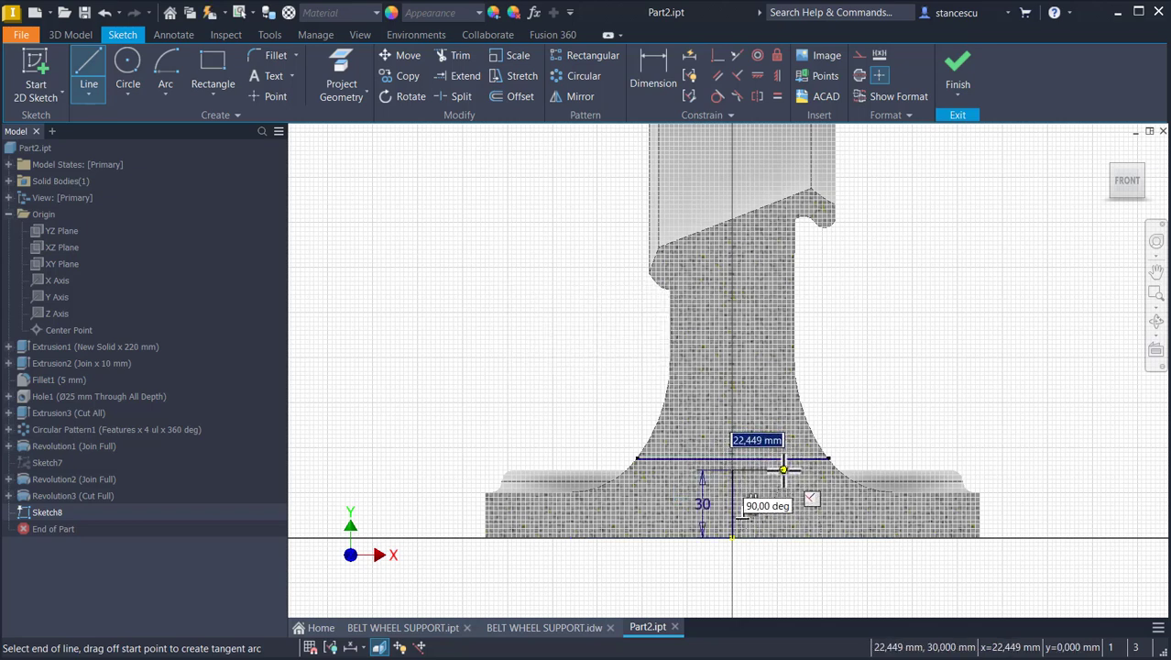
left_click(783, 469)
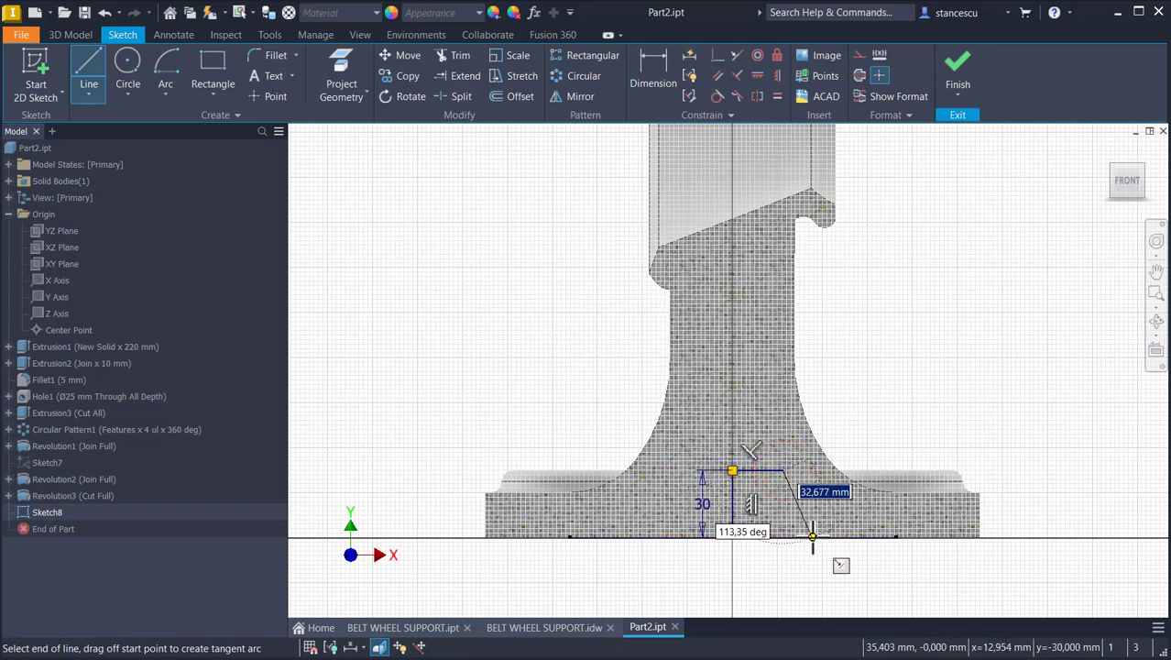
left_click(812, 537)
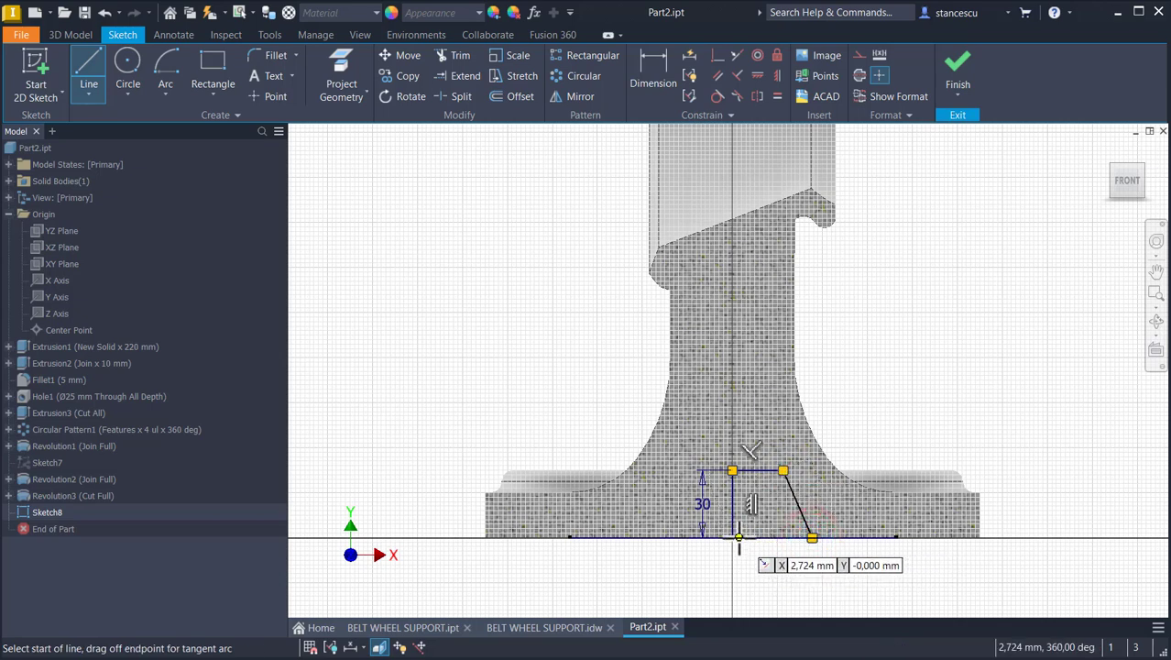
left_click(812, 537)
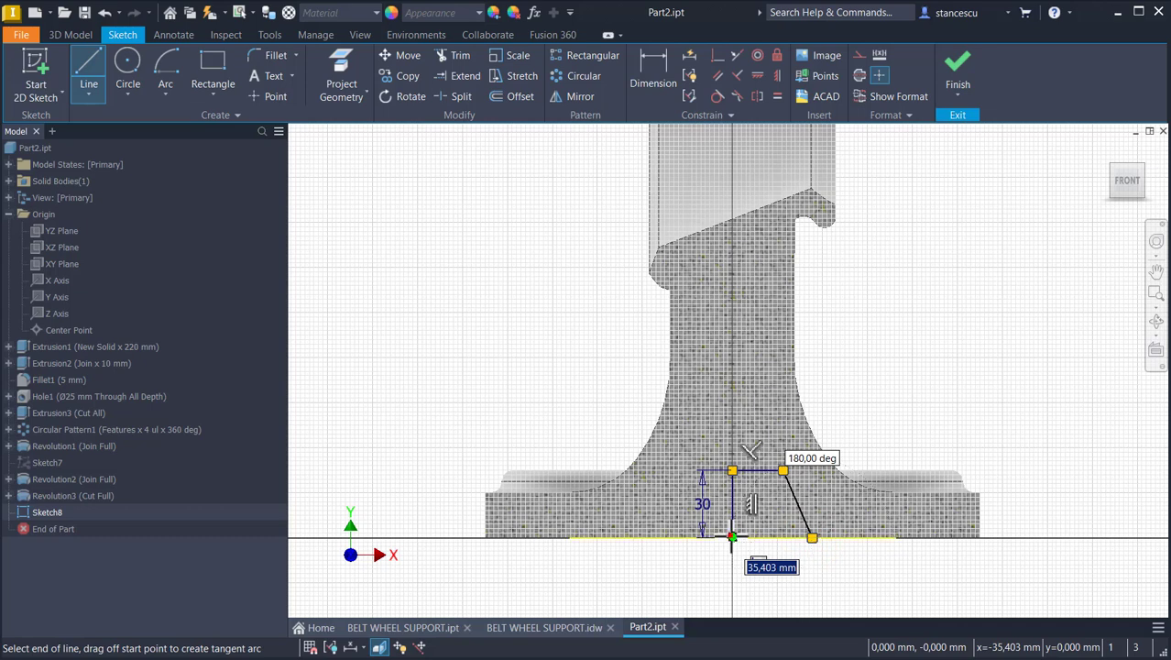
left_click(732, 538)
key("Escape")
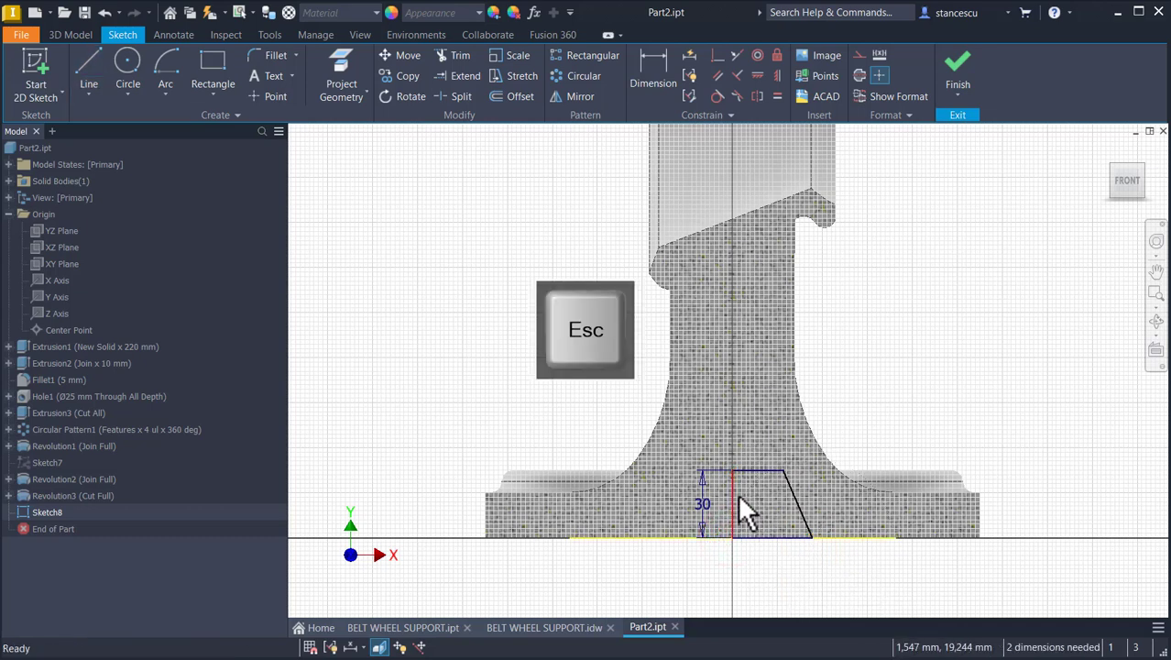
- Convert the trapezoid's vertical side to a centerline and dimension the lower outer corner to it as an 80 mm diameter
left_click(735, 495)
left_click(859, 75)
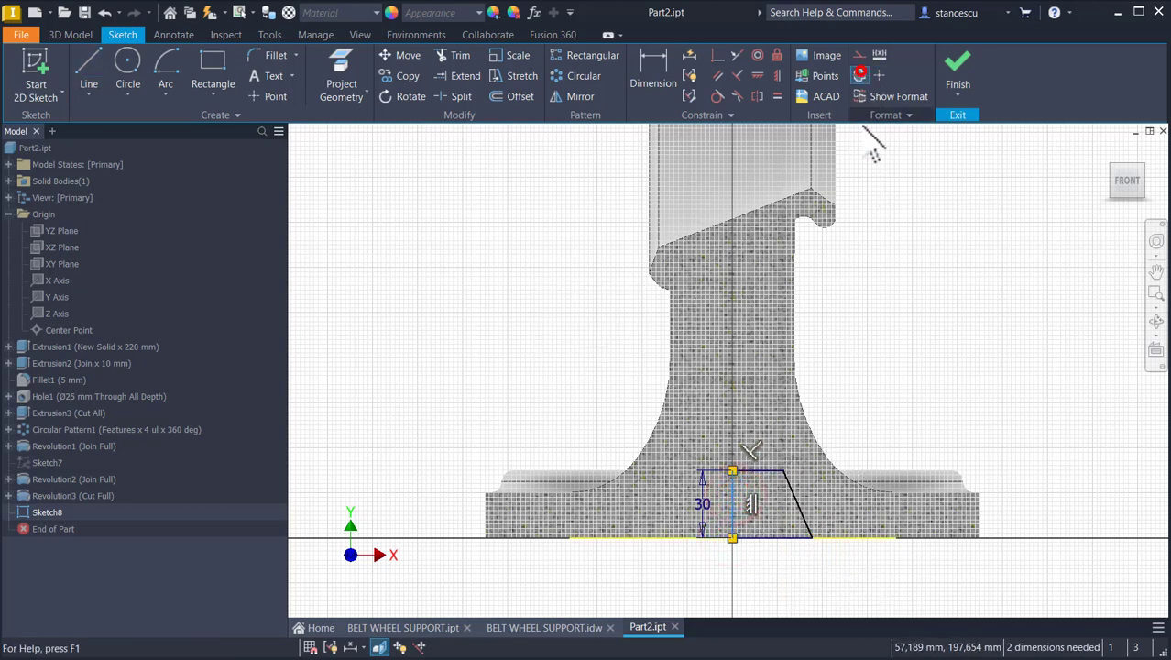
left_click(653, 68)
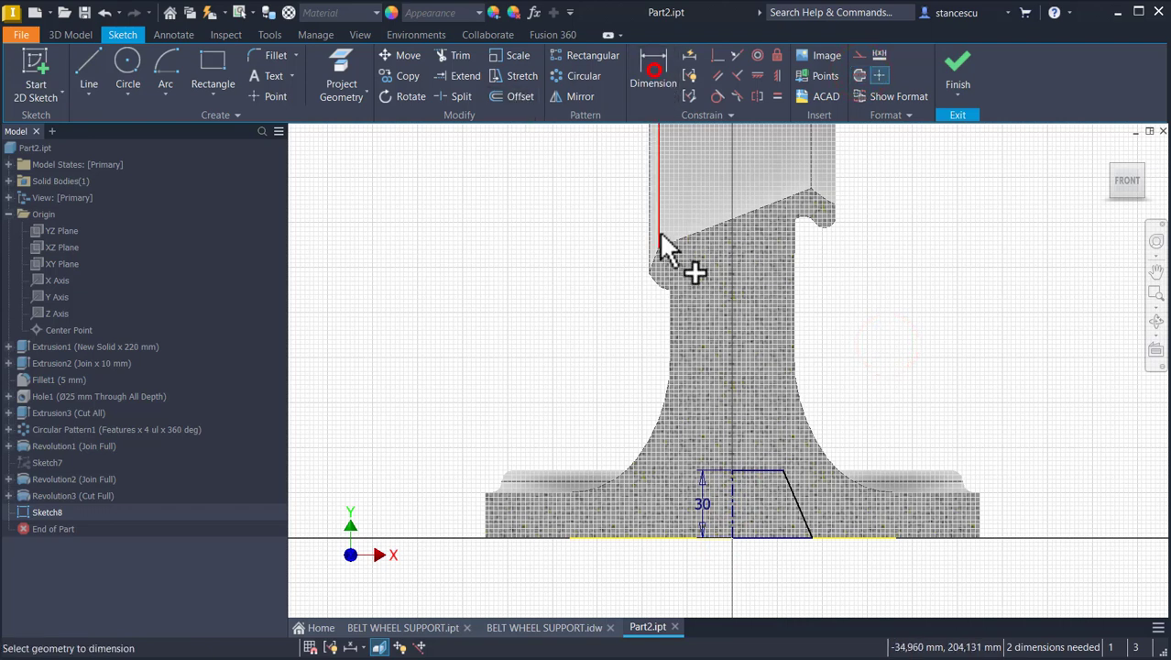
left_click(812, 538)
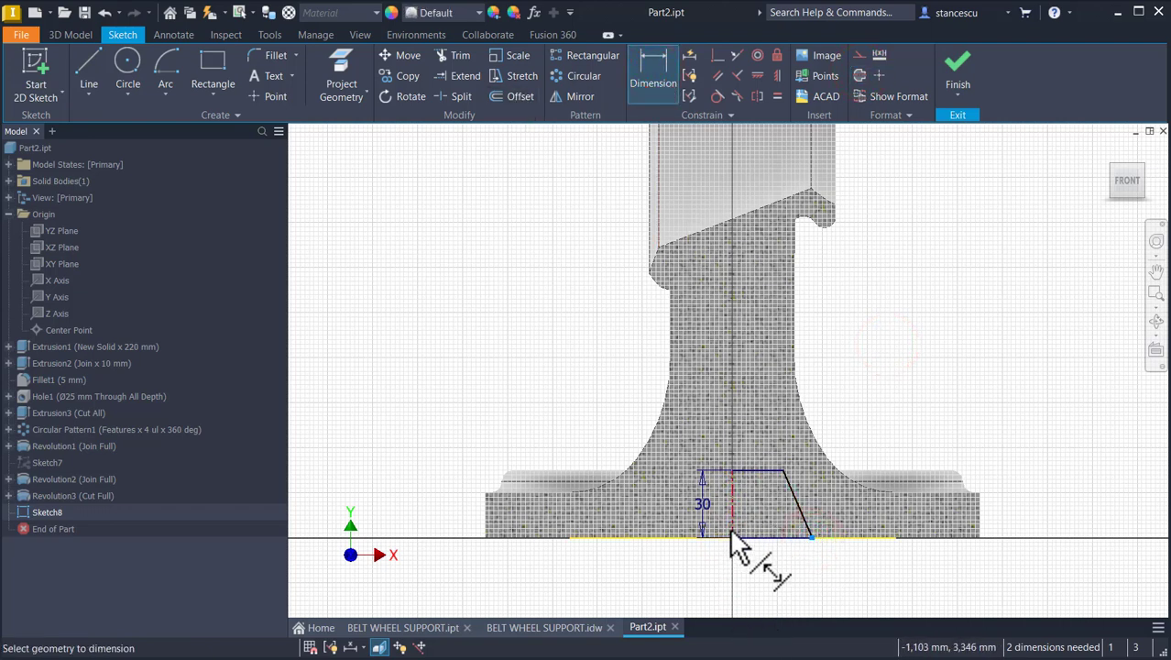
left_click(730, 531)
left_click(732, 588)
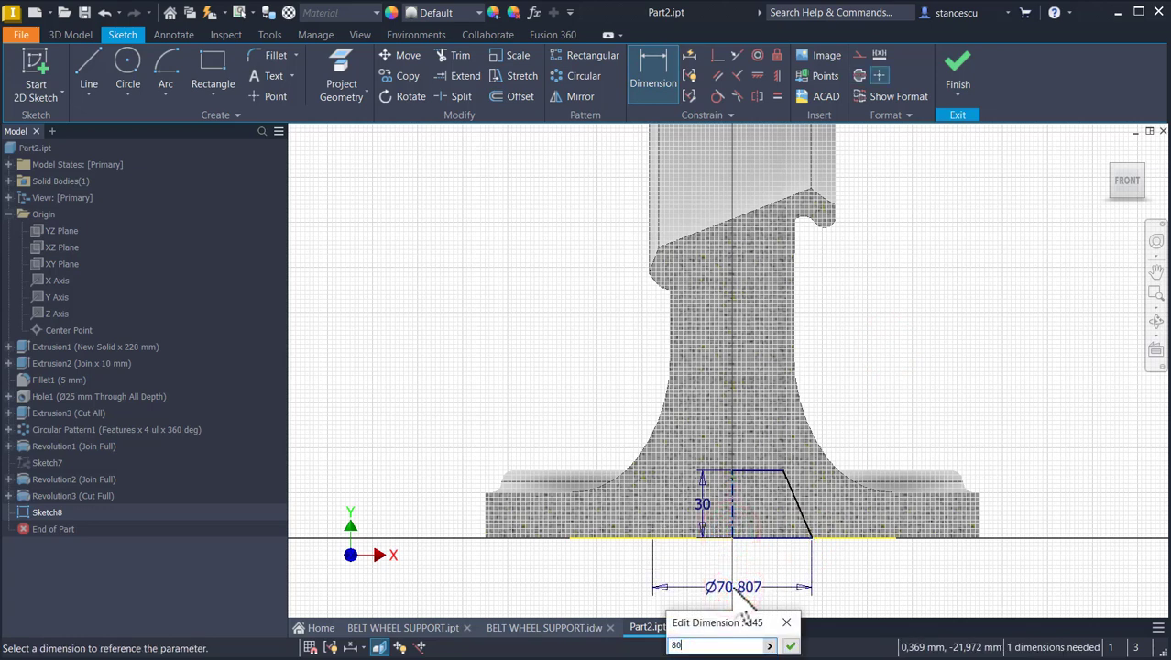
key("Return")
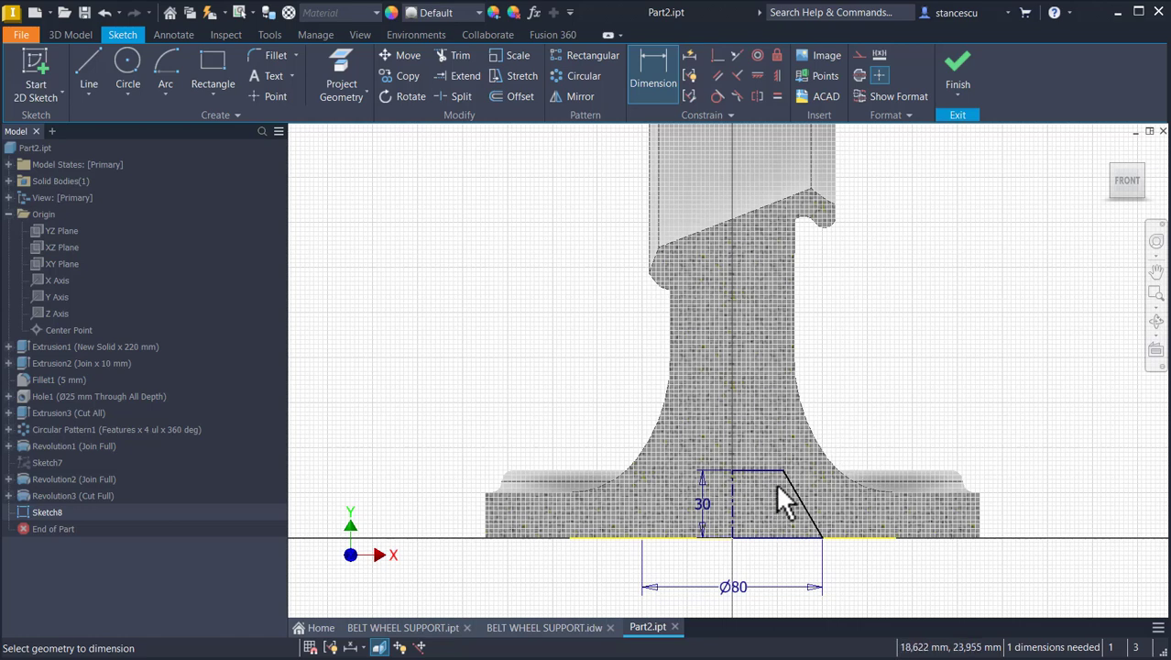
- Dimension the trapezoid's upper outer corner to the centerline as a 35 mm diameter and finish the sketch
left_click(783, 470)
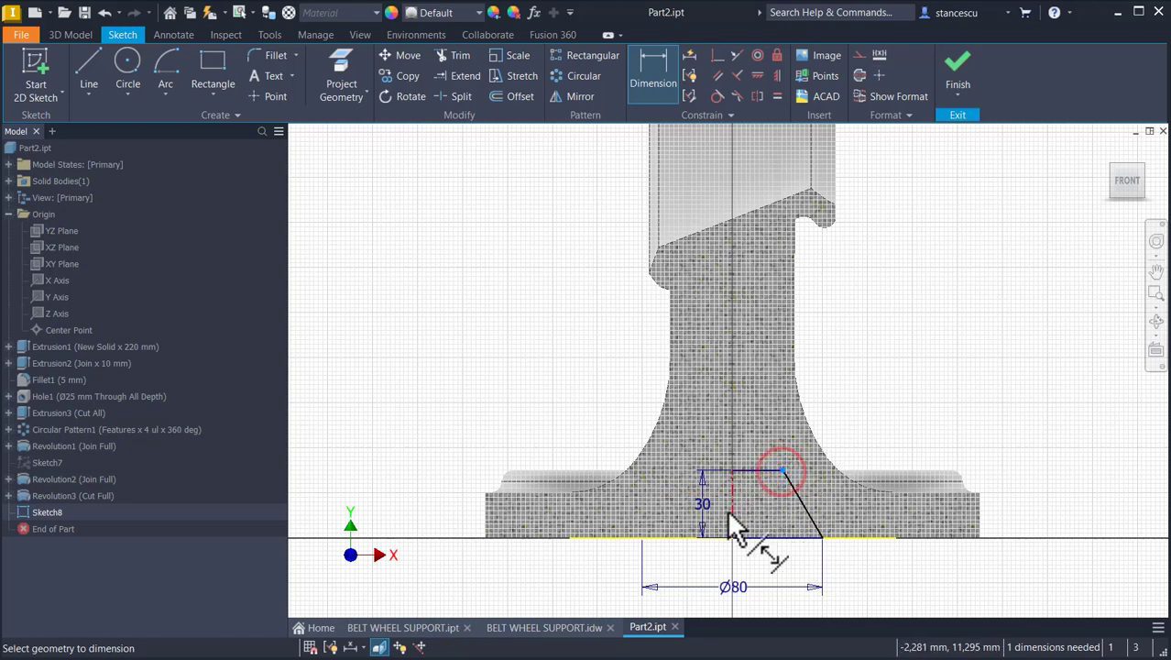
left_click(731, 510)
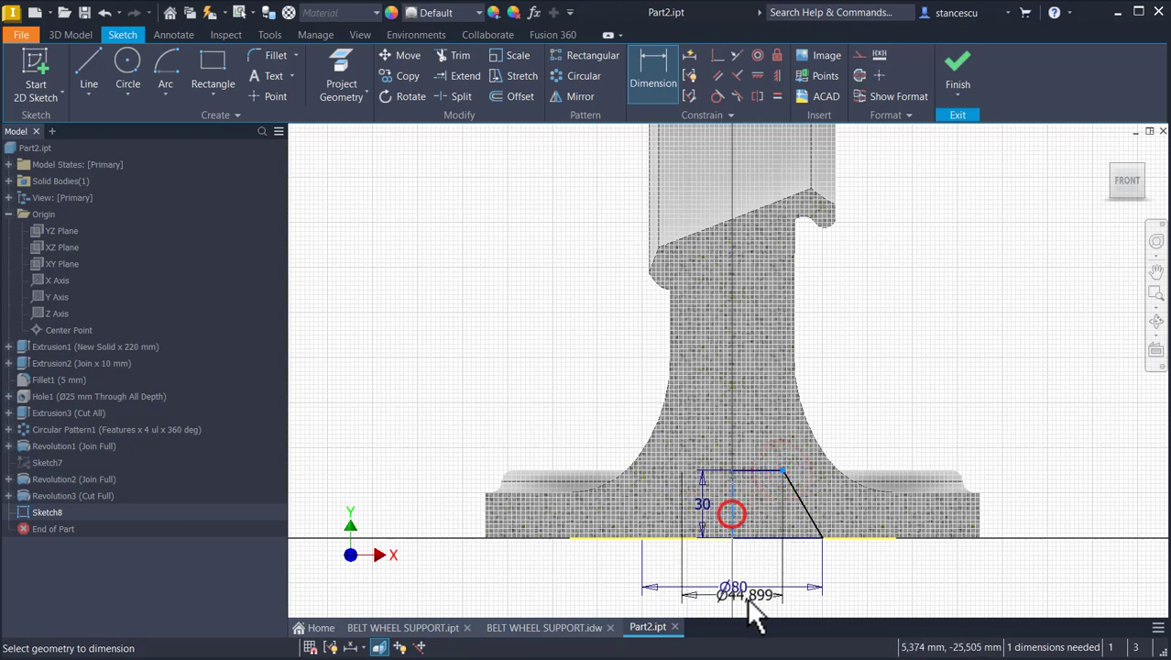
left_click(743, 560)
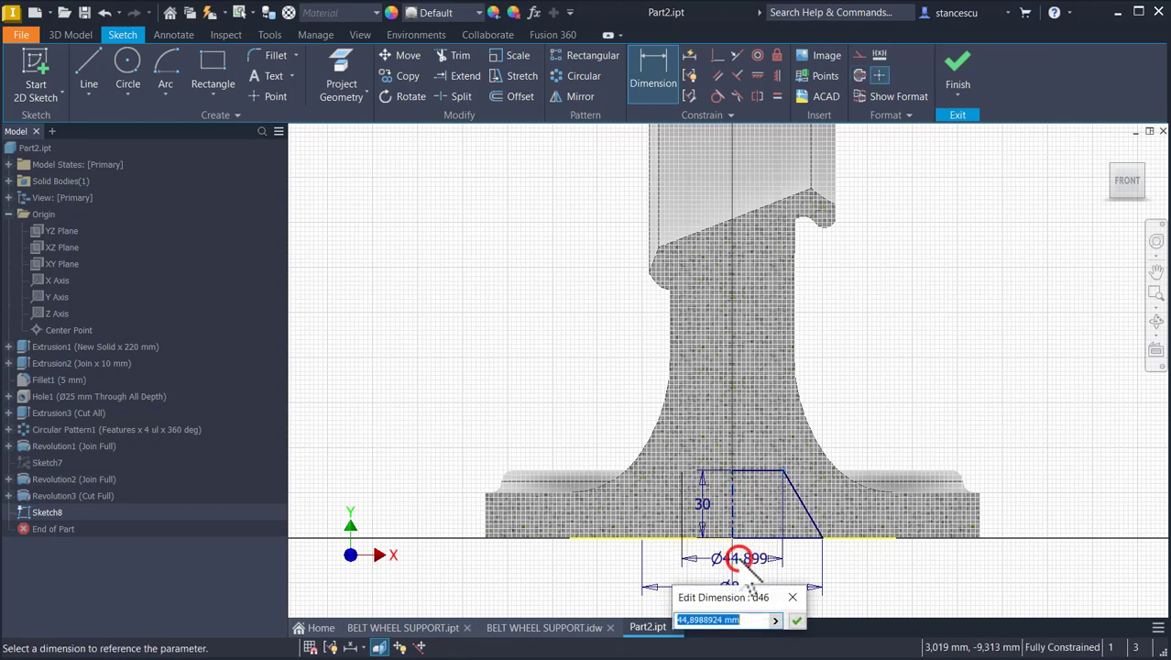
type("35")
key("Return")
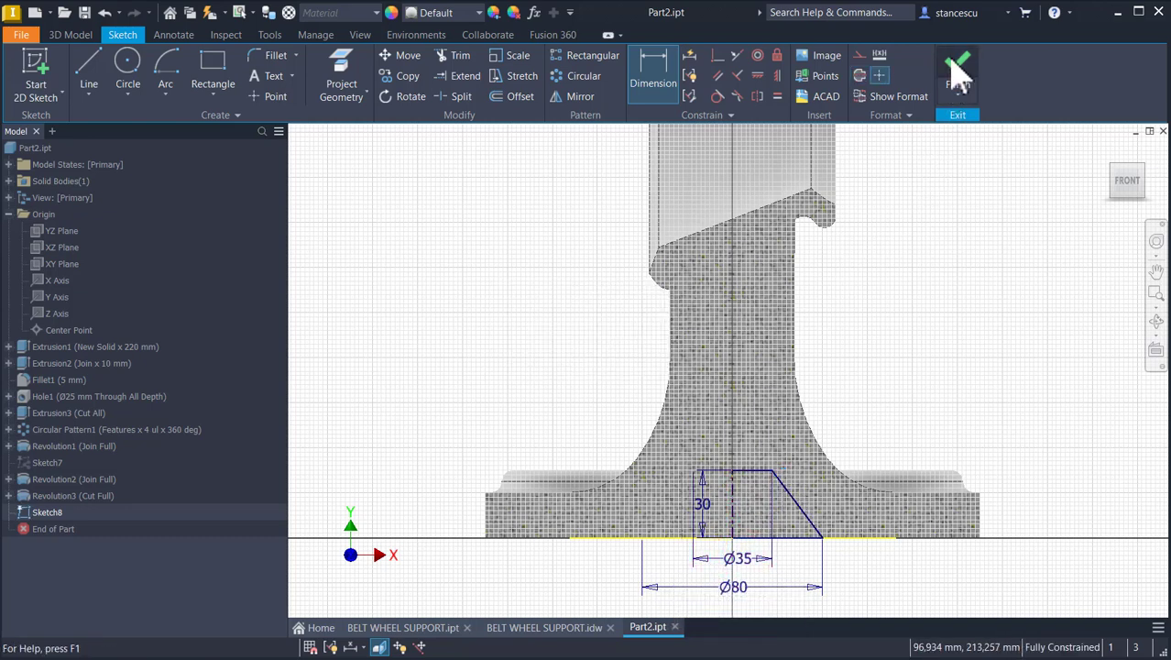
left_click(958, 78)
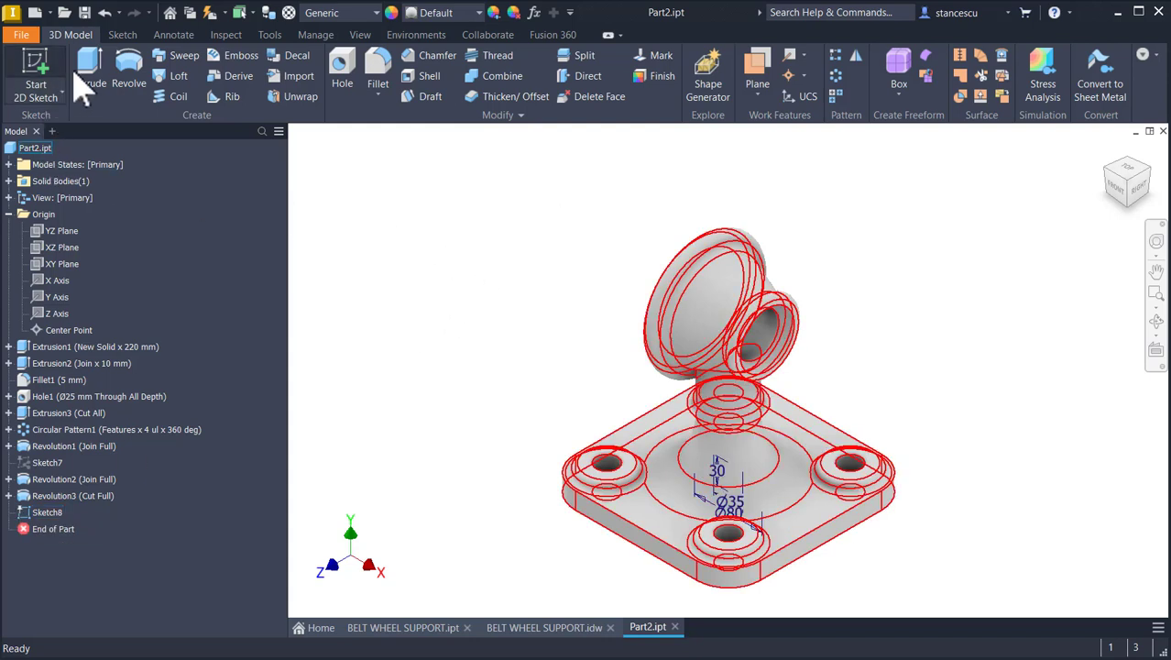
- Revolve the trapezoid profile a full 360 degrees as a cut to form the conical recess under the base, and view the underside
left_click(130, 72)
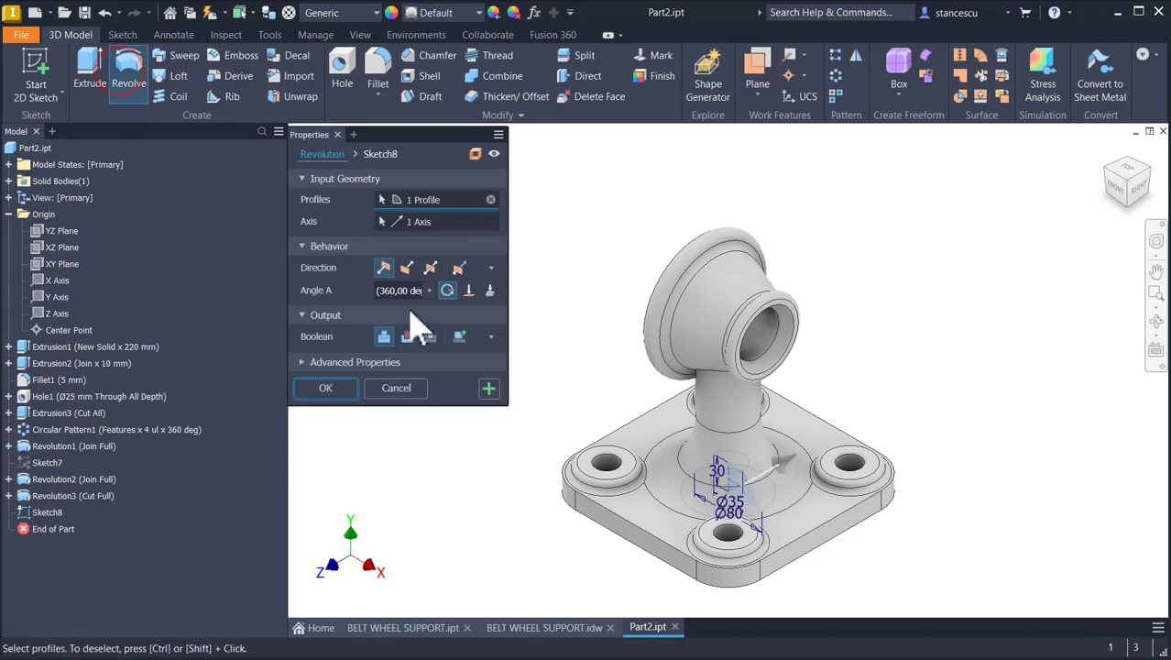
left_click(407, 336)
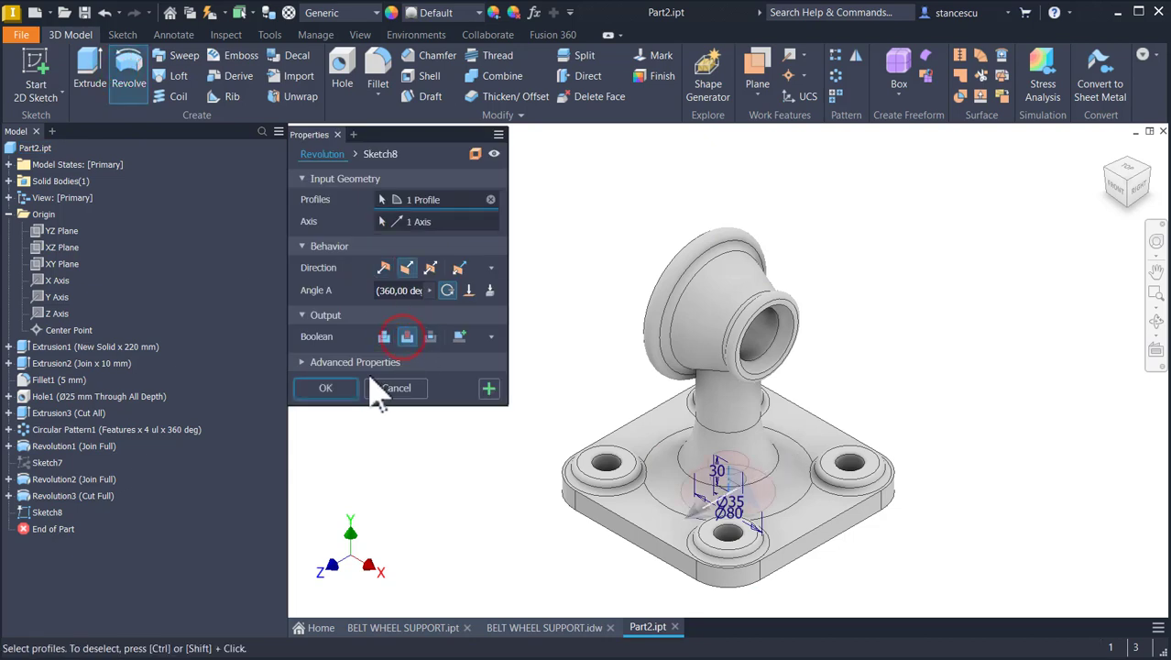
left_click(330, 388)
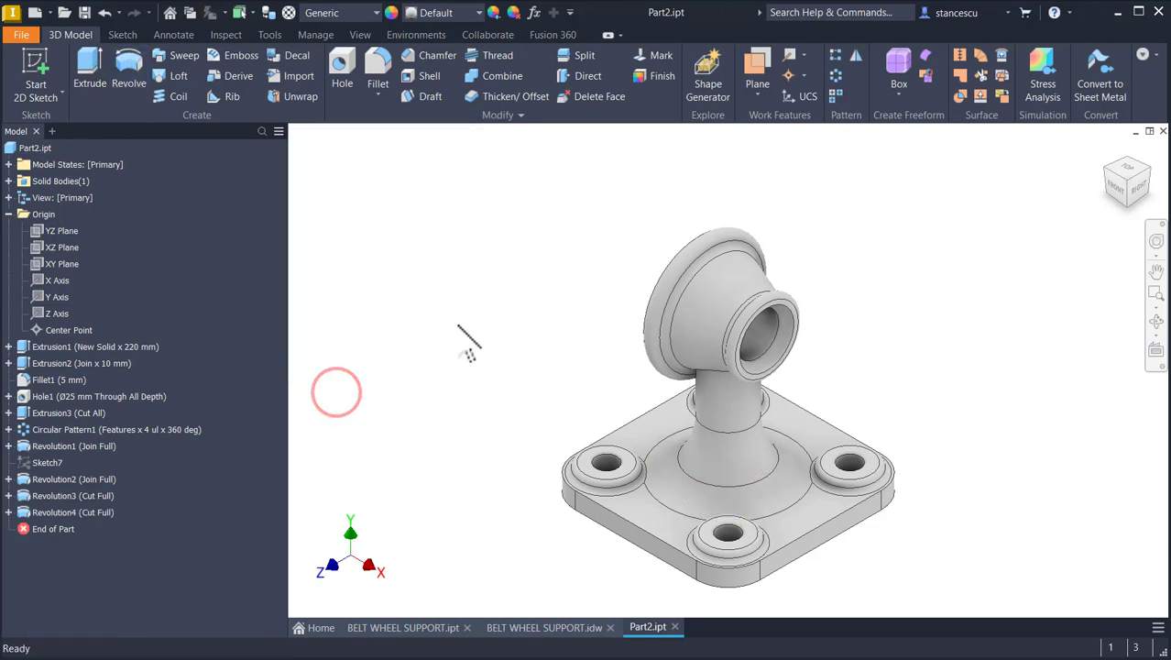
left_click(464, 315)
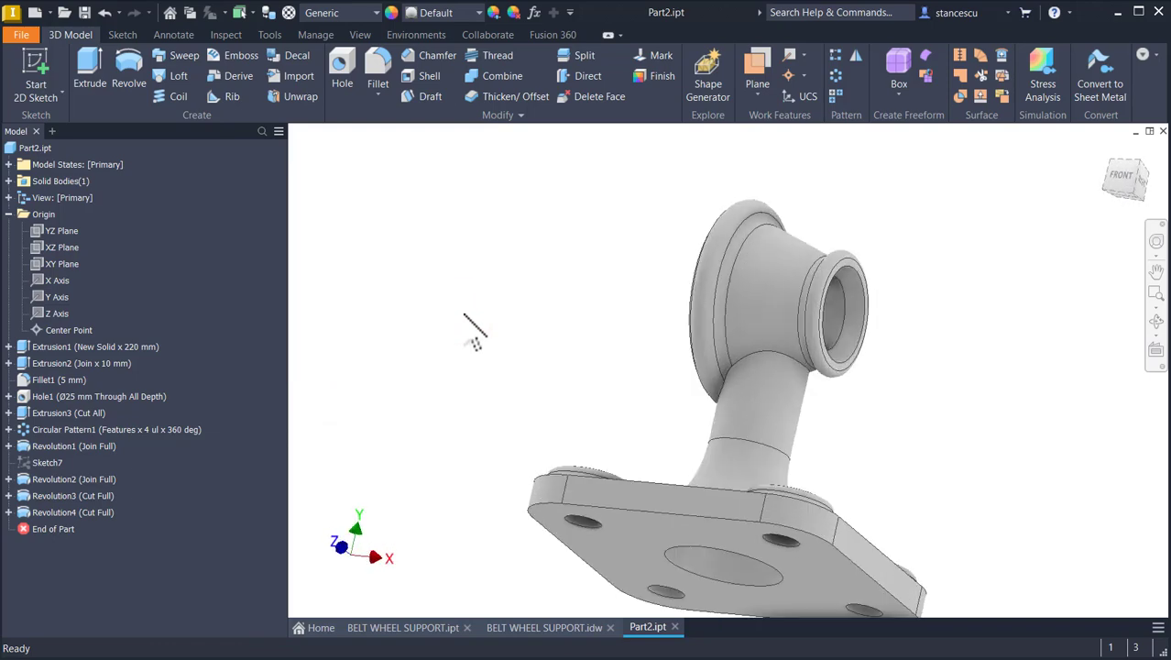
- Check the fillet radii where the column meets the hub on the BELT WHEEL SUPPORT.idw drawing, and return to Part2.ipt
left_click(520, 628)
scroll(873, 311, "up", 3)
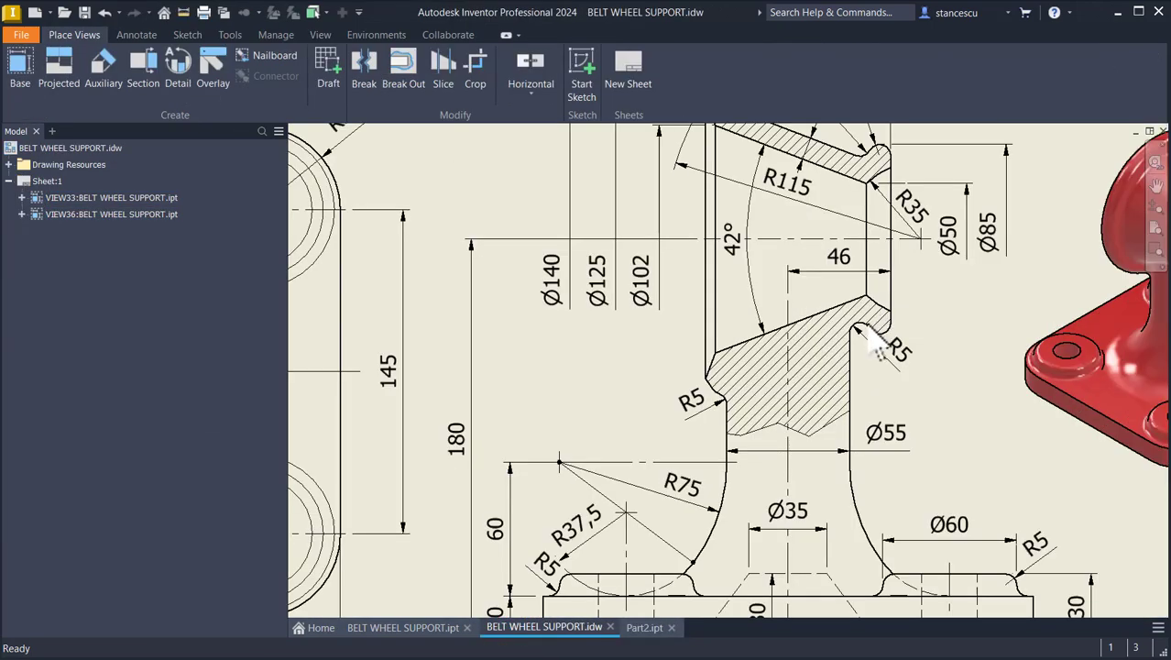
left_click(642, 626)
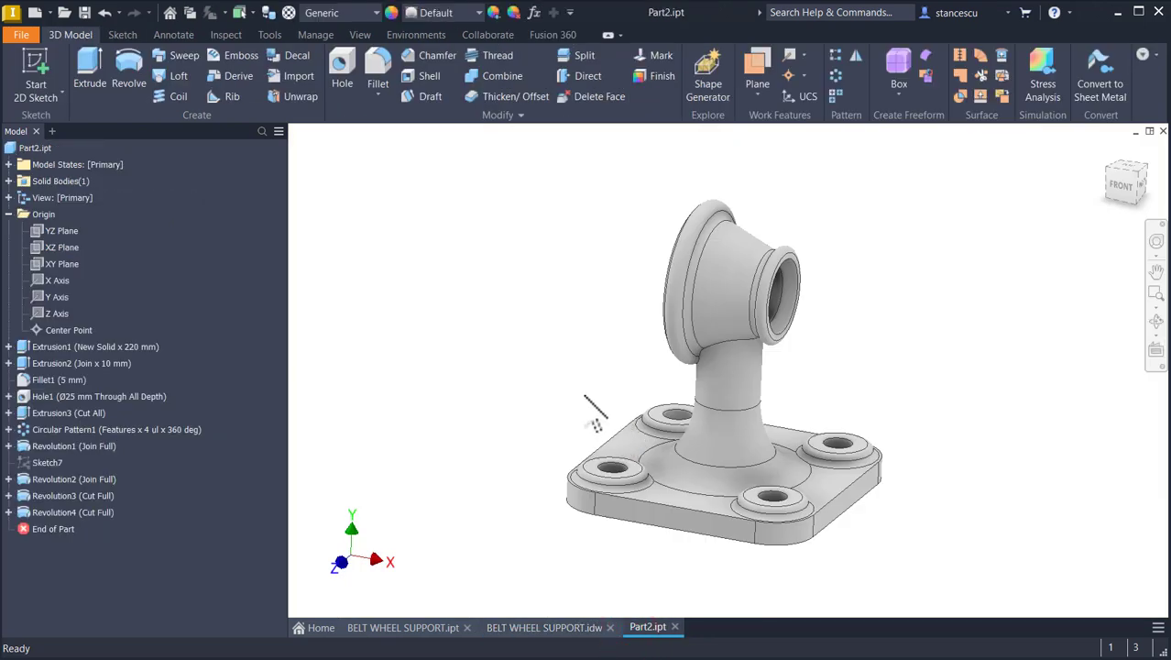
- Fillet the edges where the column meets the hub with a 5 mm radius and return to the home view
left_click(728, 341)
left_click(744, 336)
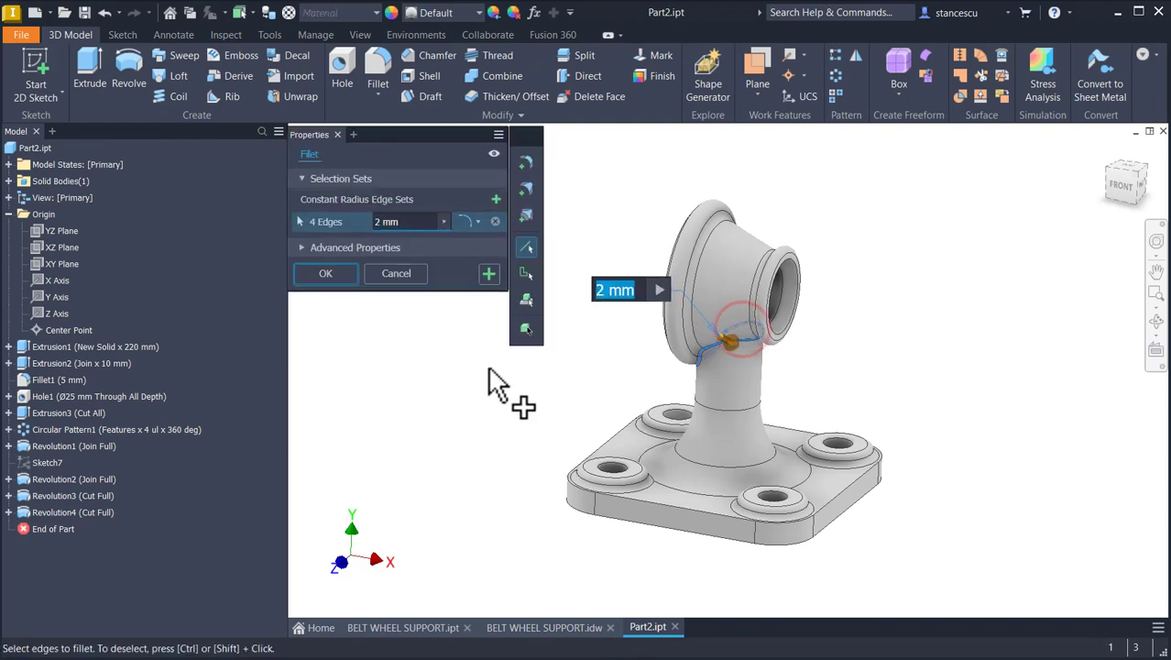
type("5")
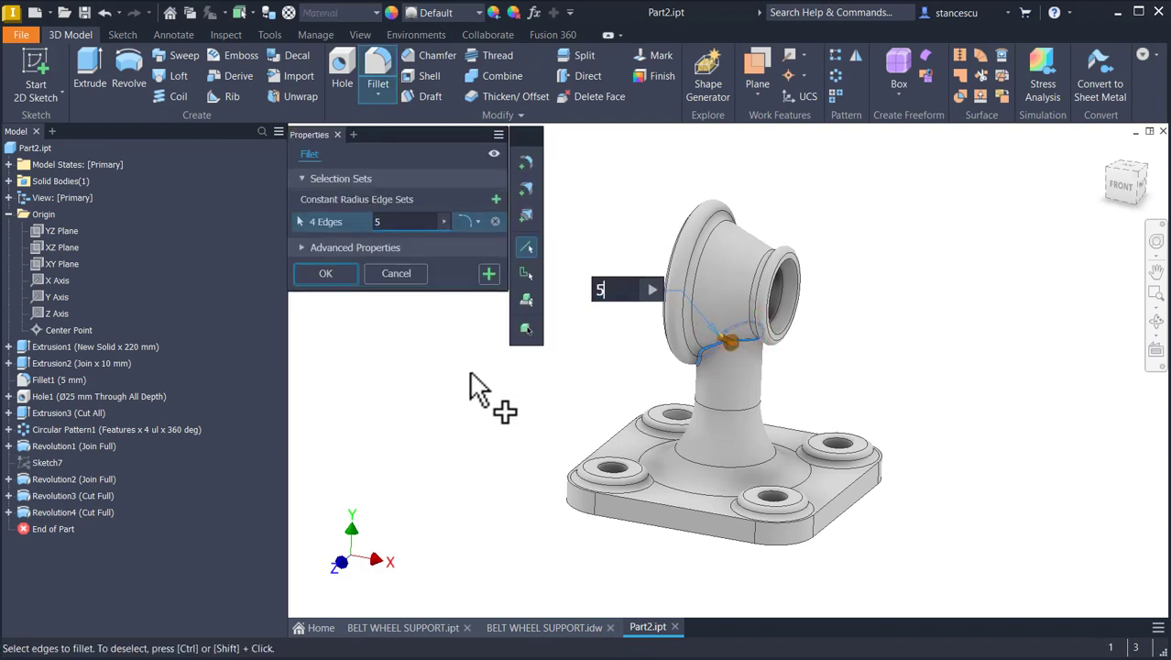
left_click(325, 273)
key("F6")
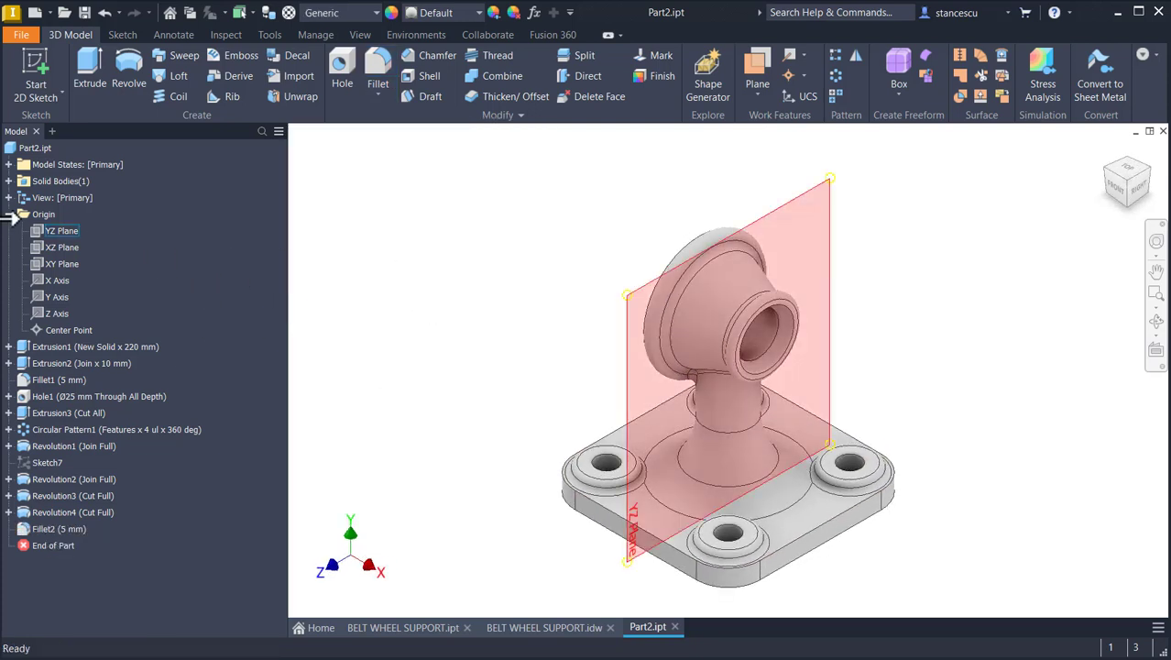
- Collapse the Origin folder, update the part's physical properties in iProperties, and copy its volume value
left_click(8, 214)
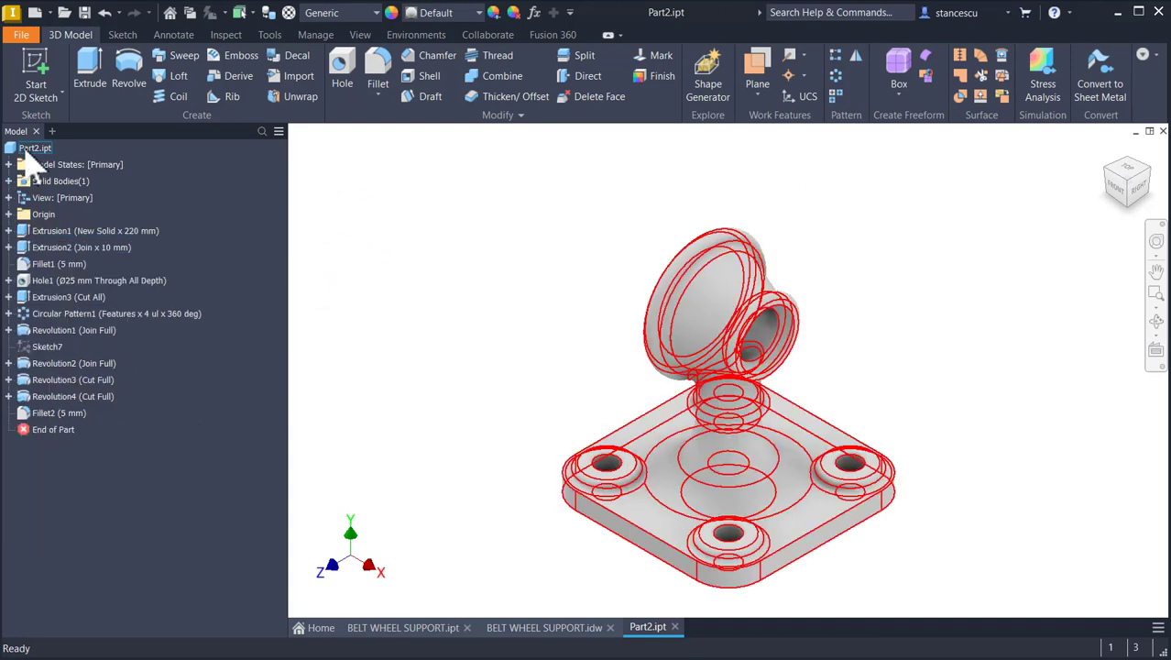
right_click(25, 151)
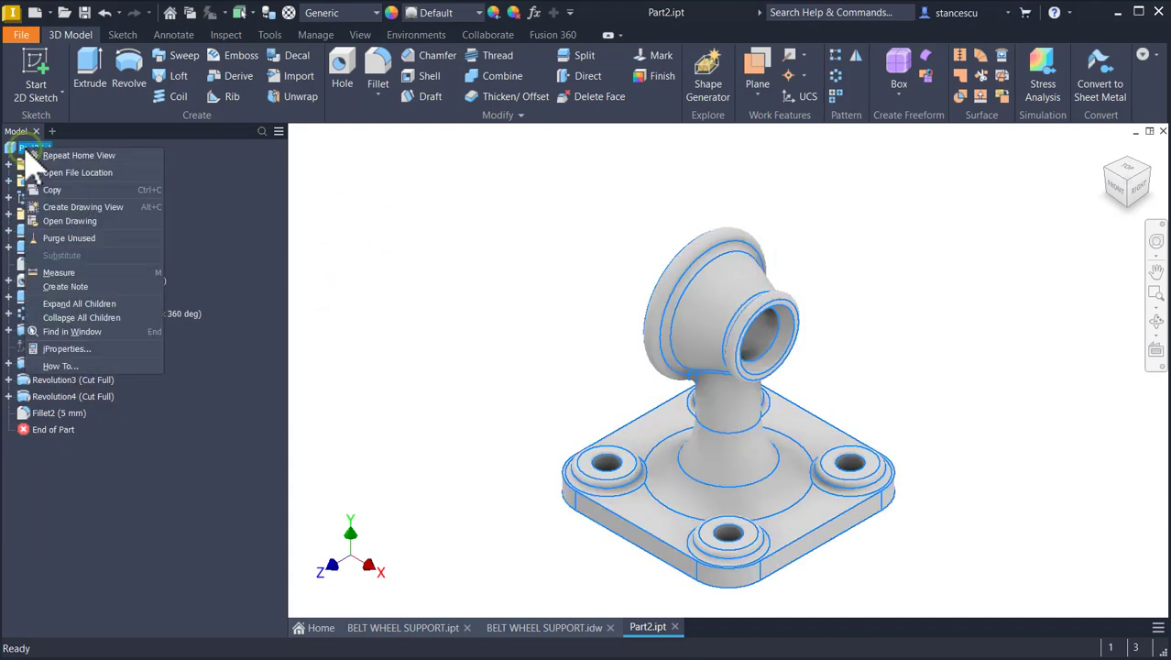
left_click(65, 348)
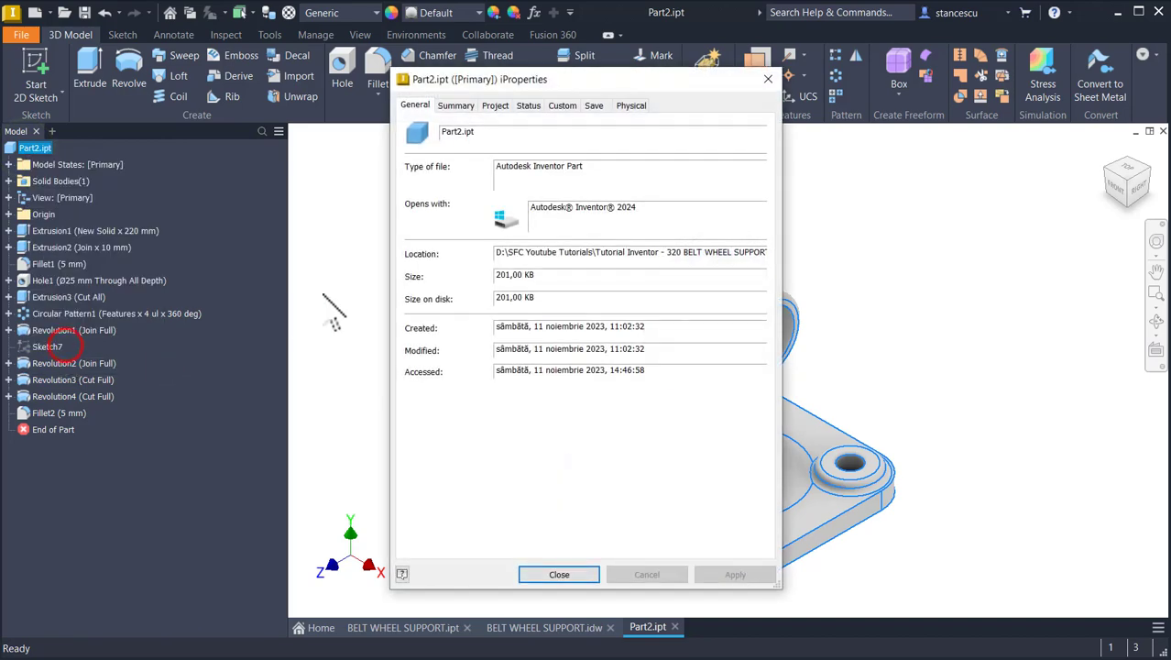
left_click(630, 105)
left_click(711, 142)
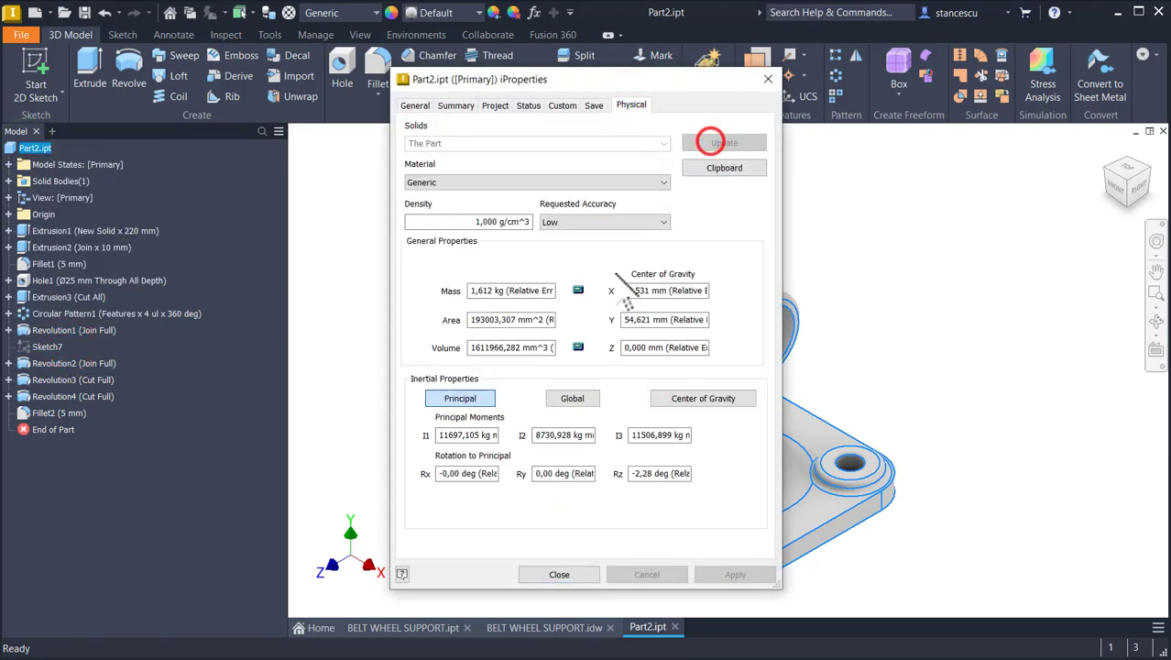
double_click(547, 349)
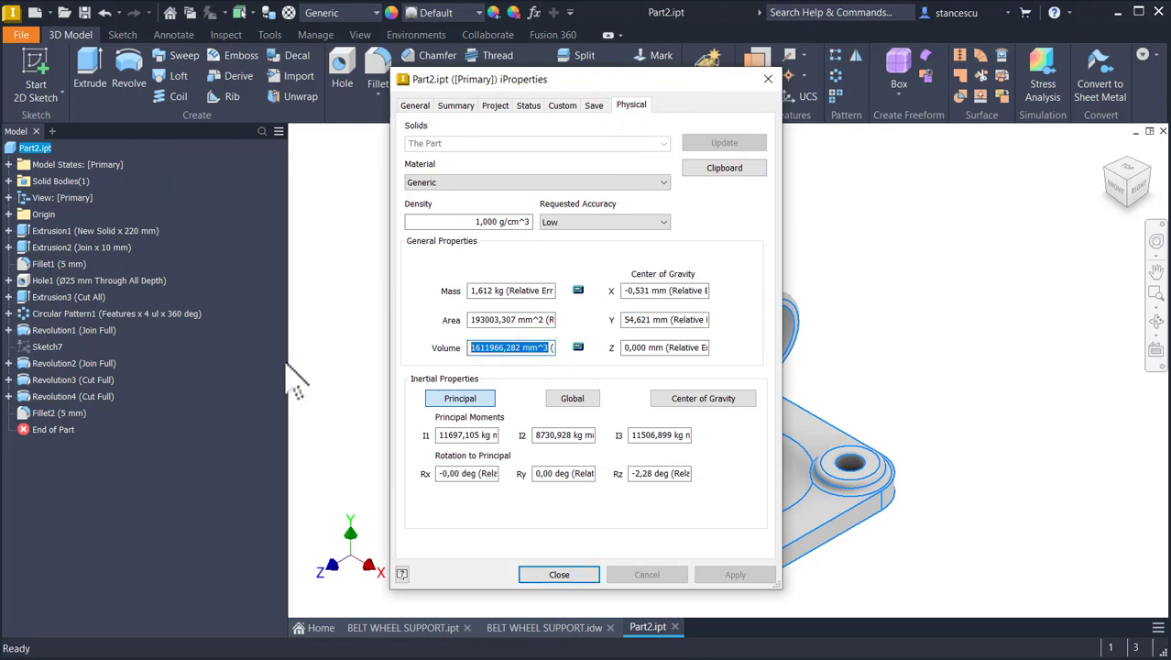
key("ctrl+c")
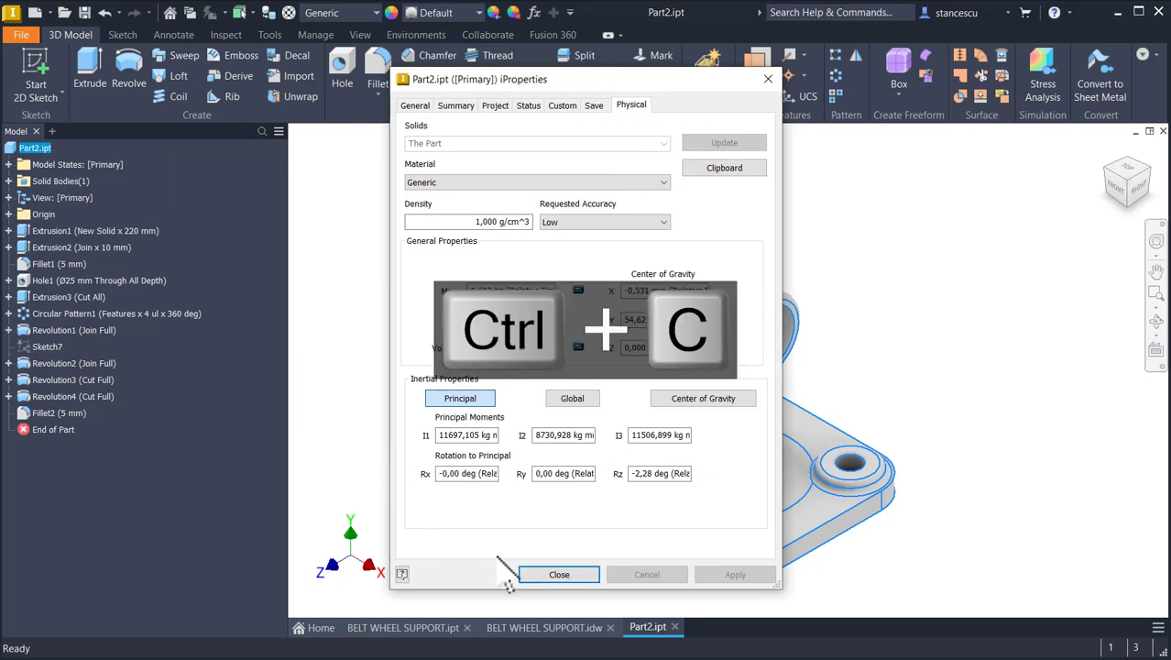
left_click(560, 573)
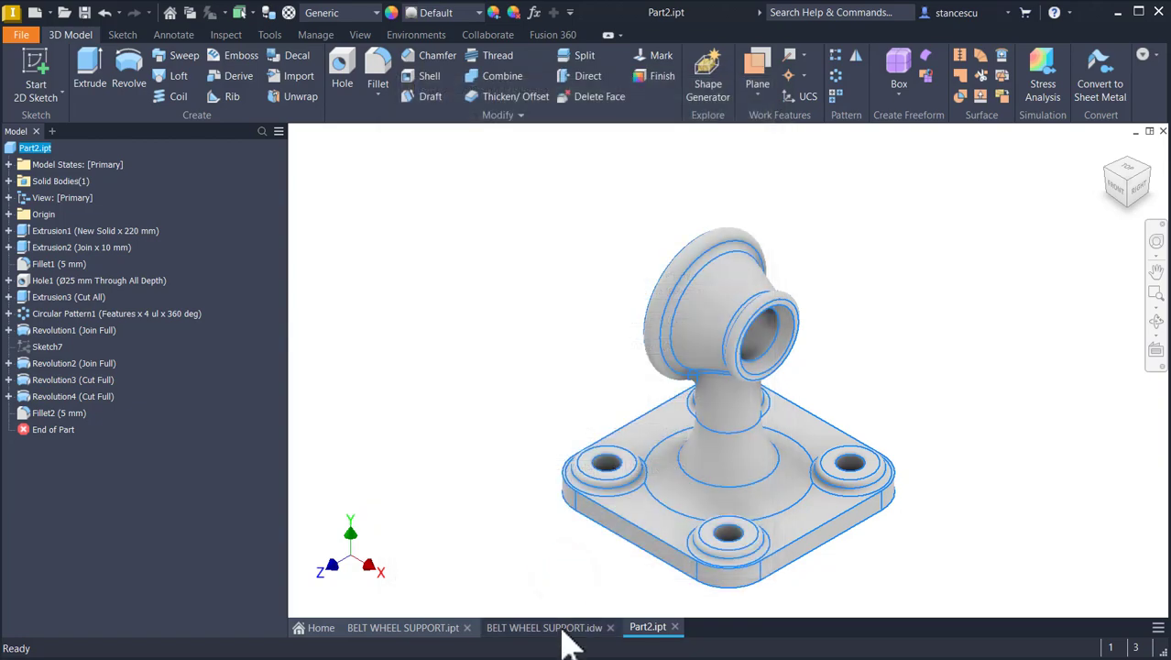
- Replace the volume value in the note on the BELT WHEEL SUPPORT.idw drawing with the copied one, so it reads "Volume = 1611966,282 mm^3"
left_click(561, 629)
key("Home")
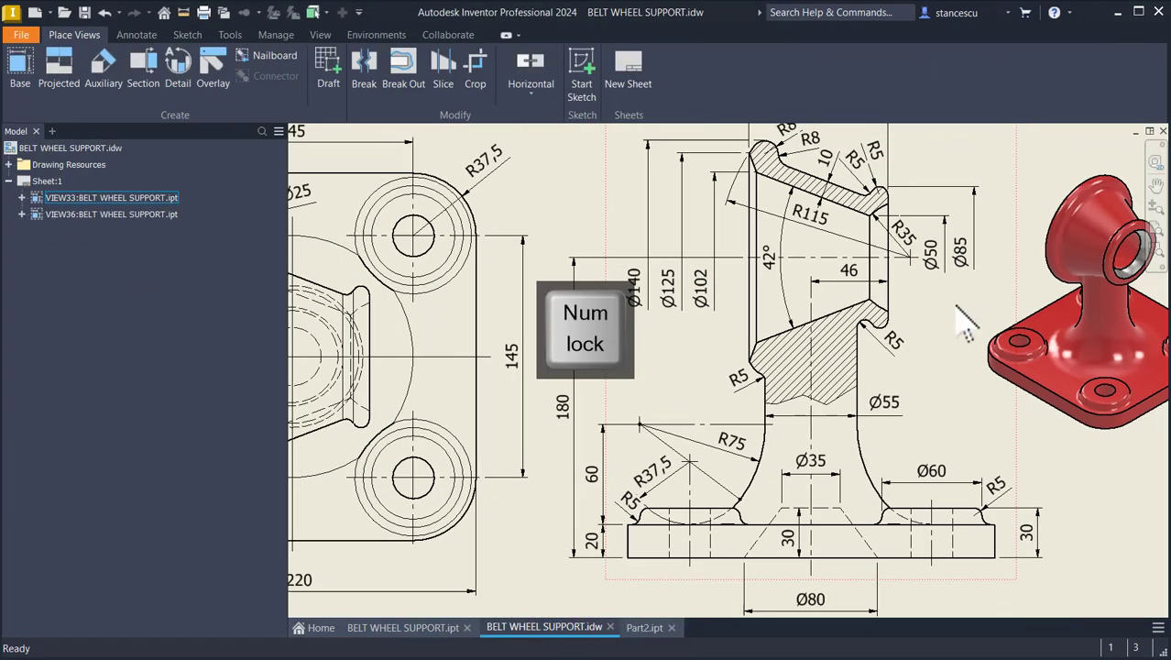
double_click(1053, 538)
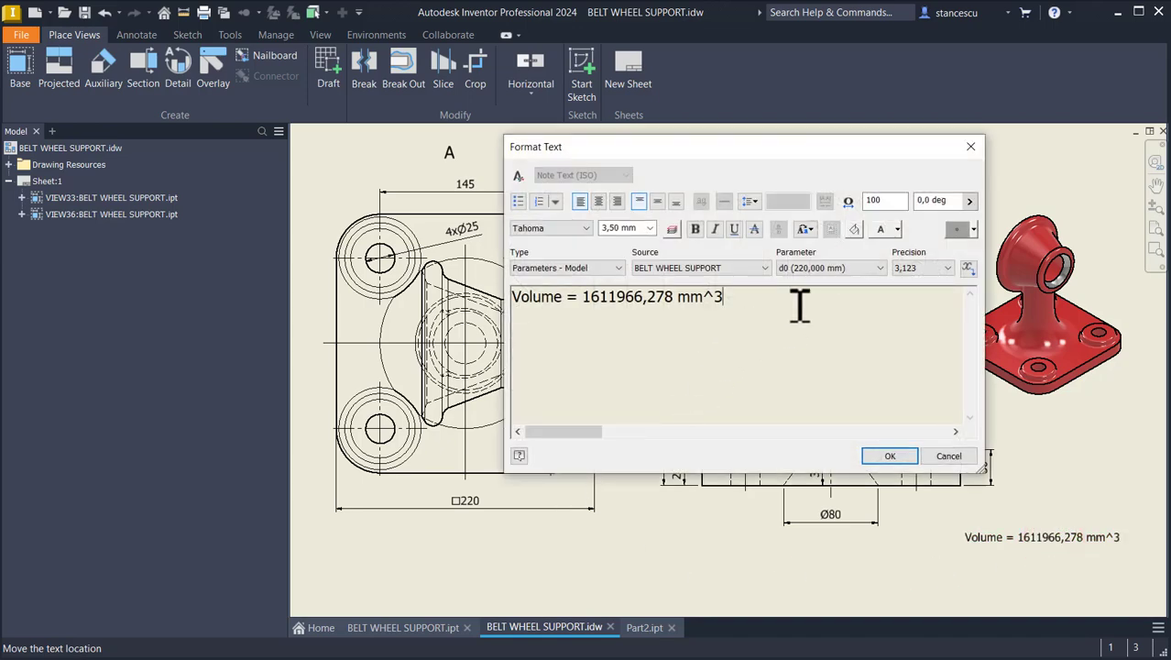
key("Return")
key("ctrl+v")
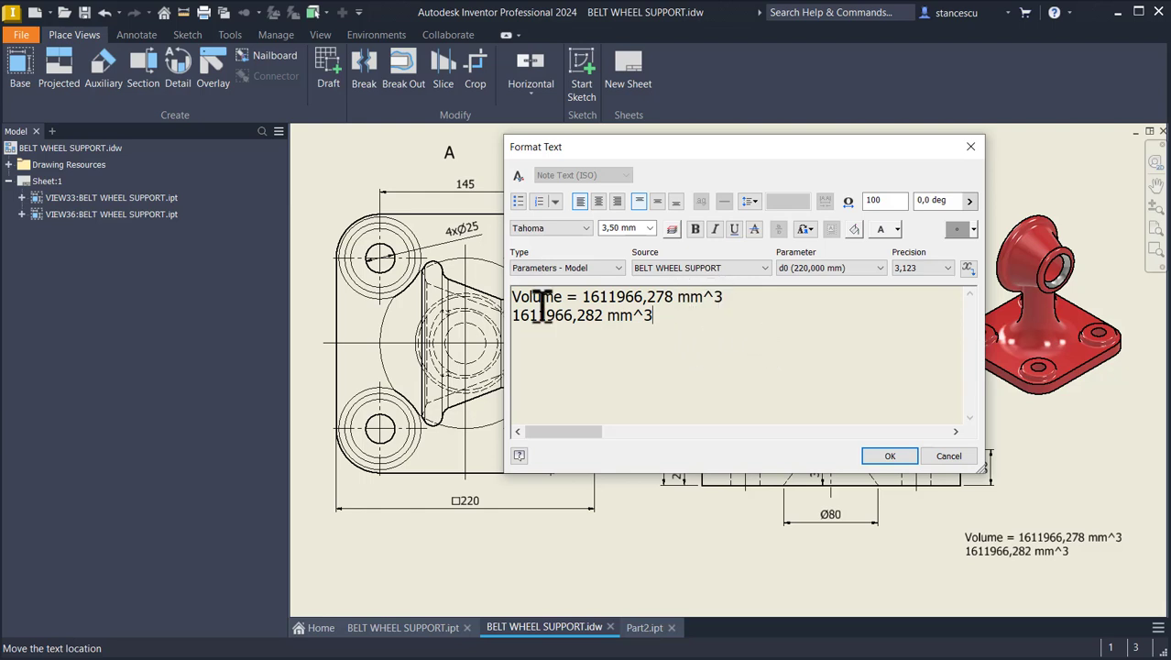
left_click_drag(583, 298, 726, 295)
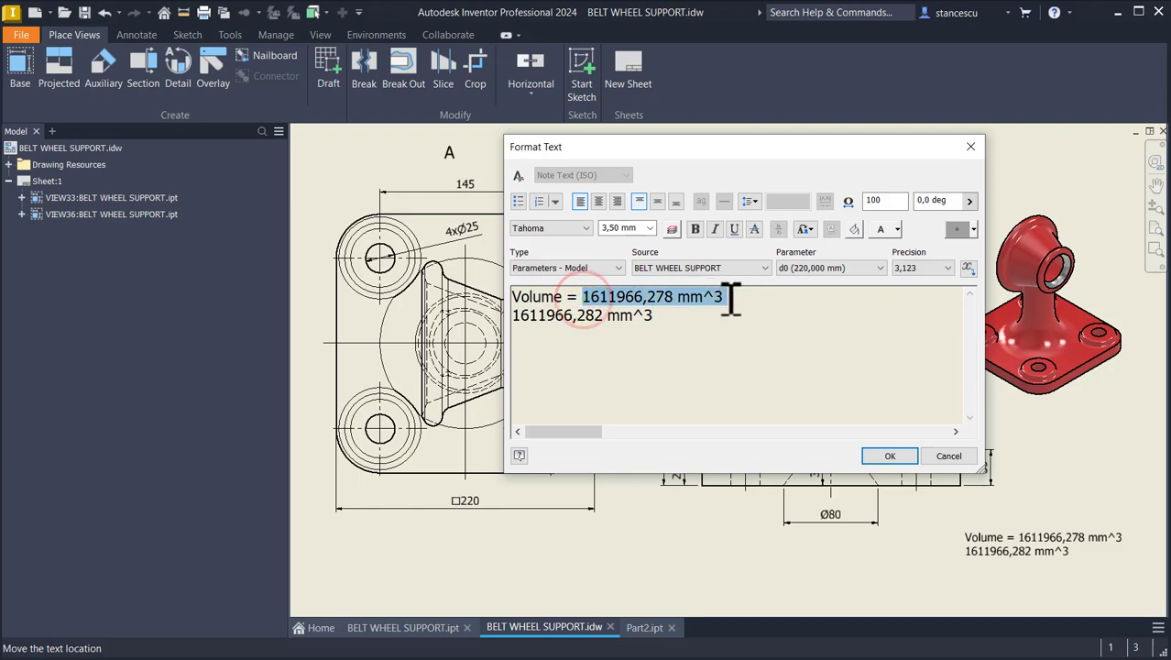
key("Delete")
key("Delete")
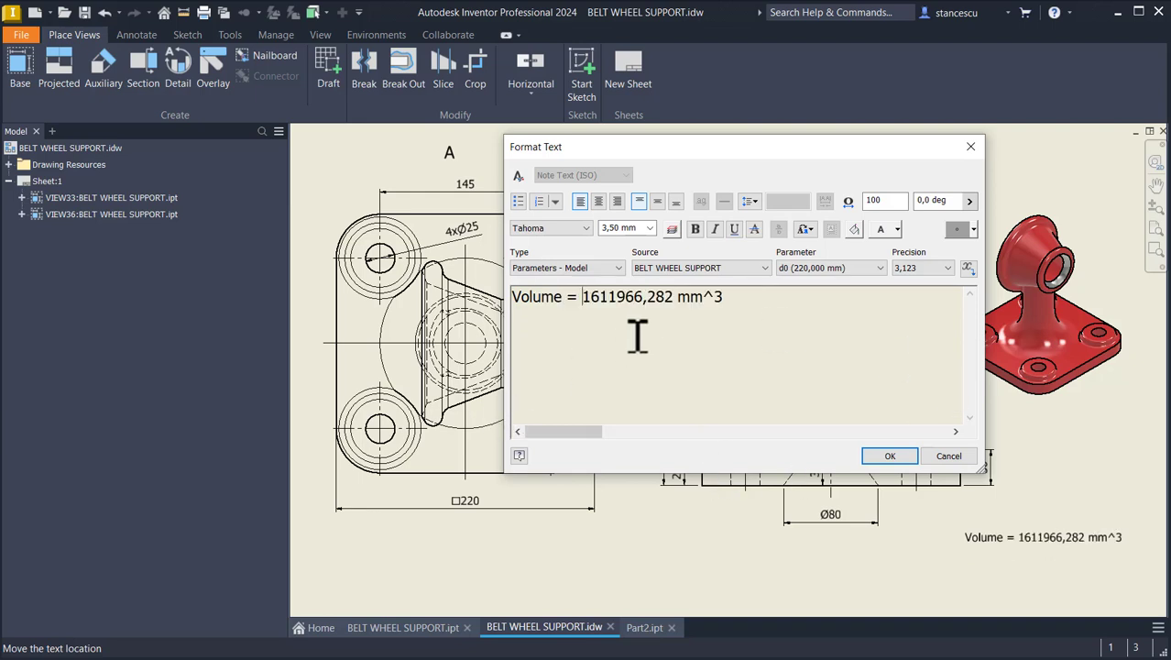
left_click(876, 460)
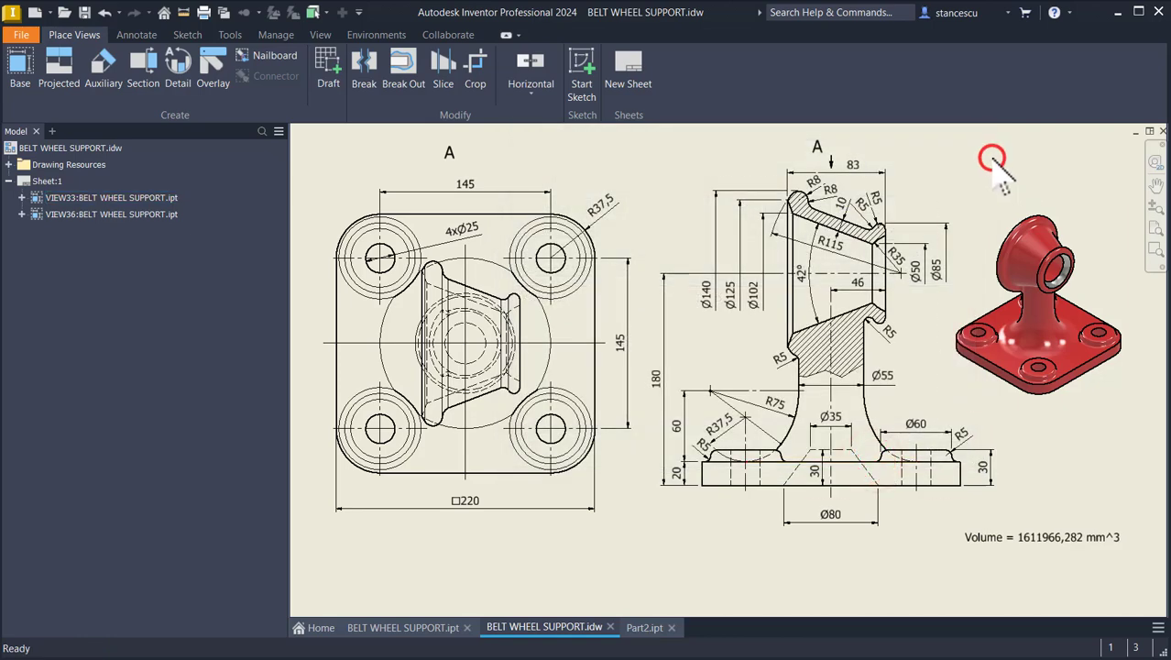
key("Num_Lock")
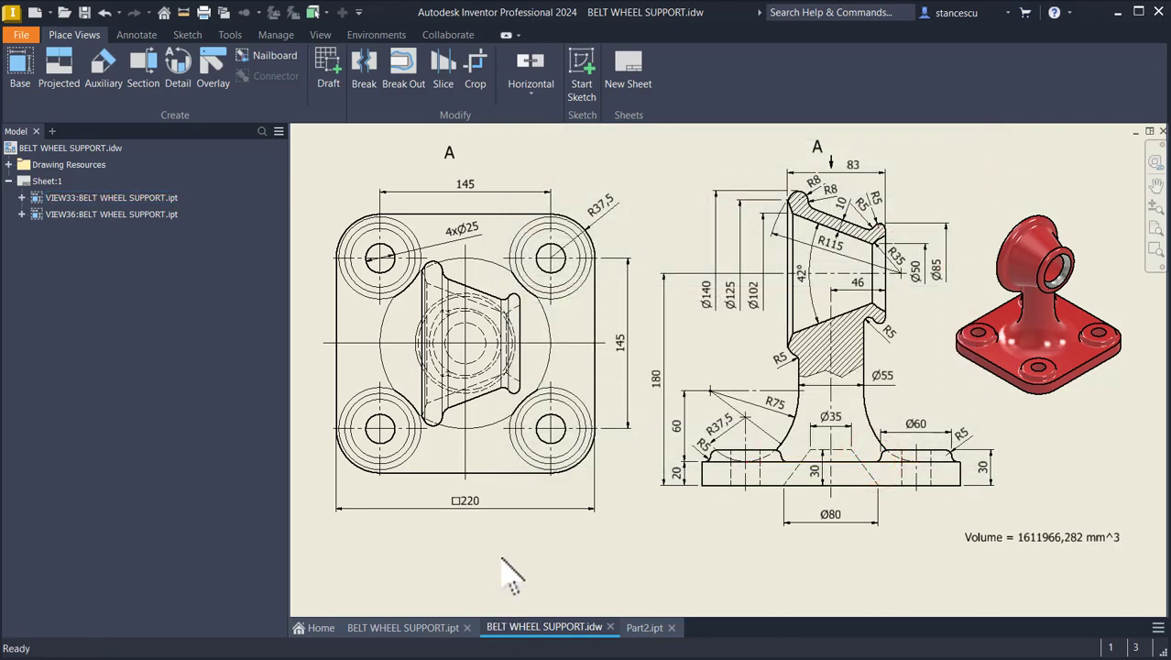
- Return to Part2.ipt and assign the material Steel, Carbon and the appearance Red to the whole part
left_click(638, 627)
left_click(443, 268)
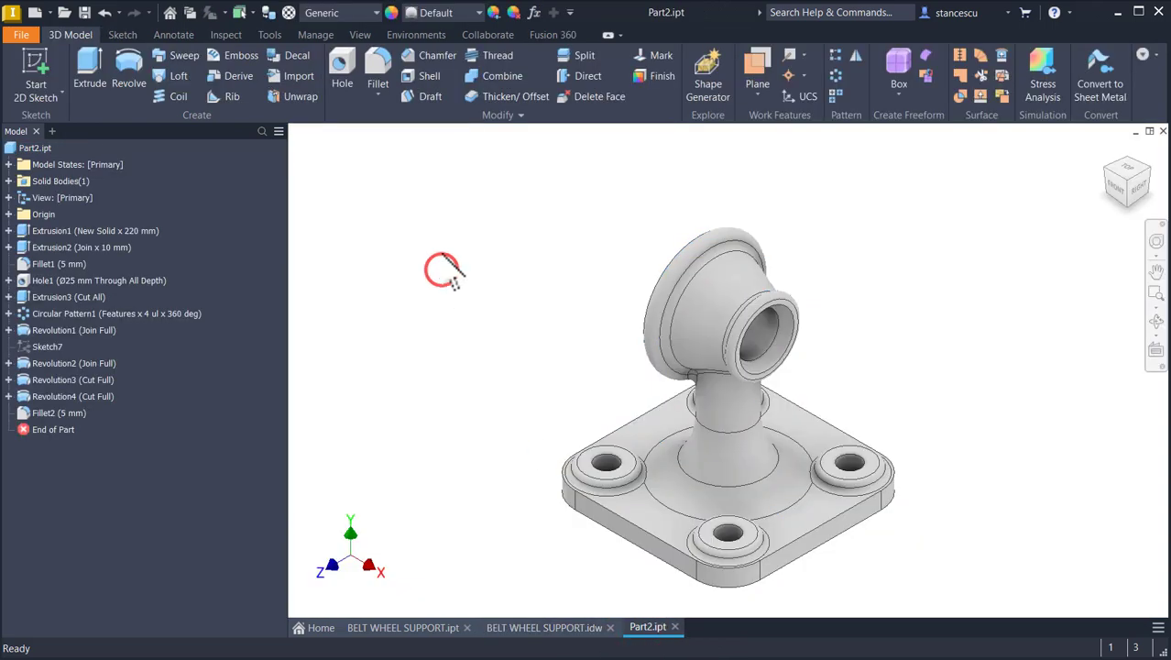
left_click(351, 12)
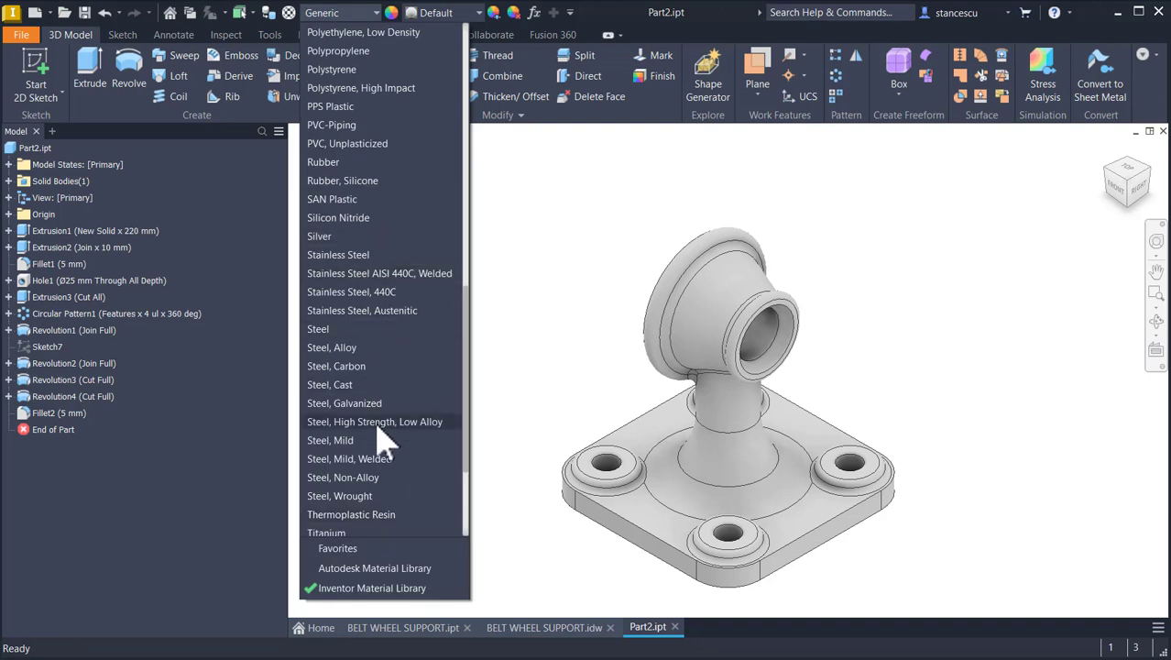
left_click(365, 366)
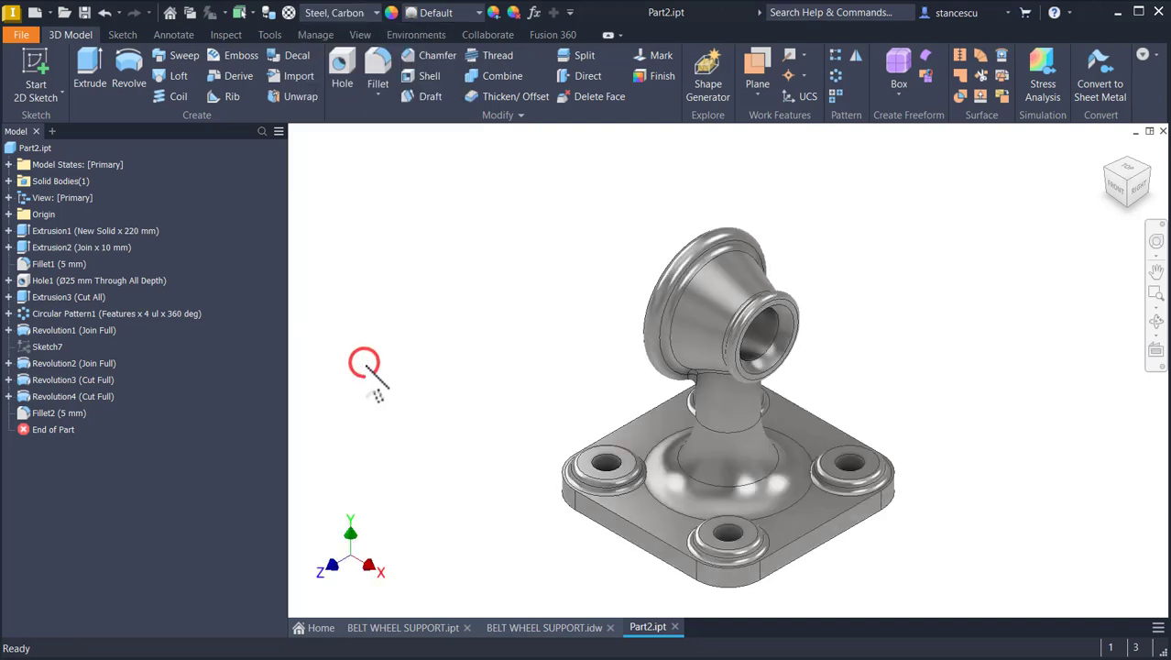
left_click(457, 12)
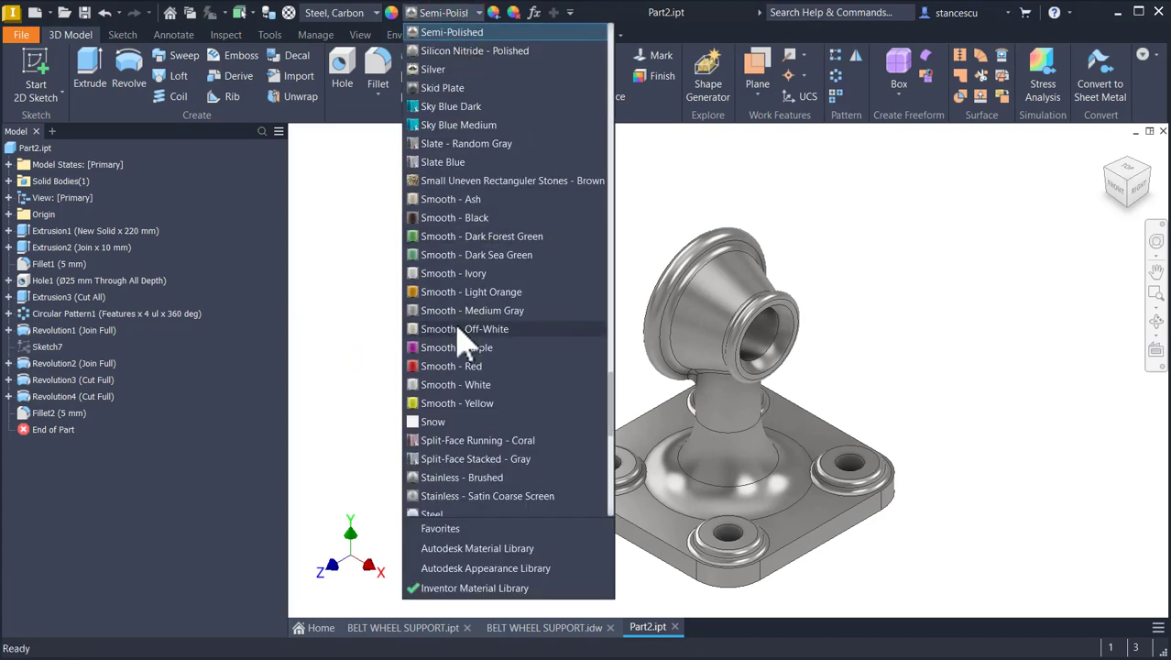
scroll(462, 343, "up", 4)
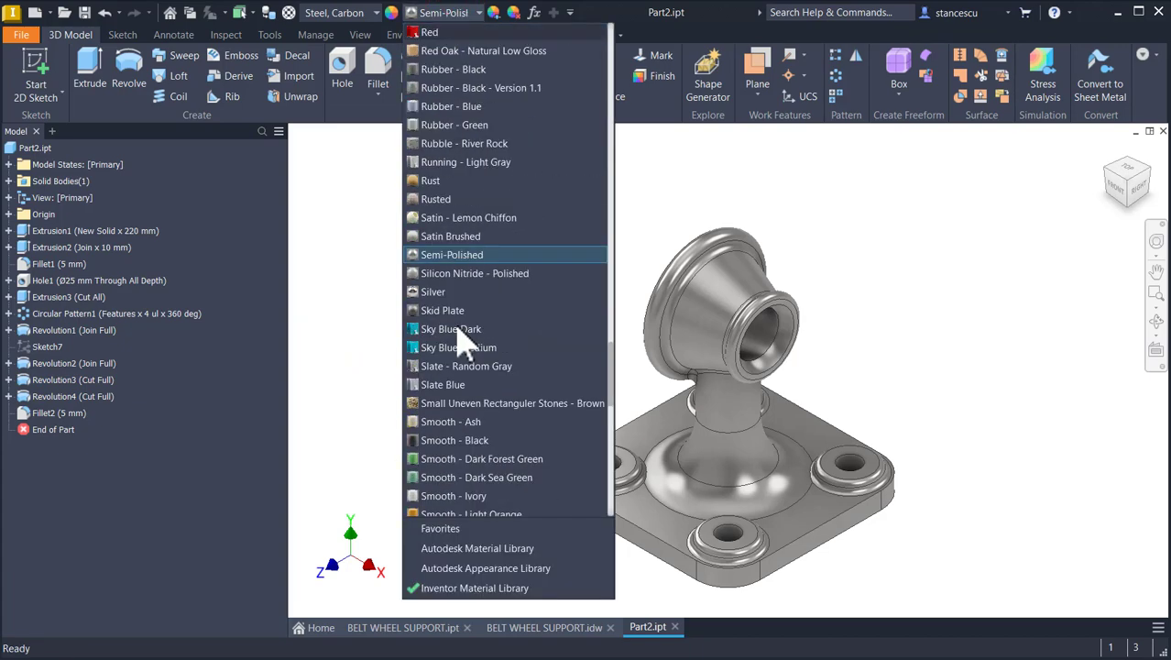
left_click(430, 33)
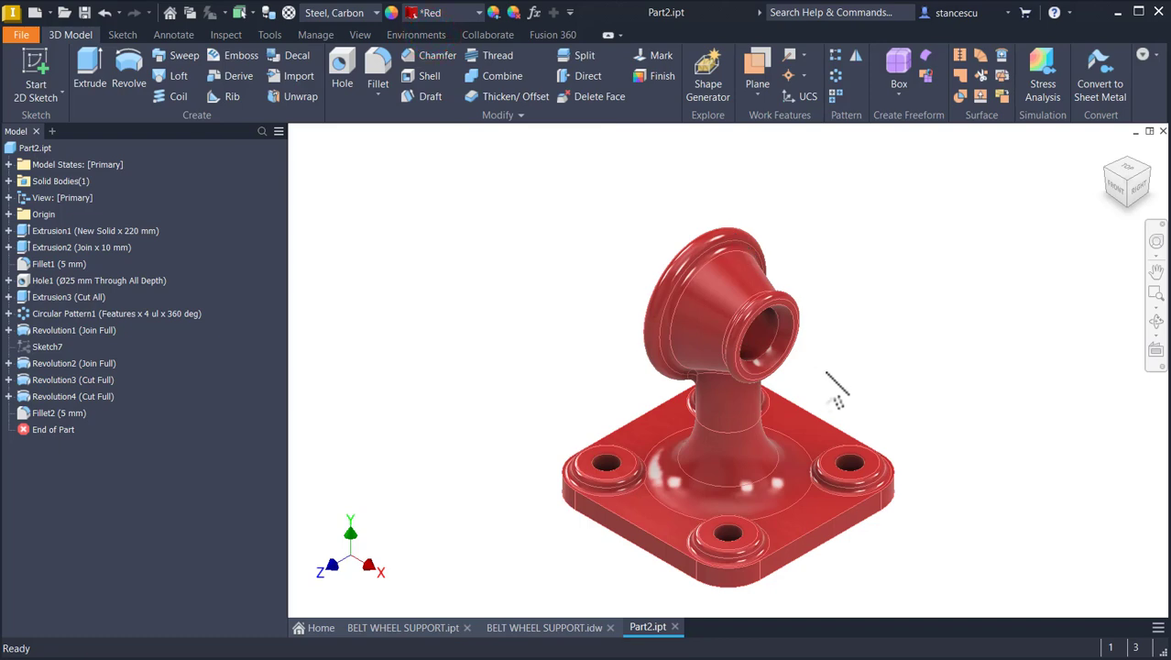
- Apply the Steel - Polished appearance to the hub's end faces and the base's underside, and return to the home view
scroll(790, 353, "up", 3)
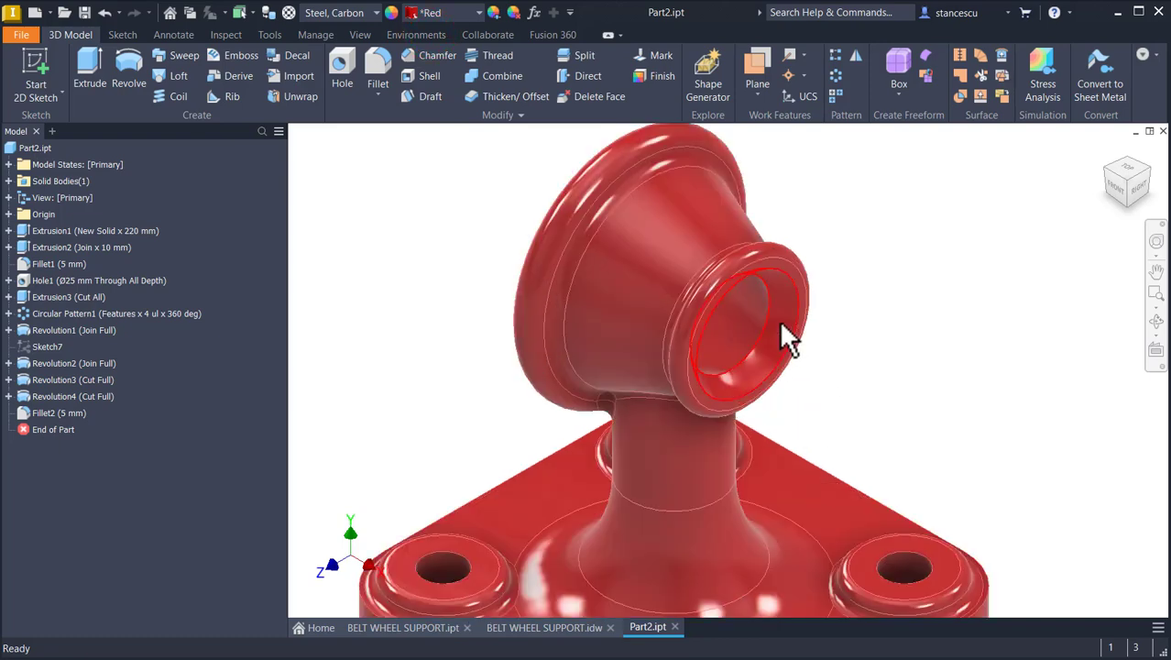
left_click(780, 319)
middle_click_drag(895, 359, 700, 405, "shift")
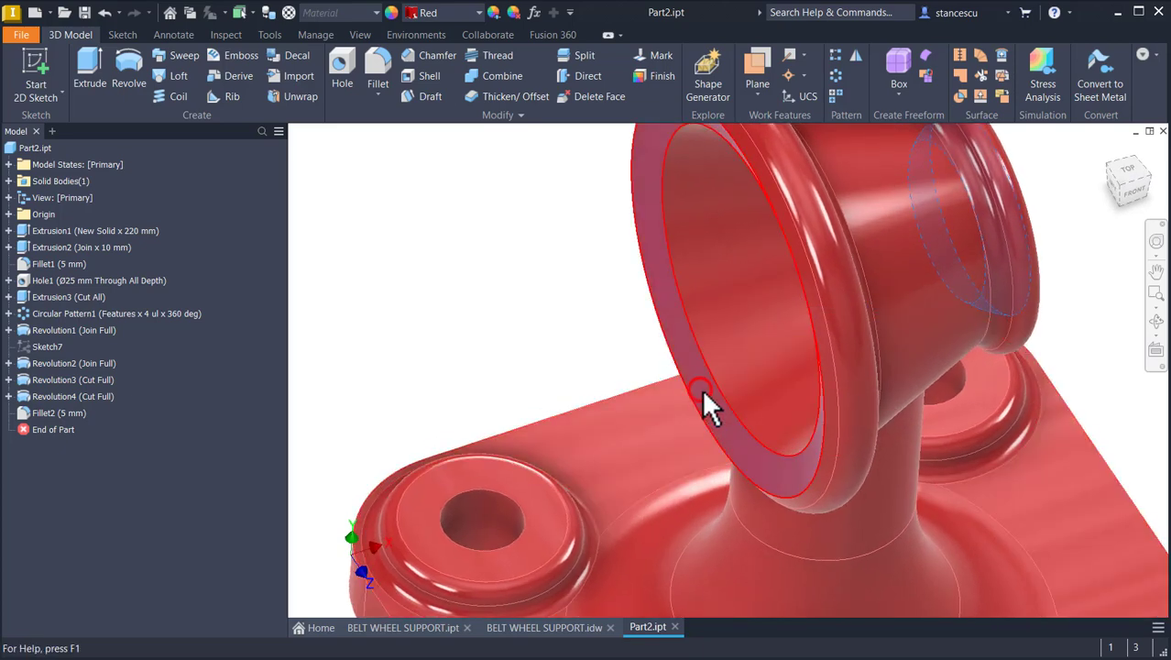
left_click(702, 400)
scroll(647, 496, "down", 5)
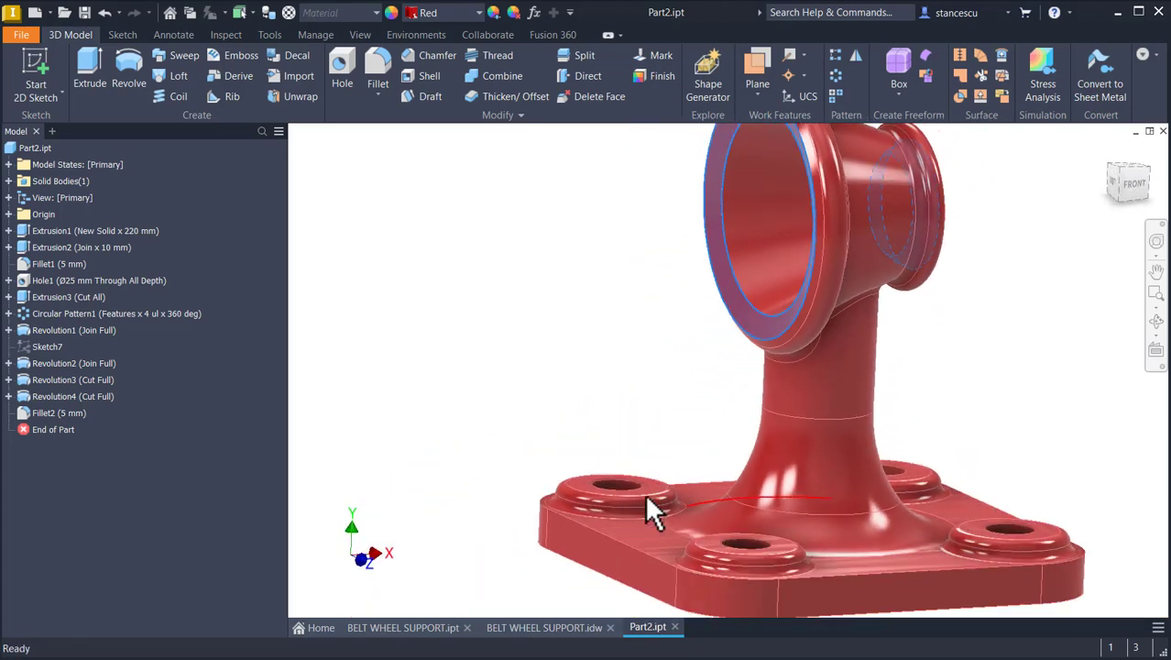
middle_click_drag(648, 510, 696, 549, "shift")
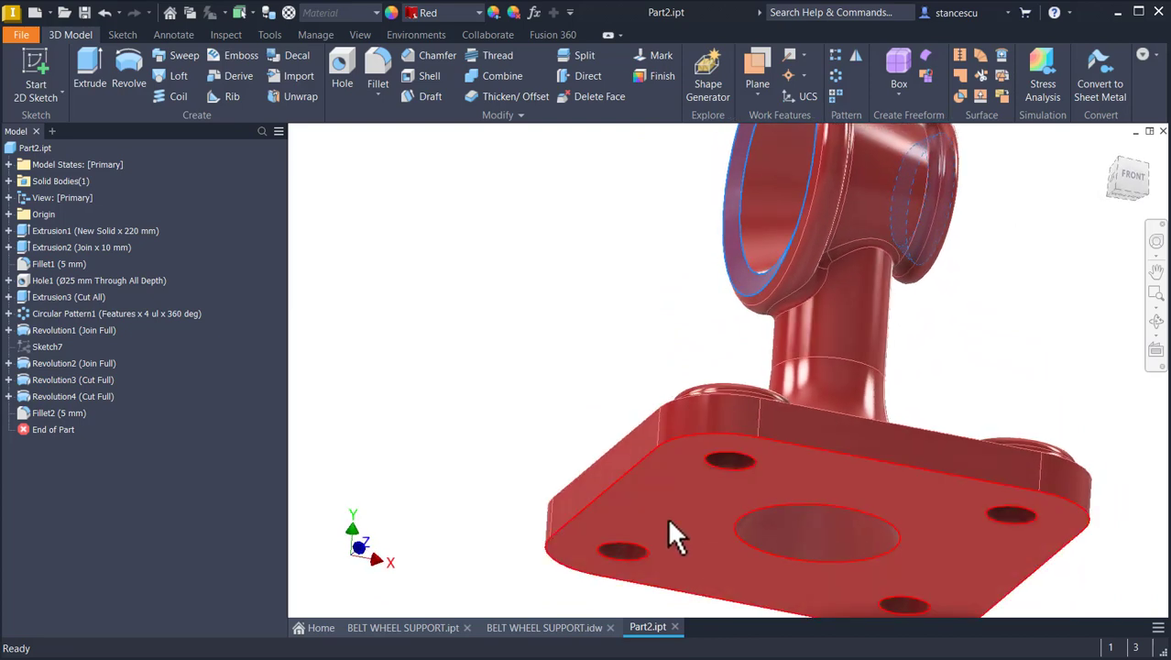
left_click(669, 522, "ctrl")
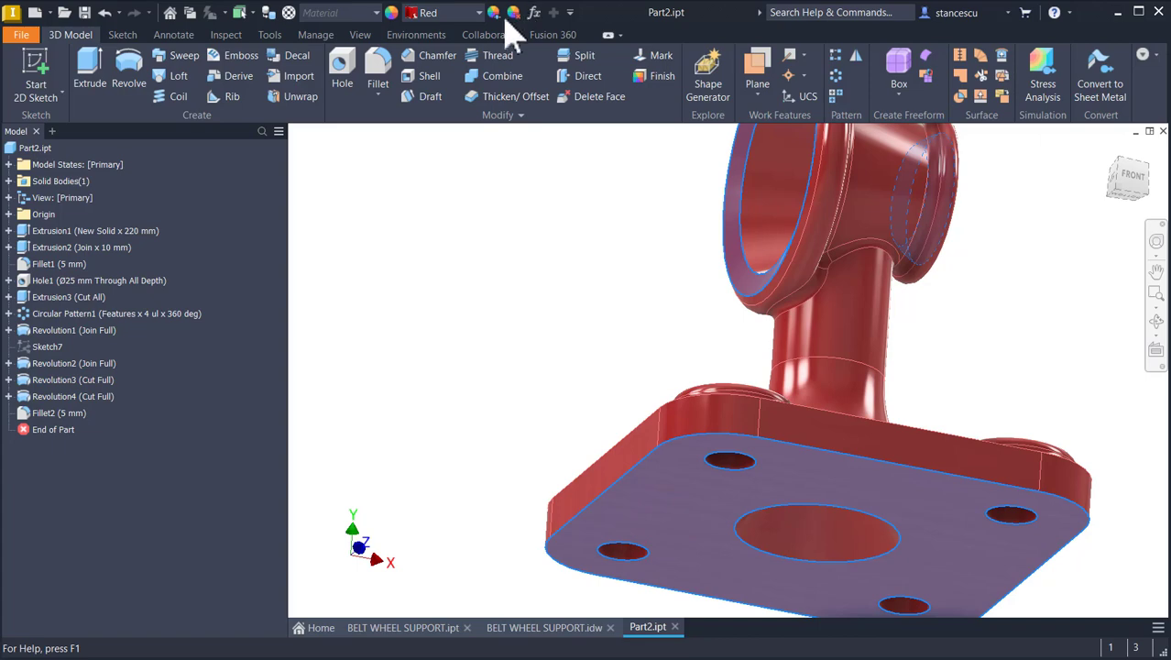
left_click(477, 13)
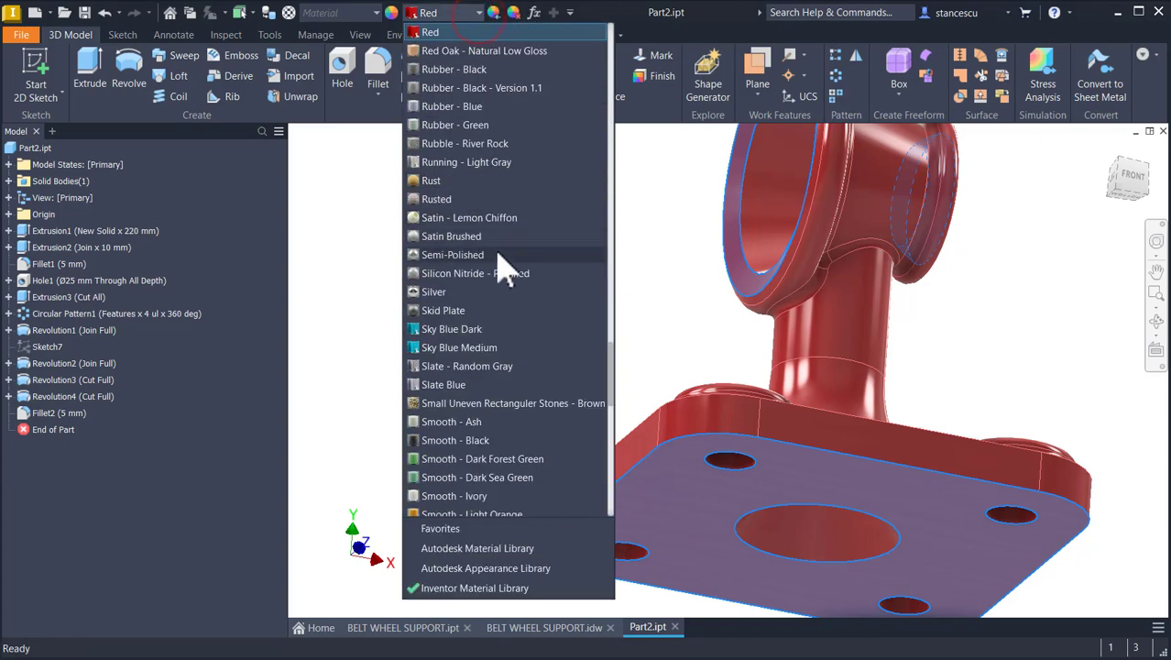
scroll(509, 284, "down", 6)
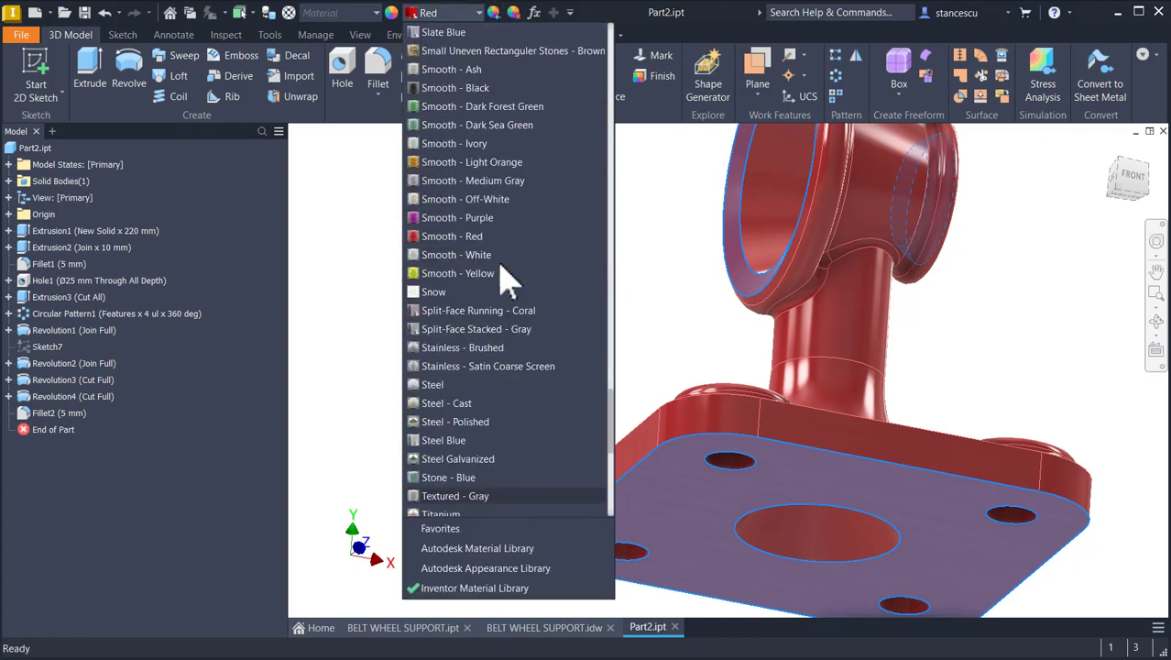
left_click(465, 423)
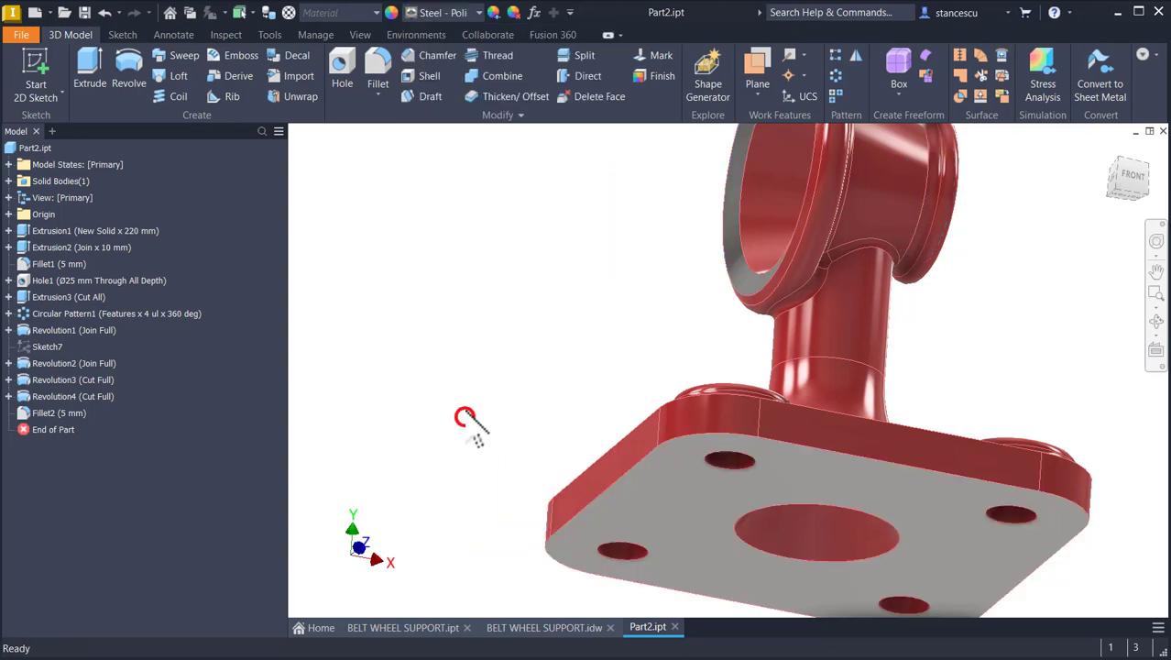
key("F6")
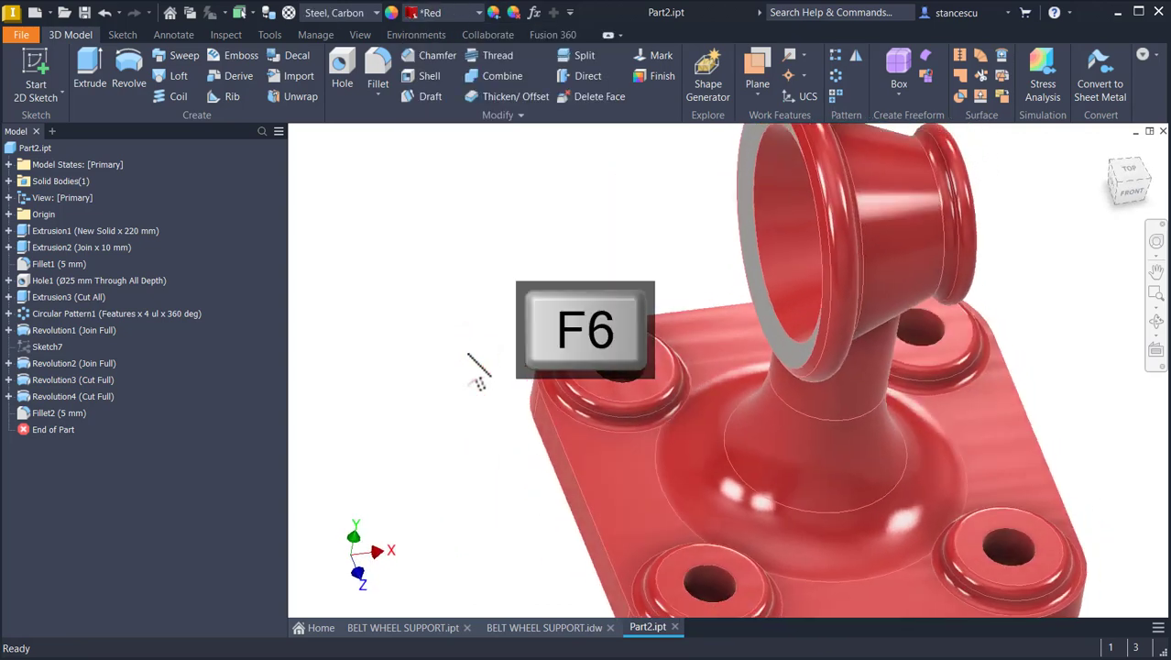